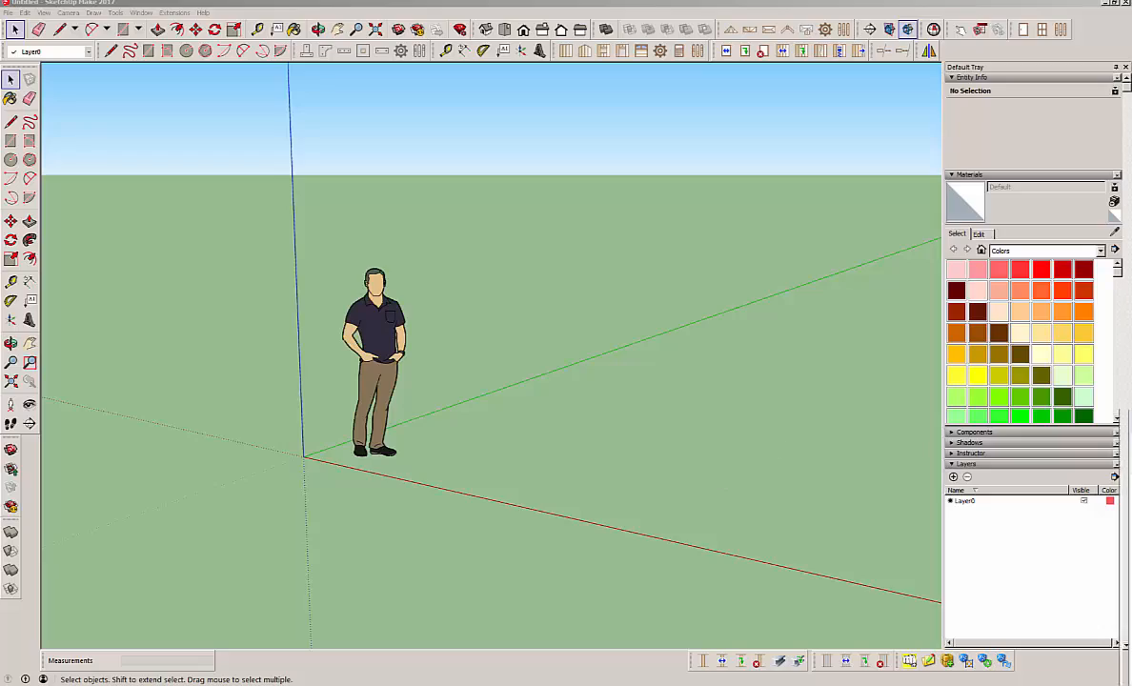
Review the Medeek BIM extensions listed on the Medeek Design resources page in the browser.
mouse_move(1131, 400)
mouse_down()
mouse_move(513, 136)
mouse_move(395, 32)
mouse_up()
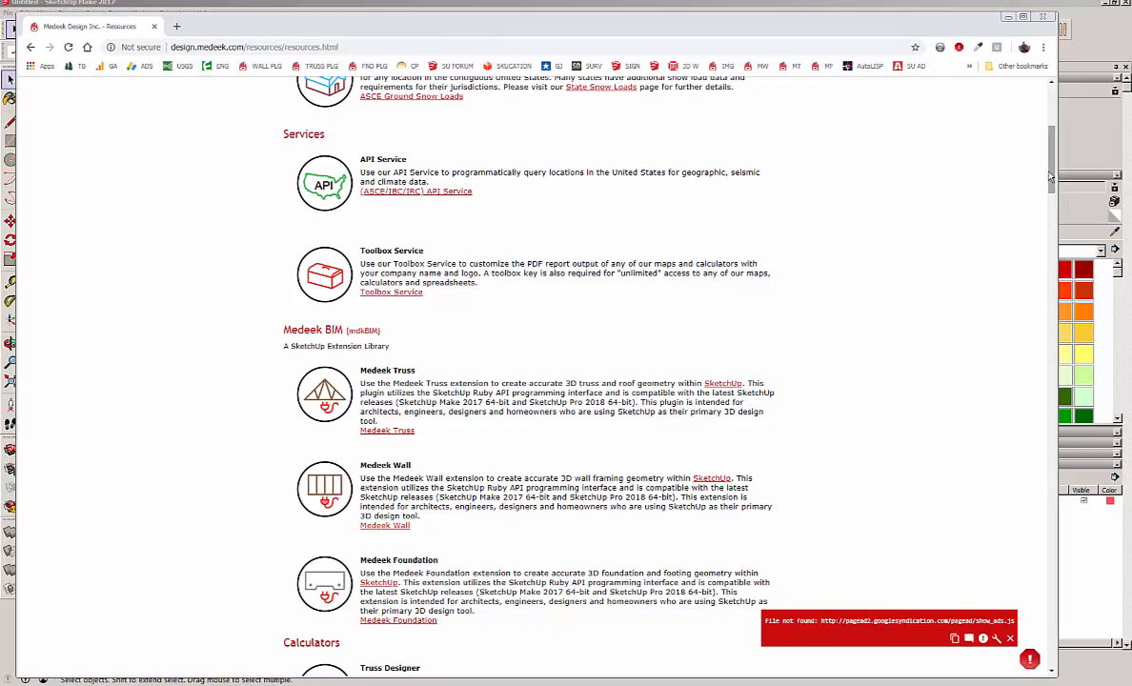
drag(1050, 156, 1044, 112)
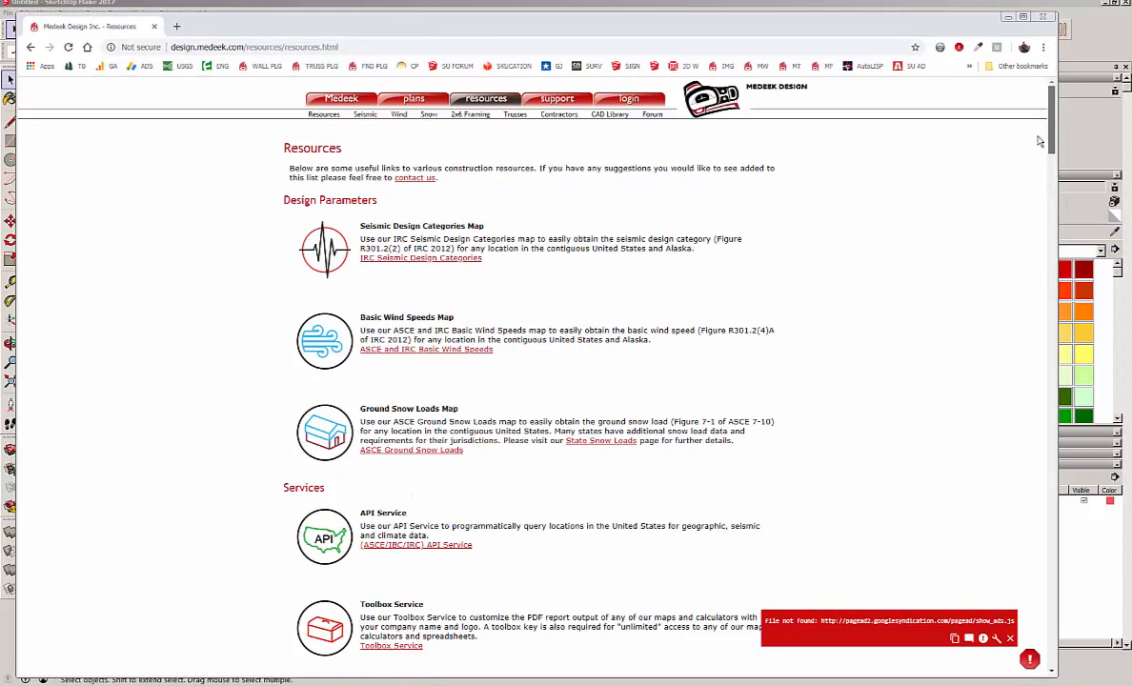
scroll(1043, 143, down, 5)
scroll(1042, 181, down, 2)
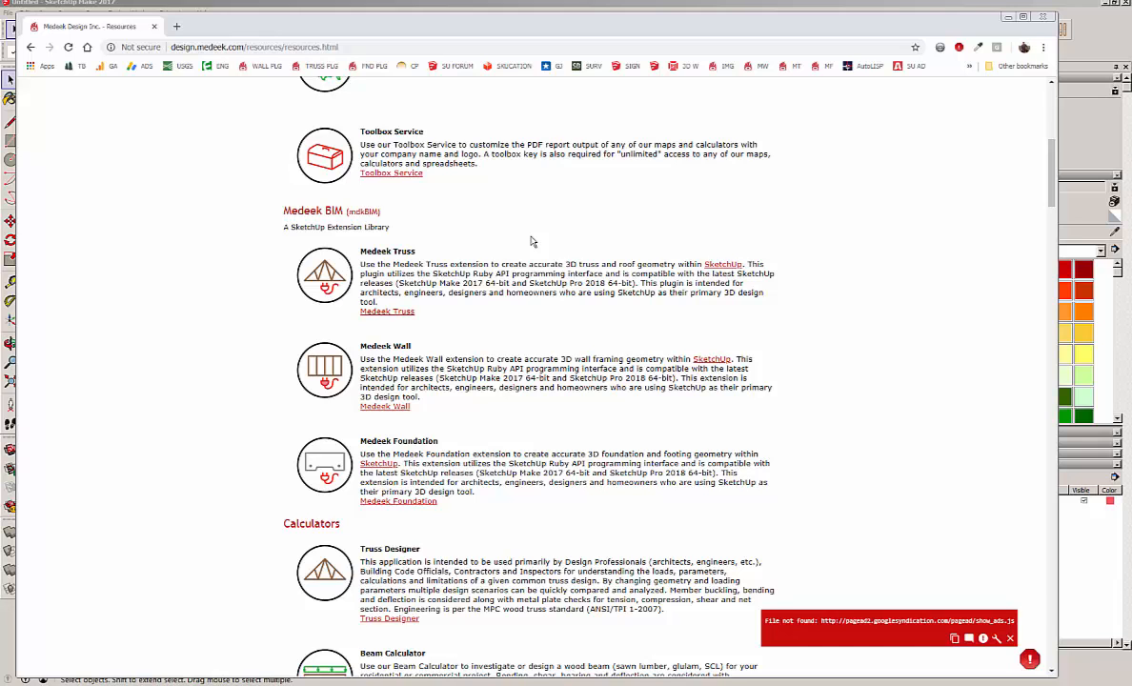
mouse_move(499, 23)
mouse_down()
mouse_move(1016, 79)
mouse_move(1131, 103)
mouse_up()
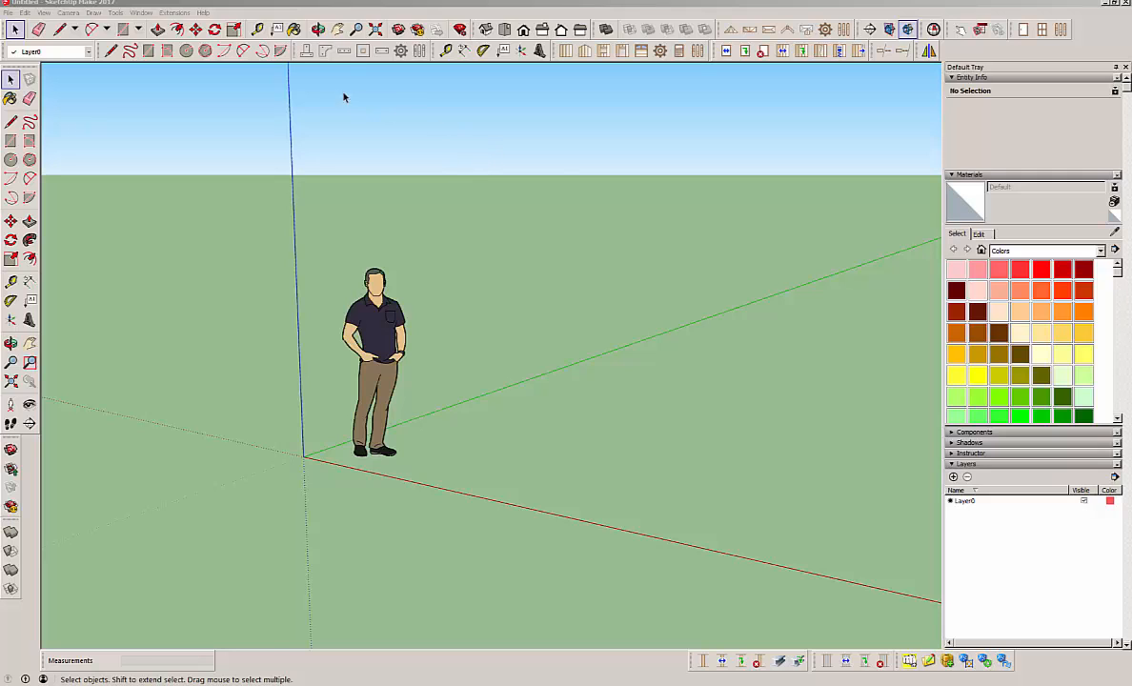
Outline a rectangular slab-on-grade foundation from the origin, 16 ft wide along the red axis and 24 ft long.
click(325, 50)
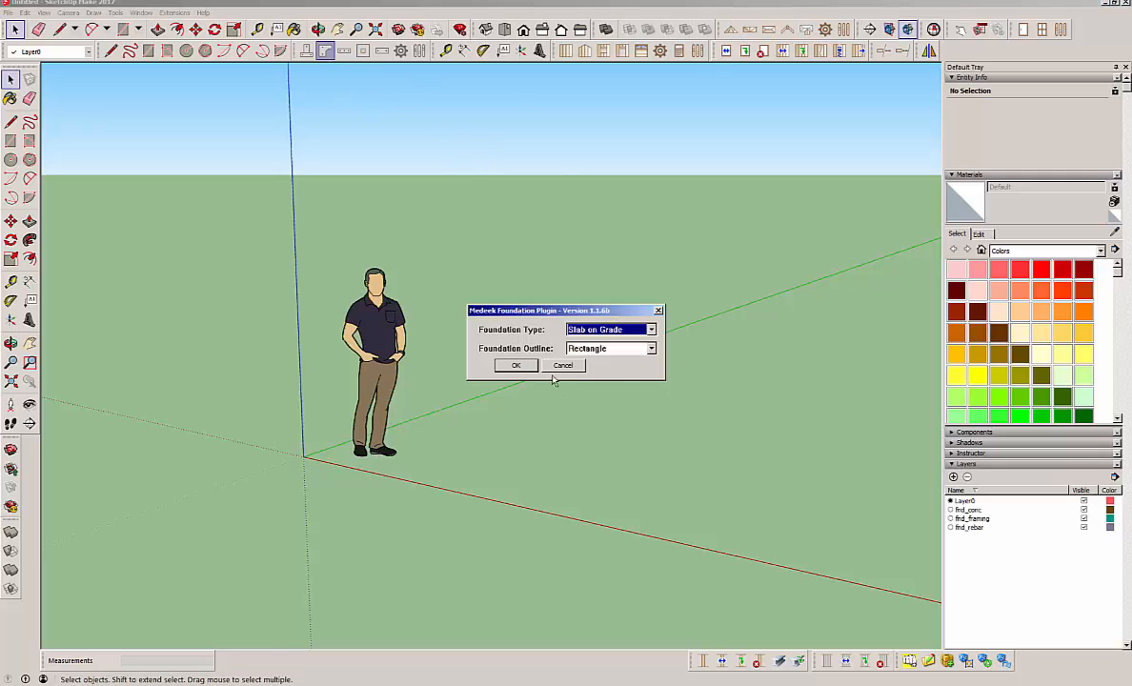
click(522, 366)
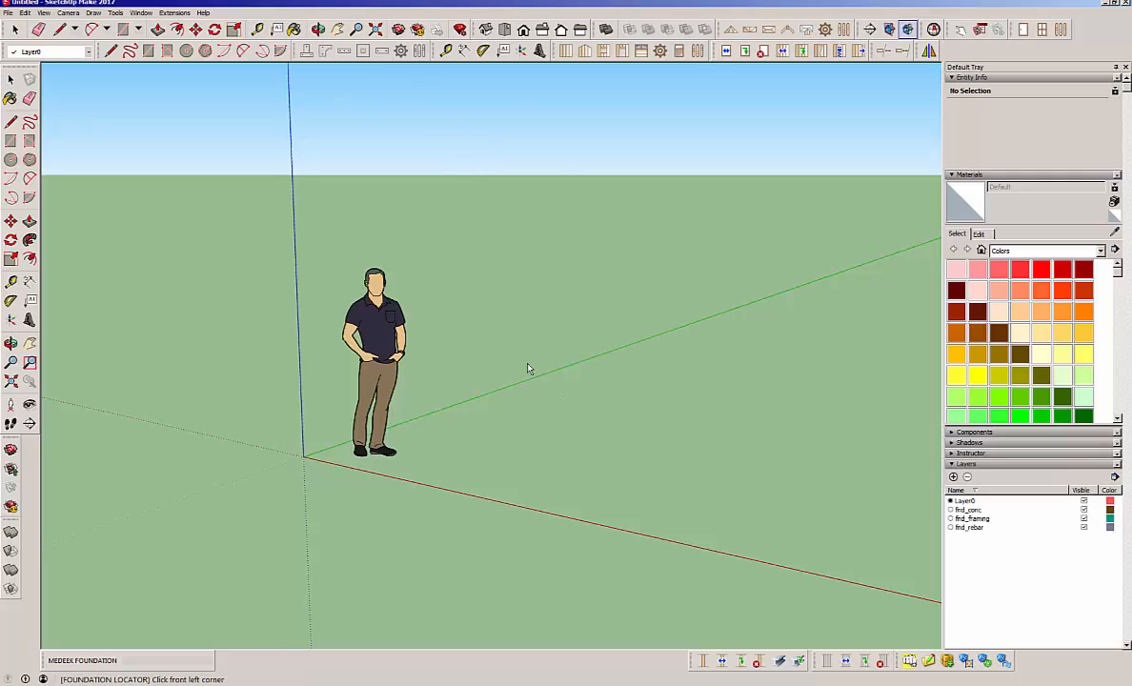
click(304, 456)
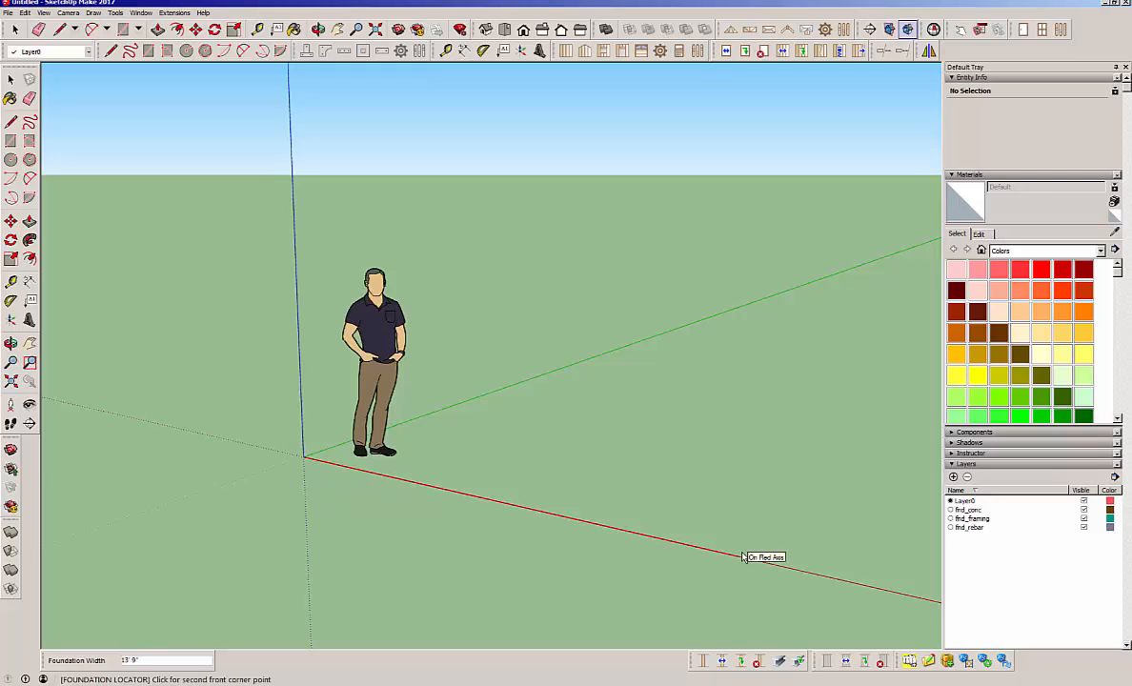
text(3)
key(Return)
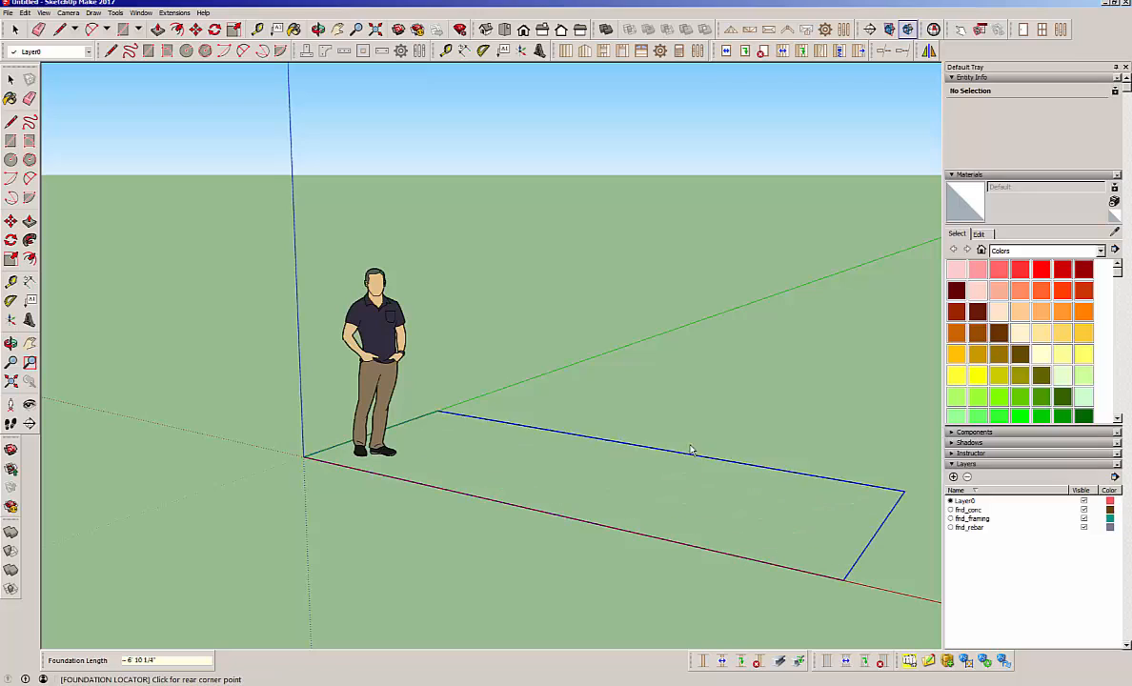
text(24)
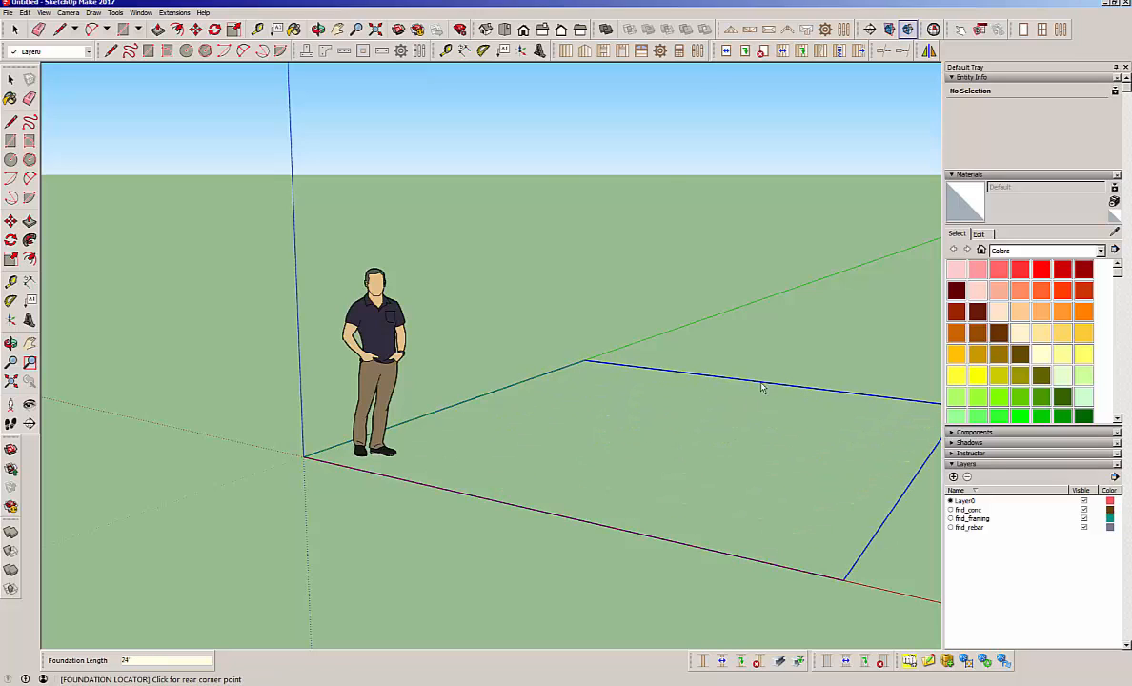
key(Return)
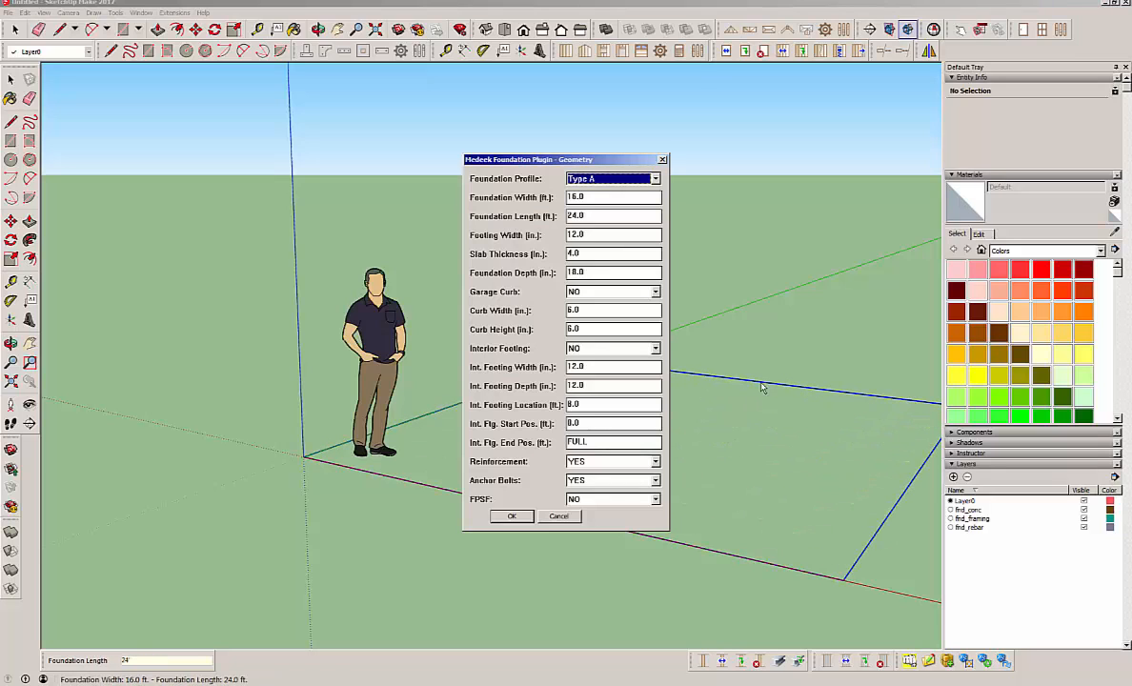
Generate the slab with default geometry and anchor bolts, setting the slab reinforcement type to #3-BAR.
click(514, 517)
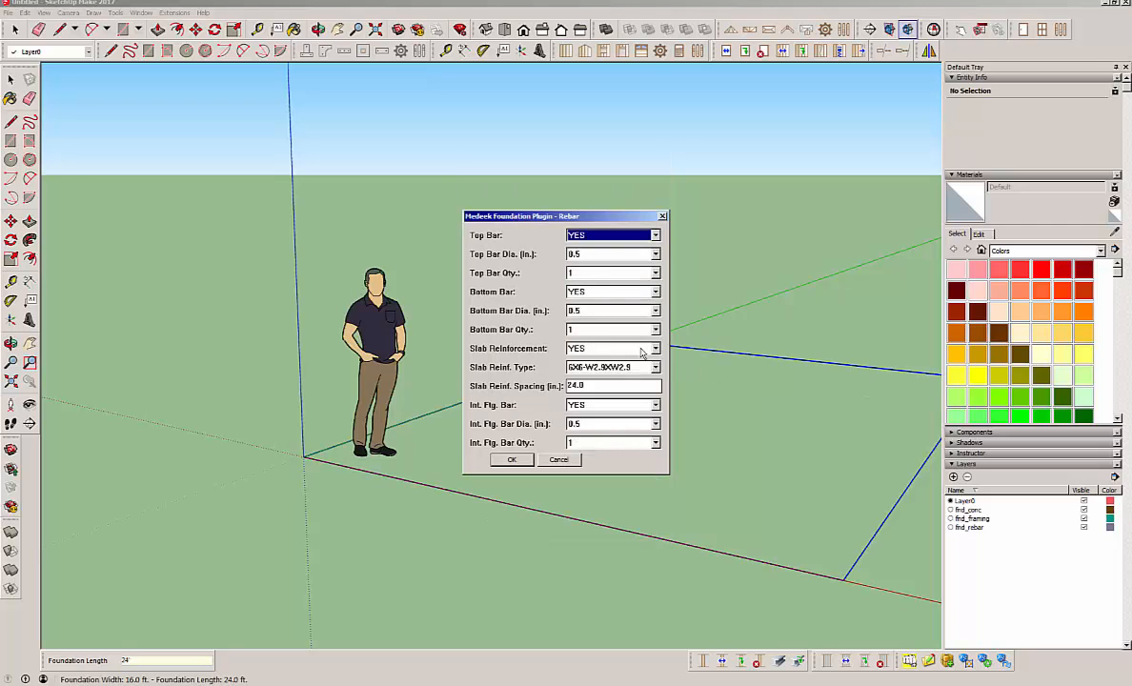
click(597, 368)
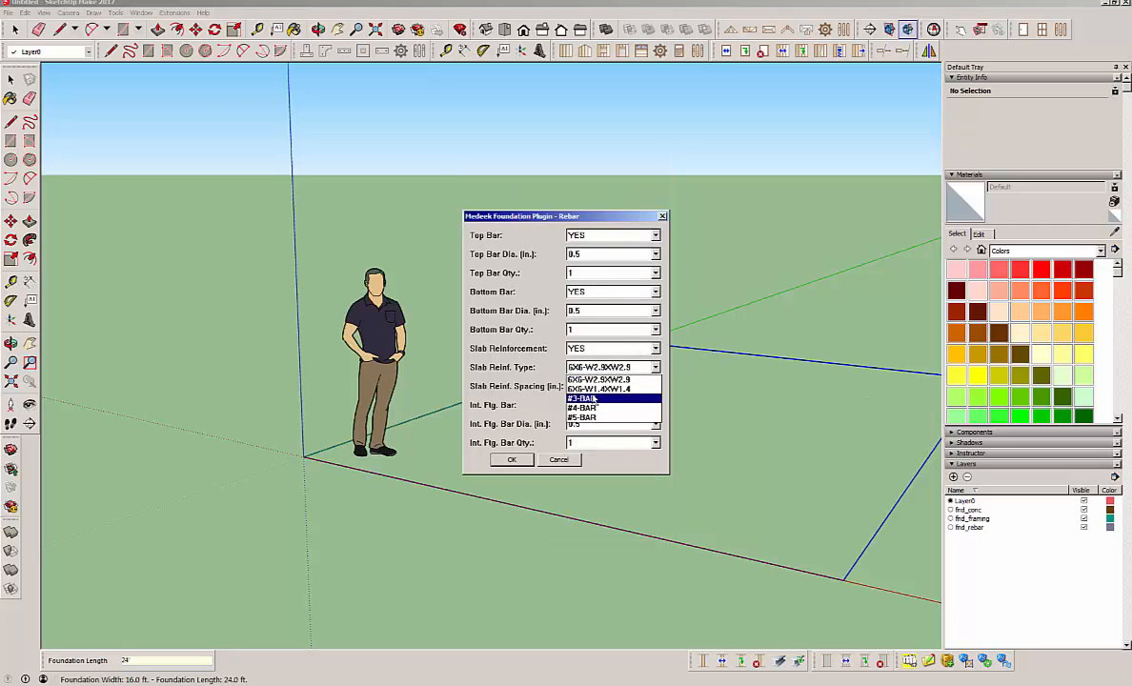
click(583, 398)
click(512, 459)
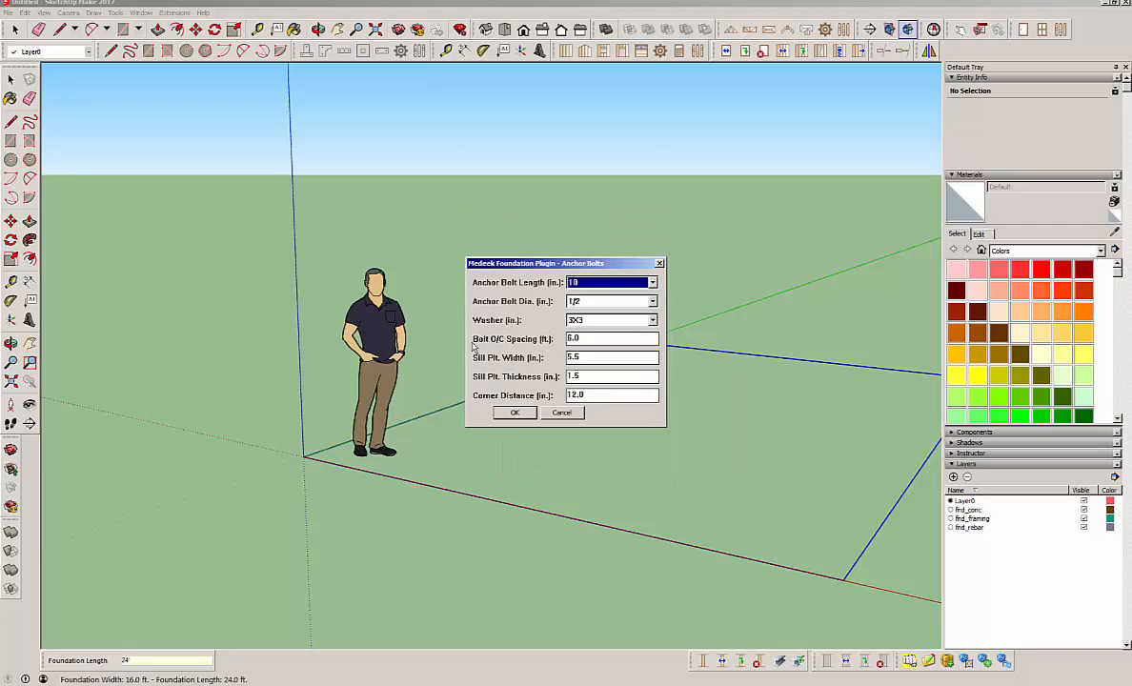
click(529, 414)
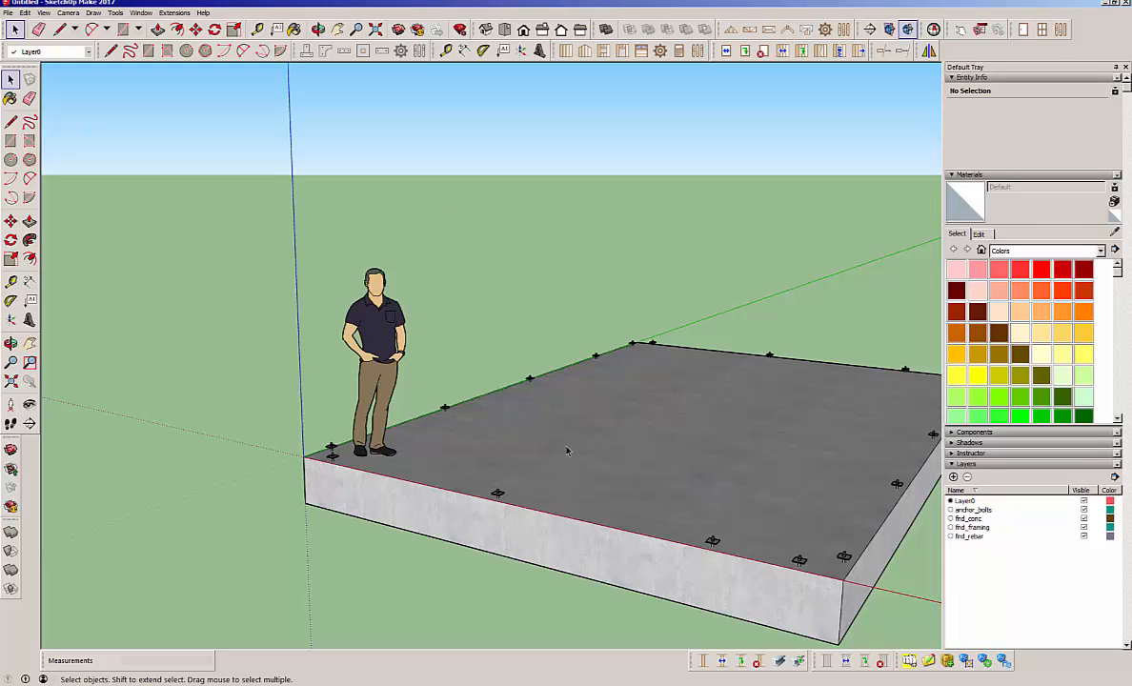
Start a rectangular wall assembly with the Medeek Wall tool and set the wall height to 120 in.
middle_drag(427, 381, 105, 386)
scroll(105, 386, down, 3)
middle_drag(244, 375, 551, 494)
scroll(374, 372, down, 1)
middle_drag(381, 367, 475, 303)
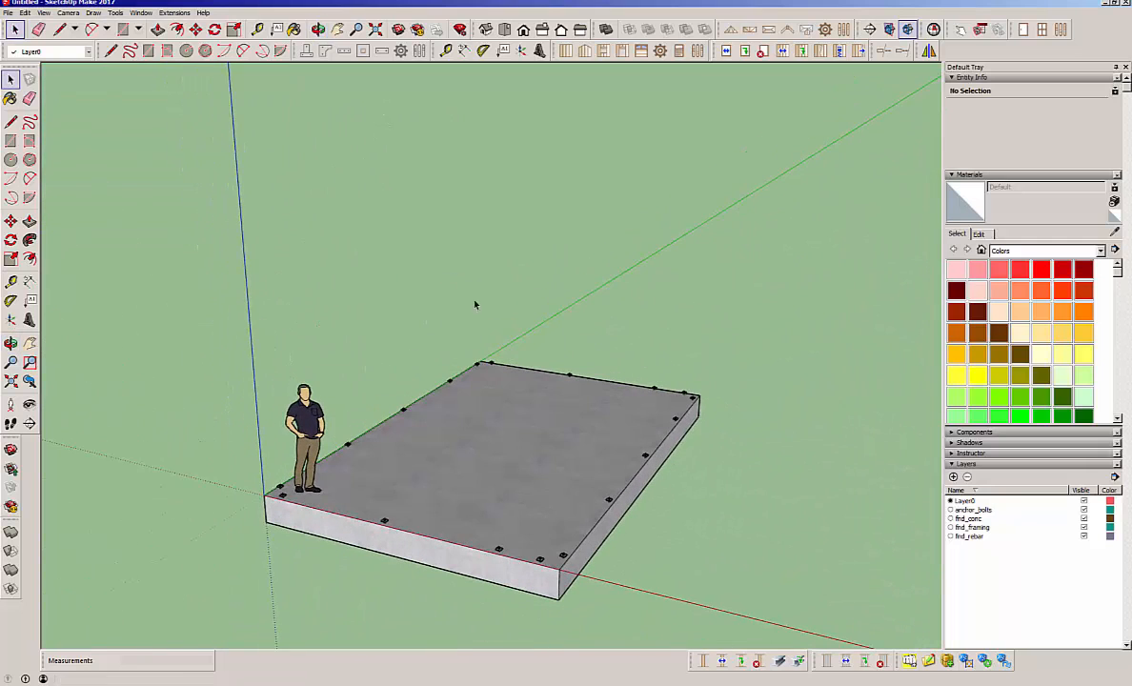
middle_drag(547, 417, 515, 424)
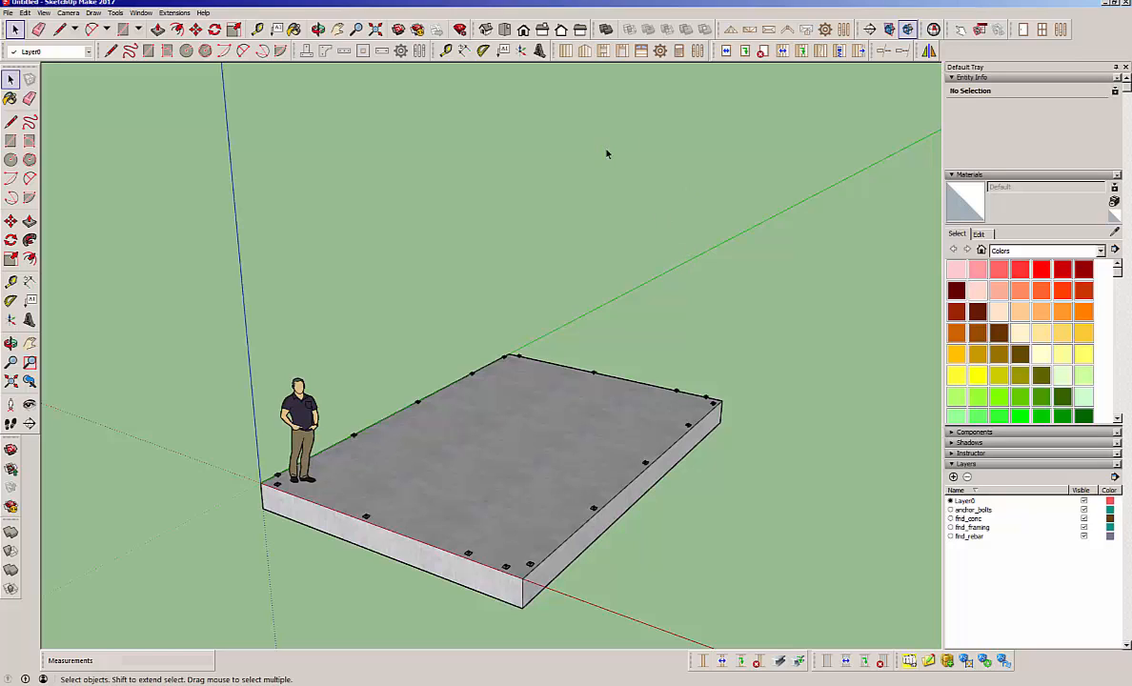
click(565, 52)
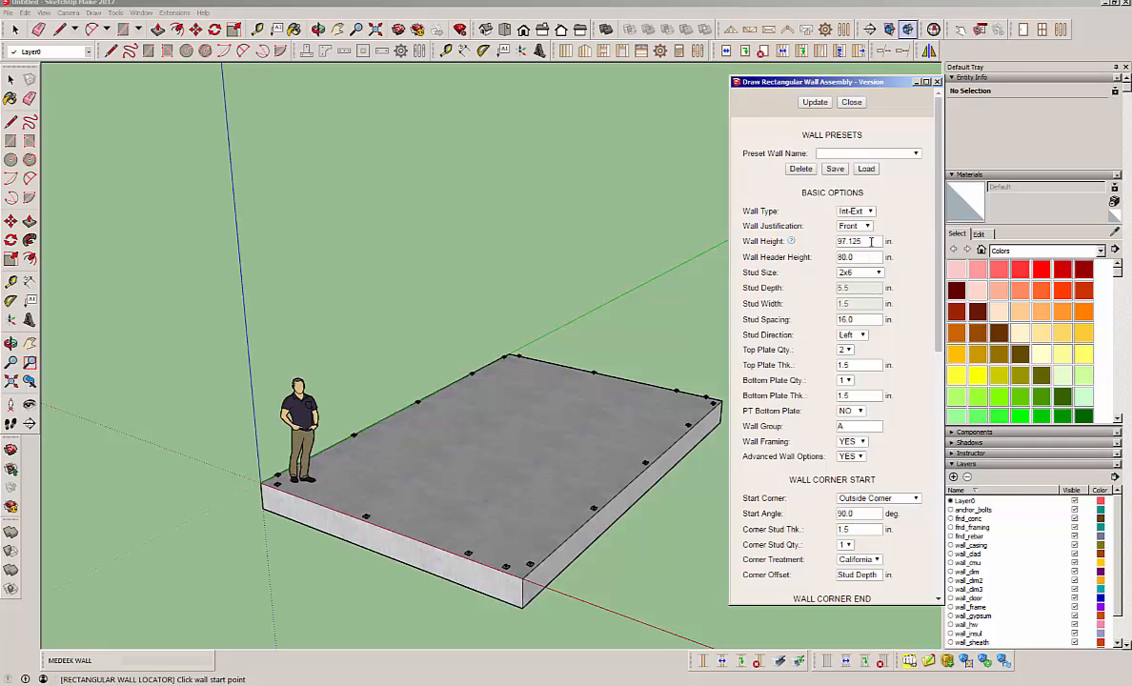
double_click(853, 241)
text(120)
Enable trim for the wall assembly and set both the band board and the frieze board to NO.
drag(937, 283, 931, 540)
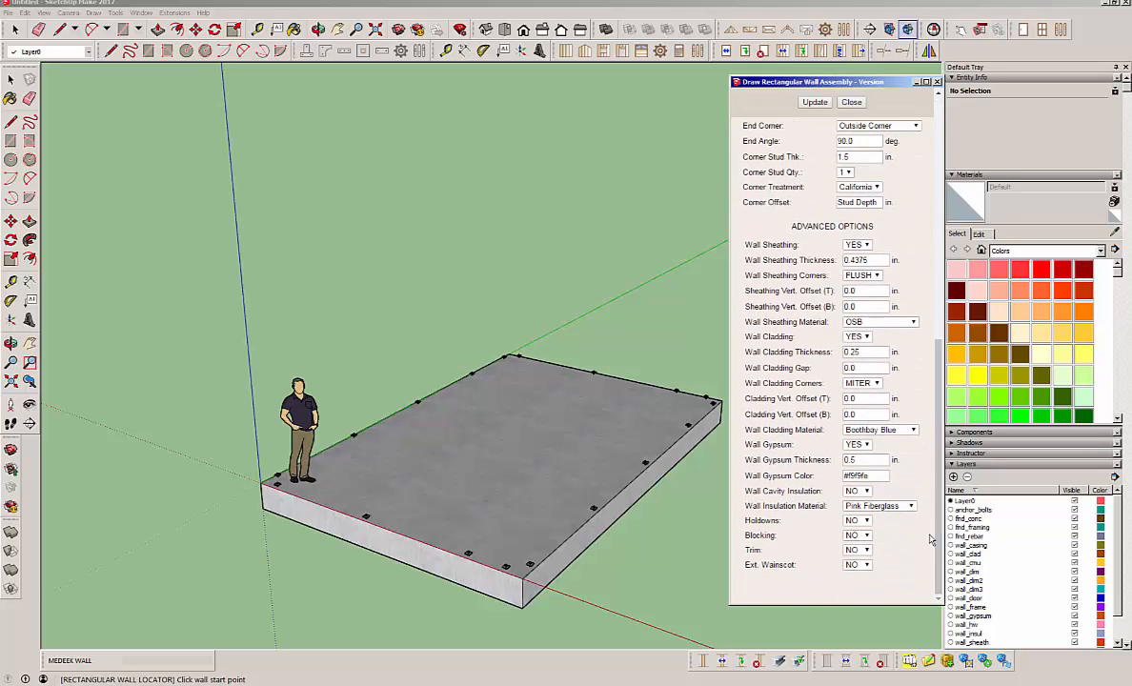
click(857, 549)
click(866, 566)
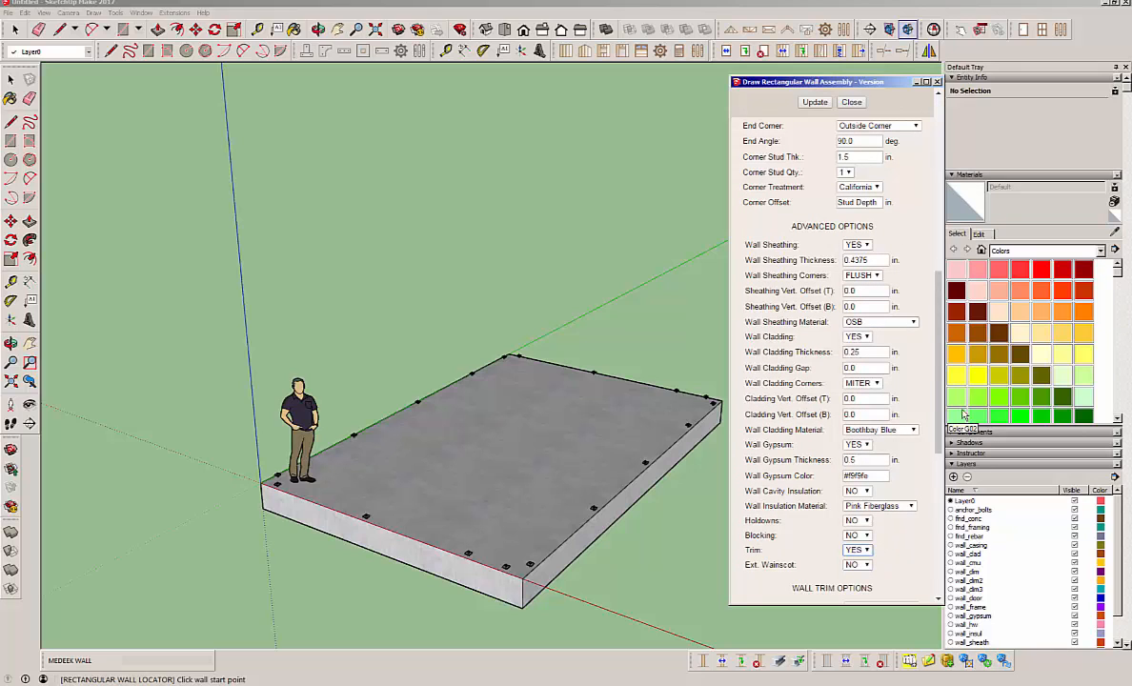
scroll(938, 356, down, 6)
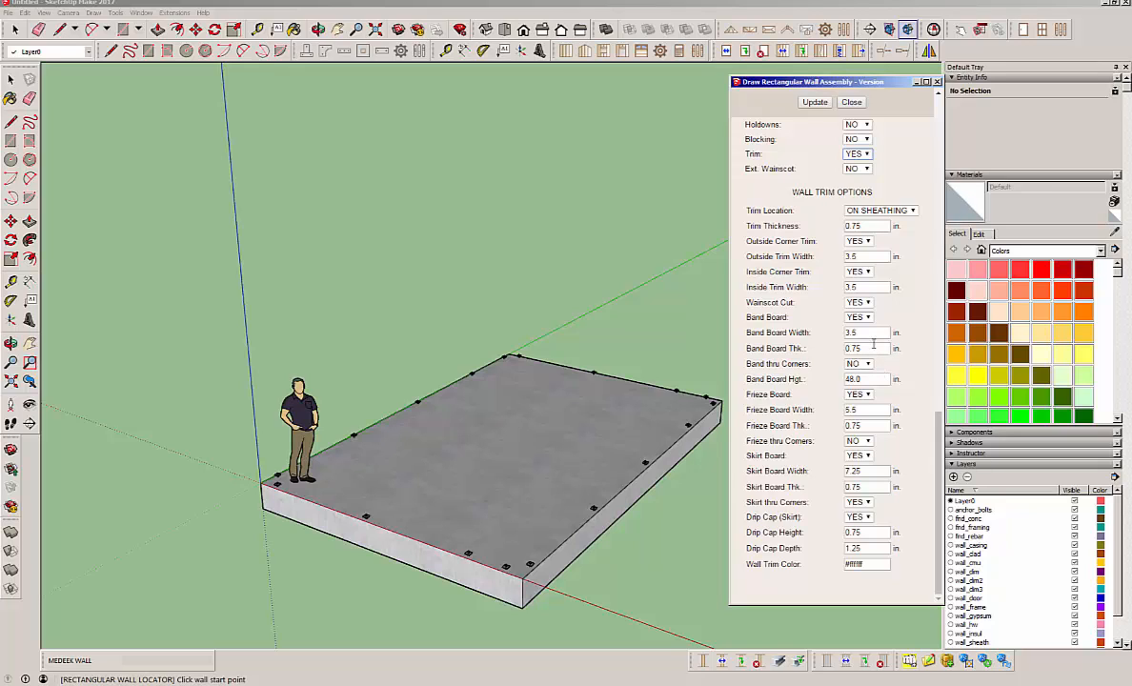
click(857, 317)
click(860, 338)
click(858, 394)
click(860, 414)
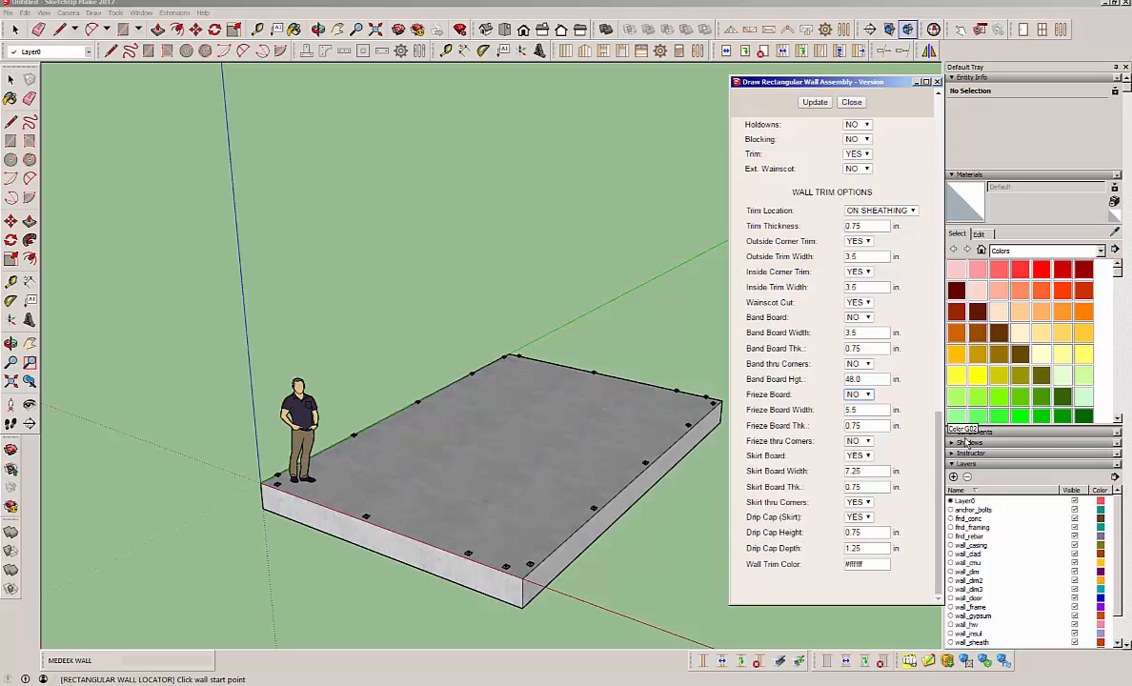
Set wall cavity insulation to YES and update the wall assembly parameters.
scroll(920, 403, up, 3)
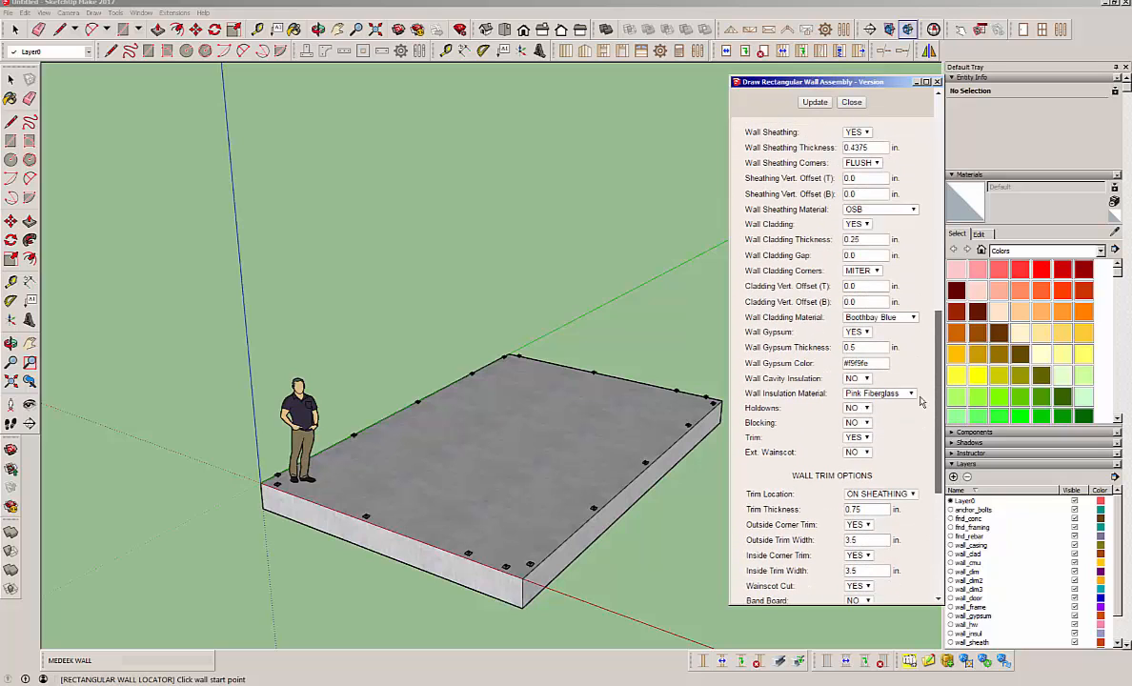
click(855, 379)
click(856, 394)
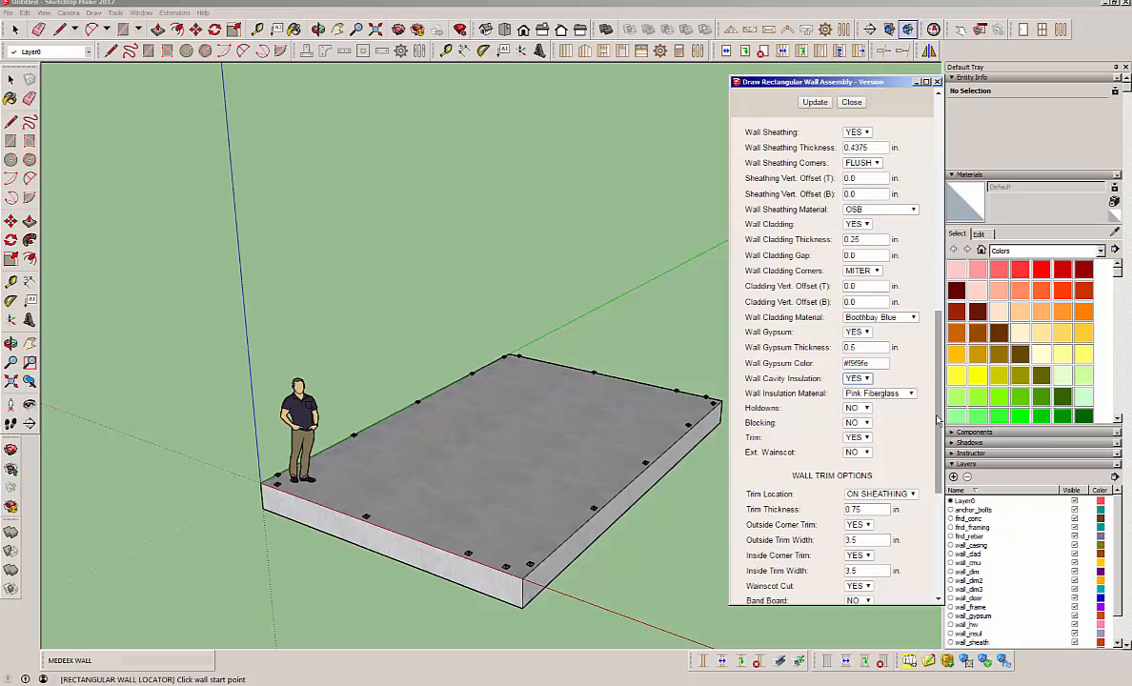
scroll(896, 386, up, 10)
click(810, 103)
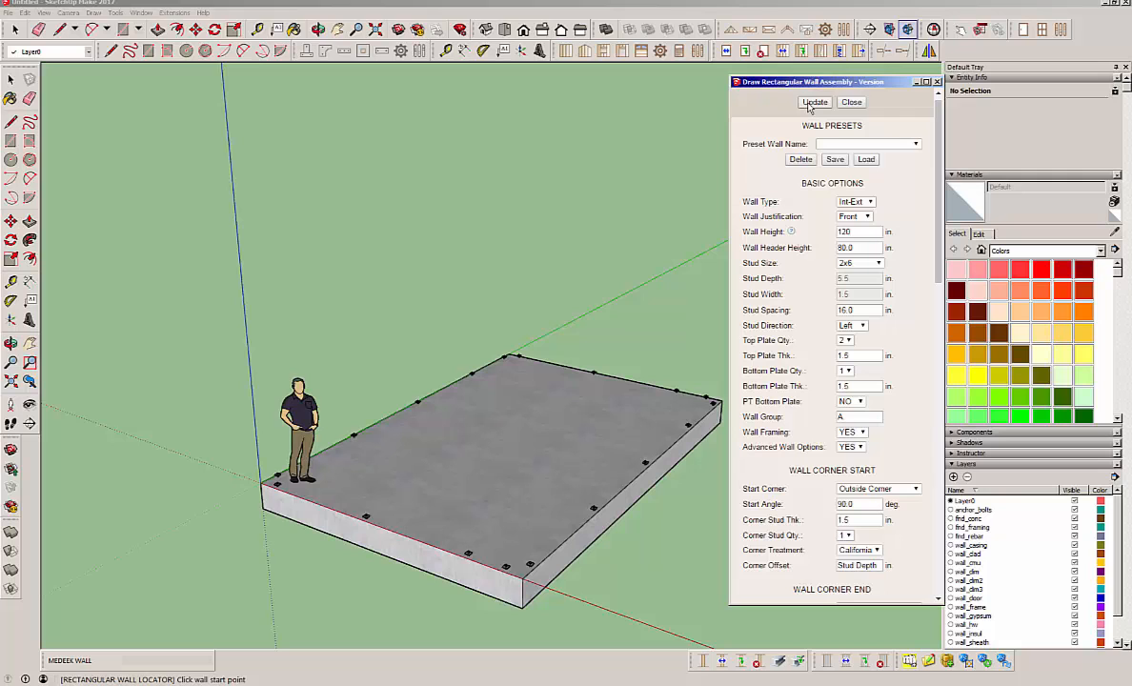
Draw the first wall 24 ft along the slab's long edge, from the front corner on the red axis to the rear corner.
middle_drag(589, 424, 374, 480)
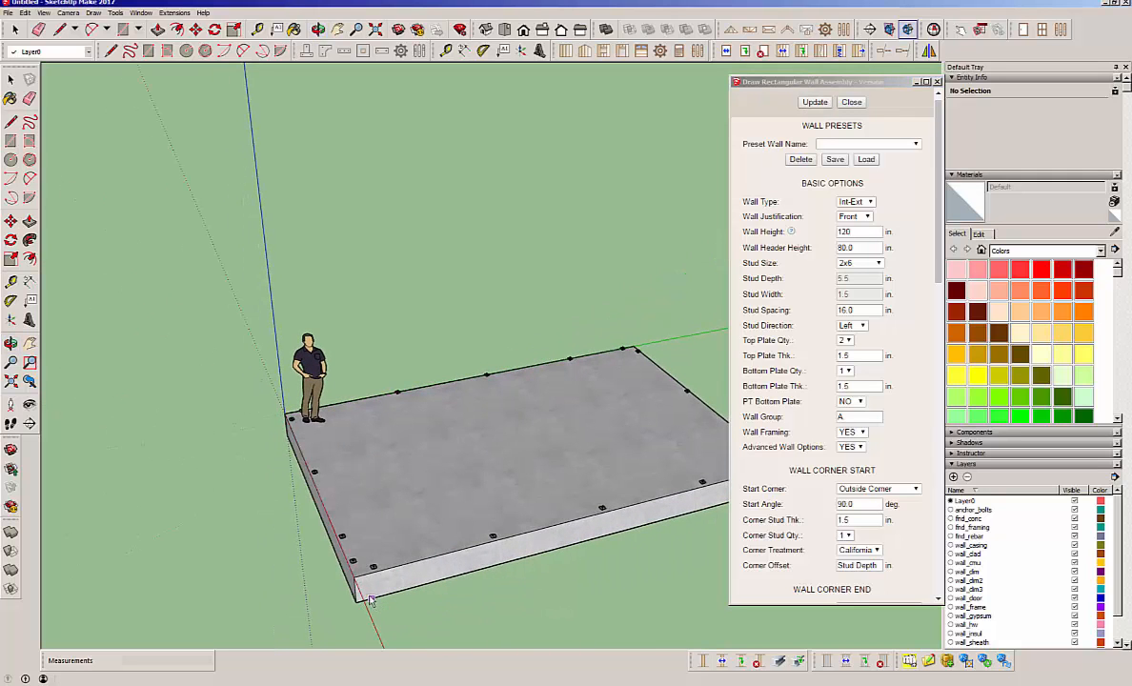
scroll(349, 568, up, 3)
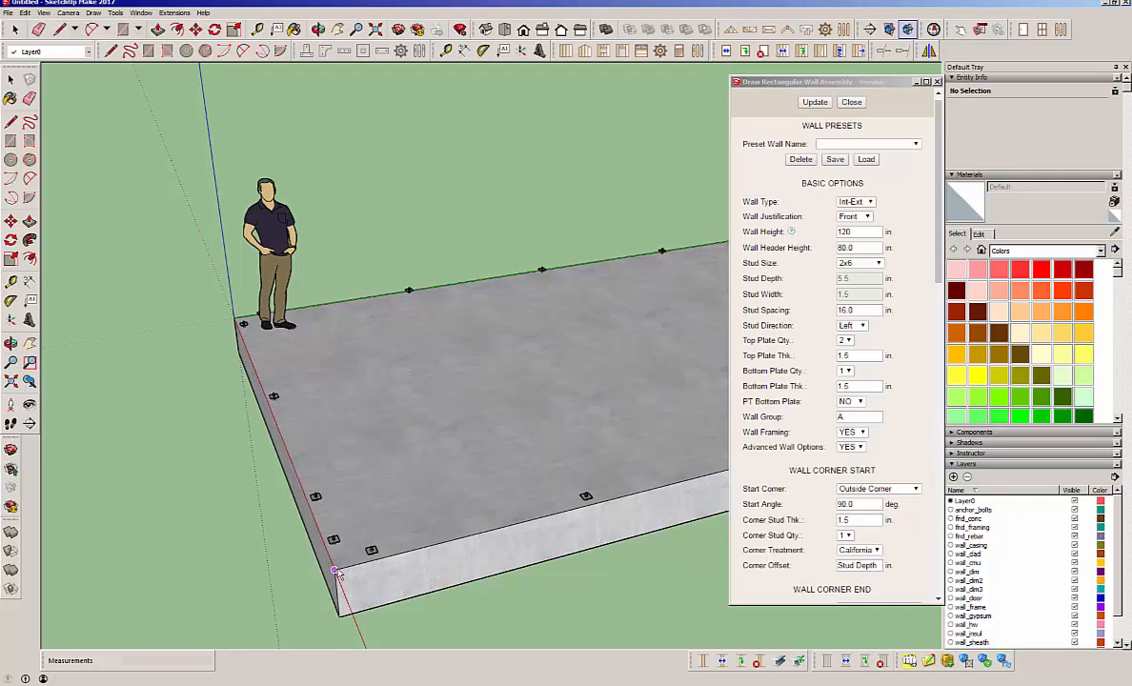
click(336, 570)
scroll(250, 469, down, 2)
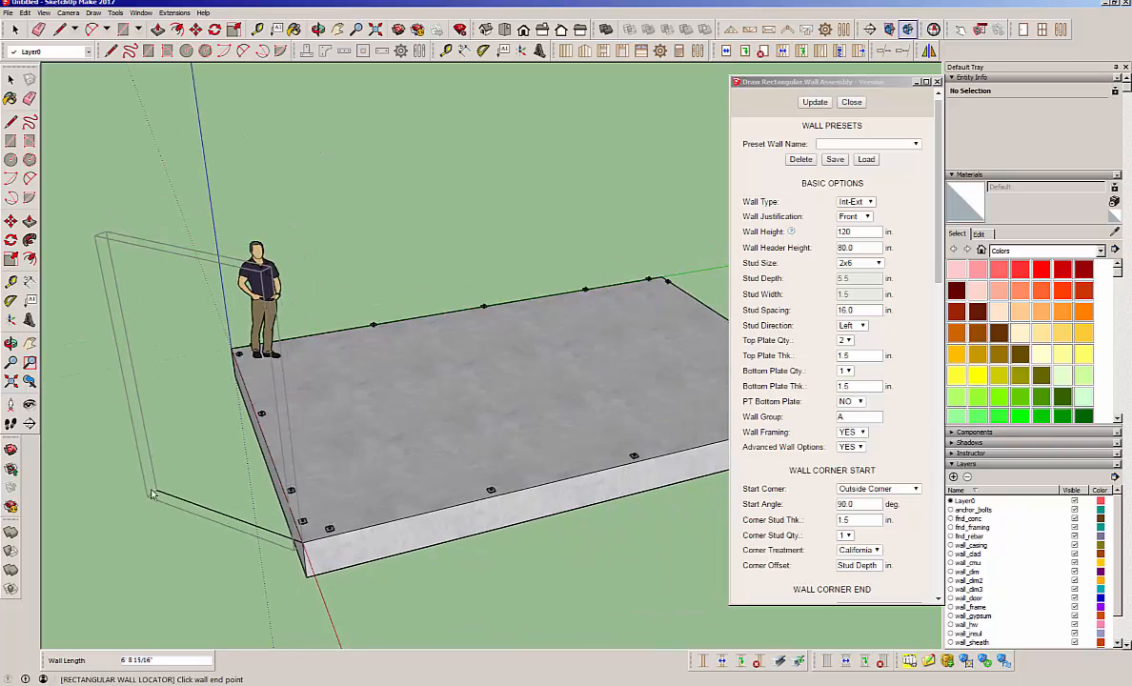
middle_drag(520, 448, 545, 578)
click(537, 570)
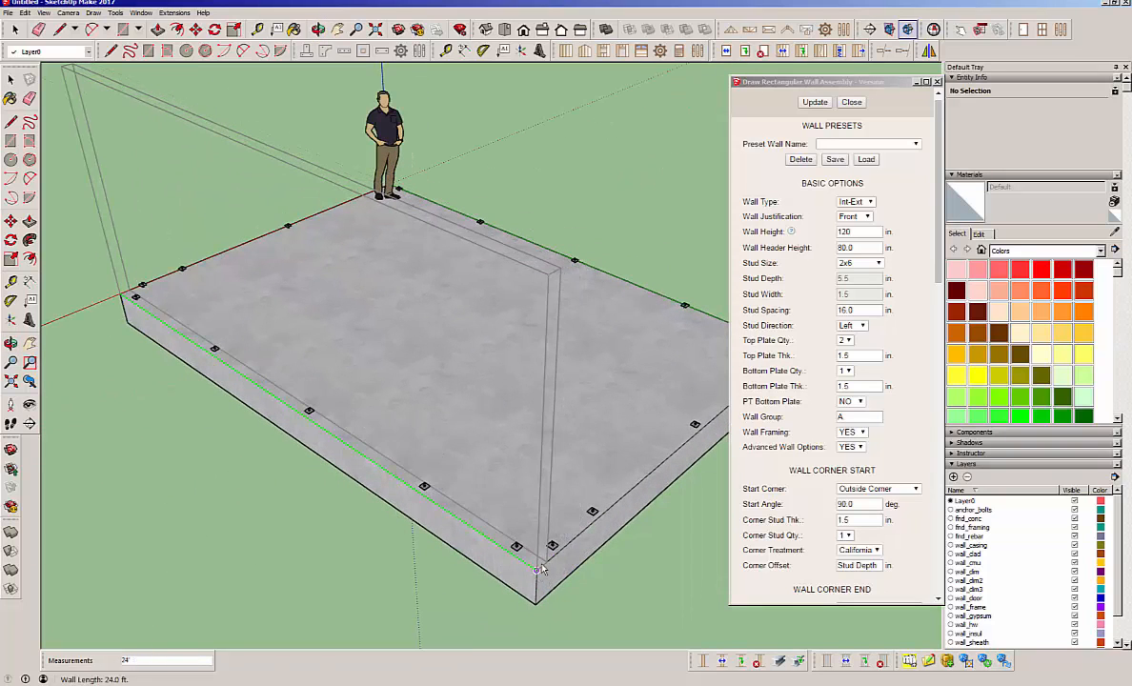
Draw the second wall along the slab's rear short edge to the corner on the green axis.
middle_drag(618, 526, 96, 477)
scroll(536, 513, up, 1)
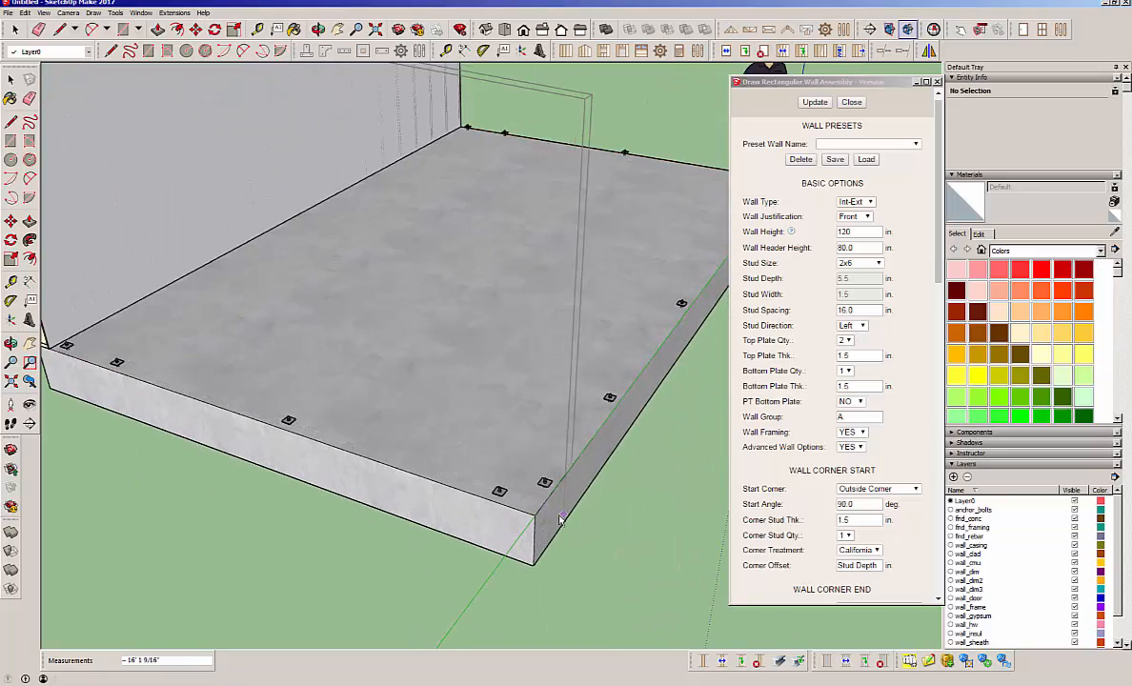
click(536, 516)
Draw the third wall along the slab's long edge on the green axis, ending at the origin corner.
middle_drag(572, 463, 76, 488)
scroll(135, 479, down, 2)
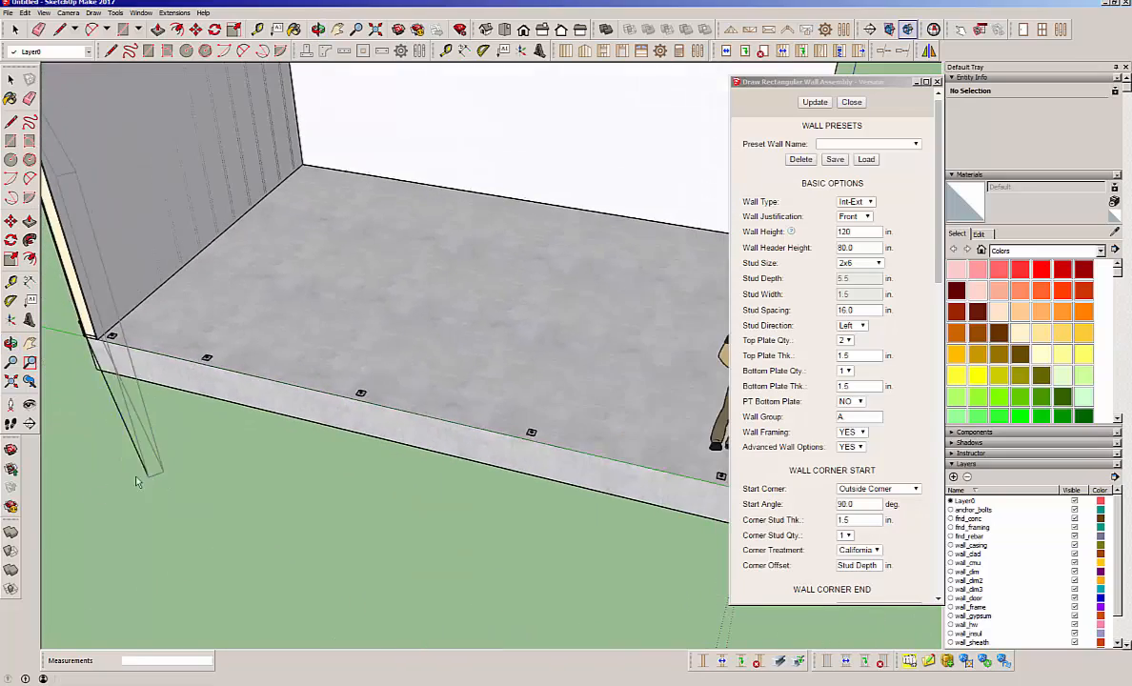
middle_drag(590, 474, 467, 480)
scroll(467, 482, up, 3)
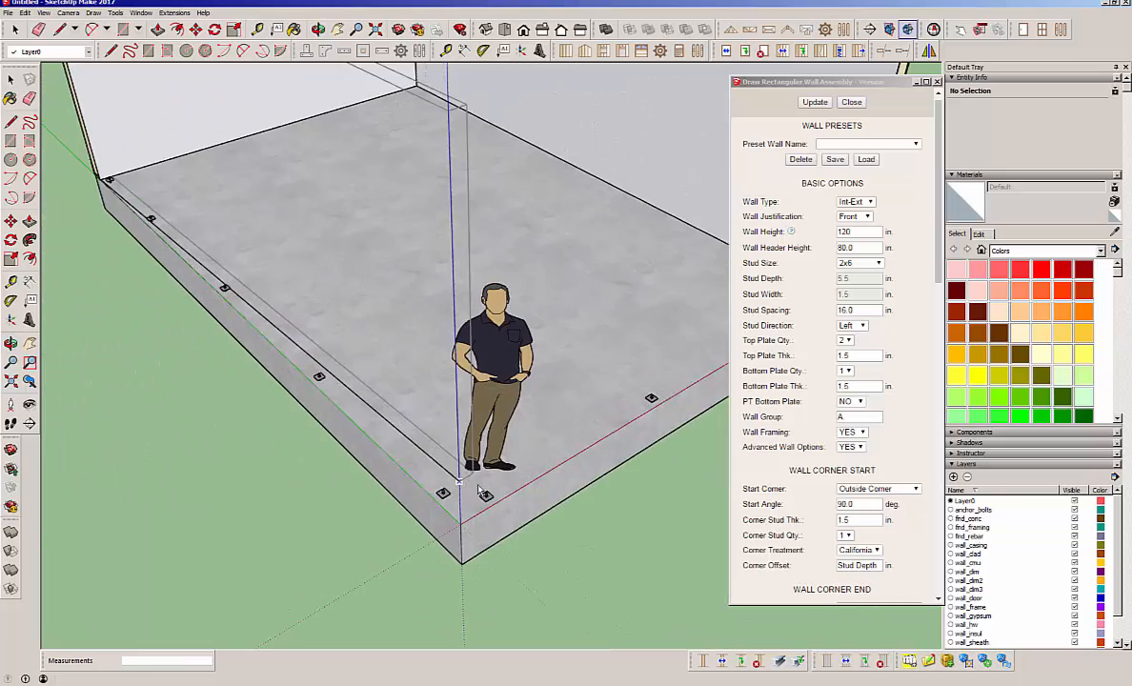
click(459, 536)
Close the building with a 16 ft front wall along the red axis to the first wall's corner, and end wall drawing.
middle_drag(460, 536, 182, 416)
scroll(572, 563, up, 5)
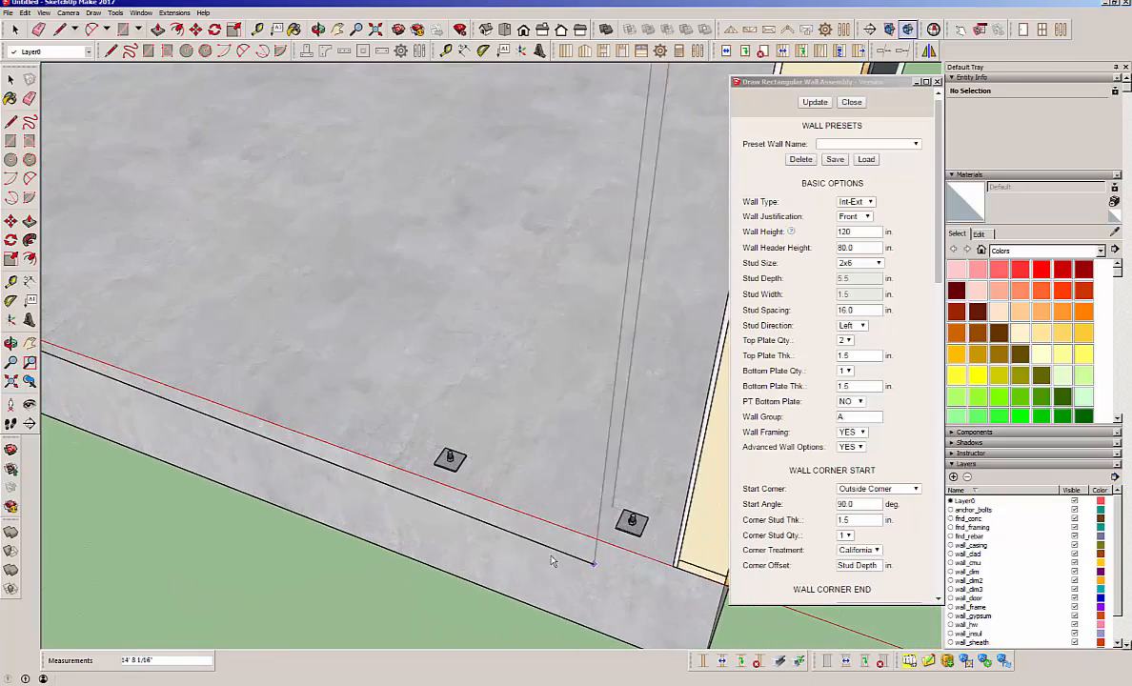
middle_drag(571, 534, 372, 464)
scroll(301, 404, down, 2)
scroll(549, 564, up, 3)
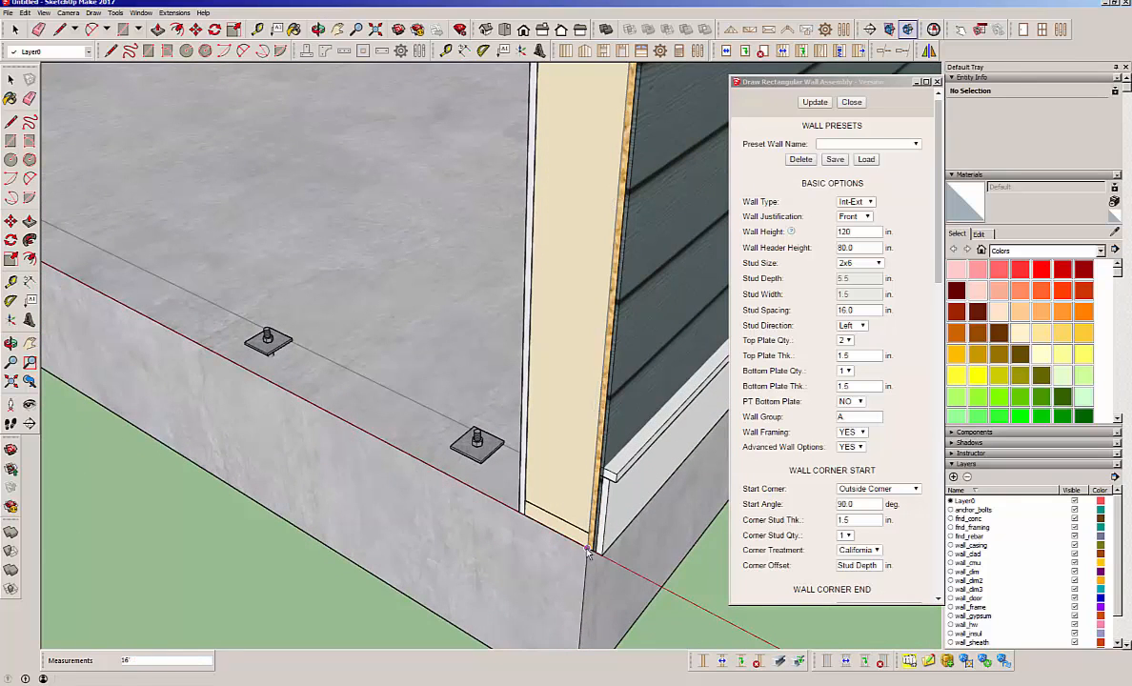
key(Return)
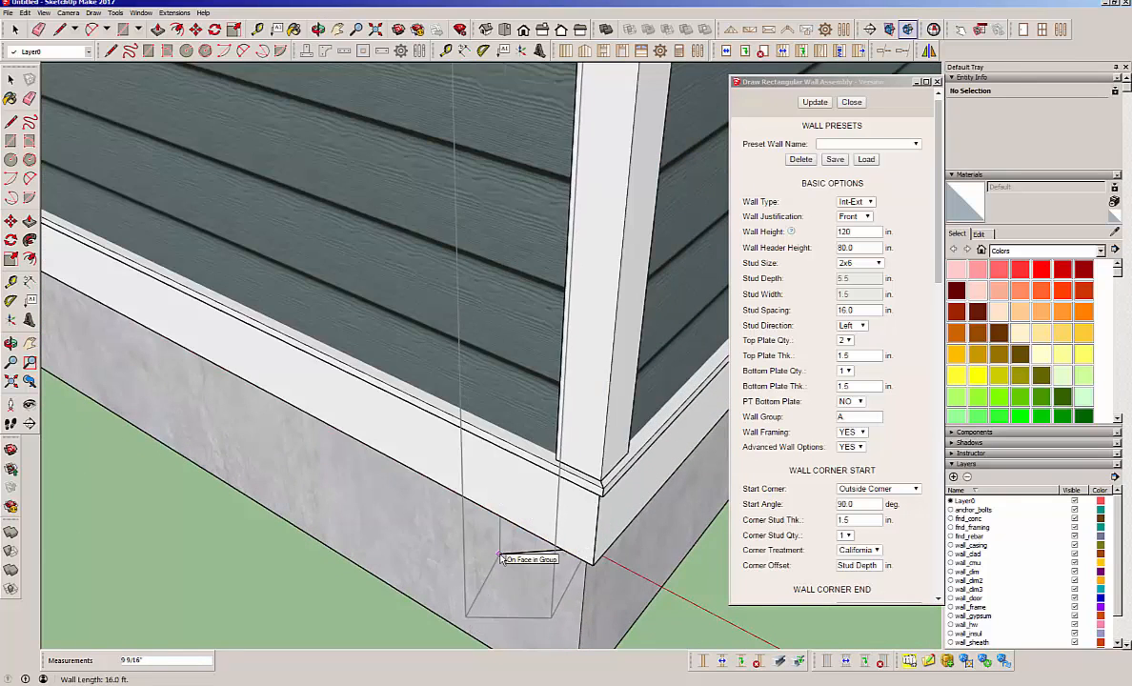
key(space)
middle_drag(541, 482, 603, 531)
scroll(629, 538, down, 5)
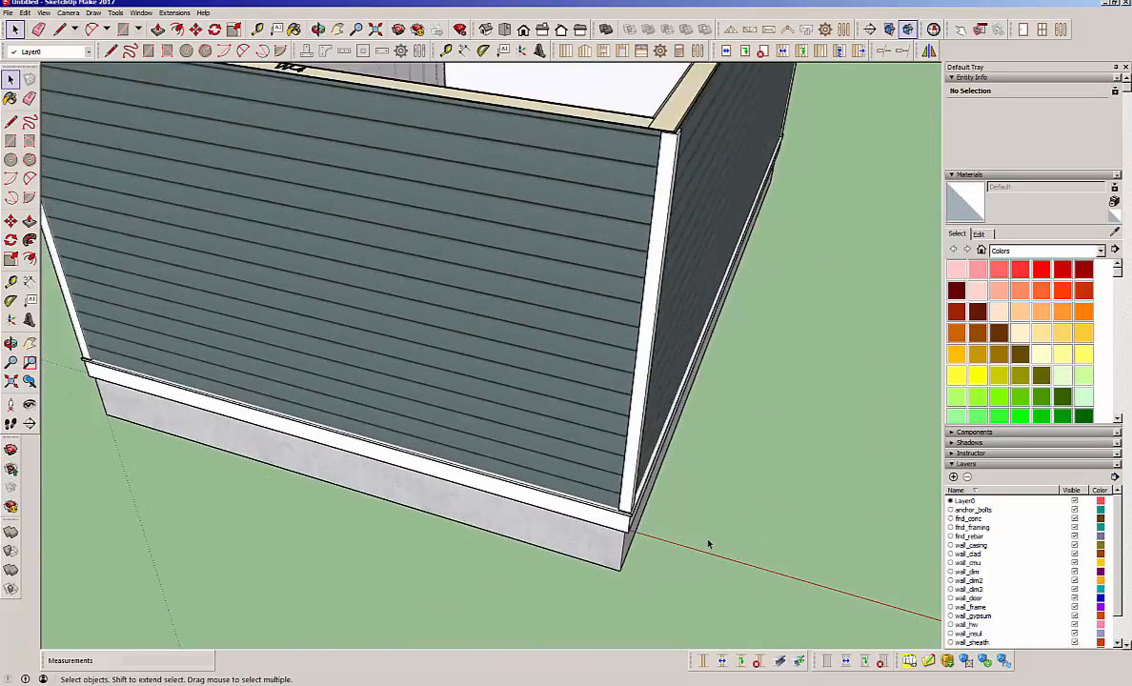
Set up a rectangular garage door 12' wide and 8' high, with advanced garage door options enabled.
middle_drag(715, 531, 705, 310)
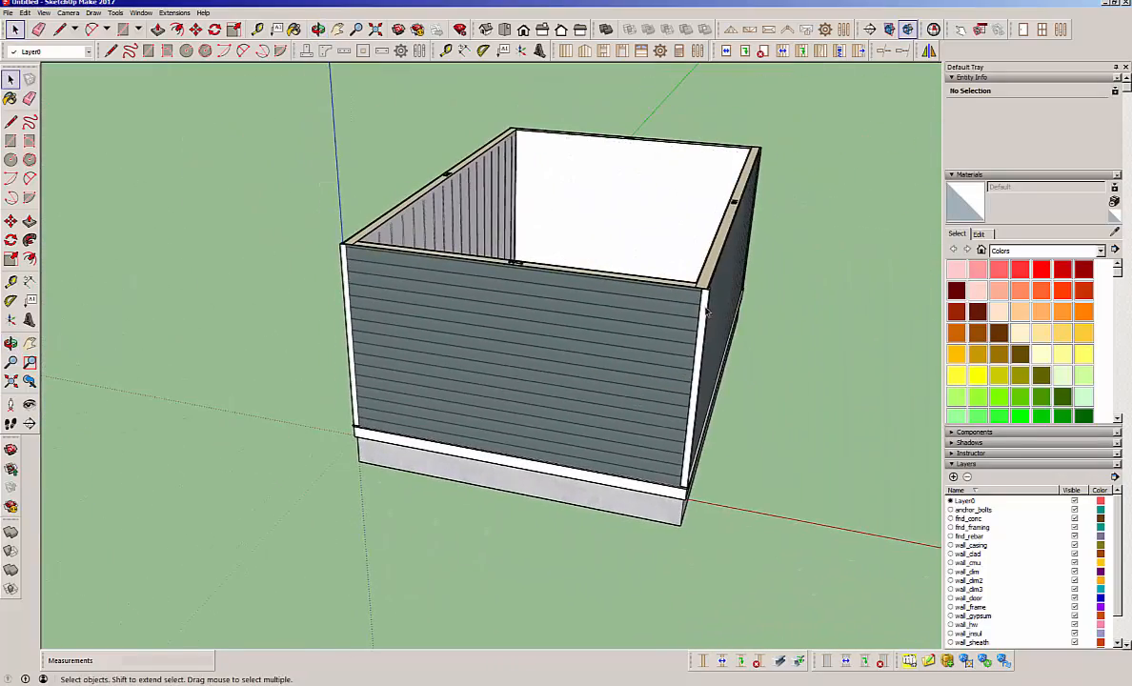
click(641, 51)
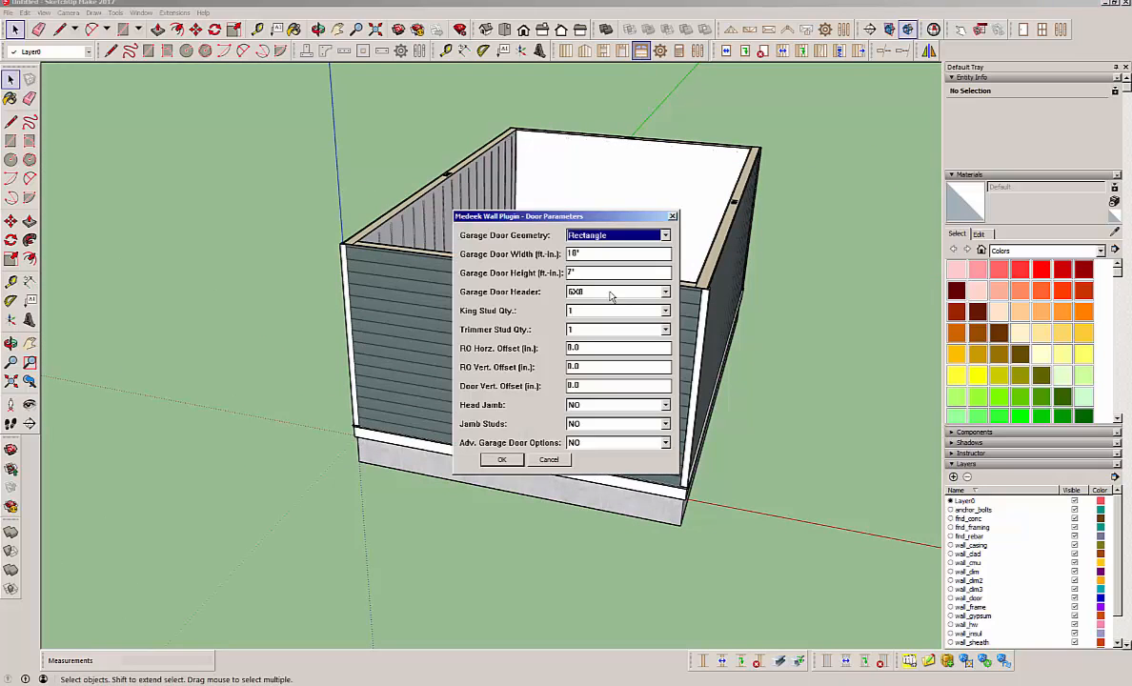
drag(577, 252, 556, 249)
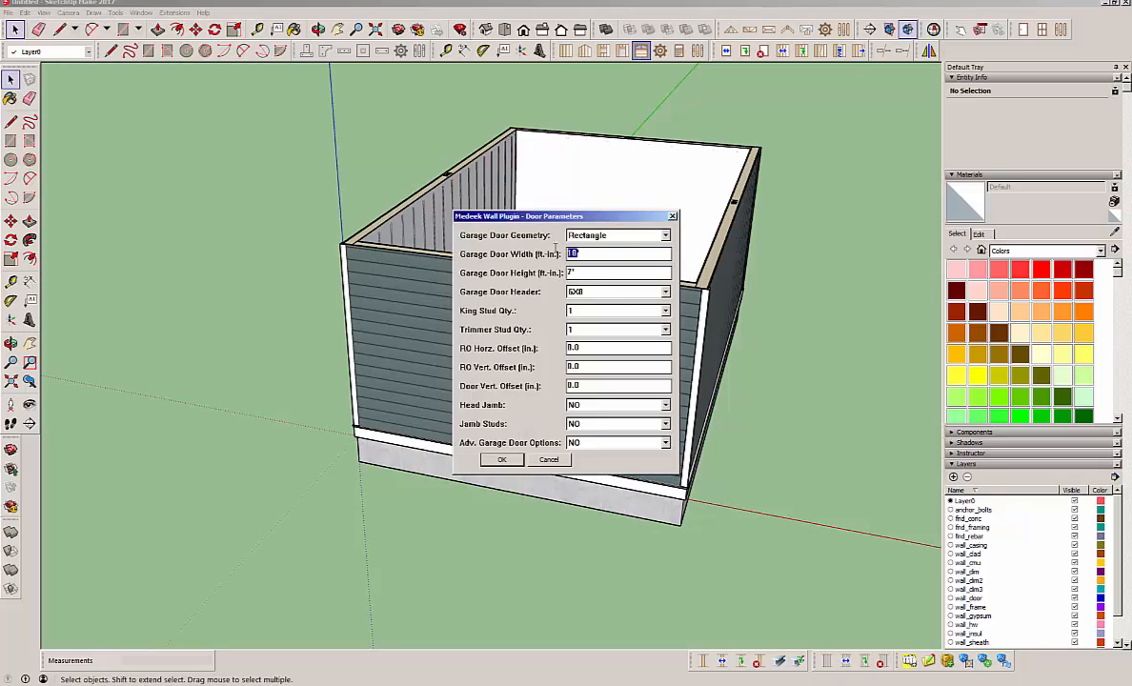
text(12)
text(8)
click(601, 443)
click(591, 459)
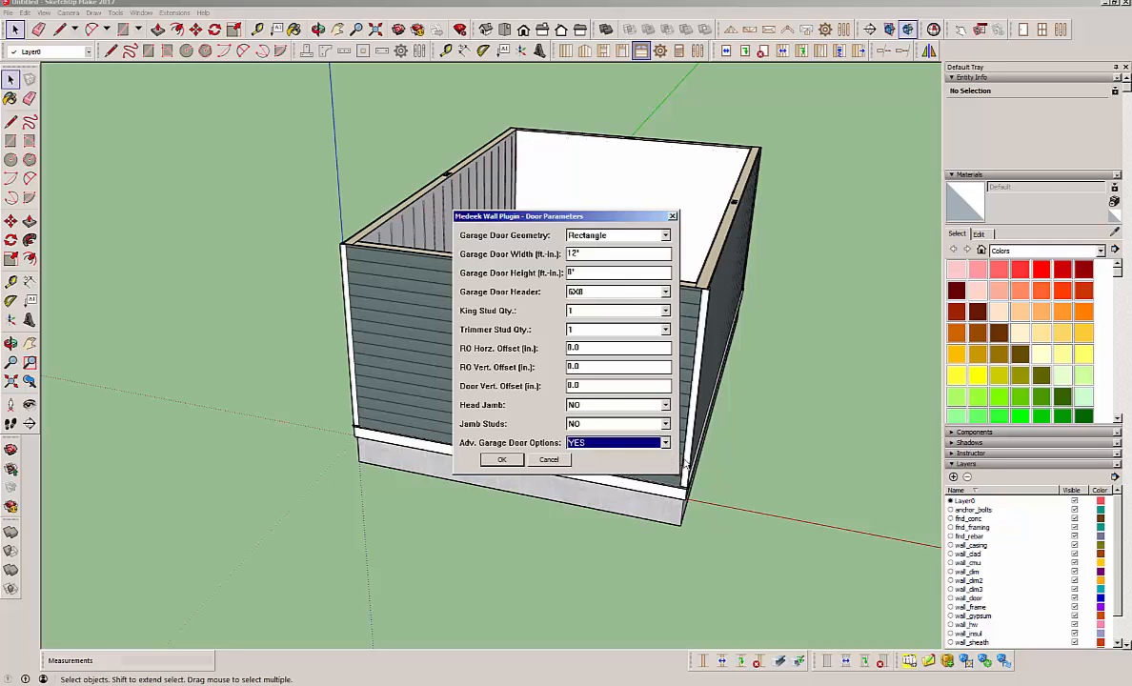
click(503, 460)
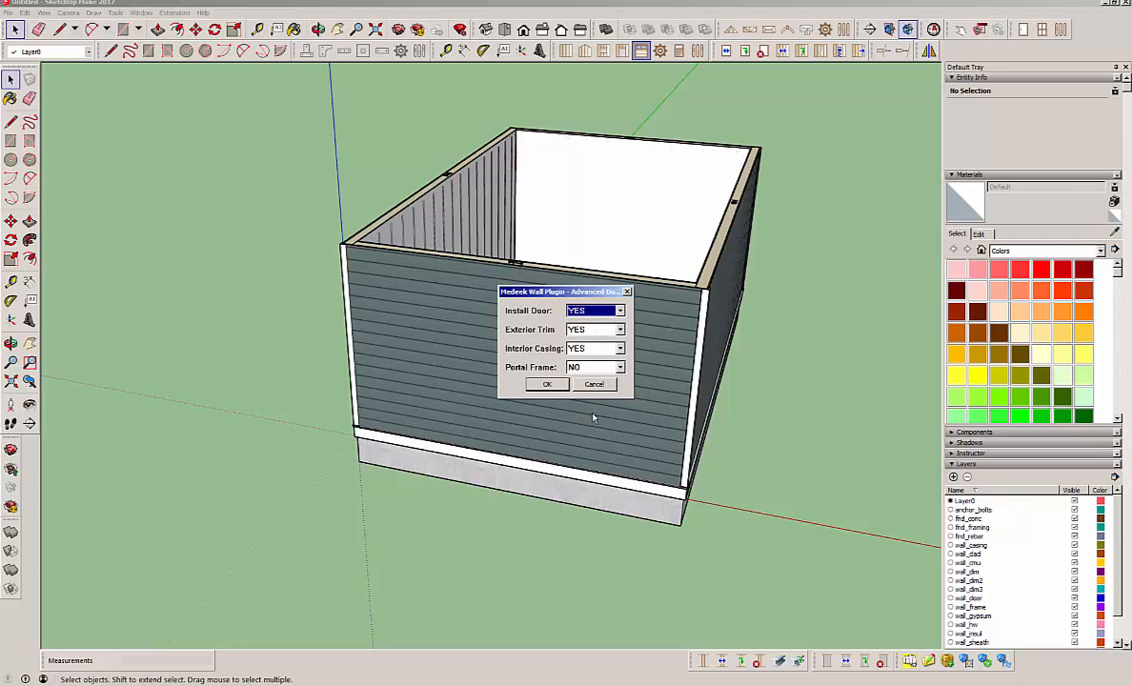
Accept the default trim, casing and Raised Panel door options, and place the garage door at the front wall's 8' midpoint.
click(548, 385)
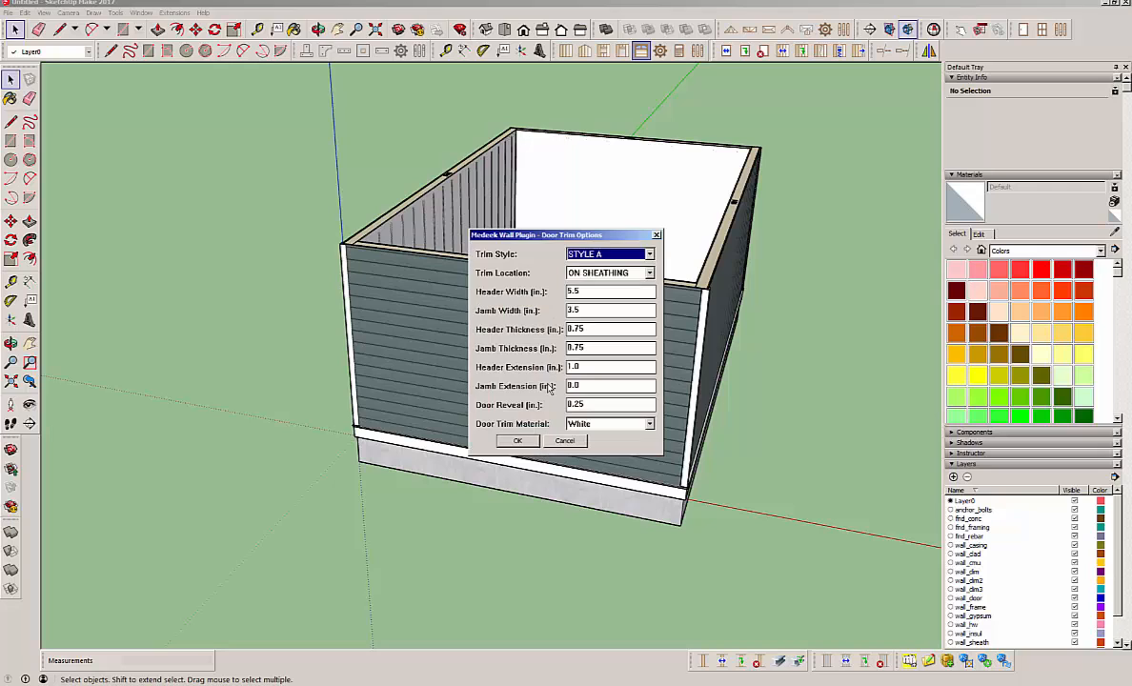
click(518, 442)
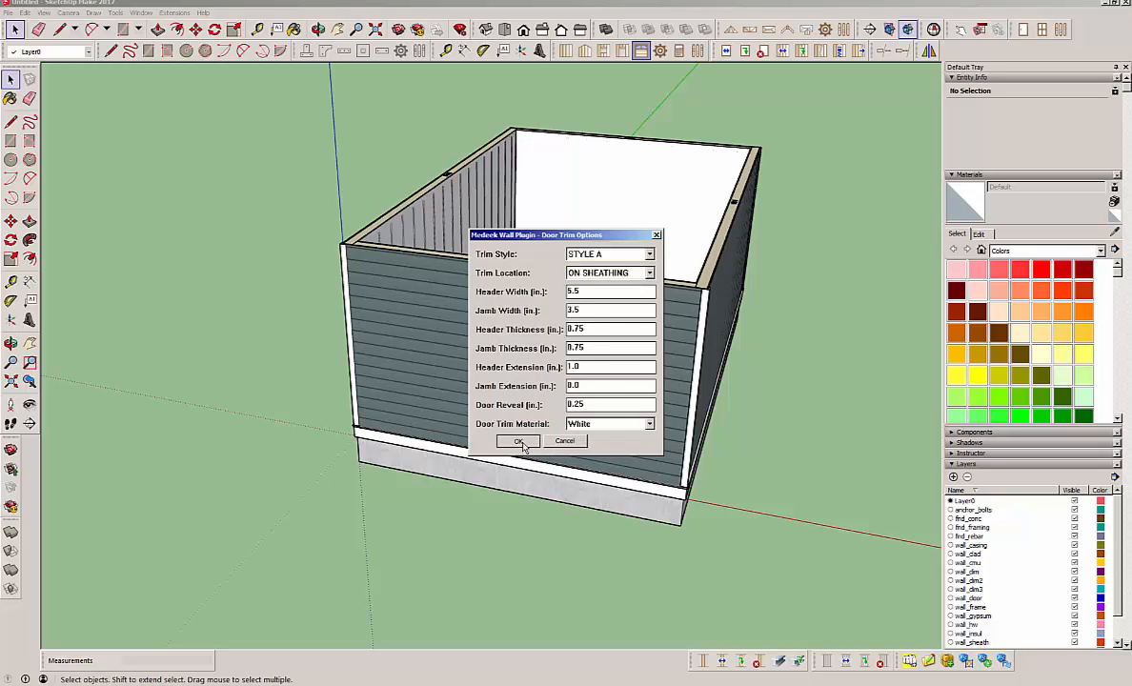
click(514, 413)
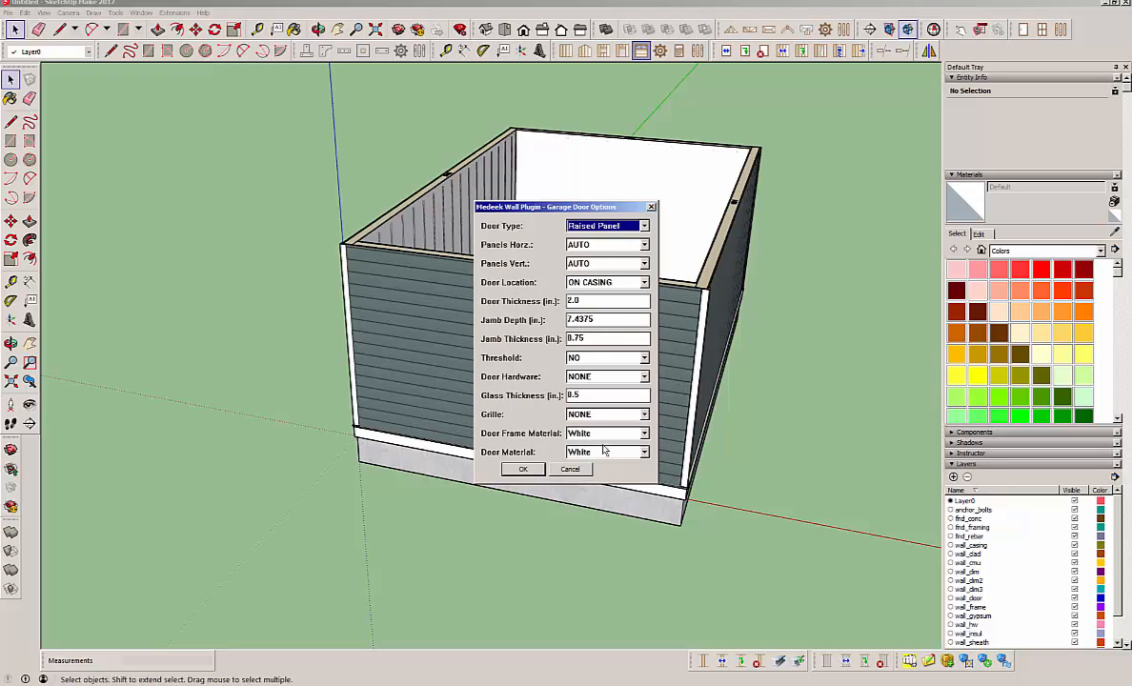
click(518, 468)
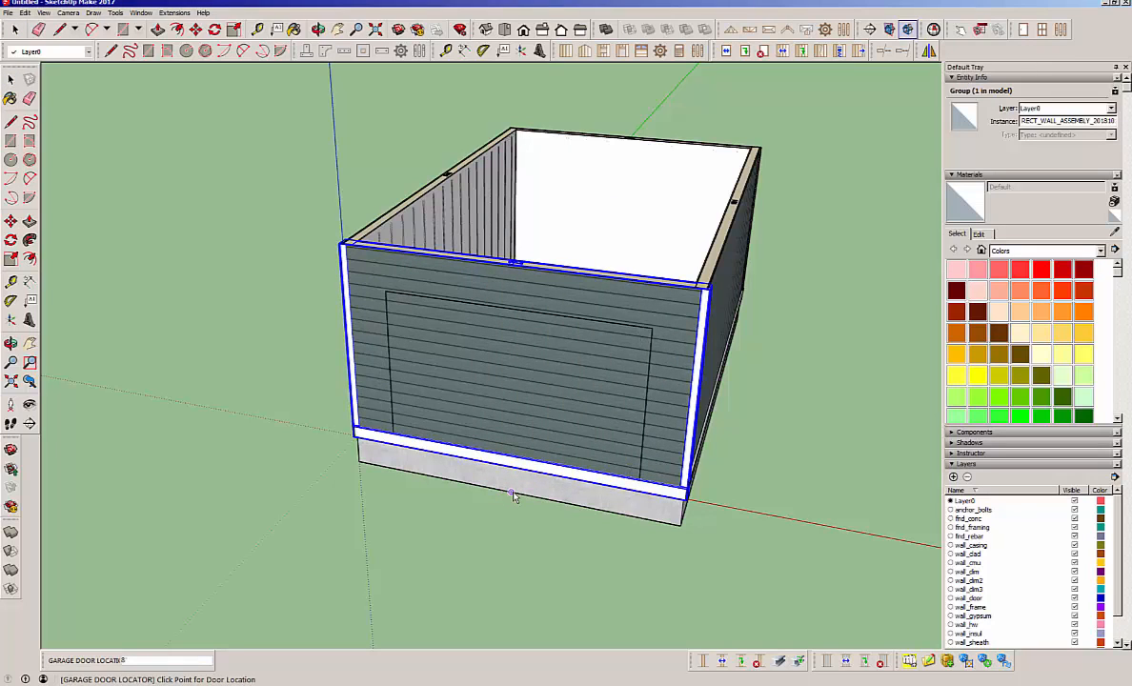
click(513, 495)
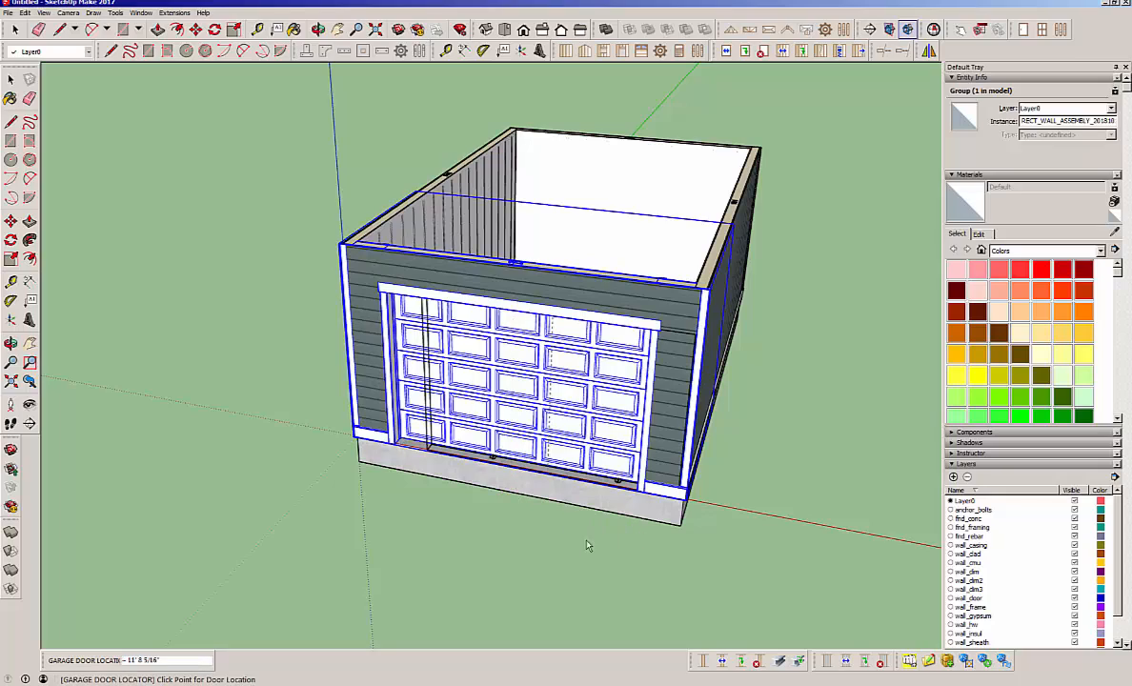
key(space)
Delete the two anchor bolts exposed in the garage door opening of the front wall.
middle_drag(597, 527, 728, 473)
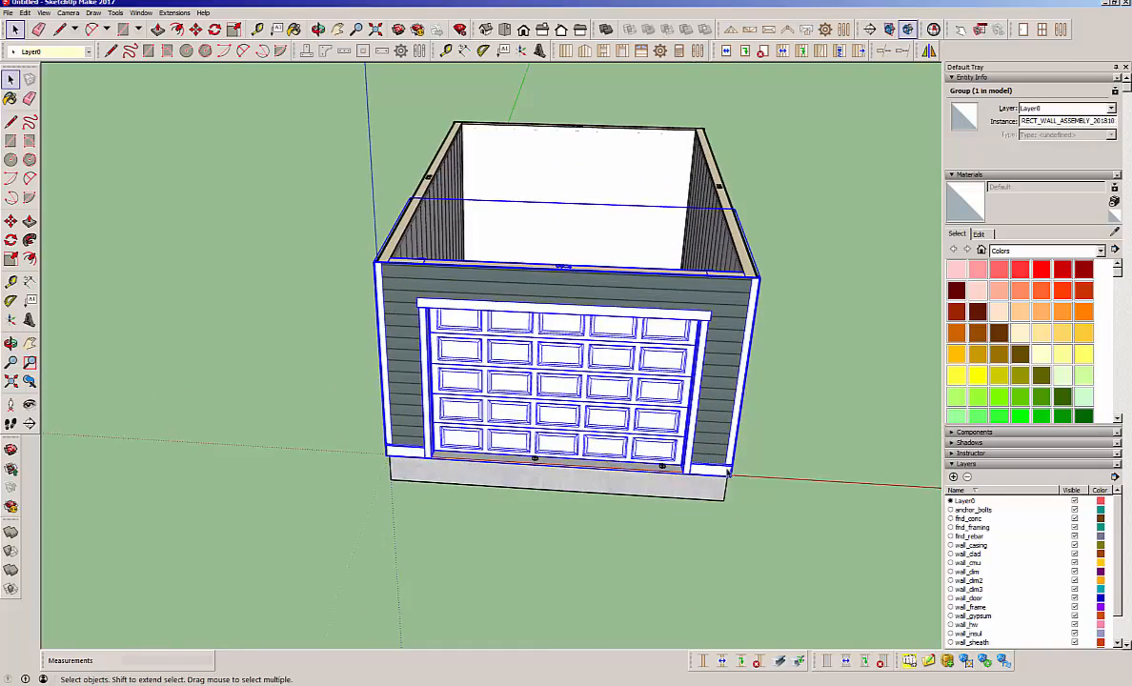
scroll(727, 472, up, 5)
double_click(610, 541)
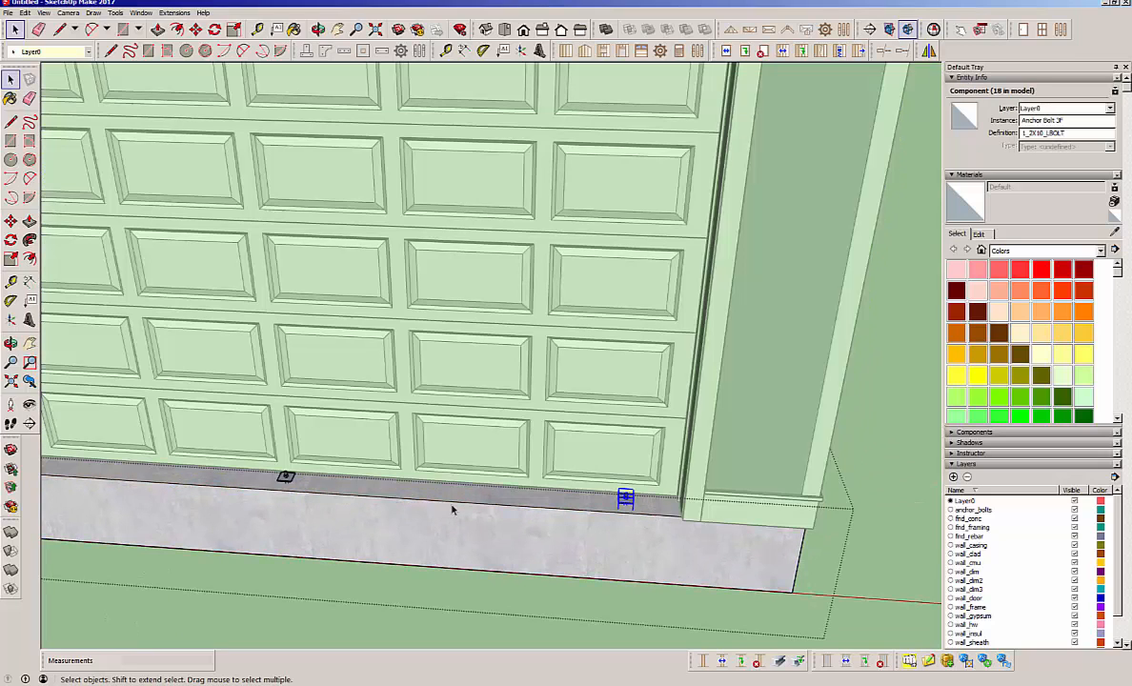
key(Delete)
click(286, 478)
key(Delete)
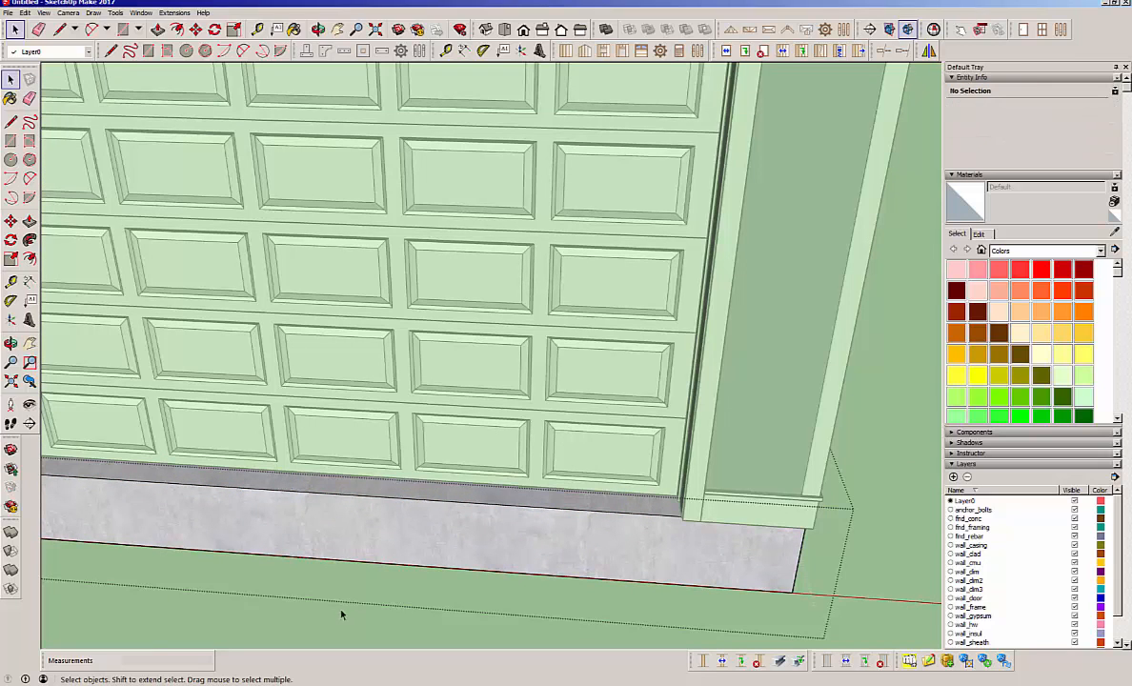
click(361, 617)
Examine the installed garage door from outside and its plan label and swing outline from above.
scroll(521, 546, down, 8)
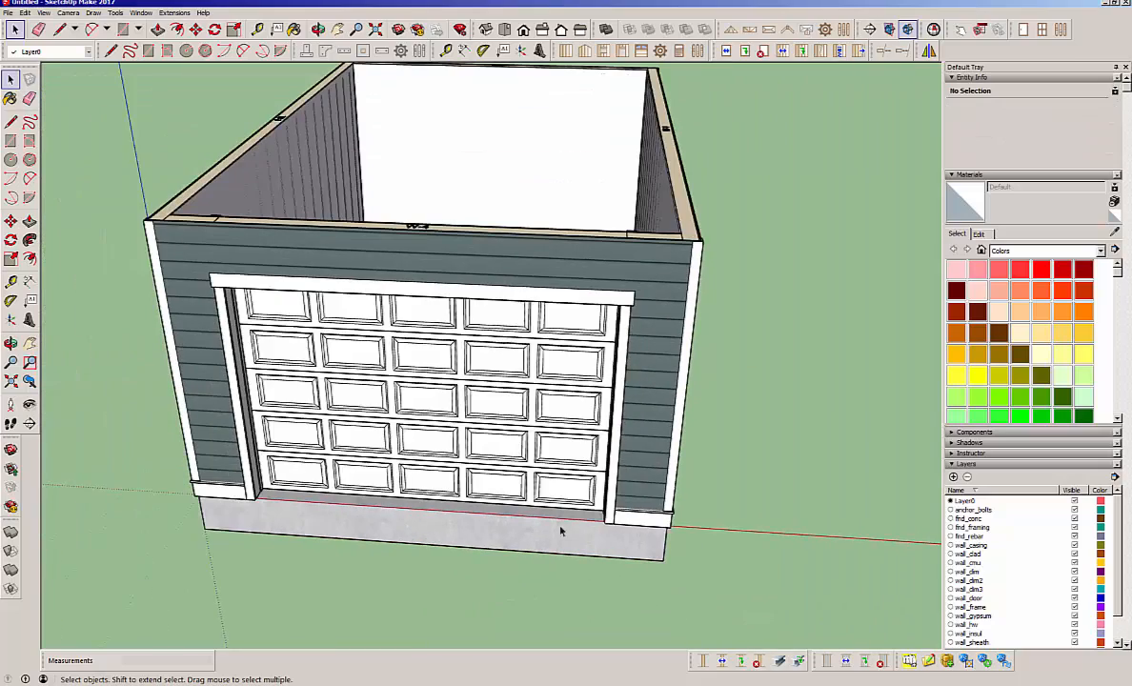
middle_drag(541, 515, 374, 502)
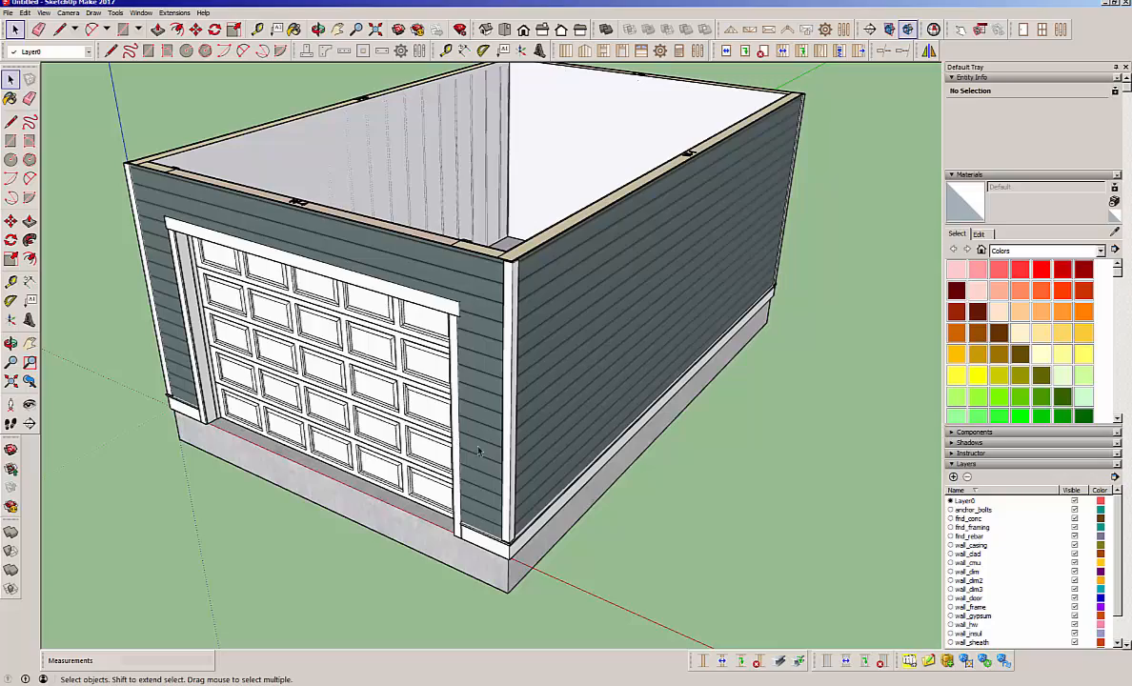
middle_drag(470, 397, 483, 551)
scroll(455, 597, up, 3)
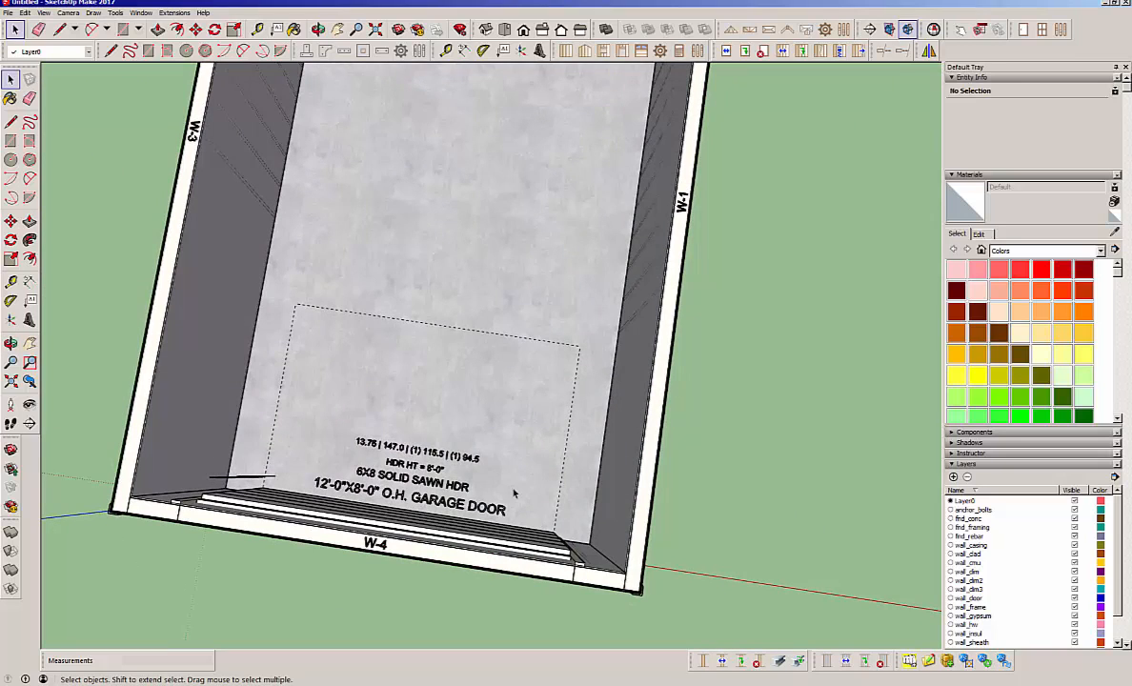
mouse_move(513, 493)
middle_down()
mouse_move(280, 289)
mouse_move(523, 473)
middle_up()
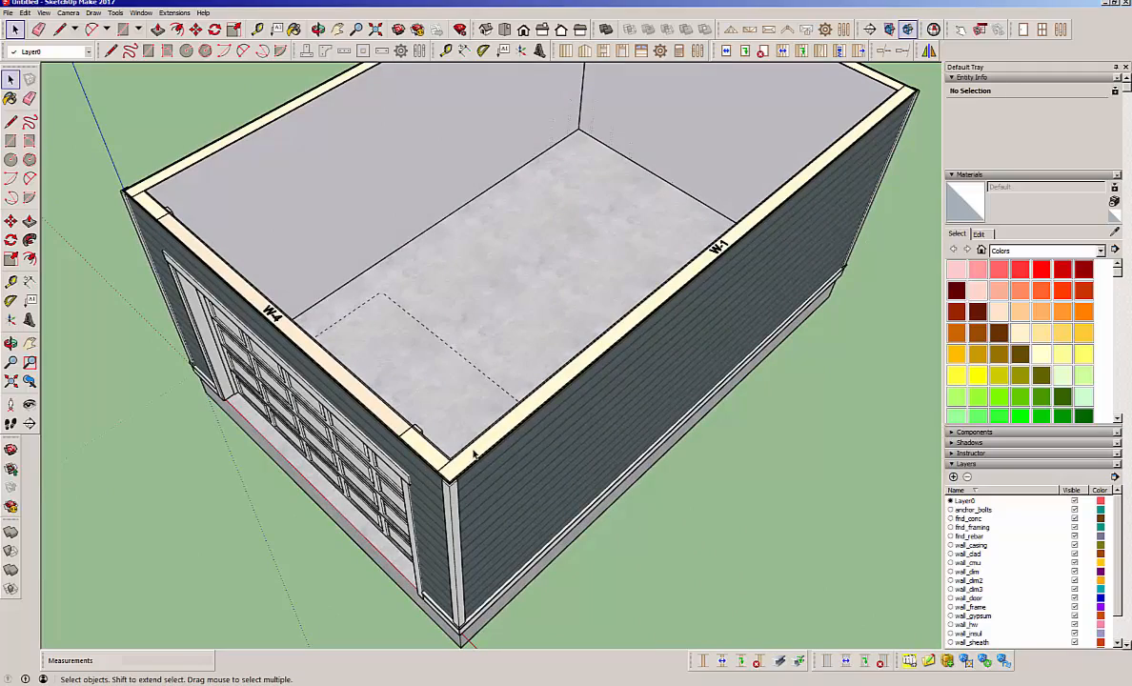
middle_drag(473, 455, 585, 343)
scroll(613, 471, down, 3)
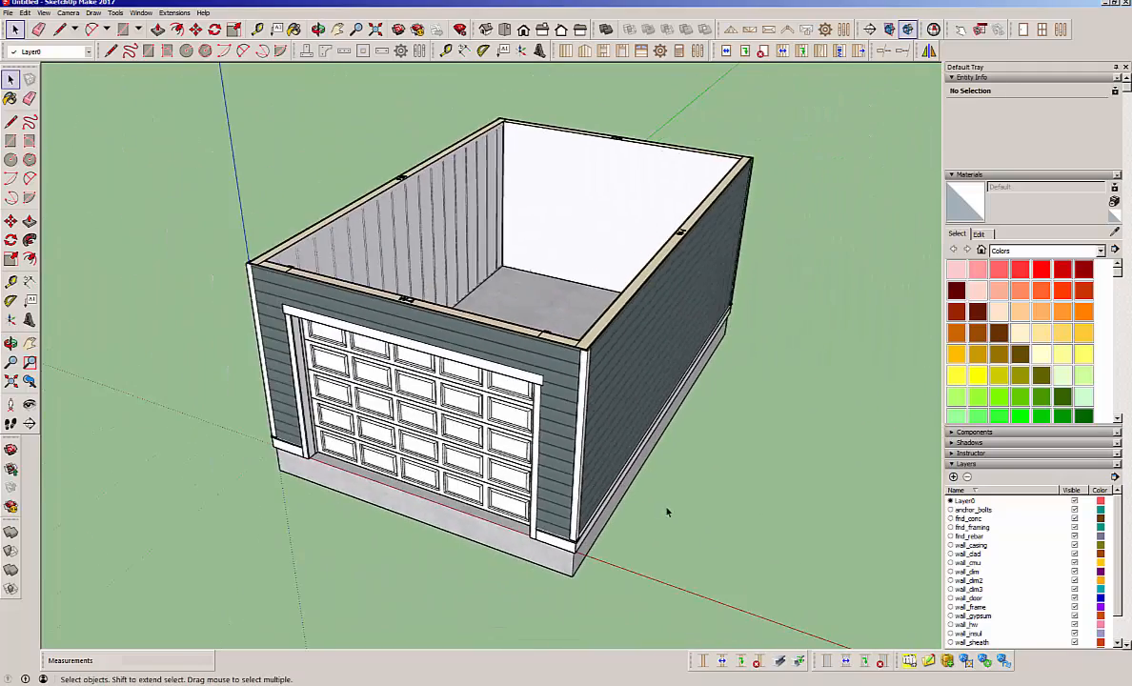
mouse_move(668, 512)
middle_down()
mouse_move(530, 543)
mouse_move(315, 523)
mouse_move(567, 522)
middle_up()
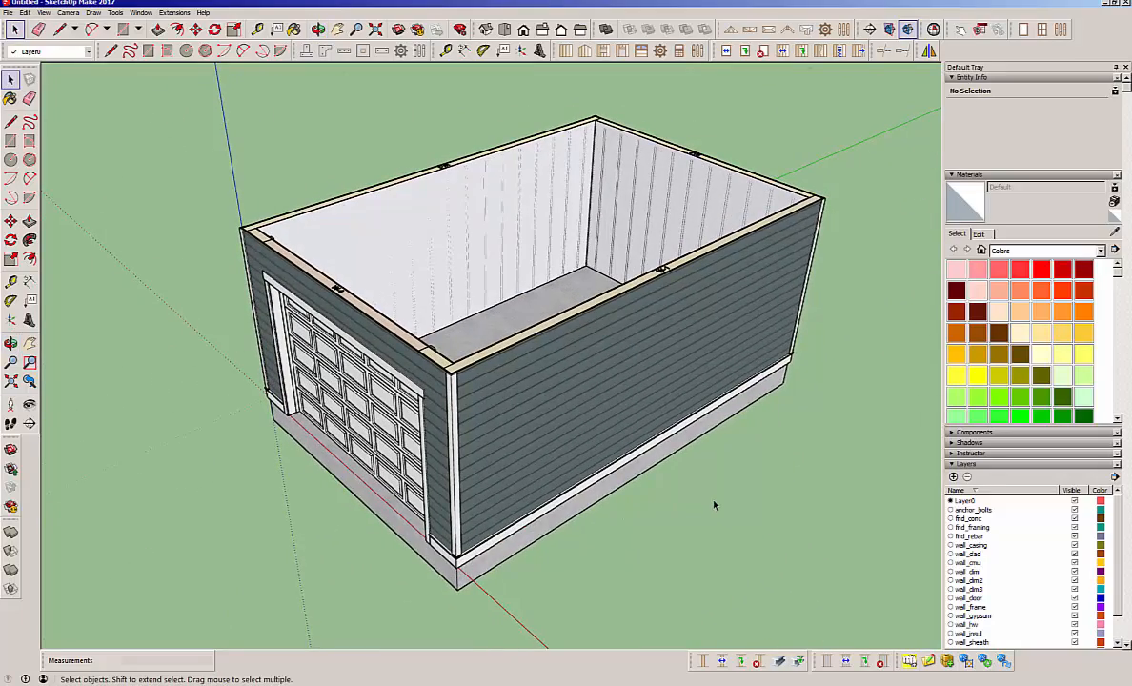
Set up a rectangular 3' by 6' 8" door with advanced options on, including the installed door, exterior trim and interior casing.
click(621, 51)
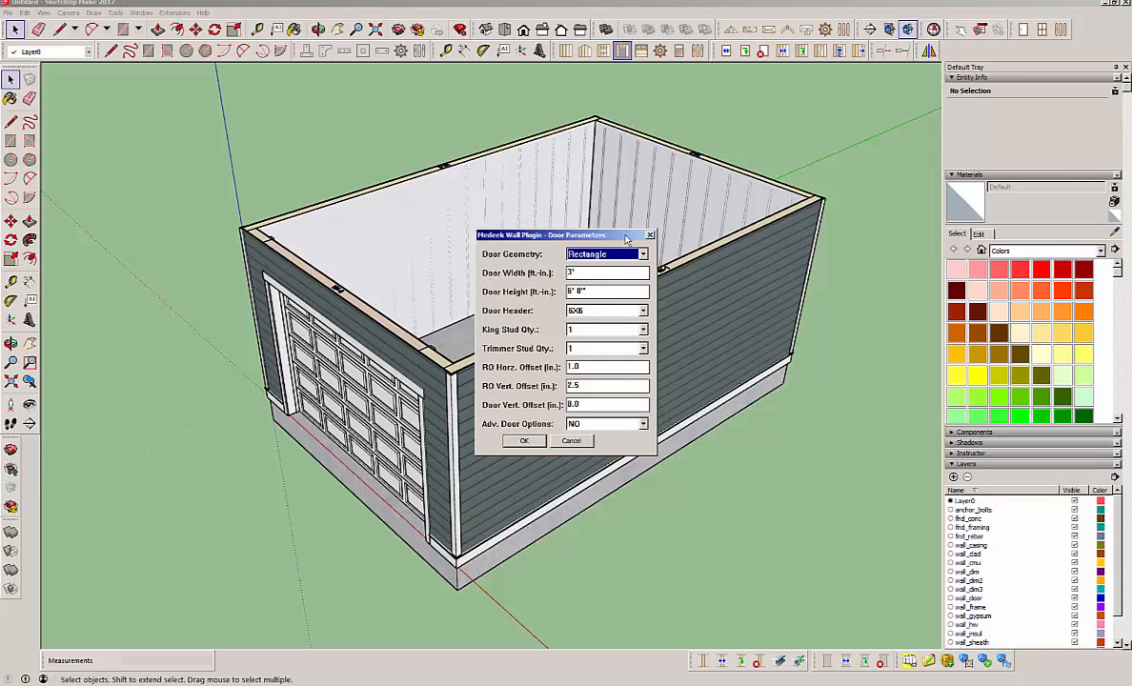
click(610, 424)
click(612, 443)
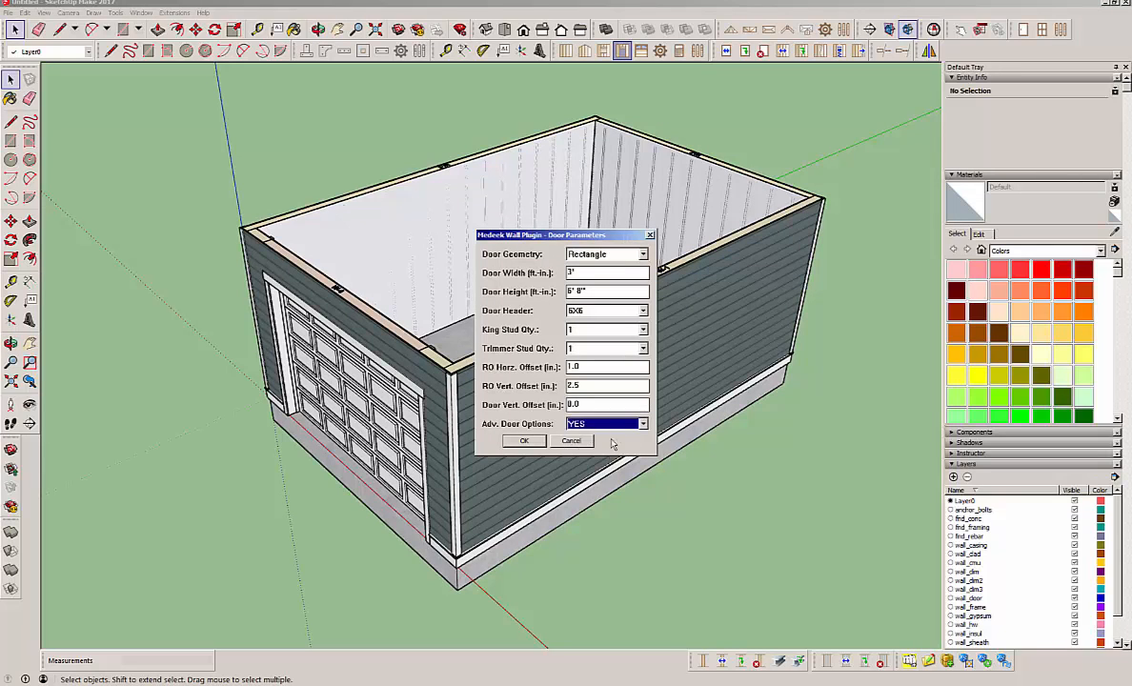
click(527, 442)
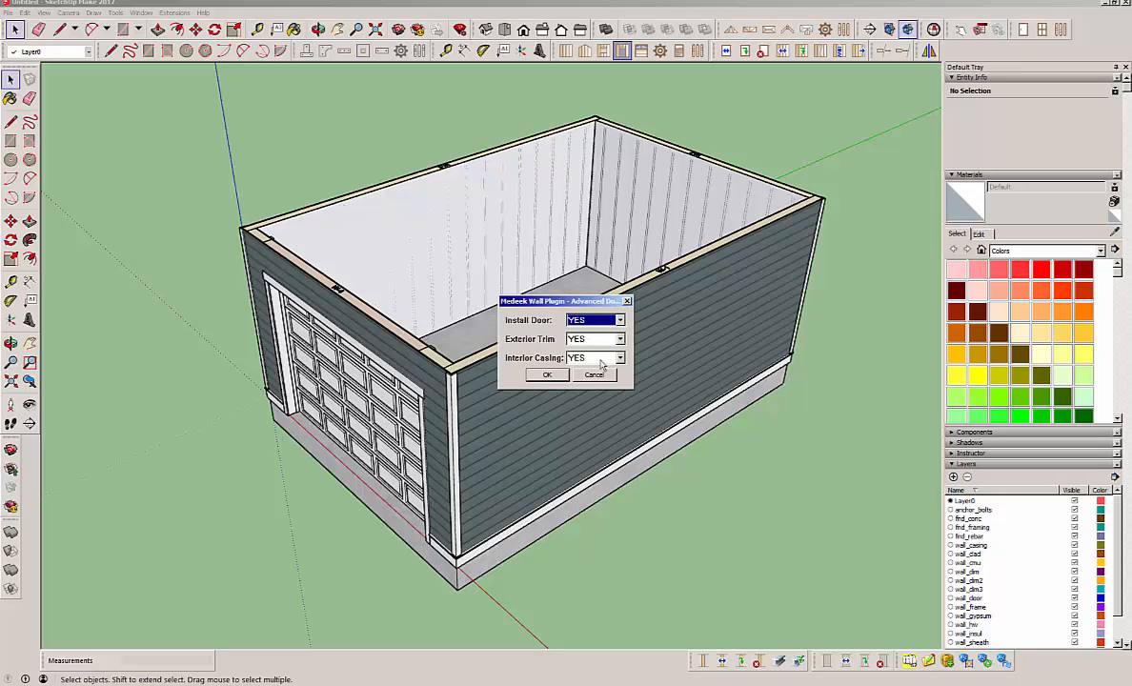
click(545, 375)
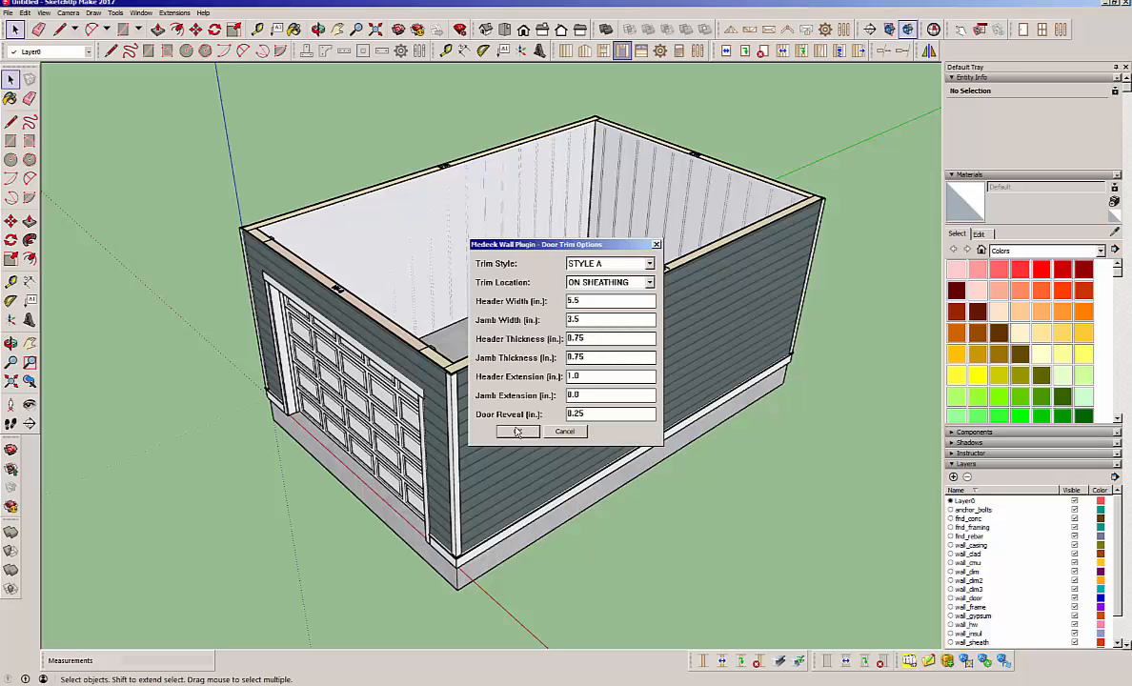
Accept the default Style A trim and remaining door options, and place the door 5' along the 24 ft wall from the front corner.
click(517, 431)
click(515, 420)
click(517, 450)
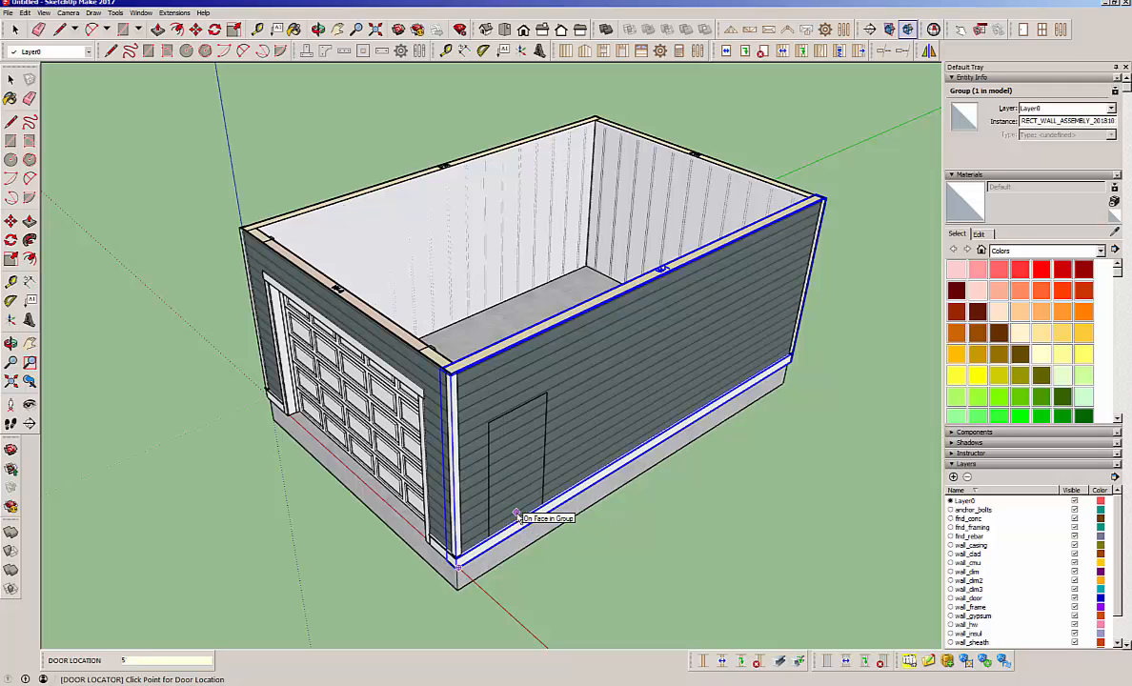
click(516, 516)
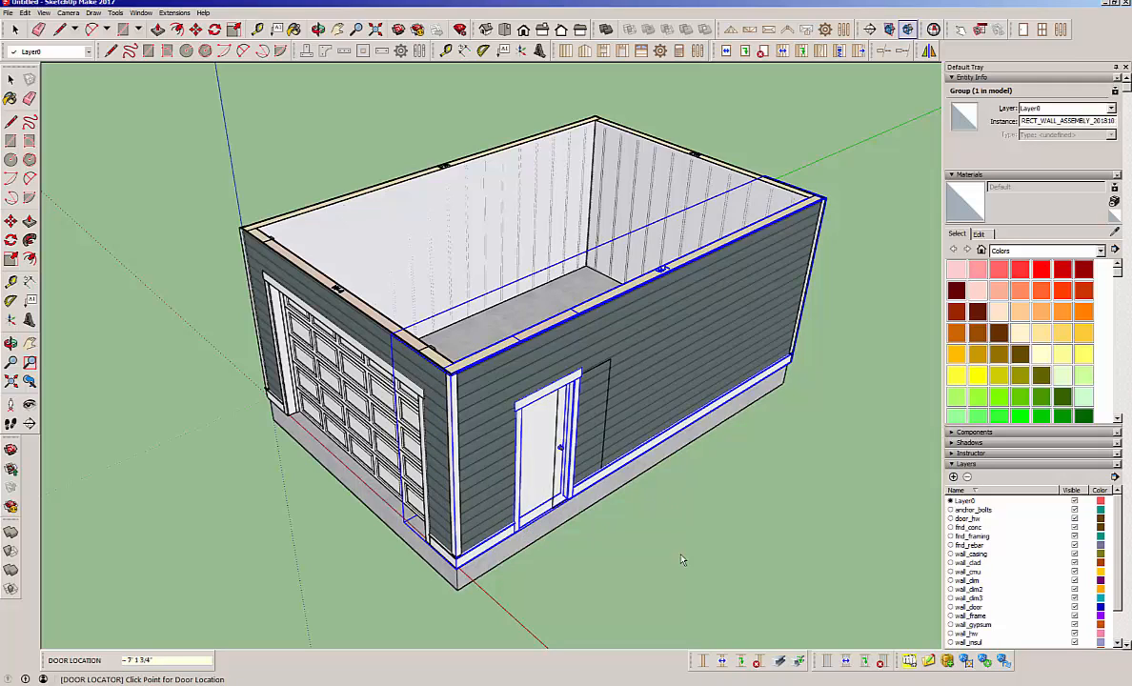
key(space)
Set up a rectangular window 5' wide and 4' high with a 6X8 header and advanced window options enabled.
middle_drag(637, 499, 615, 168)
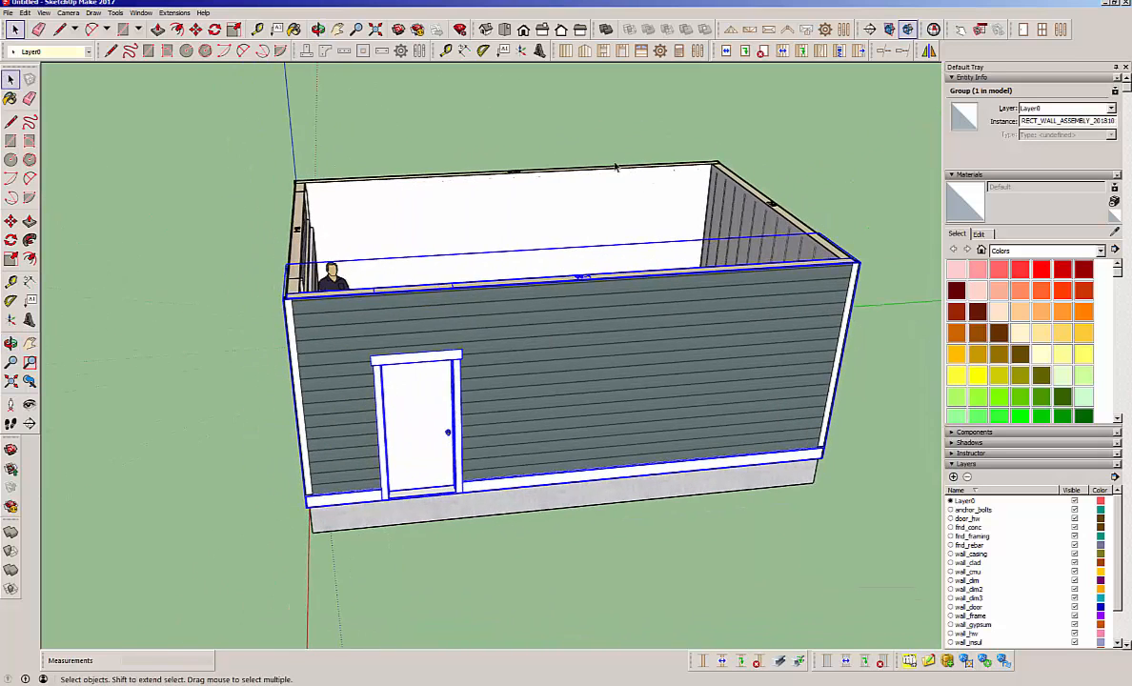
click(603, 51)
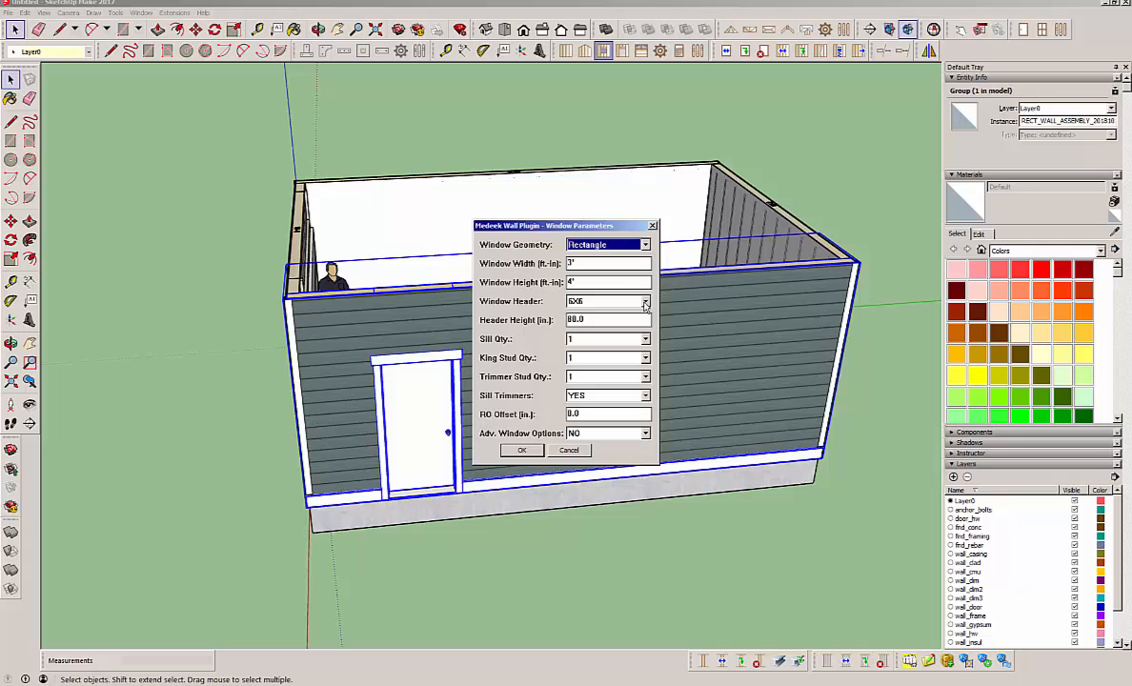
click(582, 265)
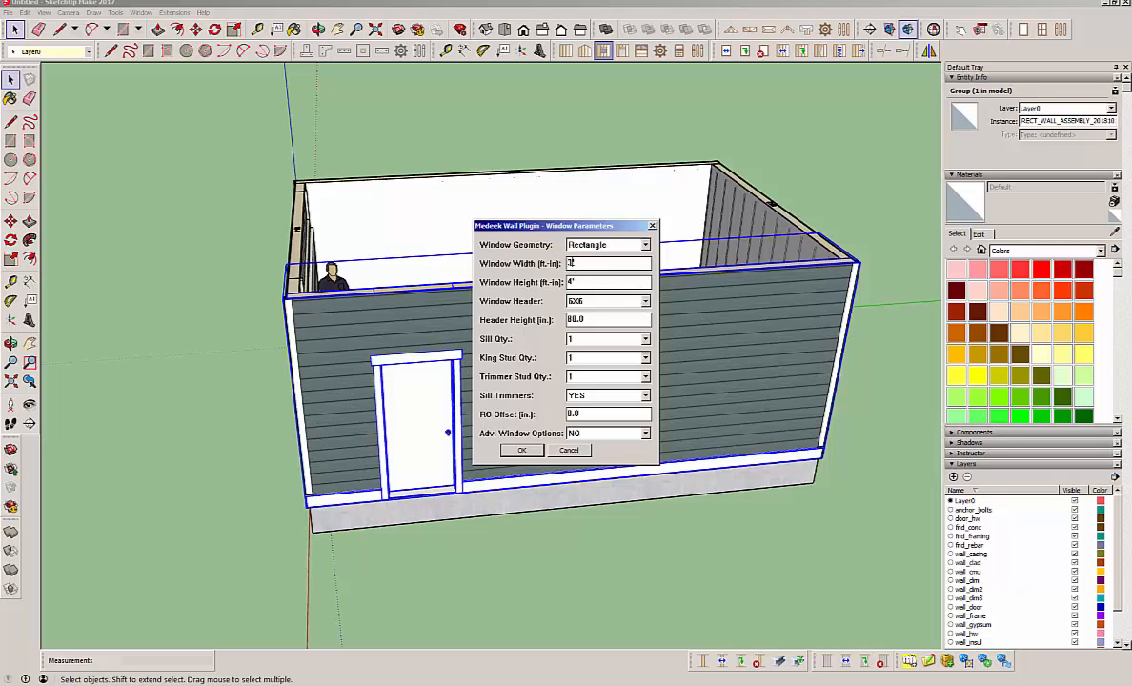
click(643, 304)
click(563, 358)
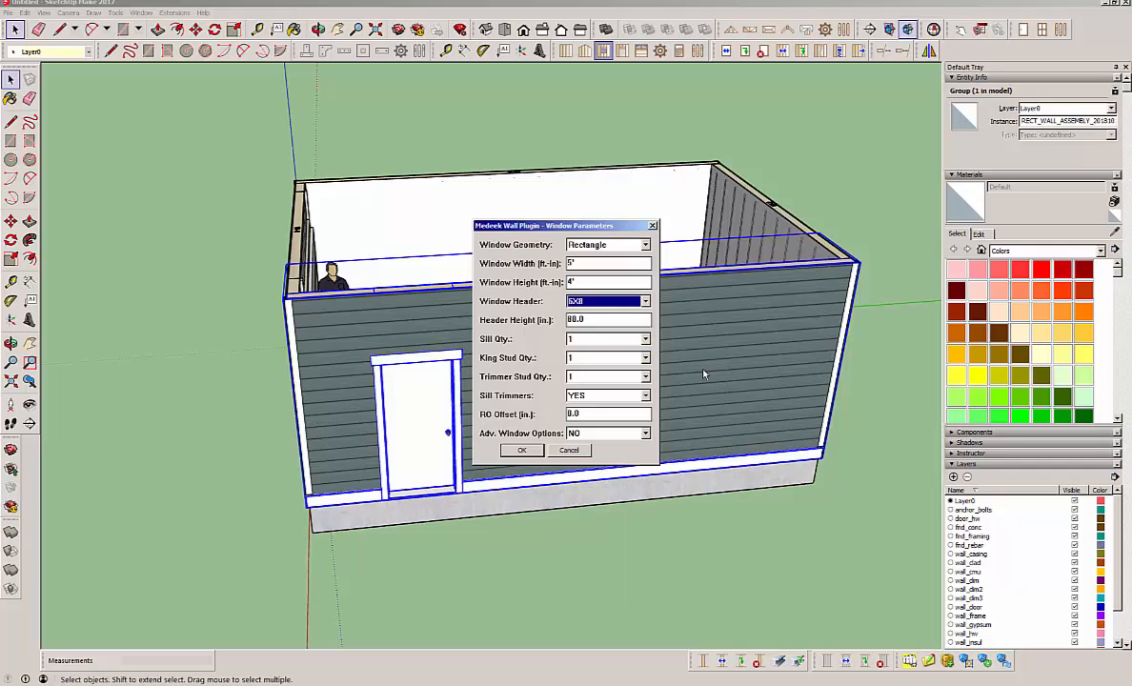
click(593, 434)
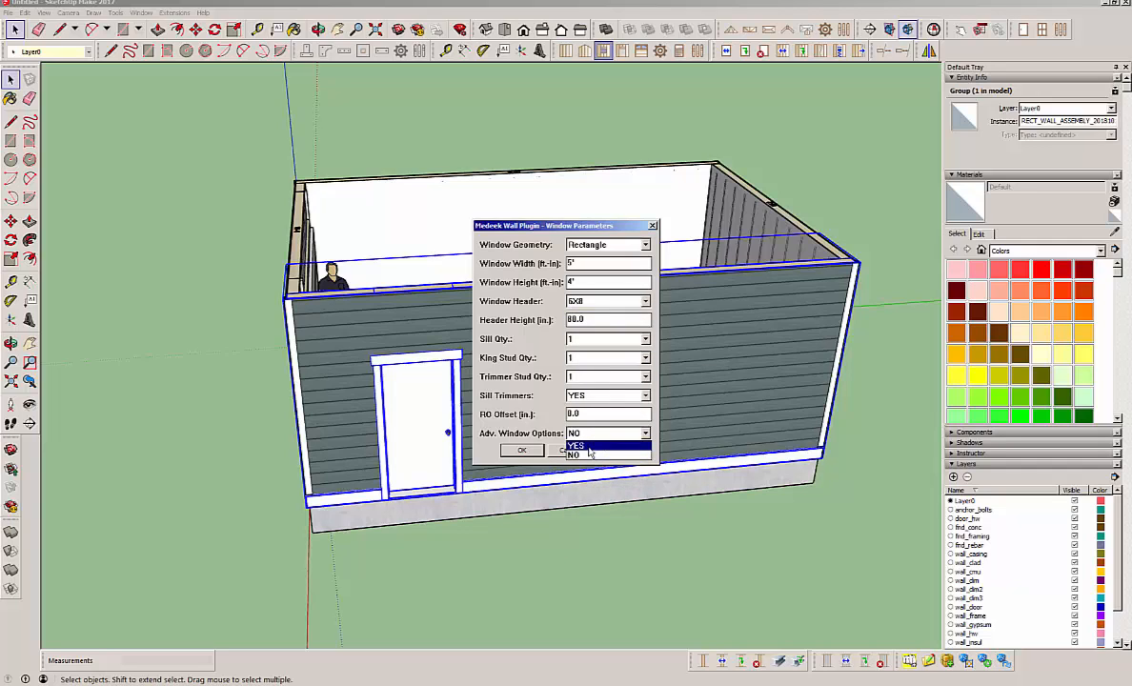
click(586, 455)
click(522, 451)
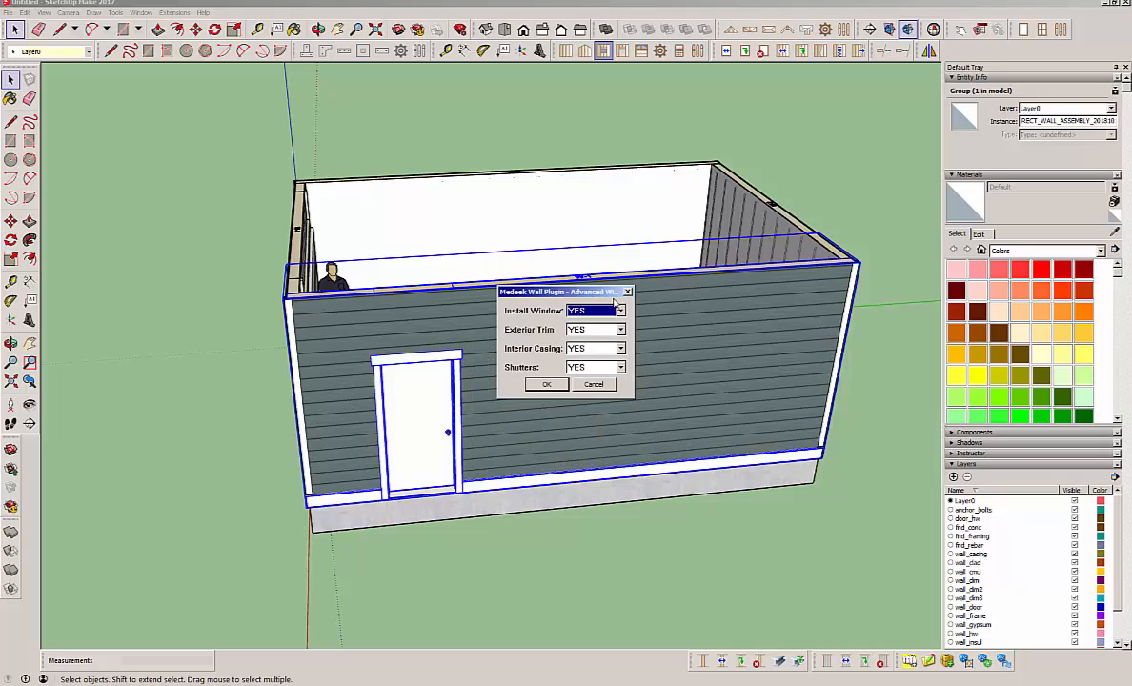
Turn off the window's shutters, keeping its trim and casing, and set the window type to Slider.
click(597, 367)
click(578, 388)
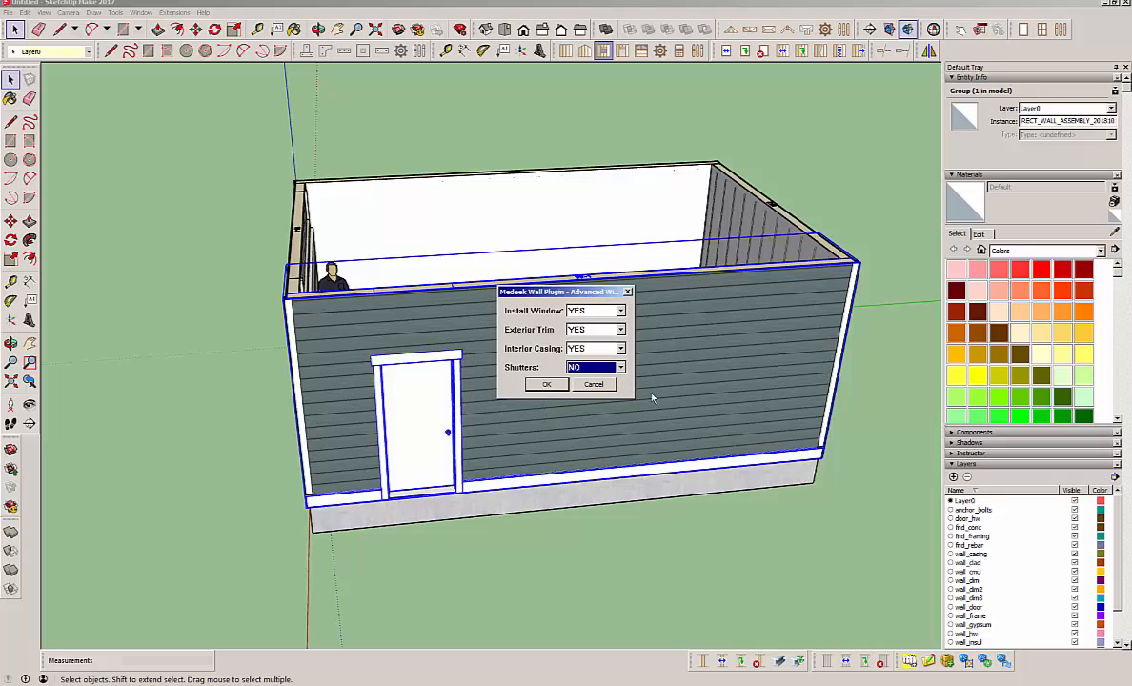
click(547, 385)
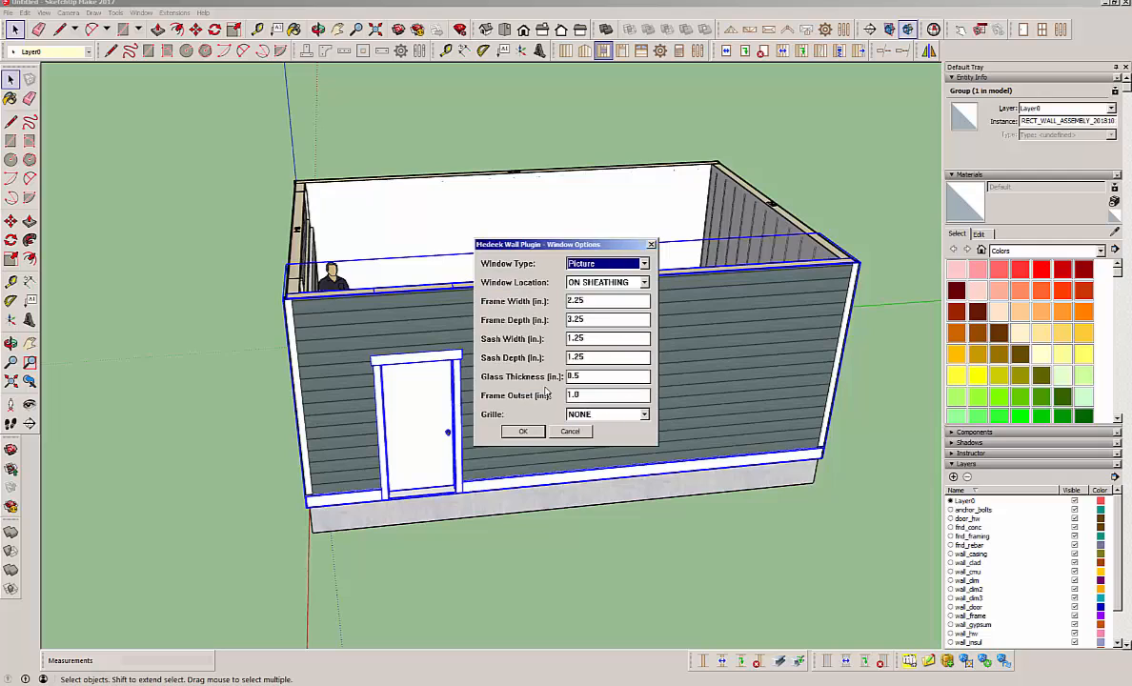
click(621, 265)
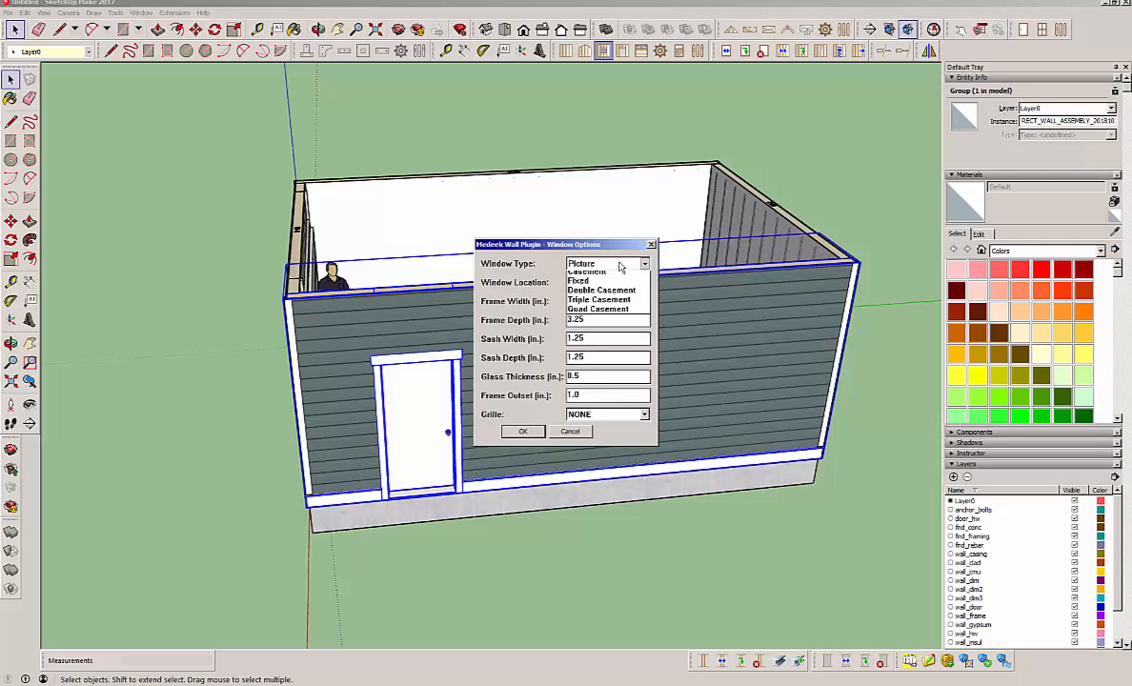
click(606, 285)
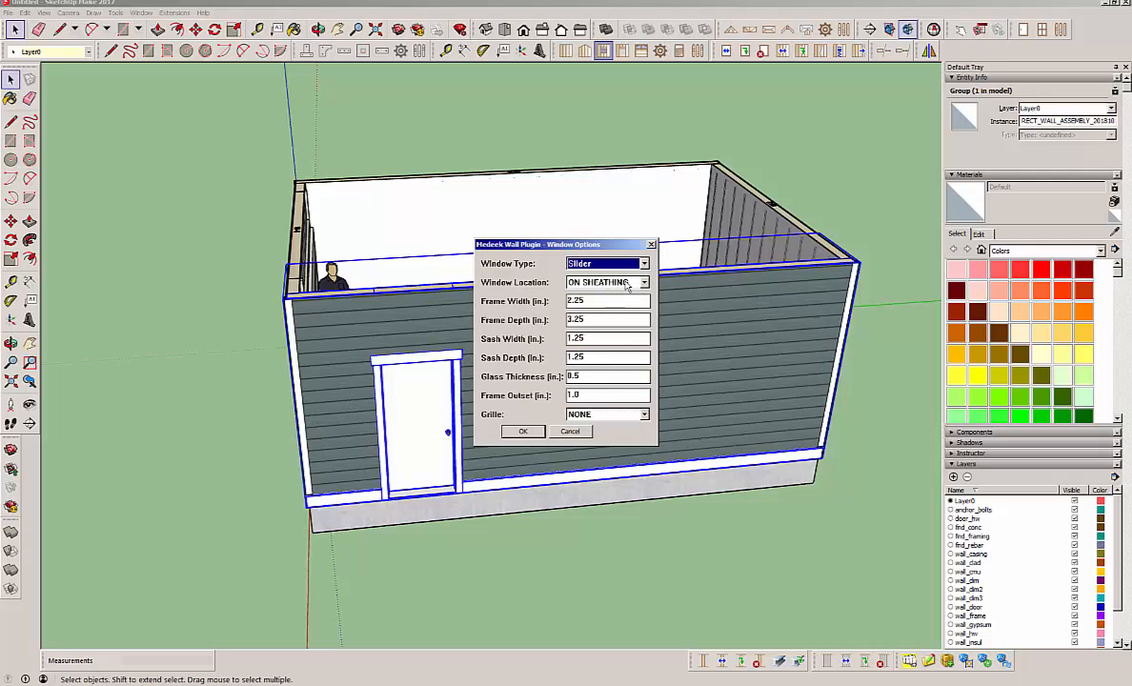
Set the window's grille to Perimeter and accept the default Style A exterior trim and interior casing options.
click(600, 416)
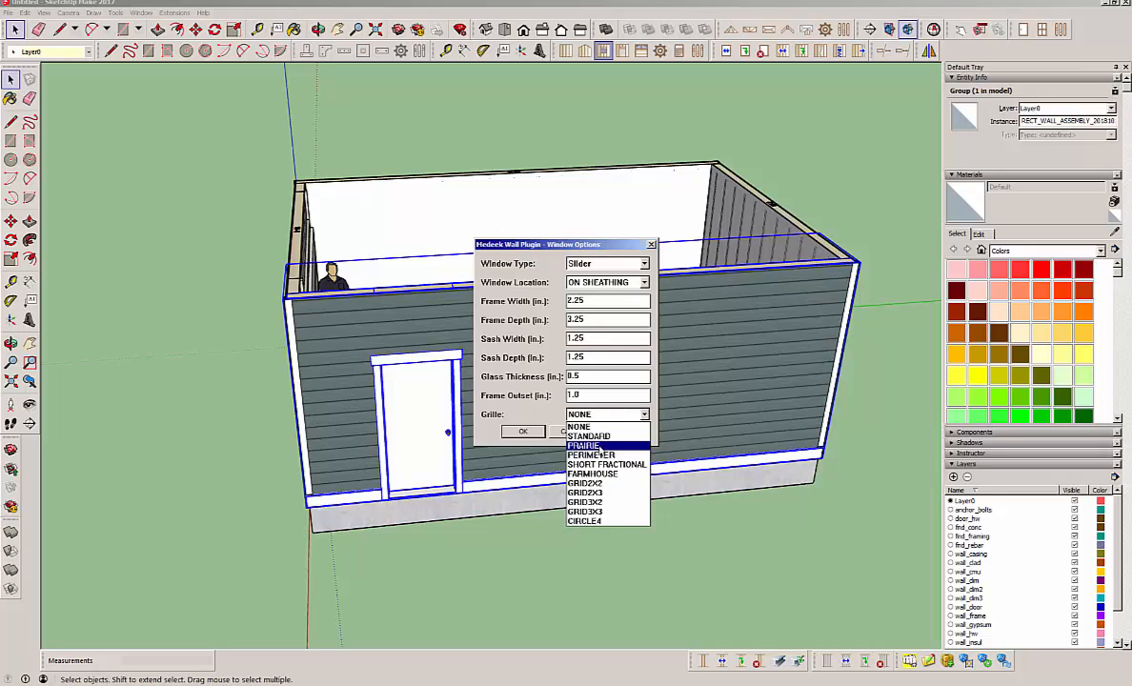
click(603, 456)
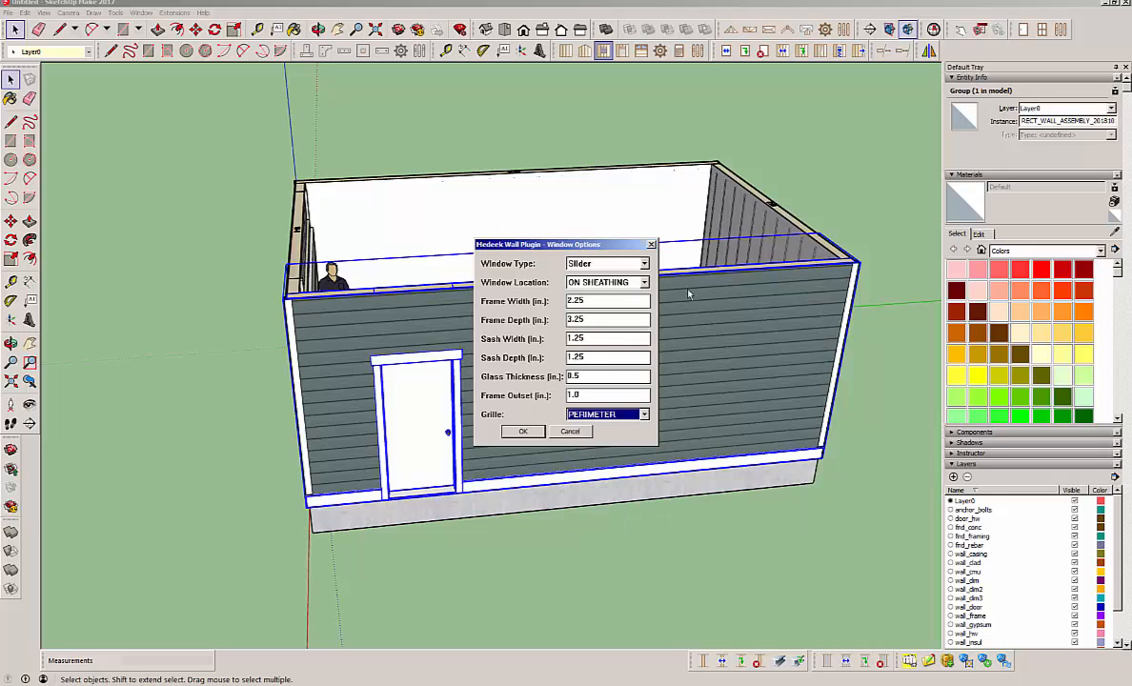
click(523, 431)
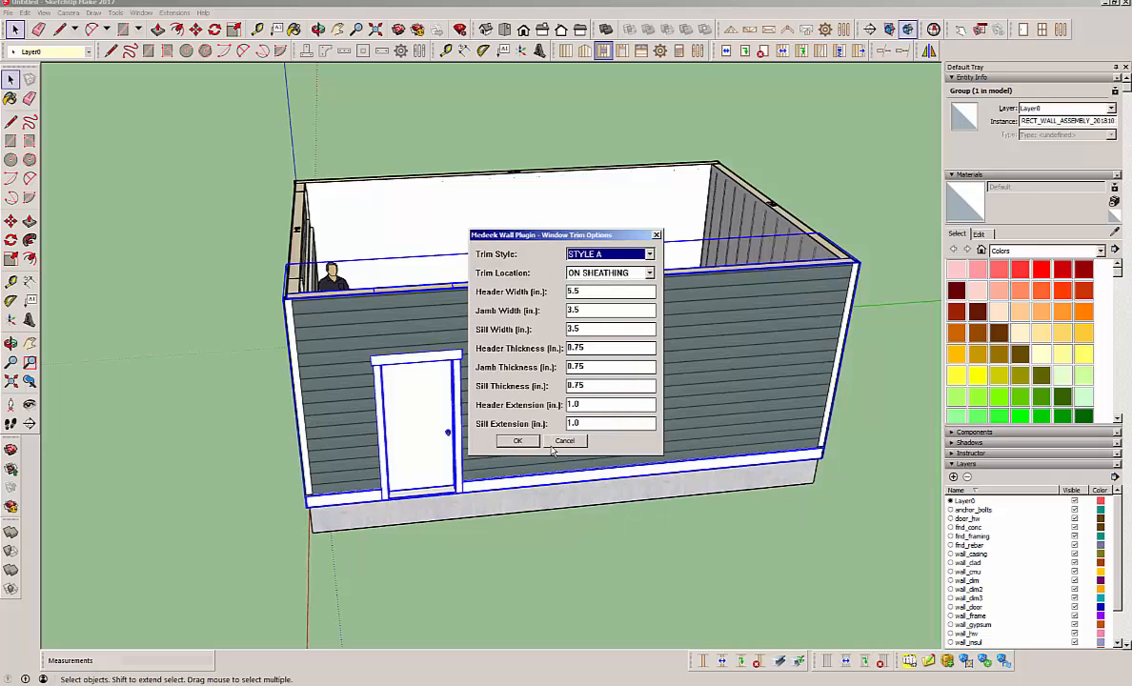
click(517, 441)
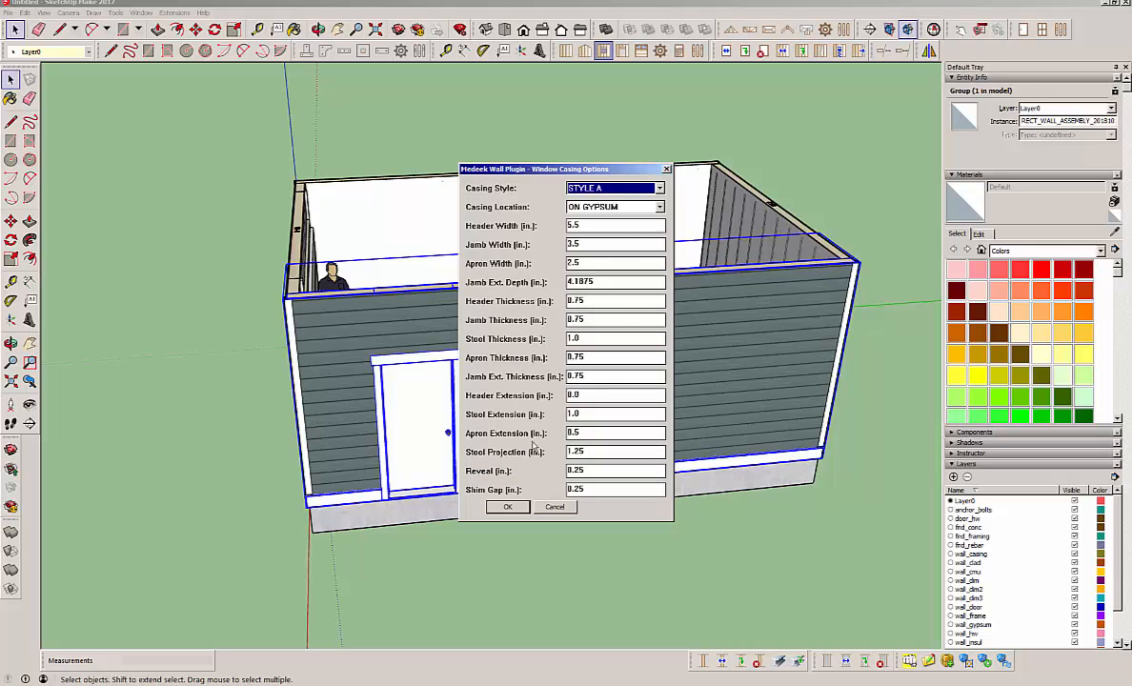
click(508, 506)
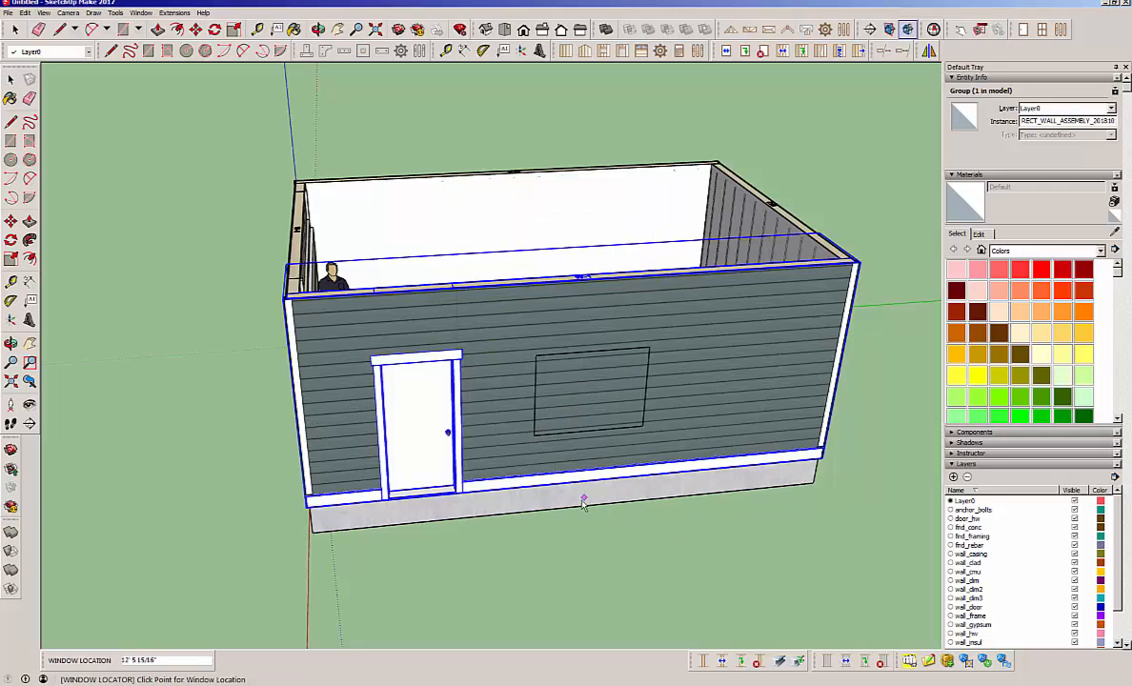
Place the slider window 12' along the entry door wall, and place another 12' along the opposite wall.
text(12')
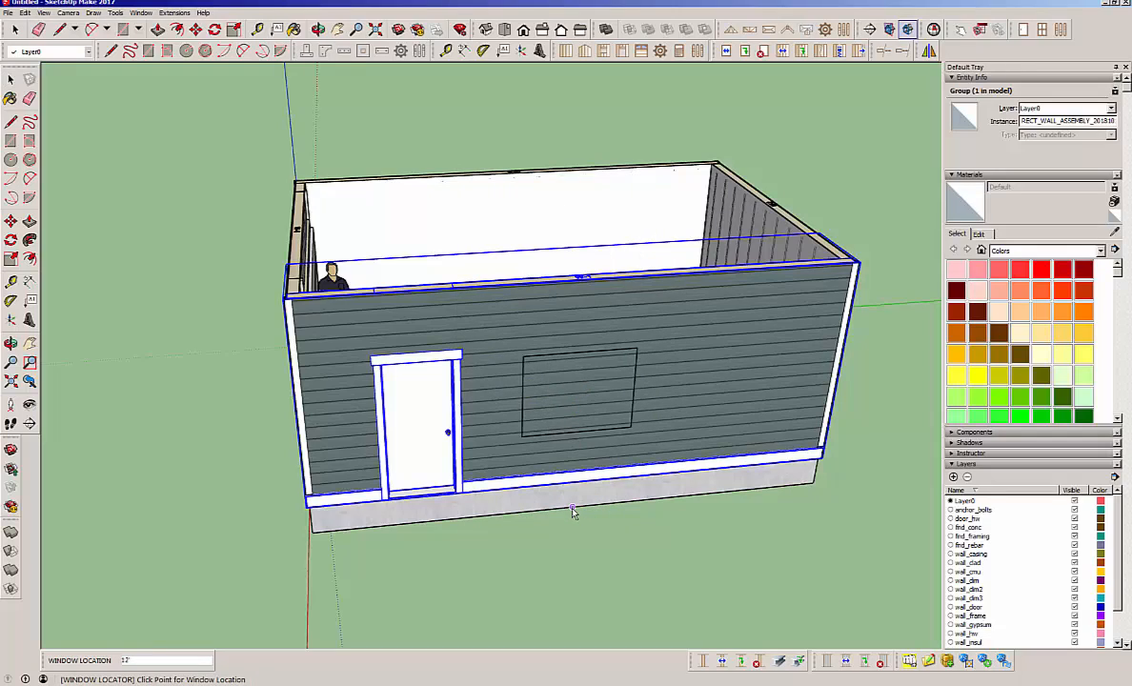
click(571, 508)
middle_drag(734, 454, 498, 459)
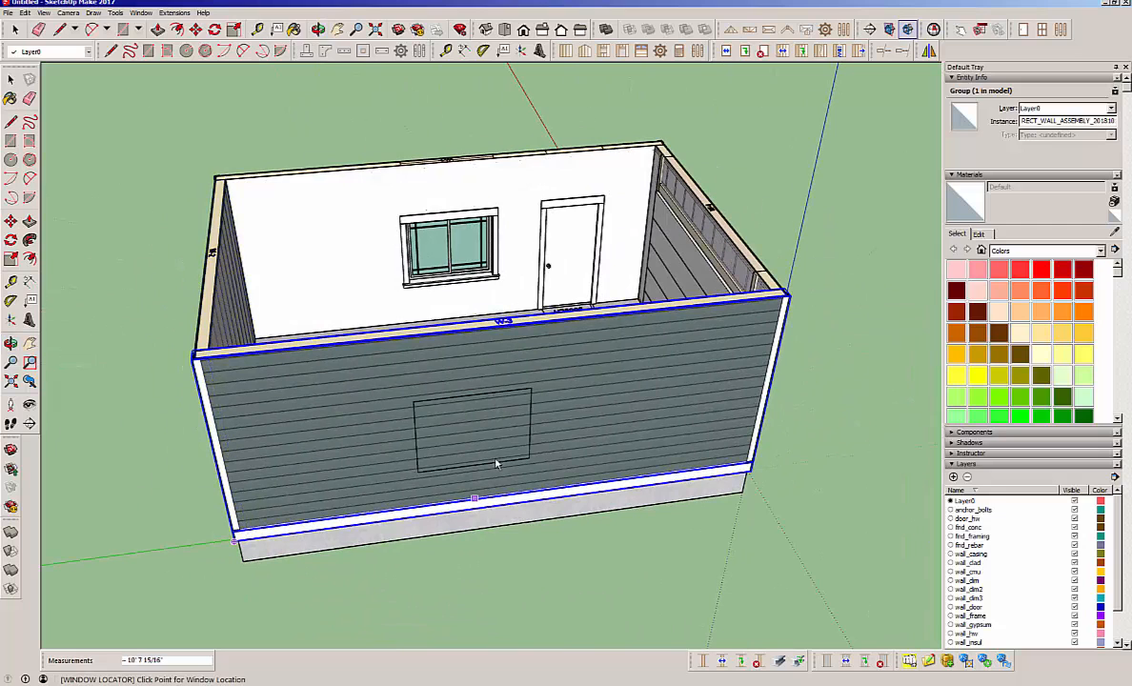
click(505, 525)
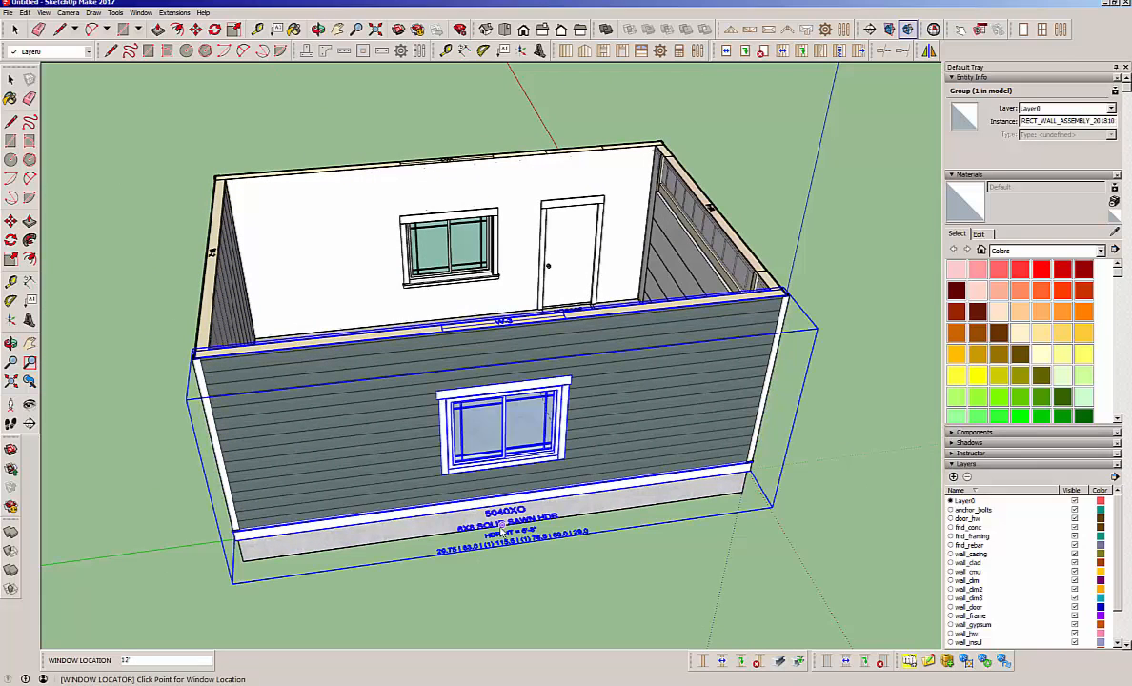
click(656, 542)
Inspect the new window and its header callout from outside, toggling the wall_dim2 and wall_dim3 layers to check their annotations.
middle_drag(657, 543, 271, 410)
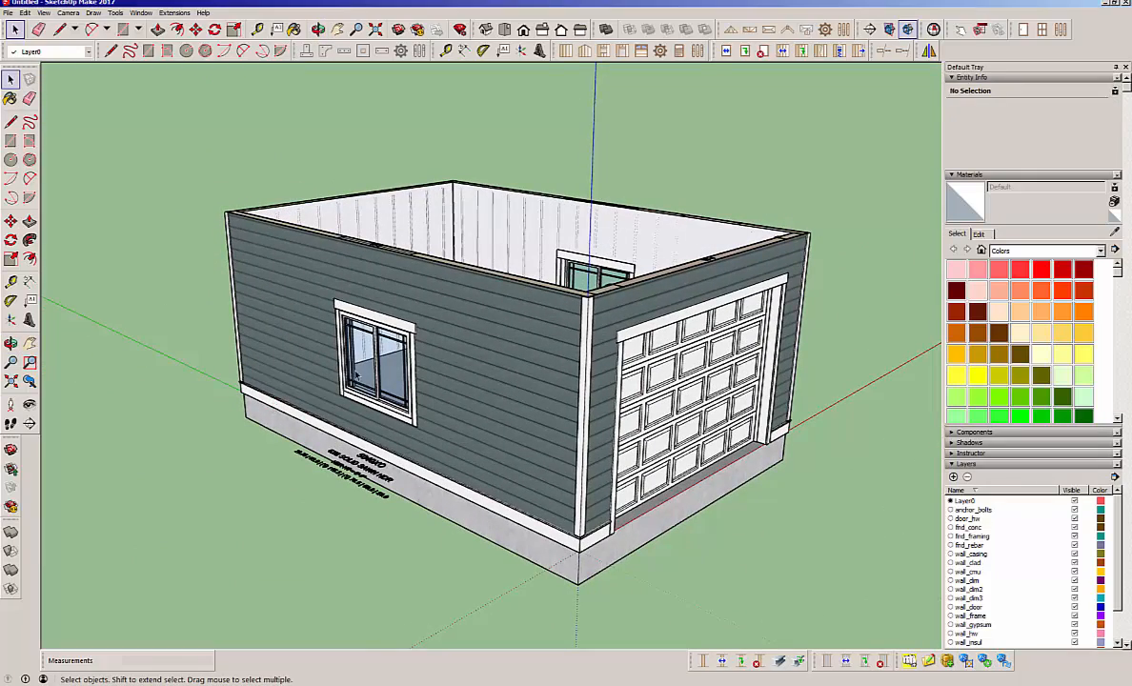
middle_drag(354, 376, 345, 478)
scroll(345, 478, up, 8)
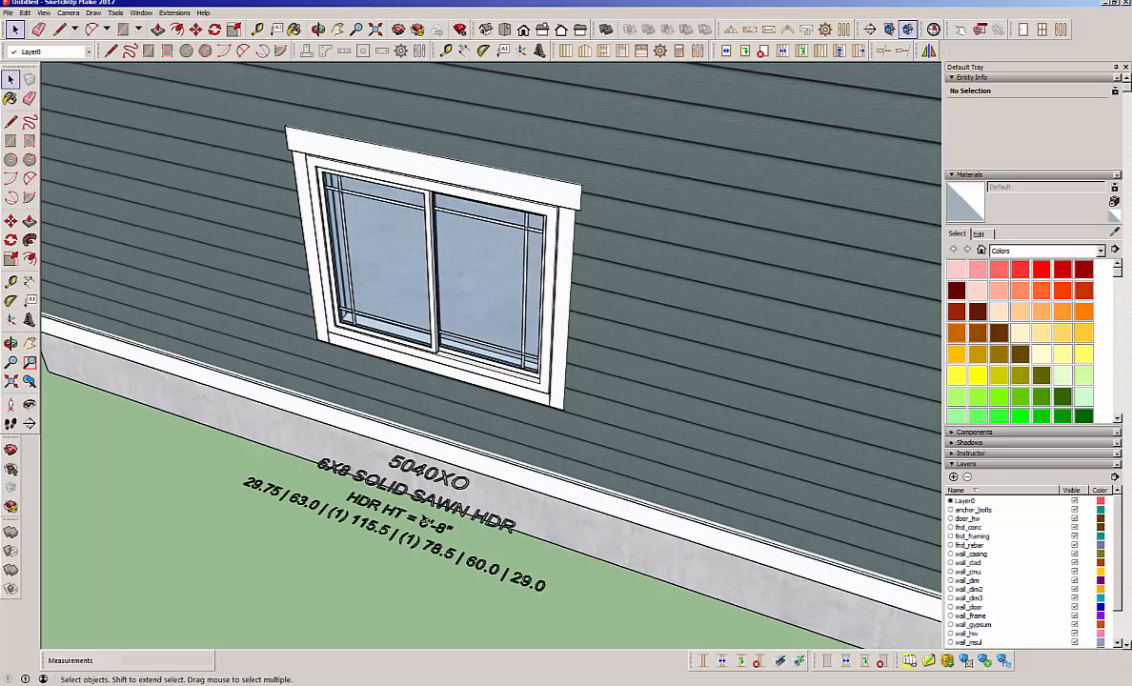
middle_drag(431, 474, 300, 515)
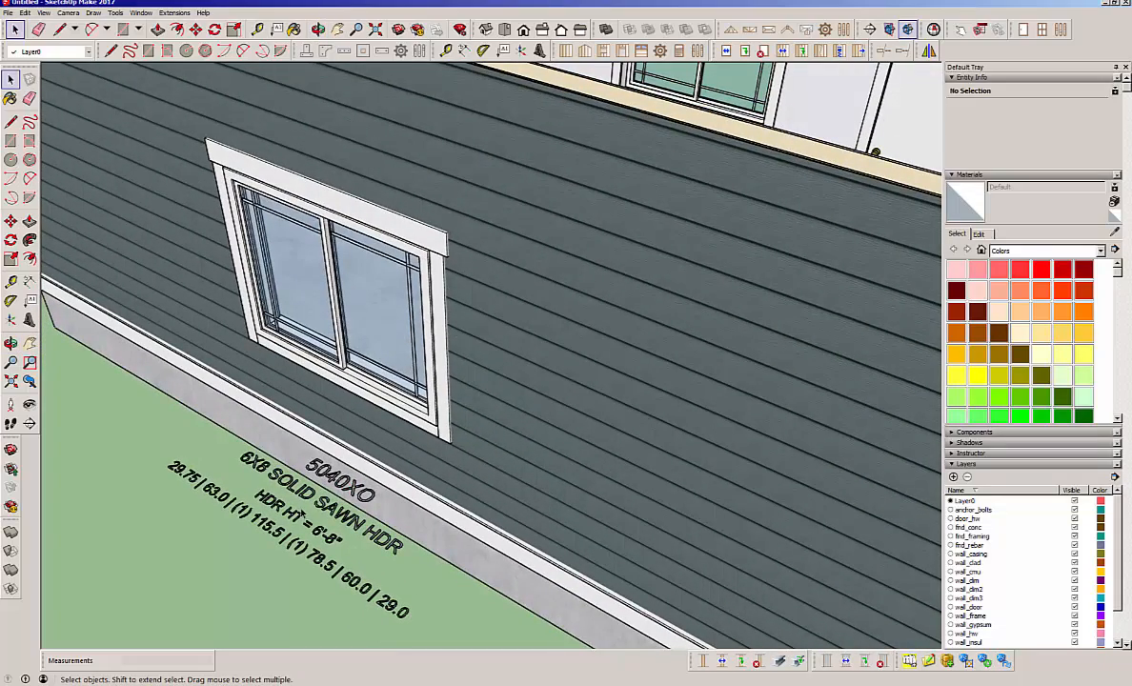
middle_drag(384, 441, 439, 358)
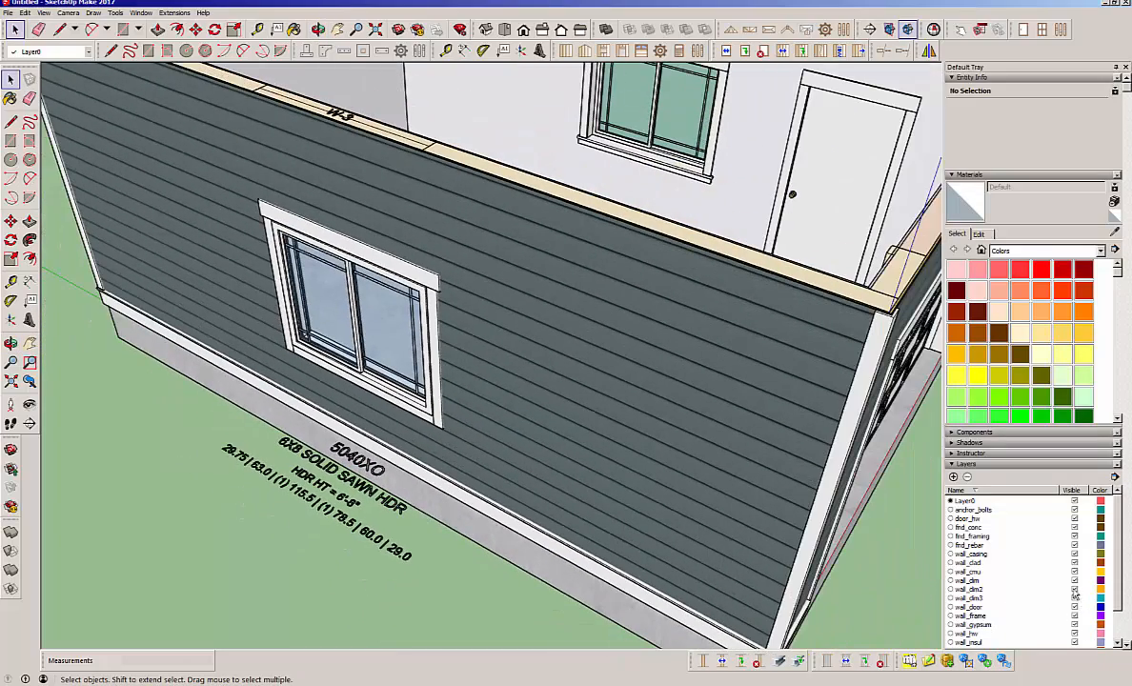
click(1074, 590)
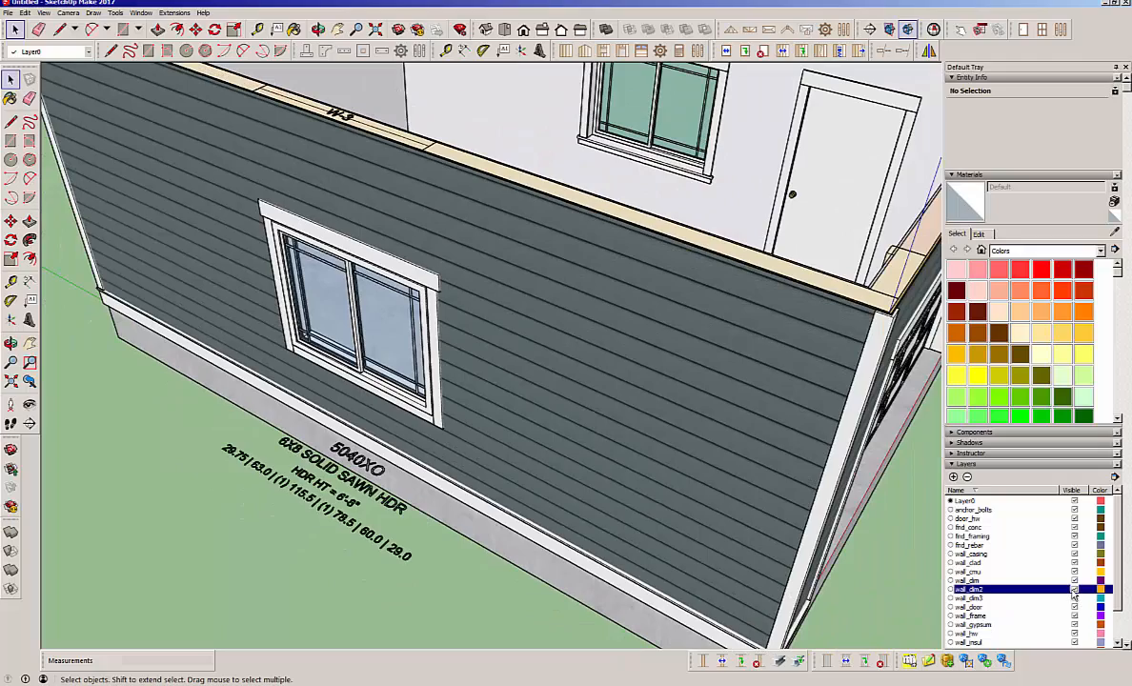
click(1074, 590)
scroll(1001, 561, down, 2)
middle_drag(663, 424, 238, 472)
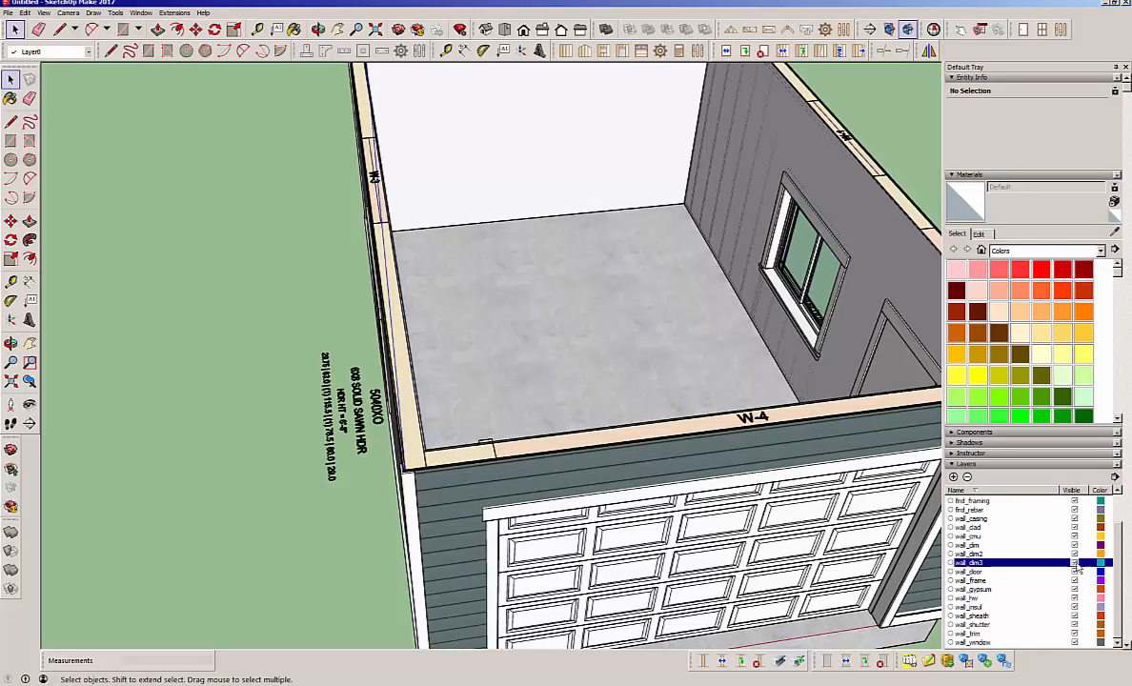
click(1077, 563)
Expose the wall framing by hiding the wall_gypsum, wall_insul, wall_sheath, wall_clad and wall_trim layers.
middle_drag(617, 490, 182, 326)
scroll(182, 326, down, 3)
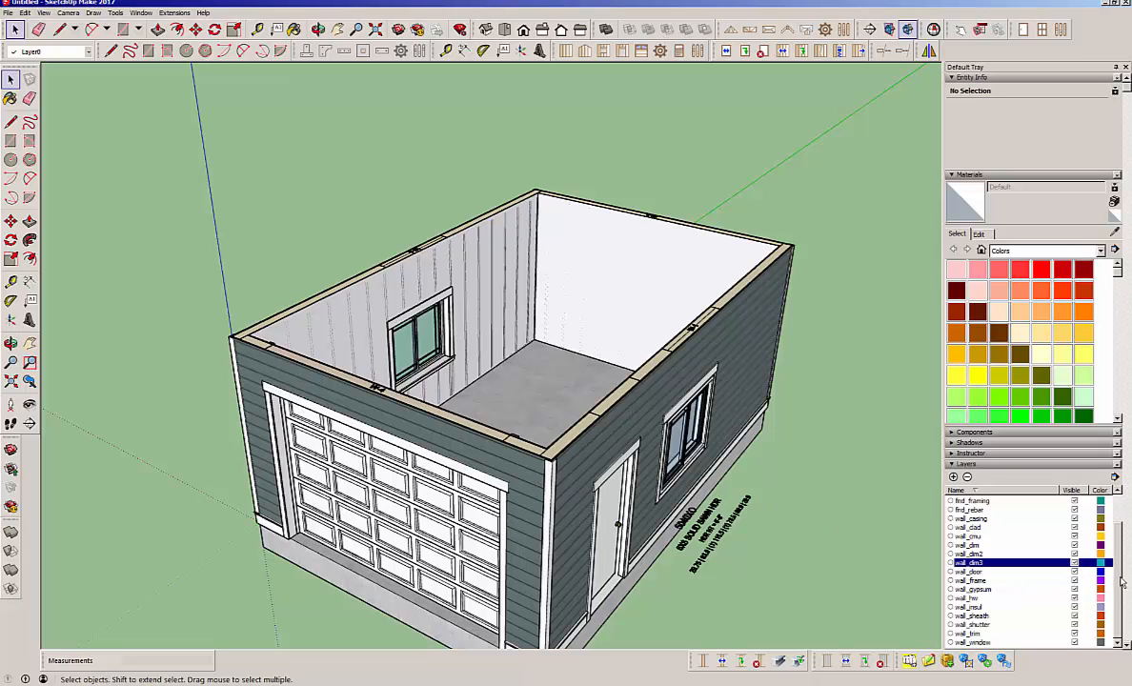
scroll(1125, 575, up, 2)
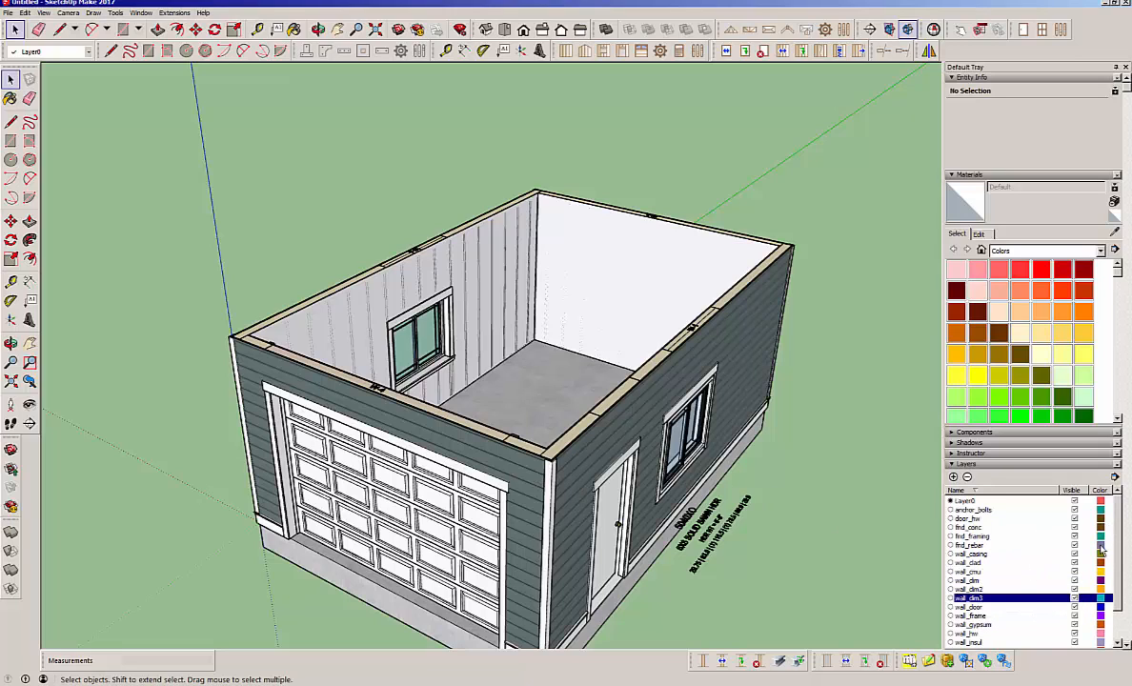
scroll(1119, 572, down, 2)
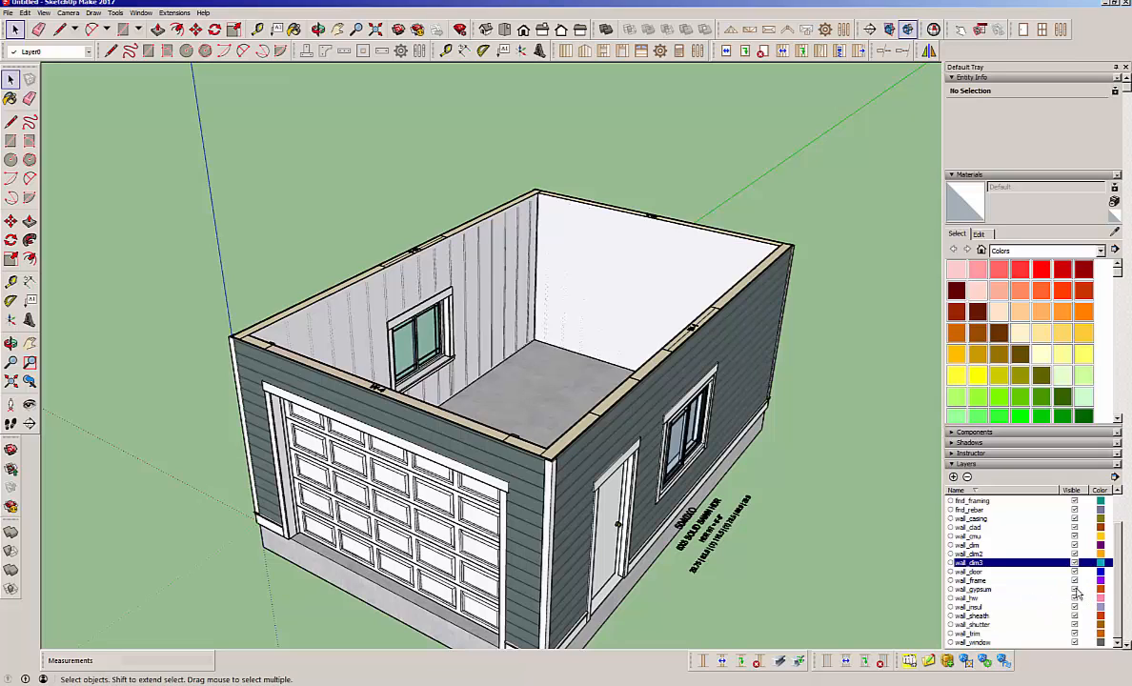
click(1074, 590)
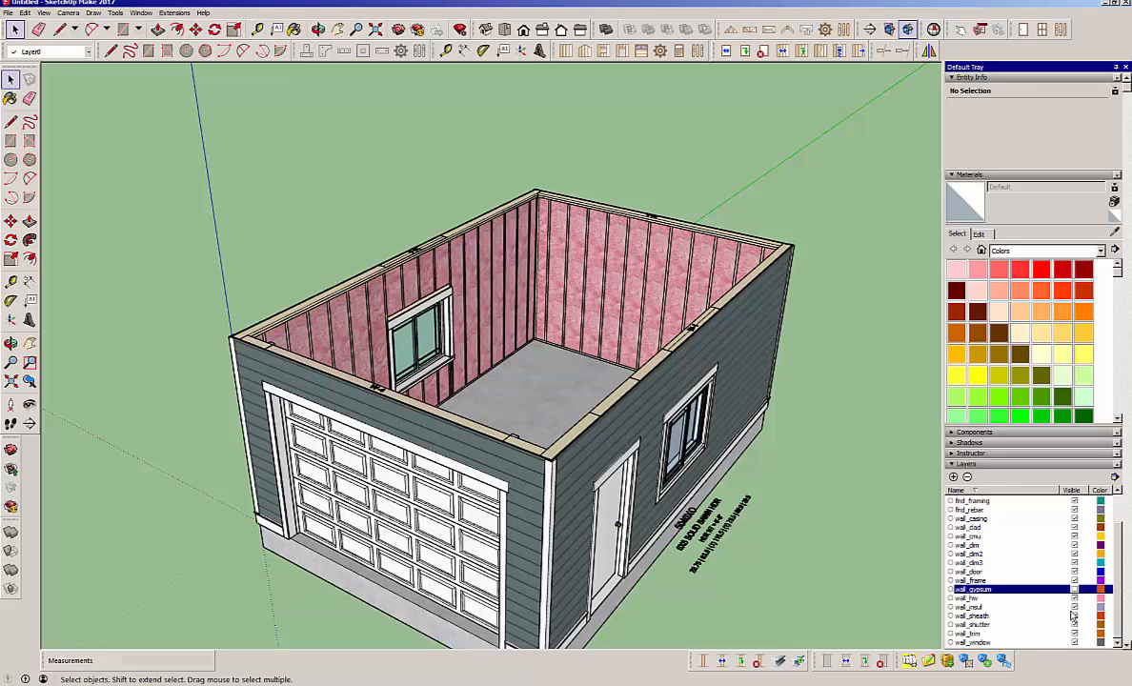
click(1074, 608)
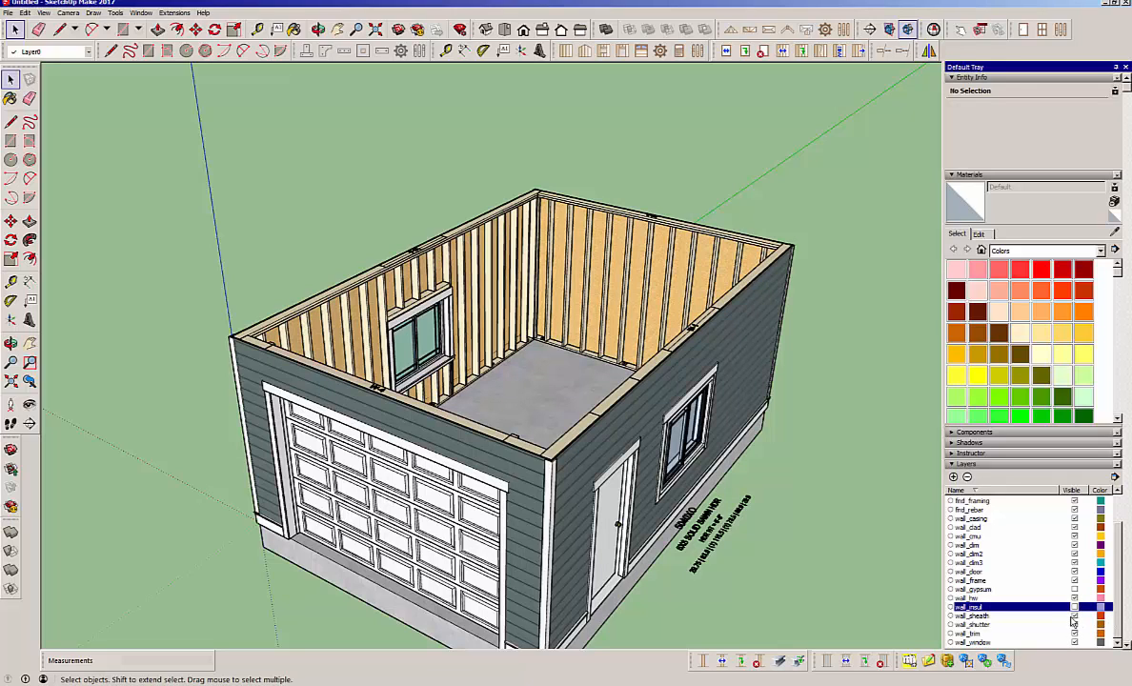
click(1074, 617)
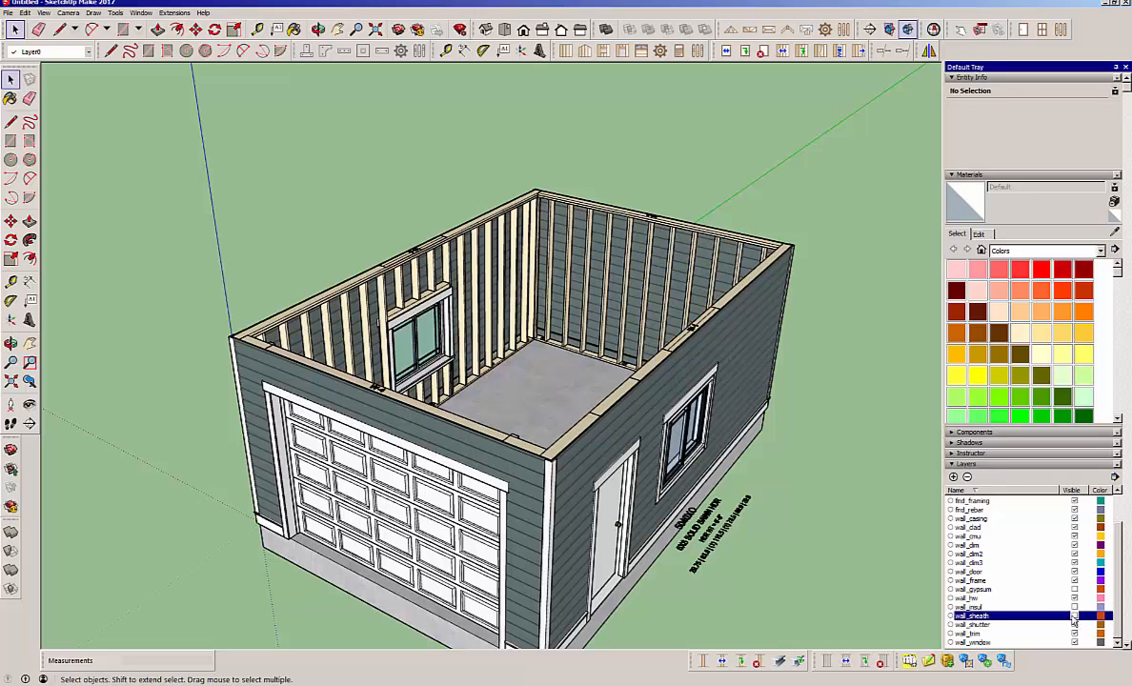
click(1074, 527)
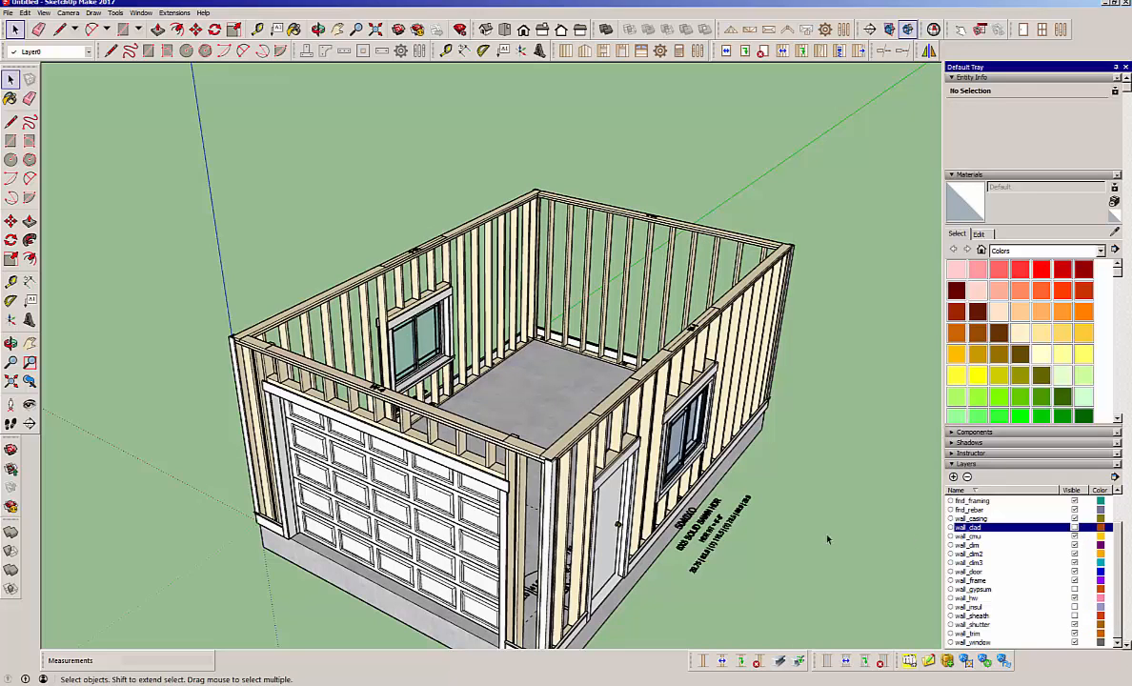
click(1074, 634)
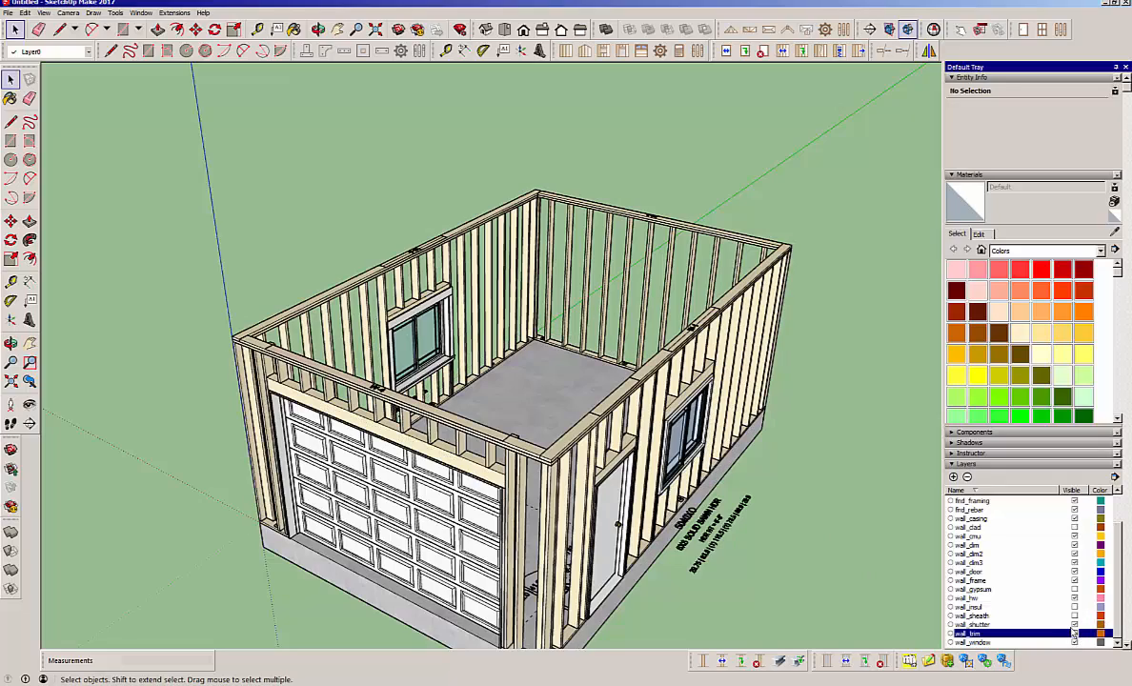
Start a roof truss assembly of the Common family and set its 16 ft span between the two front top-plate corners.
middle_drag(270, 349, 358, 408)
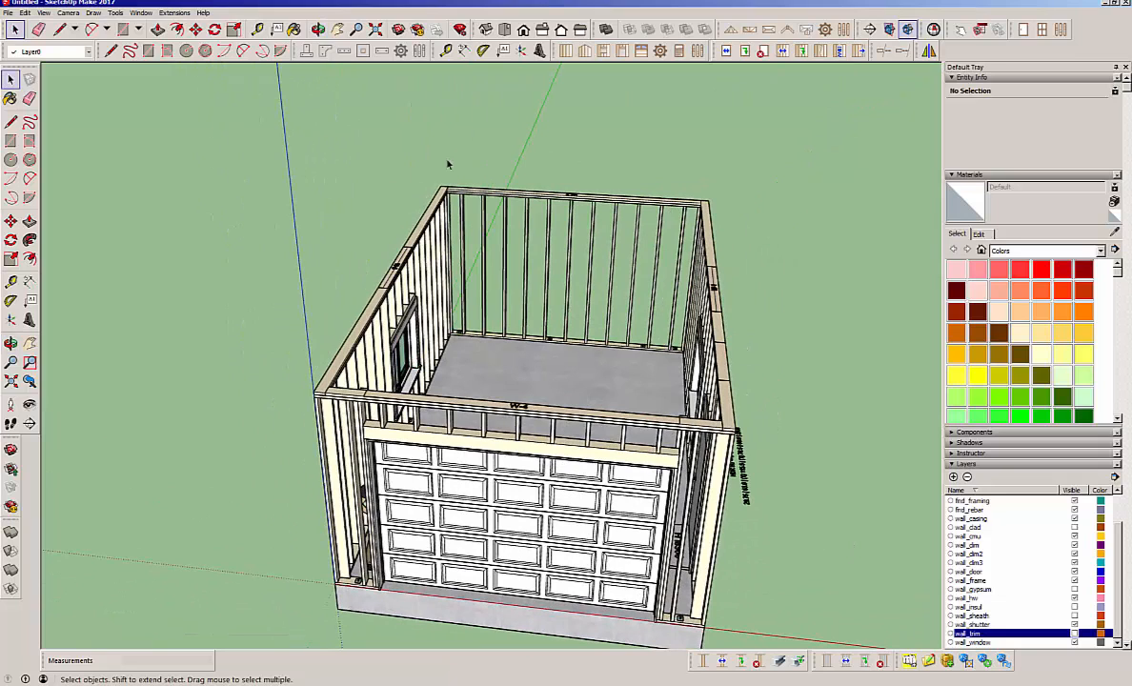
click(731, 29)
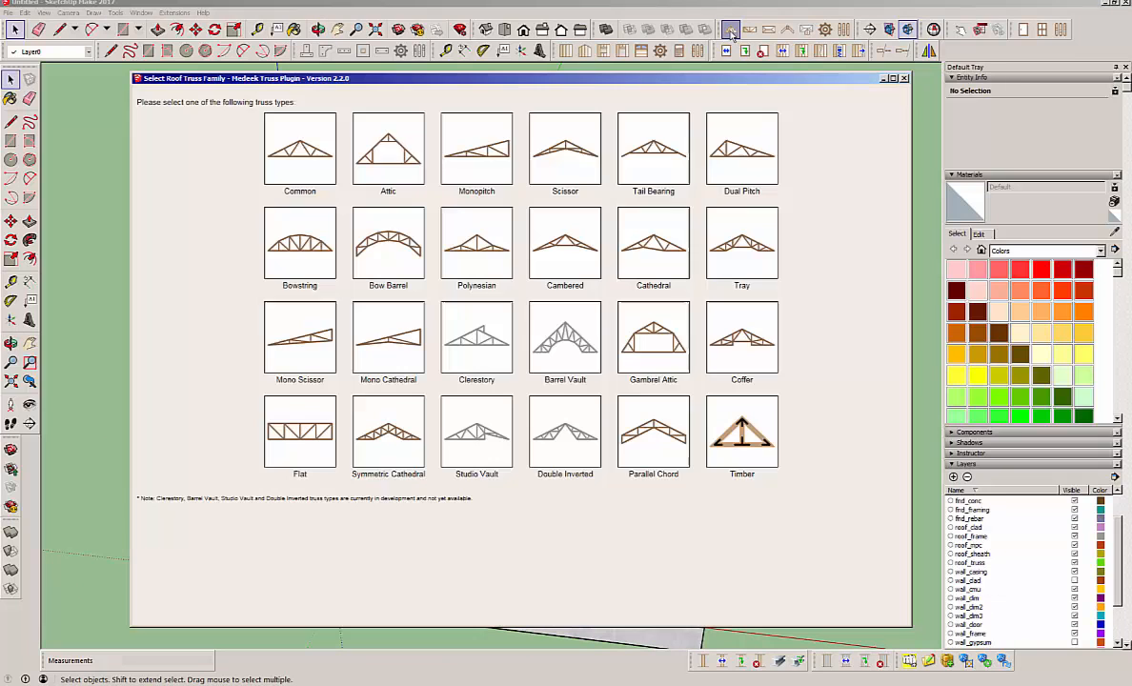
click(307, 148)
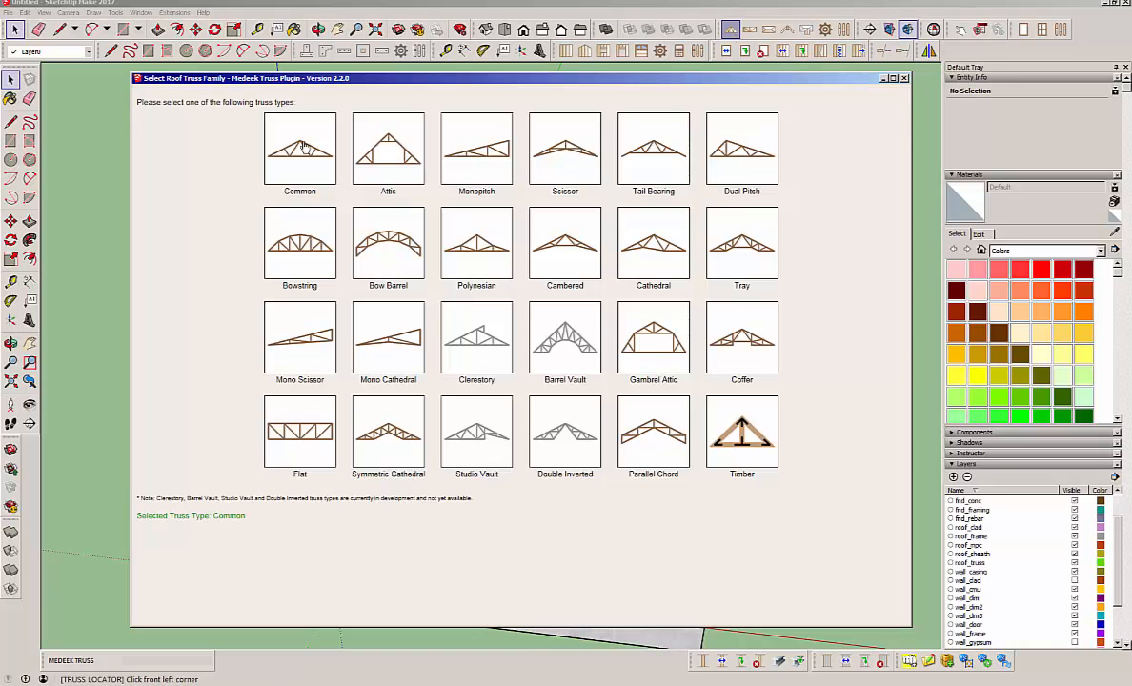
scroll(324, 408, up, 5)
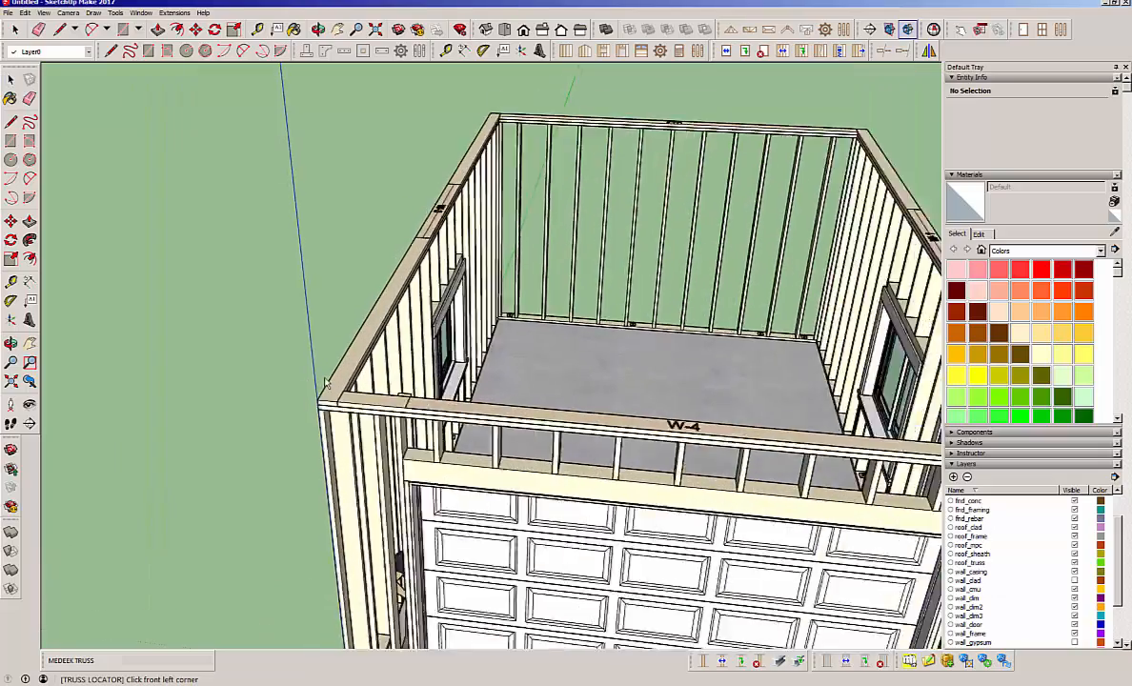
click(302, 419)
scroll(182, 332, down, 5)
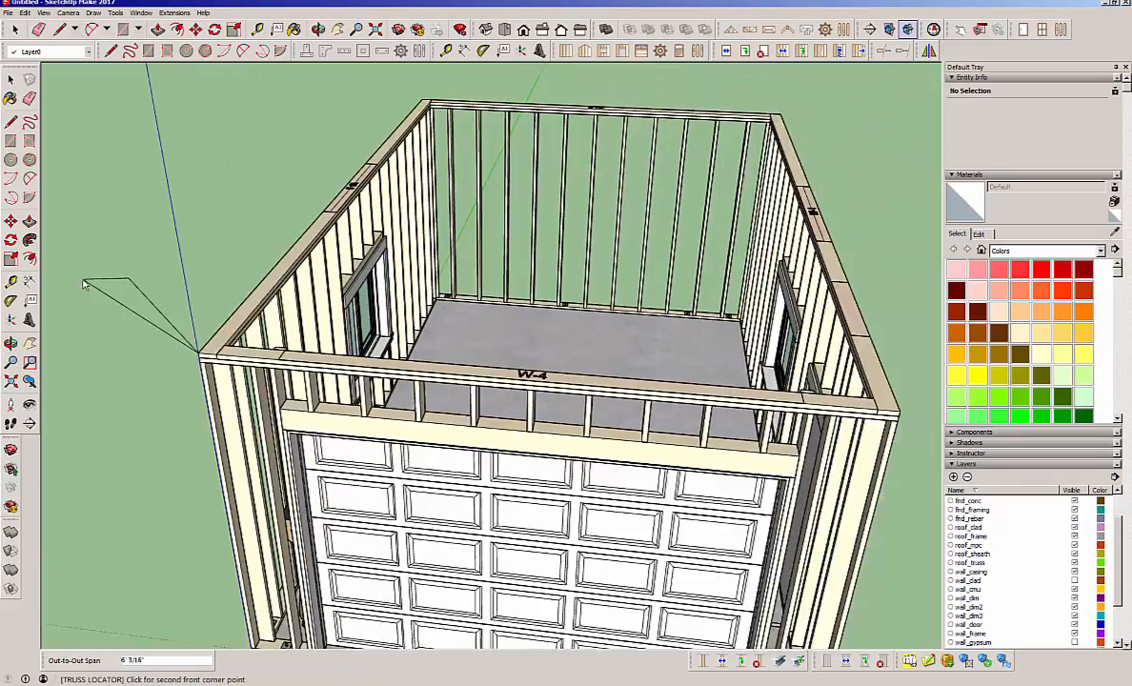
middle_drag(652, 359, 557, 435)
scroll(557, 434, up, 2)
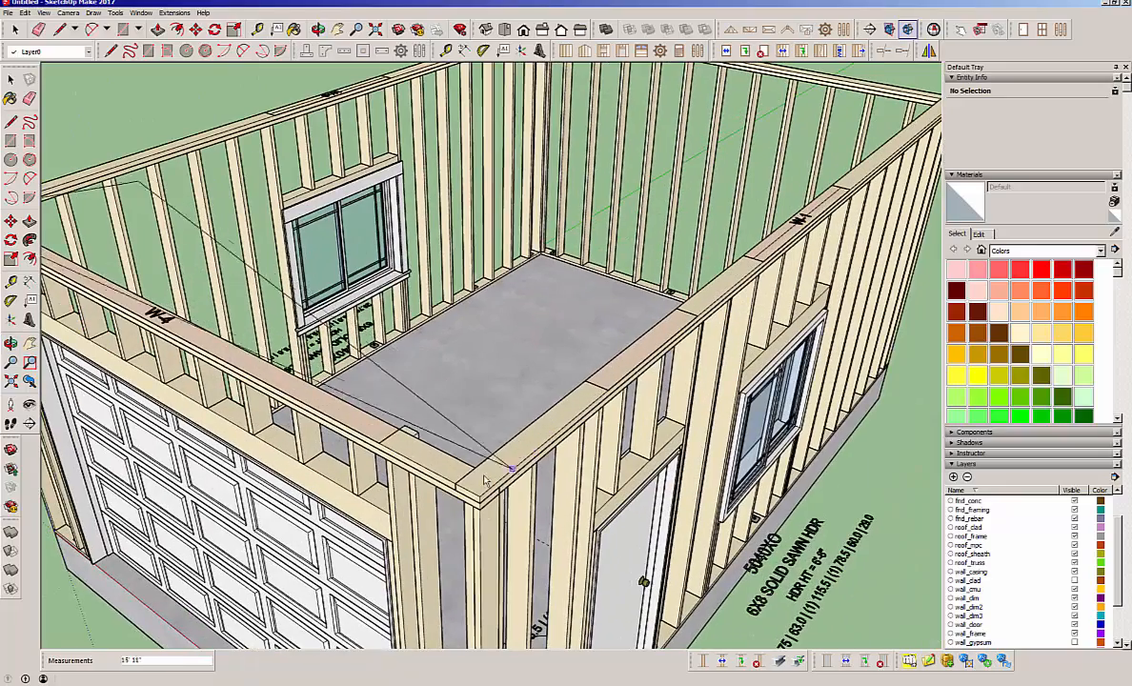
click(595, 373)
Define the roof's 24 ft building length by picking the rear corner of the wall top plate.
scroll(539, 318, down, 5)
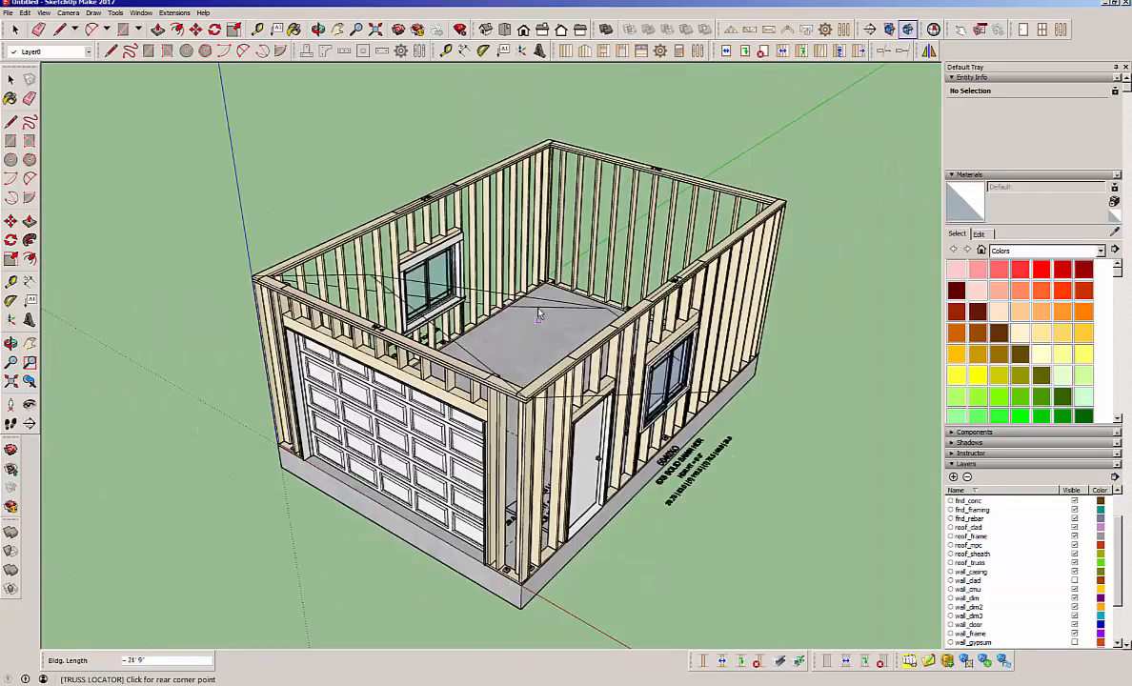
middle_drag(619, 215, 410, 219)
scroll(481, 360, up, 2)
scroll(522, 364, up, 2)
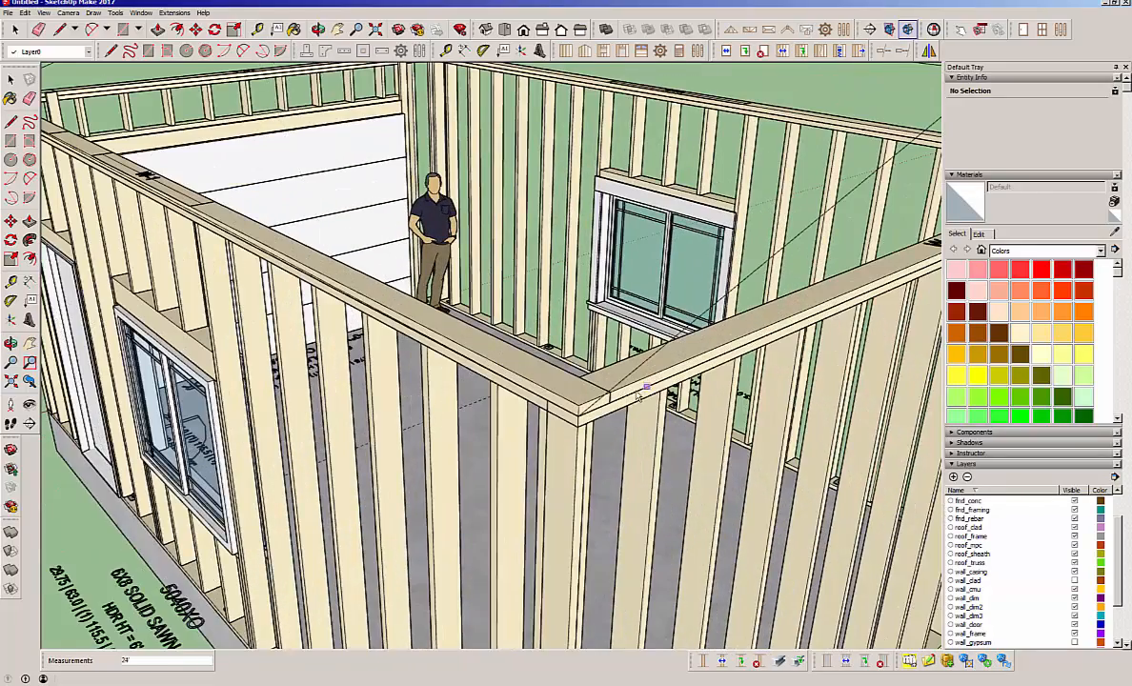
click(579, 407)
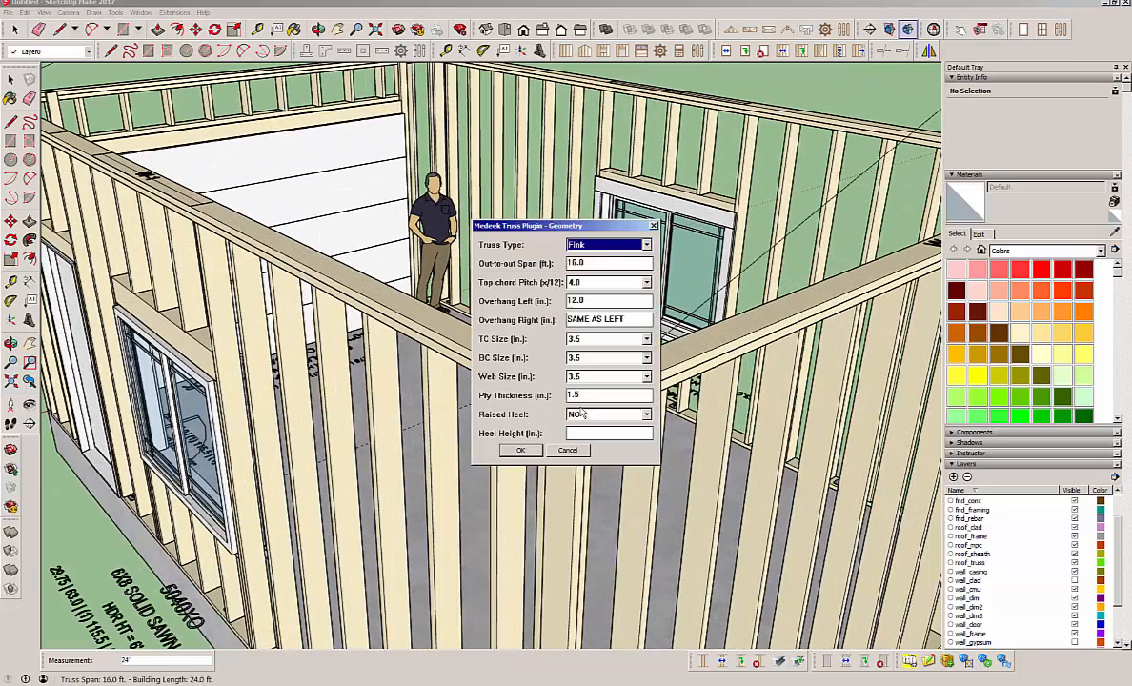
Accept the Fink truss geometry with 4/12 pitch and 12 in overhangs, and submit the advanced roof options with a changed structural outlookers setting.
click(522, 451)
click(522, 398)
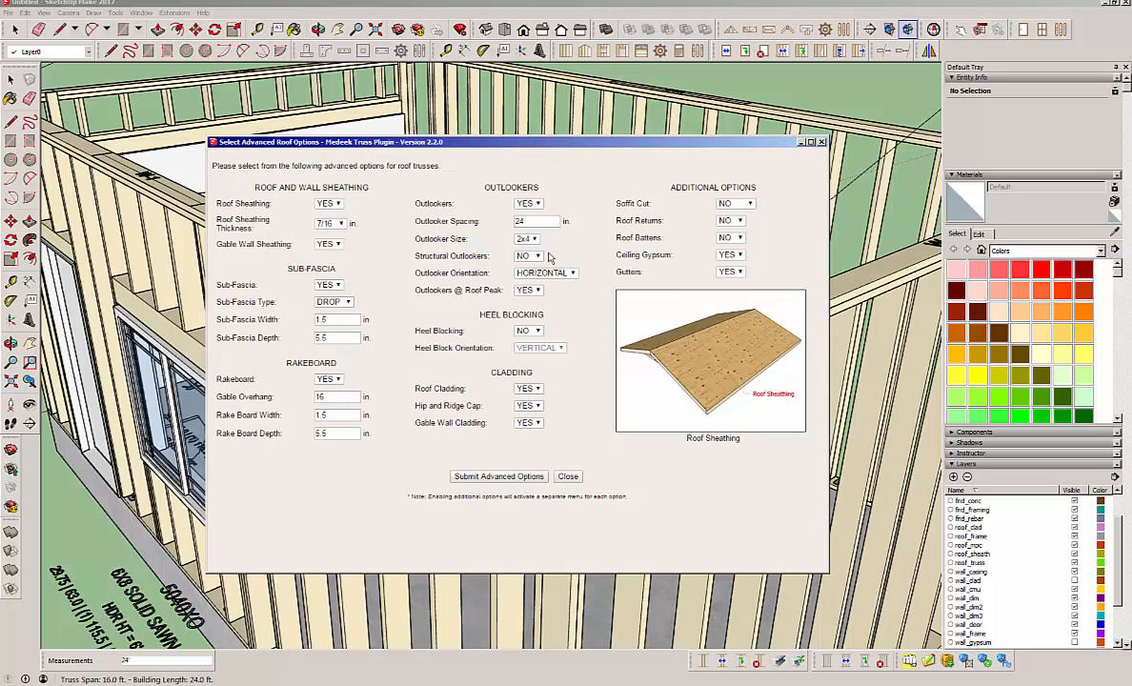
click(537, 258)
click(529, 271)
click(508, 477)
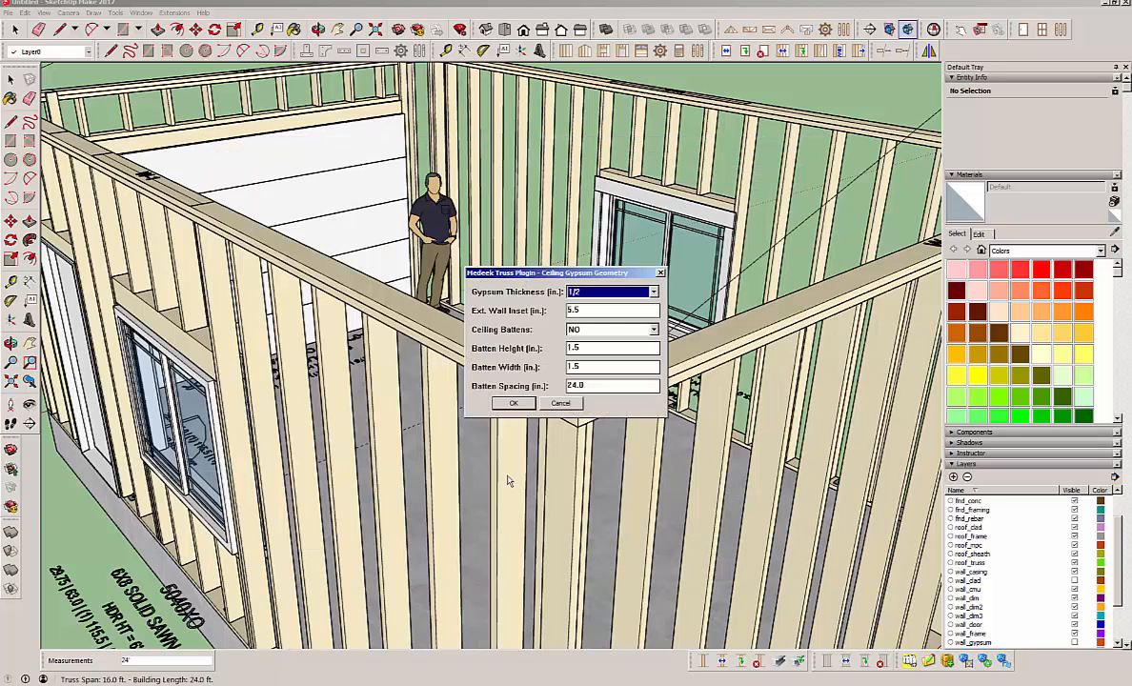
Generate the roof with 1/2 in ceiling gypsum without battens and K5 gutters without downspouts.
click(513, 404)
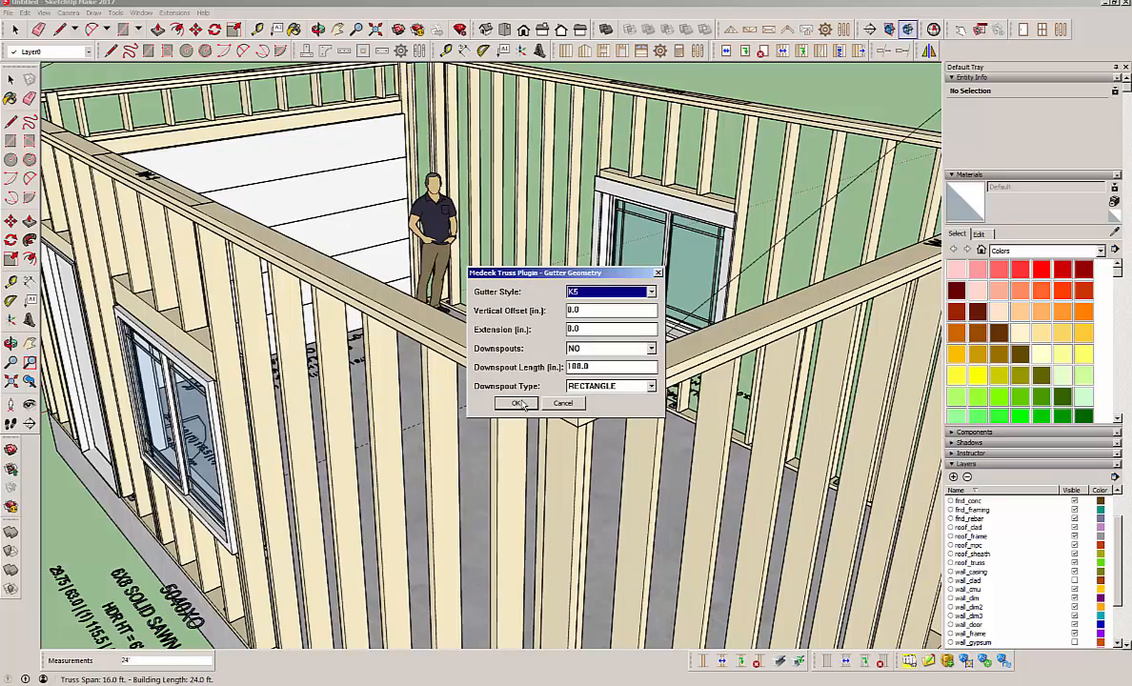
click(520, 404)
middle_drag(555, 374, 543, 373)
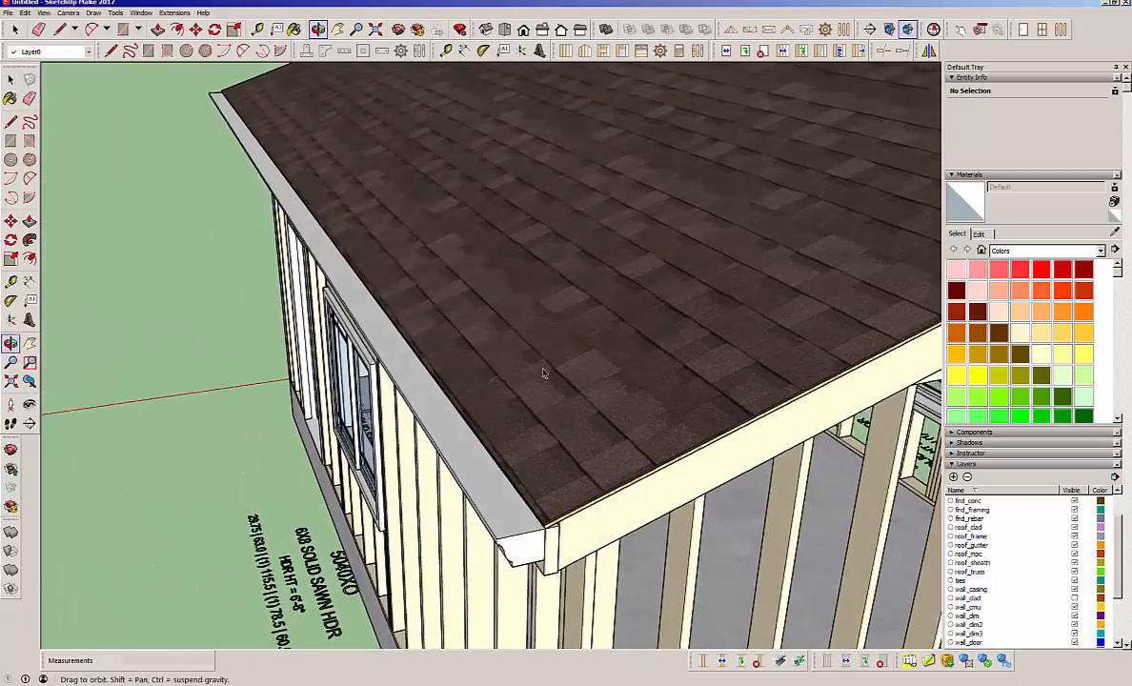
Make the wall_clad layer visible so the siding shows on the garage walls.
scroll(644, 414, down, 5)
middle_drag(372, 386, 610, 291)
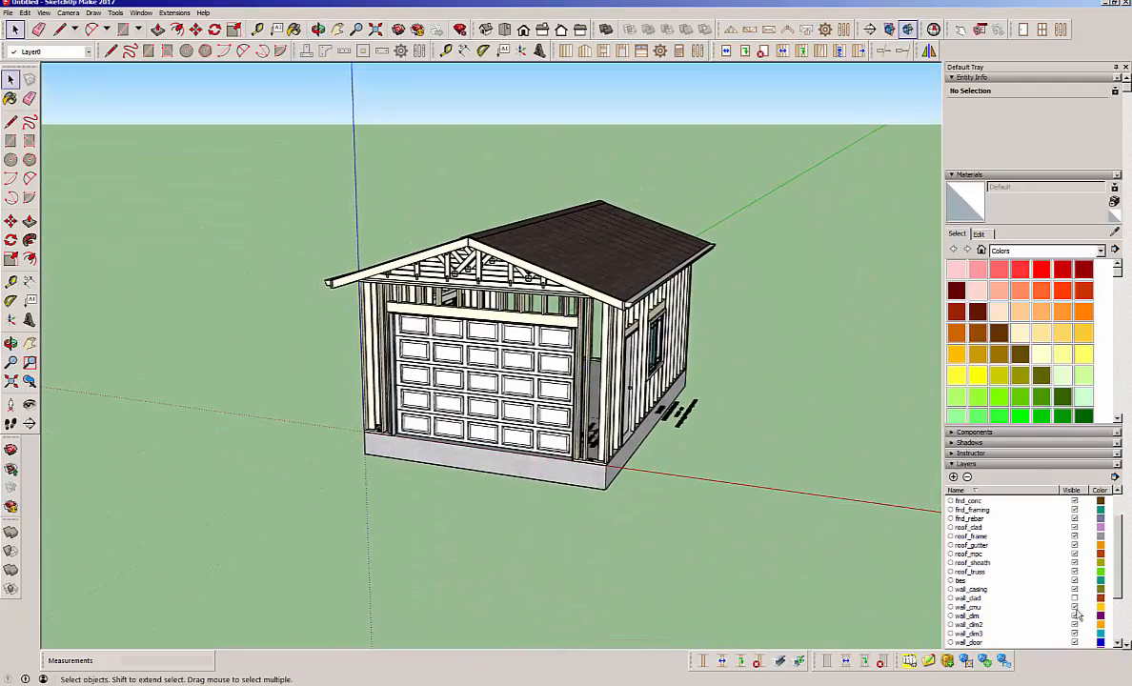
click(1075, 597)
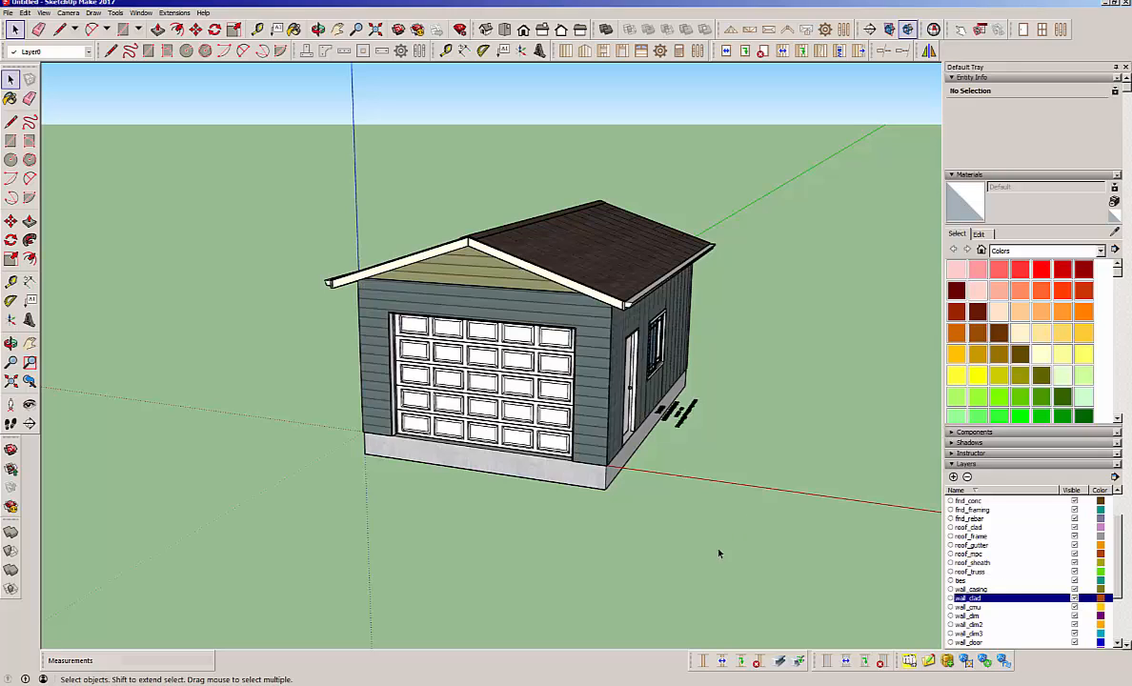
middle_drag(485, 330, 548, 272)
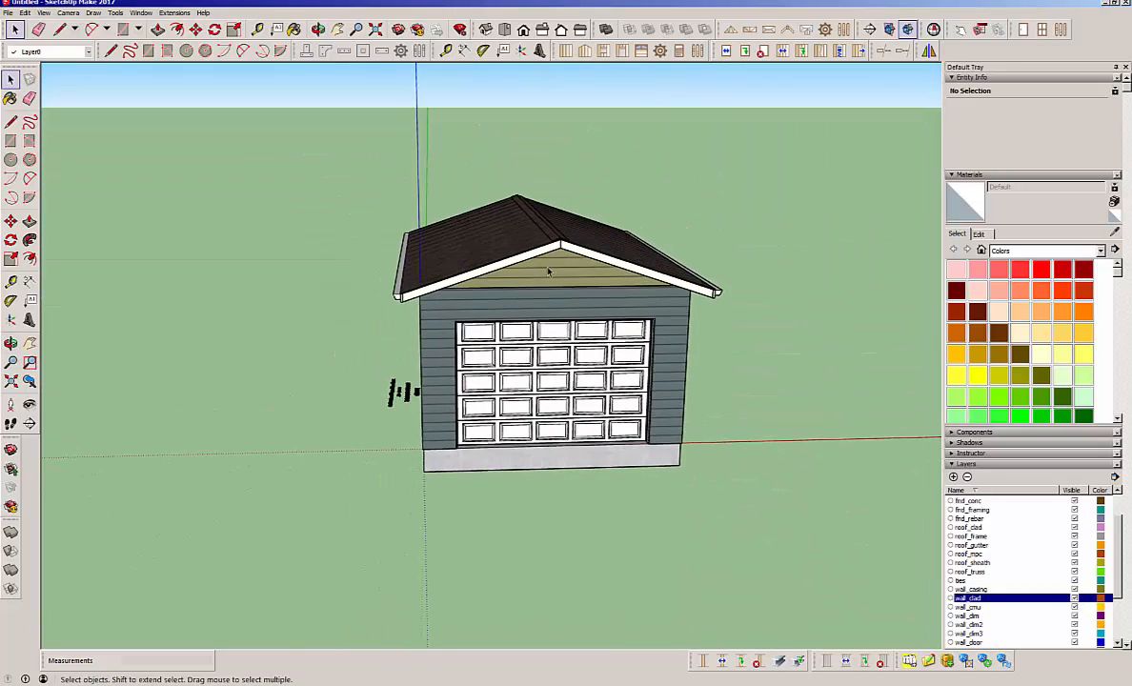
middle_drag(649, 277, 529, 378)
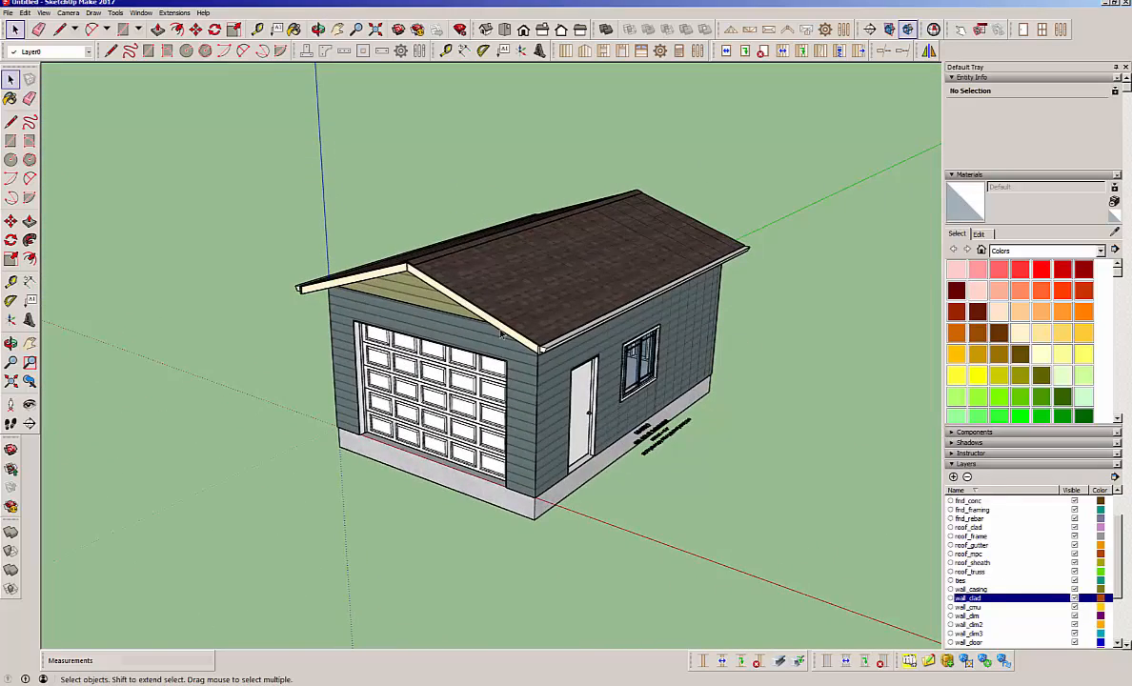
scroll(498, 333, up, 5)
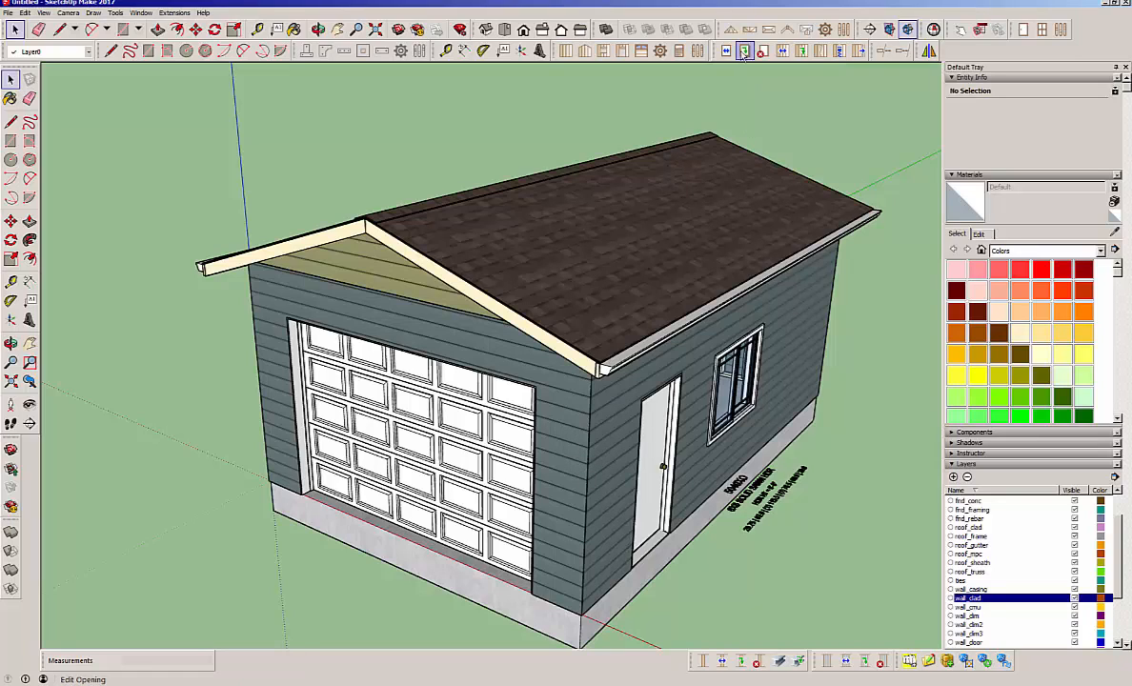
Edit the front garage-door wall assembly to use Heathered Moss as its wall cladding material, and update it.
click(578, 379)
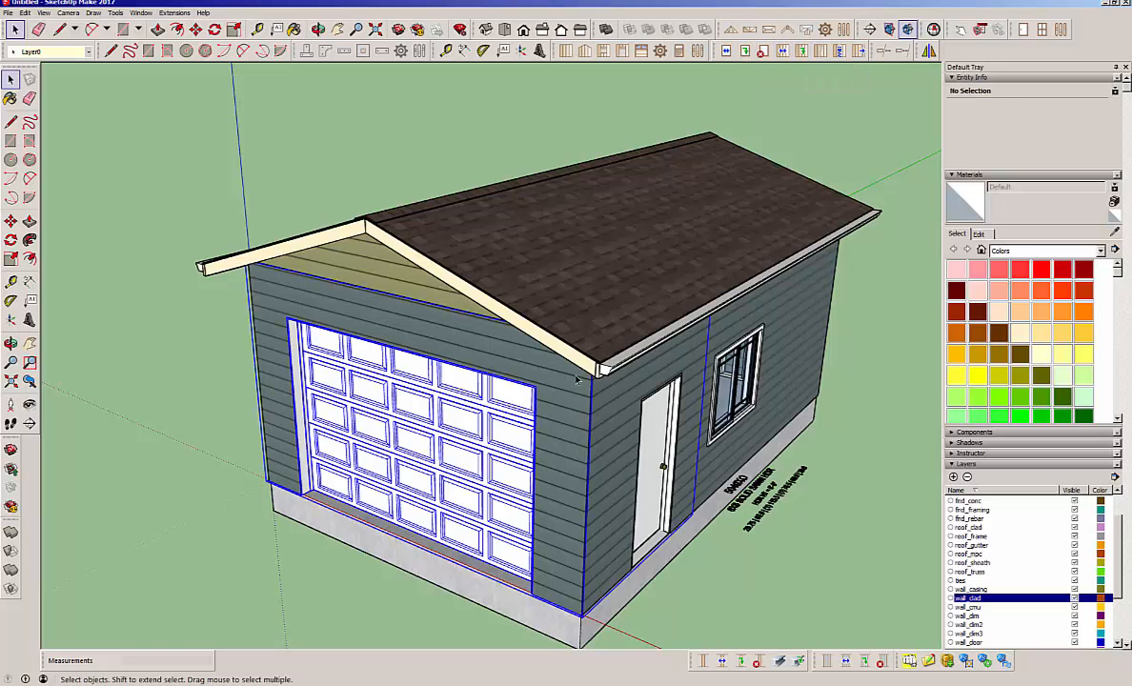
right_click(577, 376)
click(618, 538)
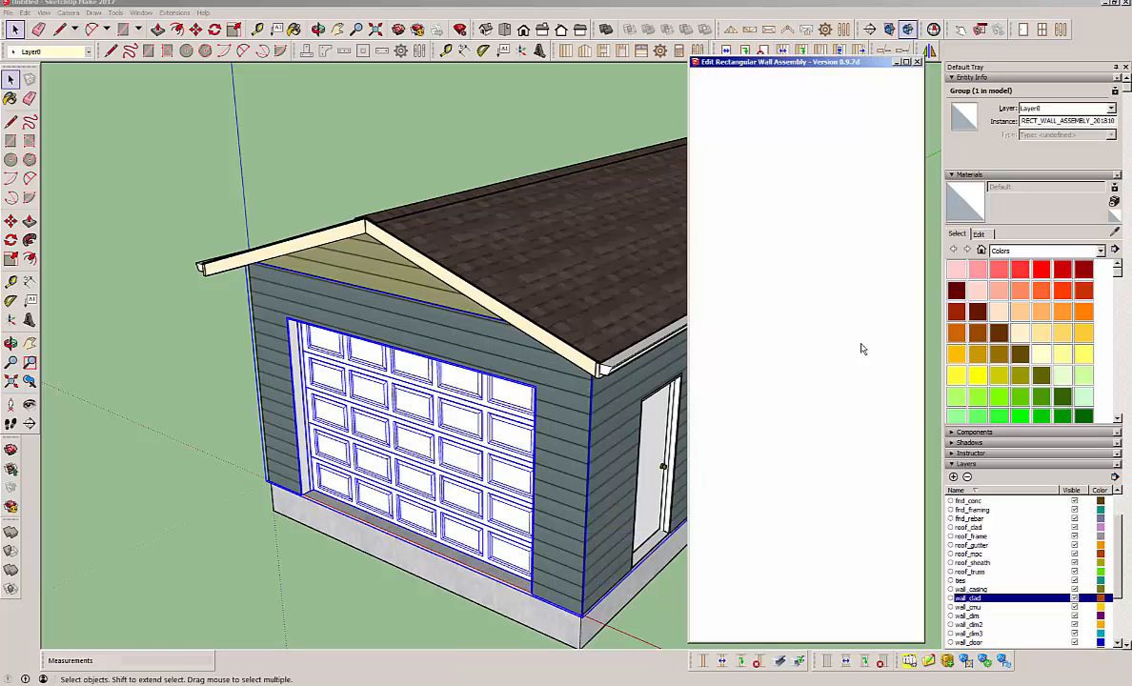
drag(920, 232, 923, 587)
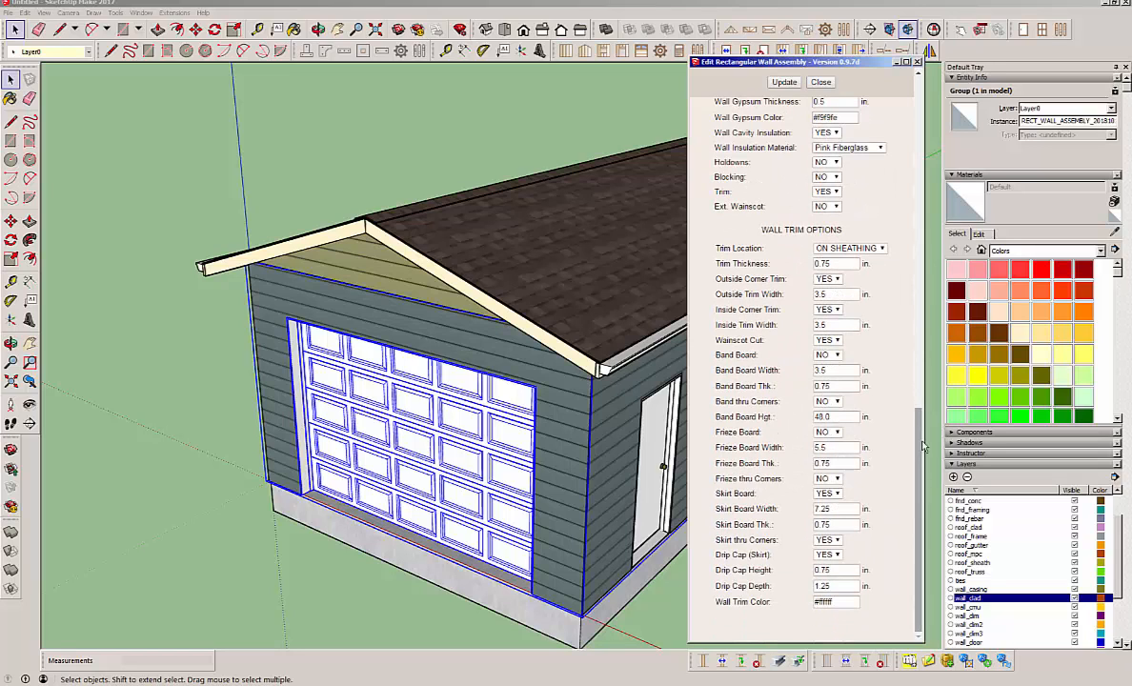
scroll(893, 317, up, 8)
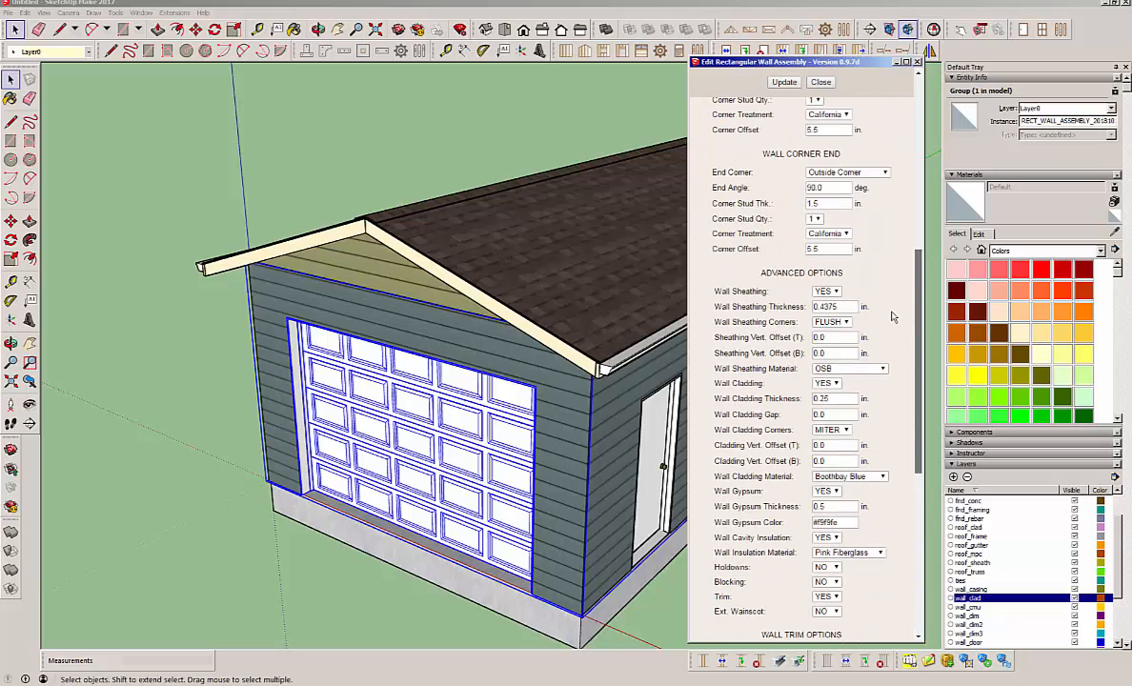
scroll(893, 316, down, 1)
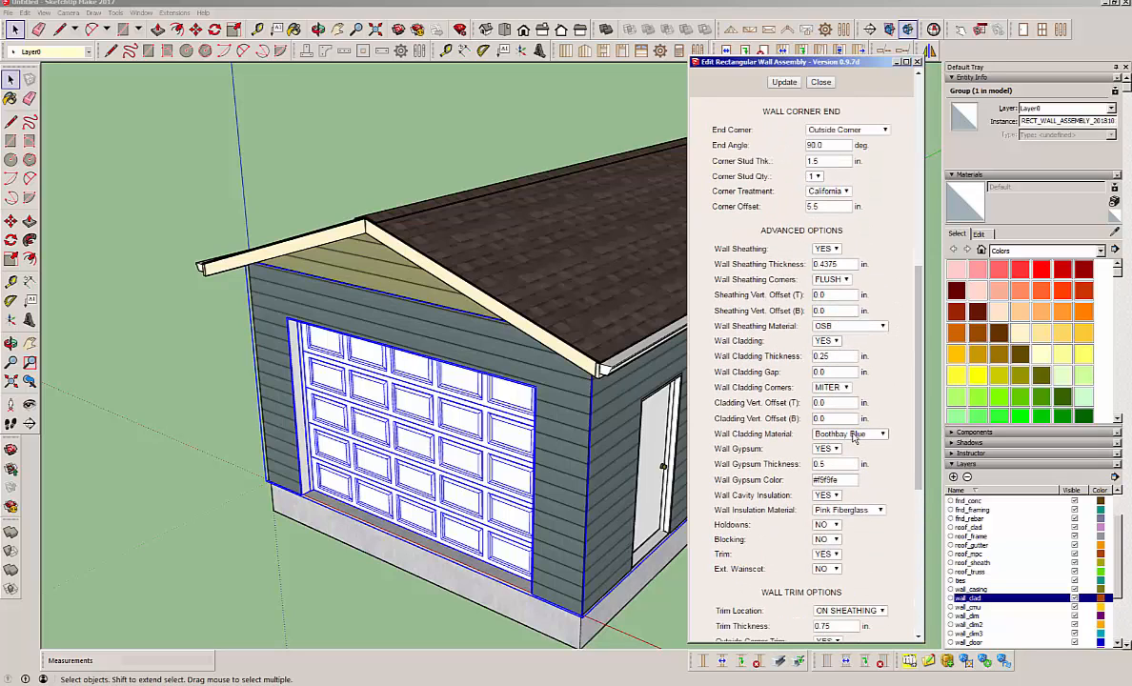
click(854, 435)
click(858, 445)
click(785, 83)
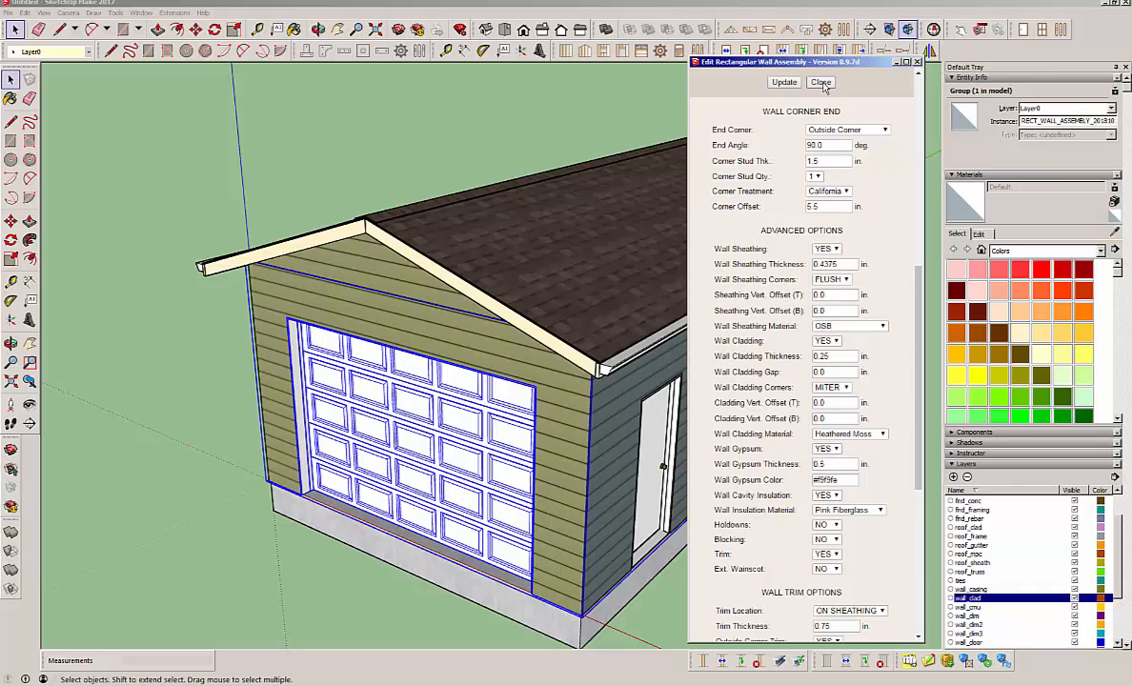
click(821, 83)
Change the cladding material of the side wall with the entry door and window to Heathered Moss and update the assembly.
middle_drag(864, 336, 744, 424)
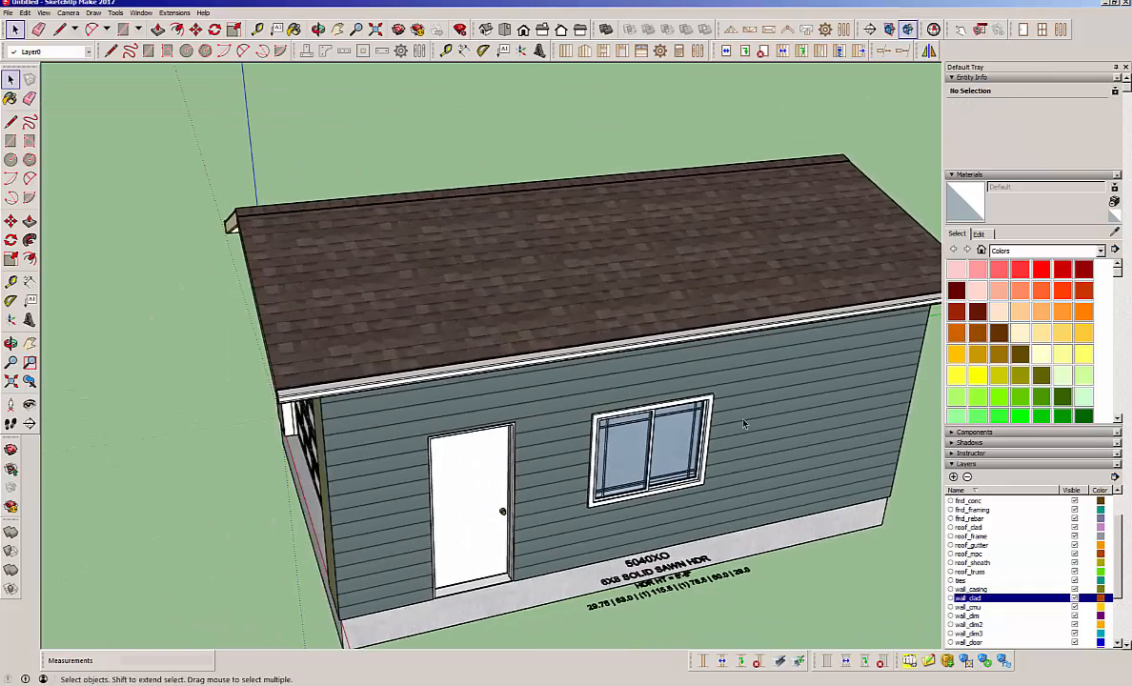
click(757, 413)
right_click(760, 410)
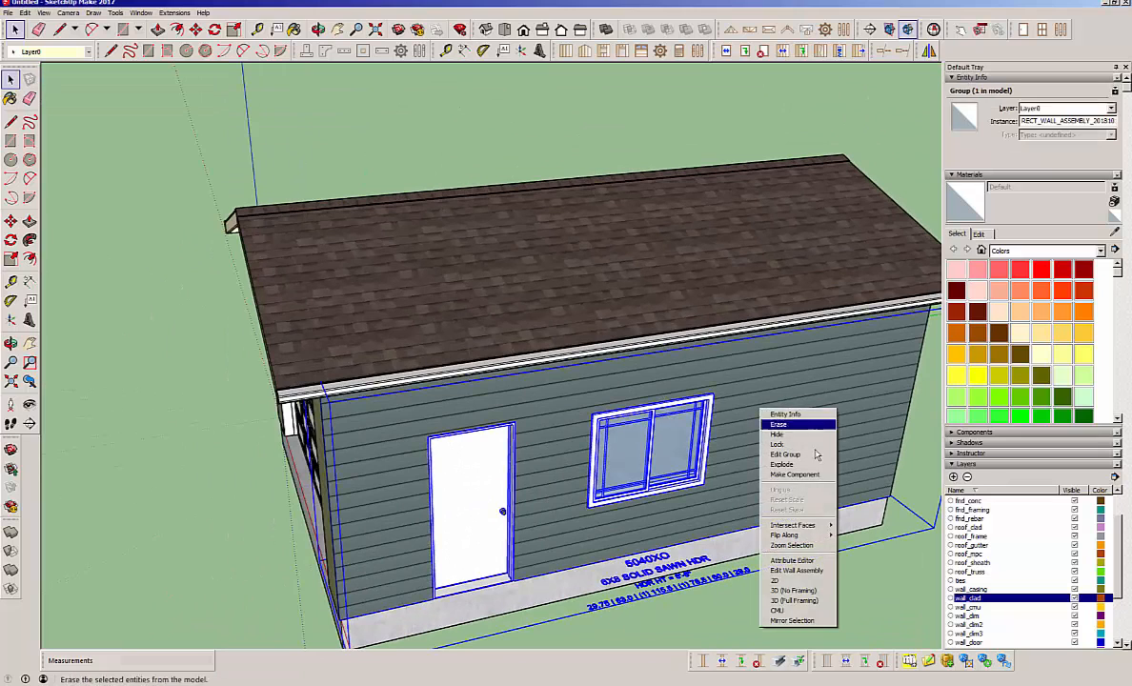
click(797, 570)
scroll(906, 460, down, 10)
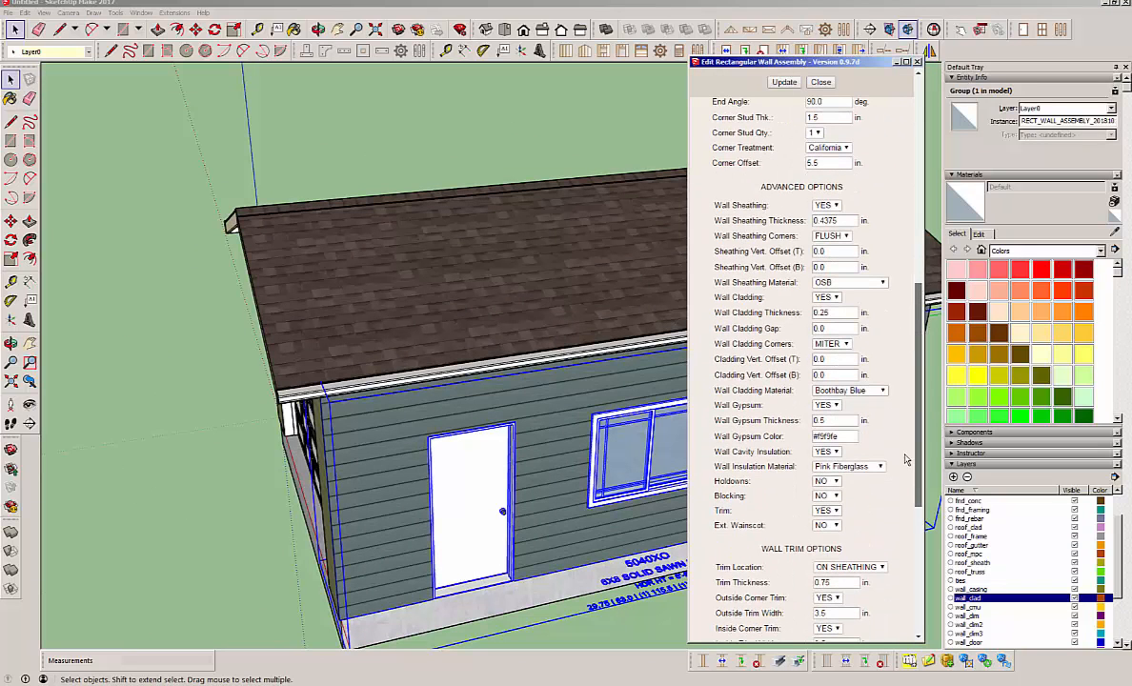
click(836, 392)
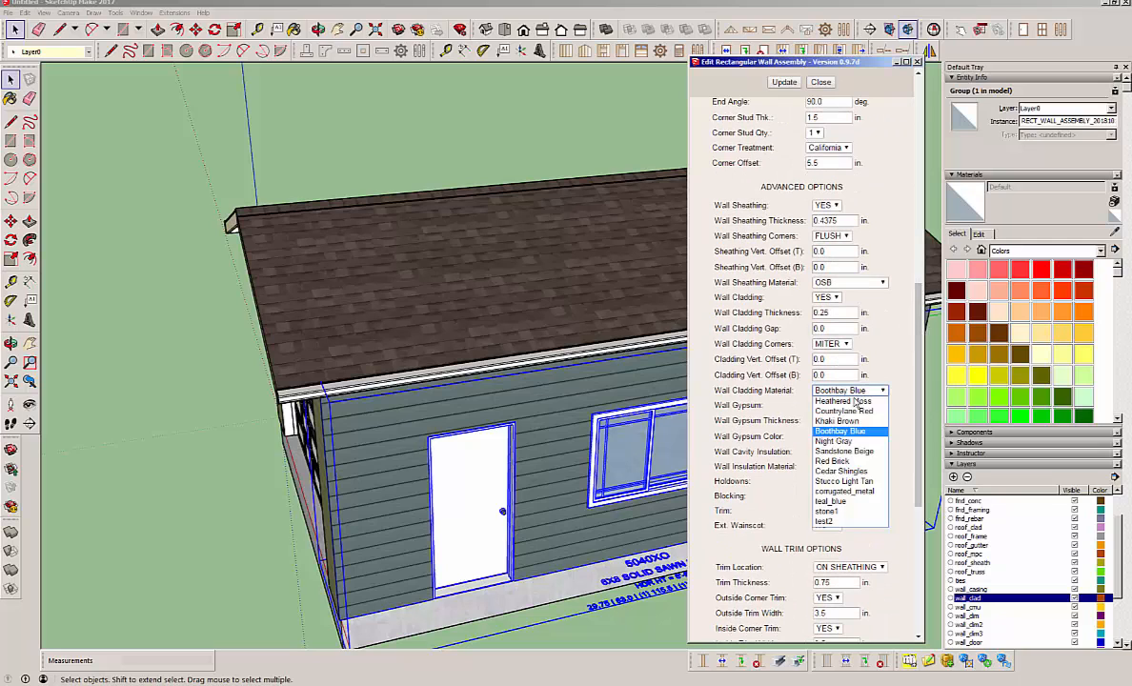
click(857, 402)
click(782, 83)
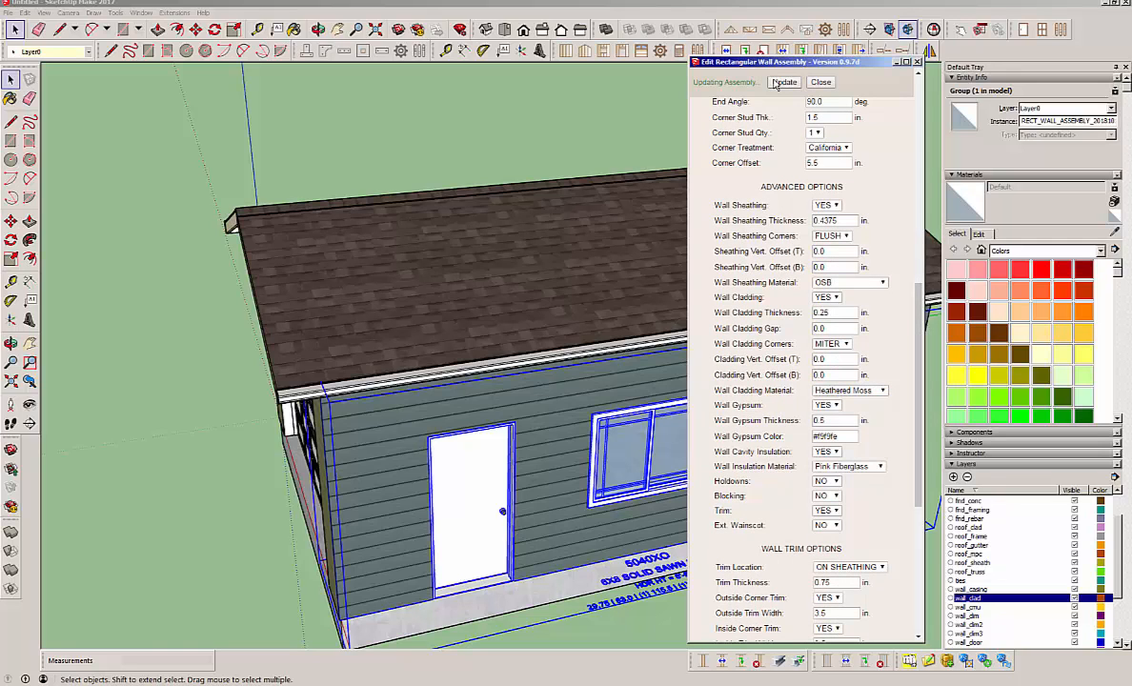
click(821, 82)
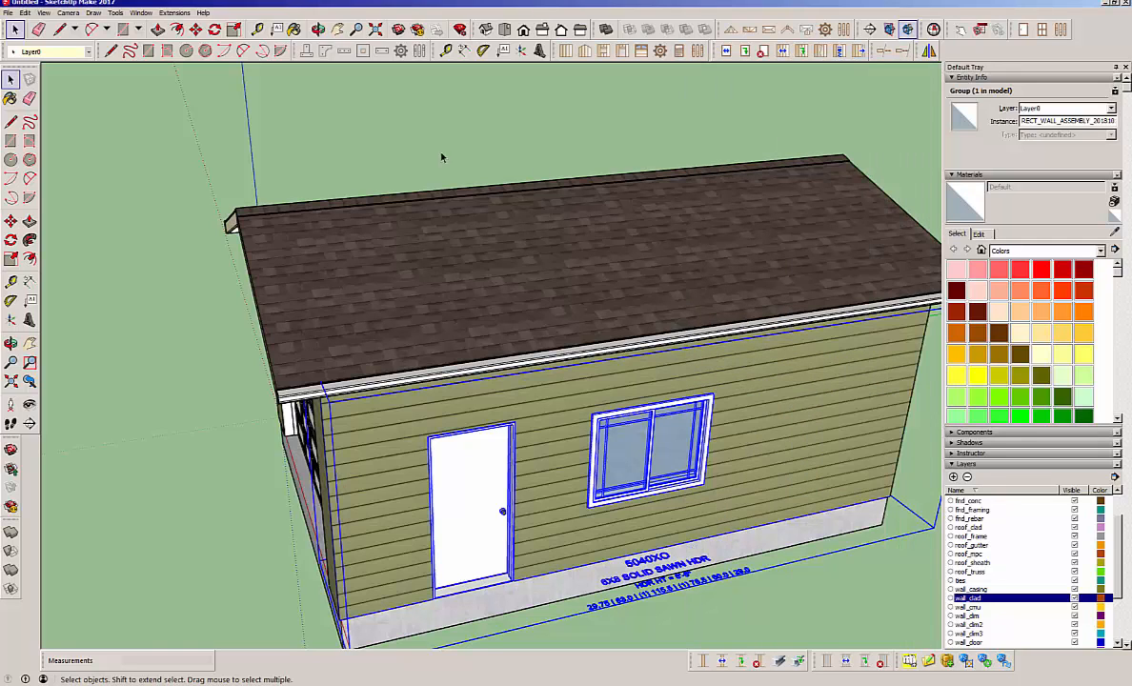
Edit the roof truss assembly to a 6/12 pitch and update it.
middle_drag(284, 327, 549, 291)
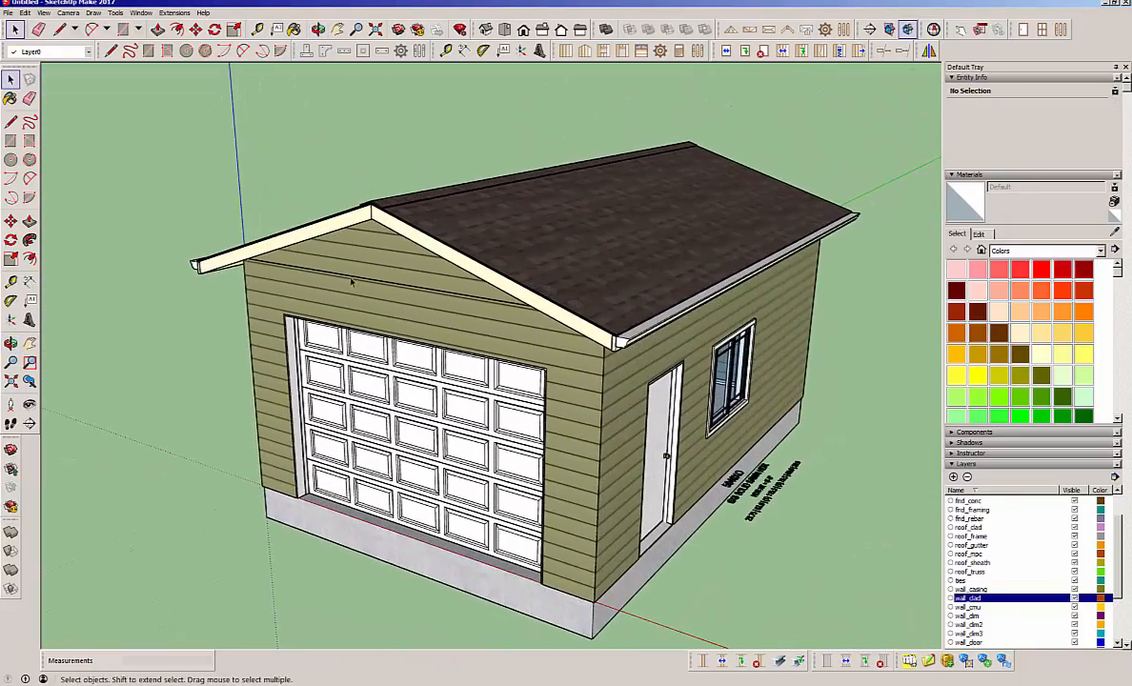
middle_drag(352, 282, 529, 253)
click(592, 270)
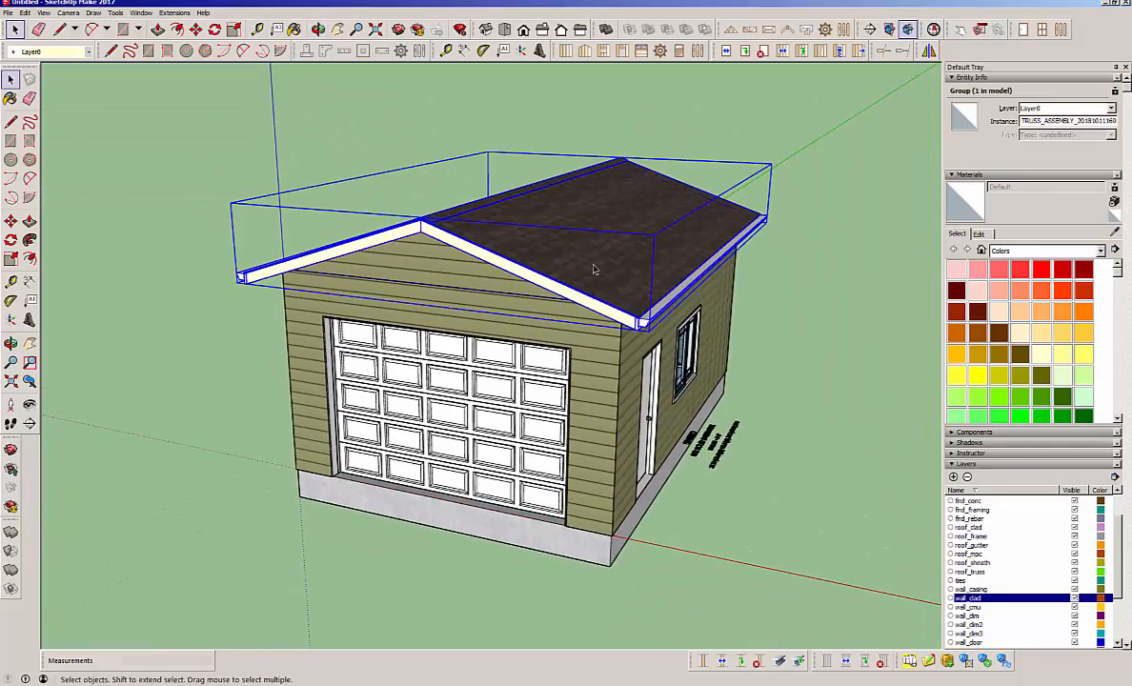
right_click(593, 270)
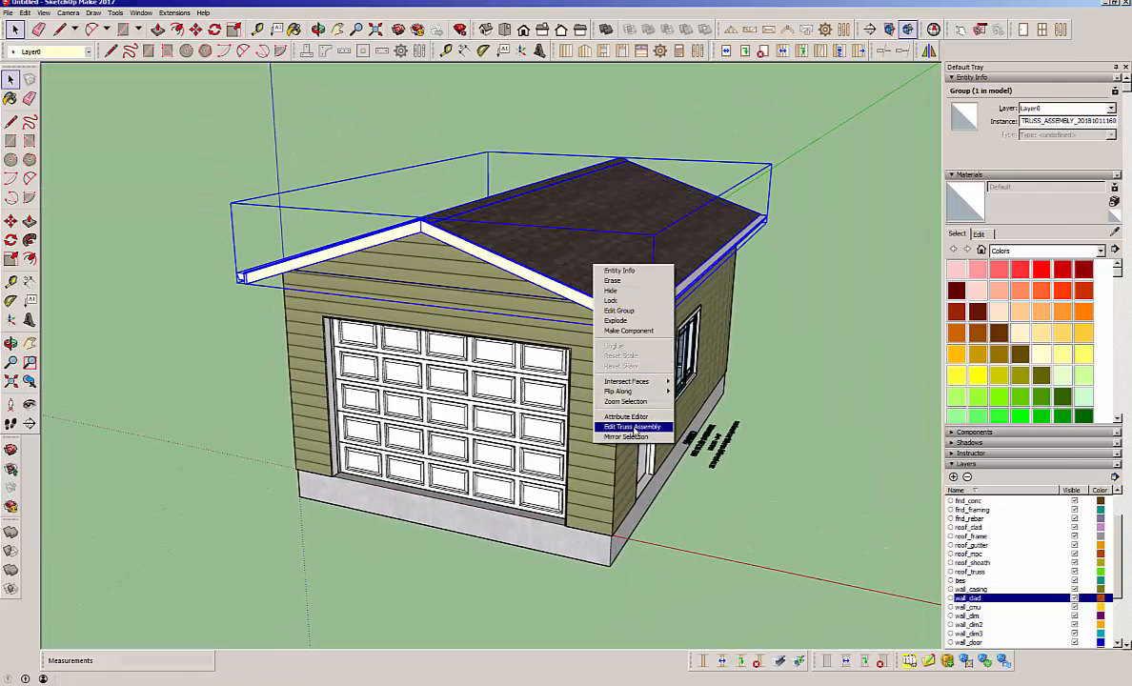
click(634, 427)
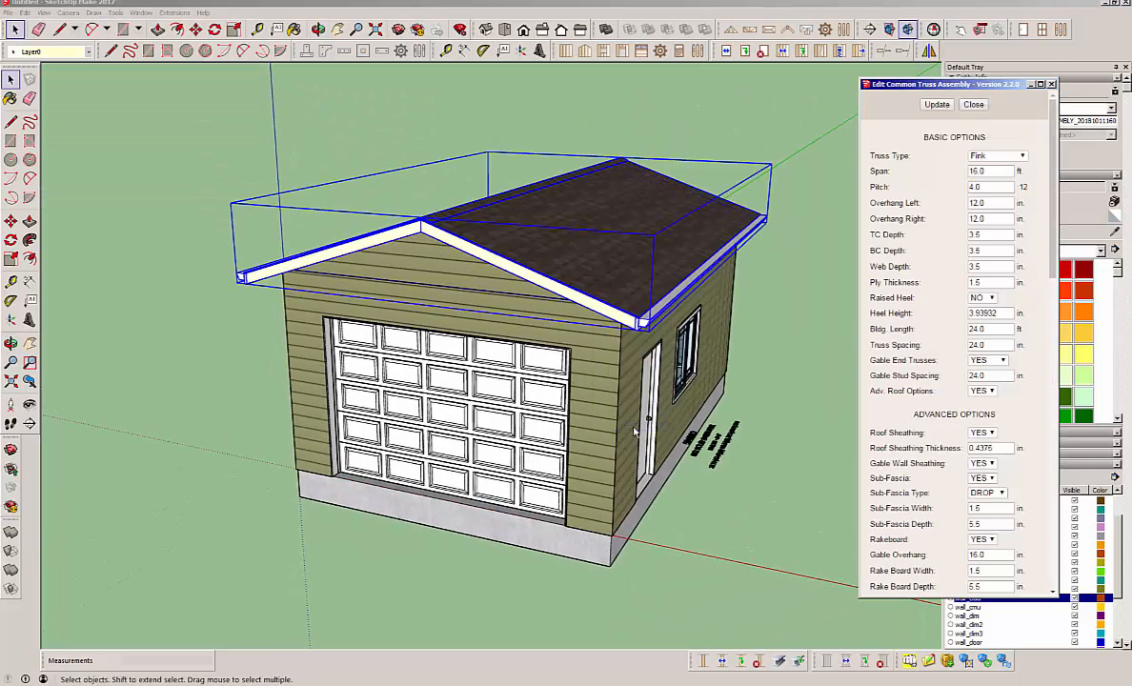
double_click(991, 187)
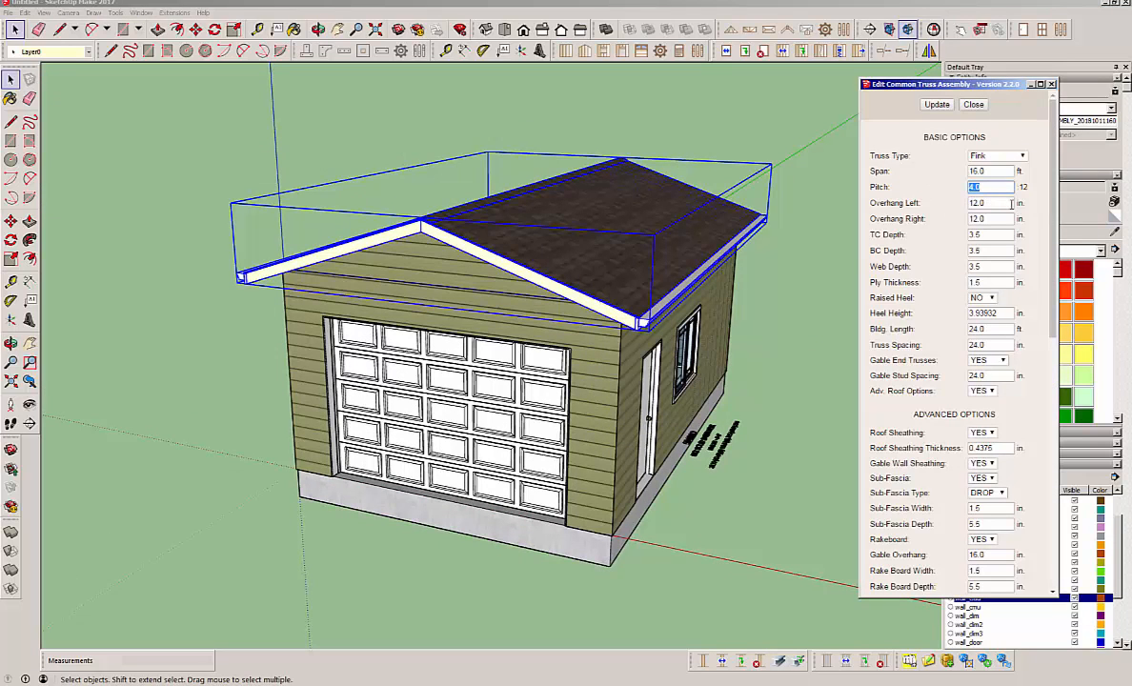
click(937, 110)
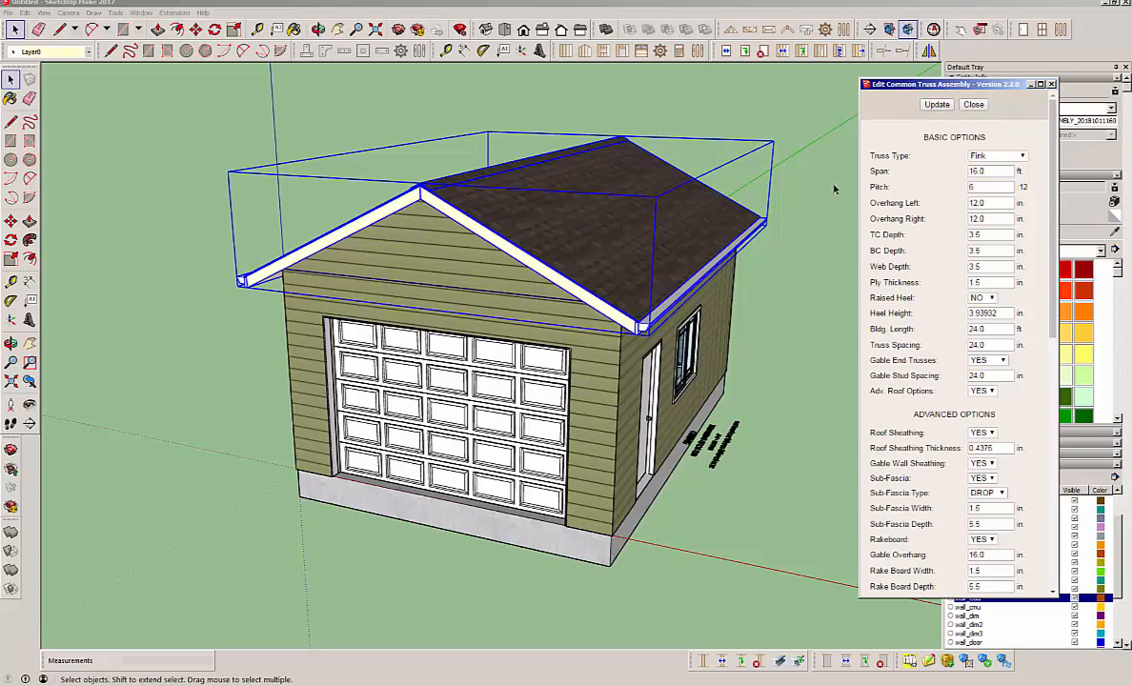
Enable downspouts in the truss assembly's gutter options and update the roof.
middle_drag(496, 244, 974, 367)
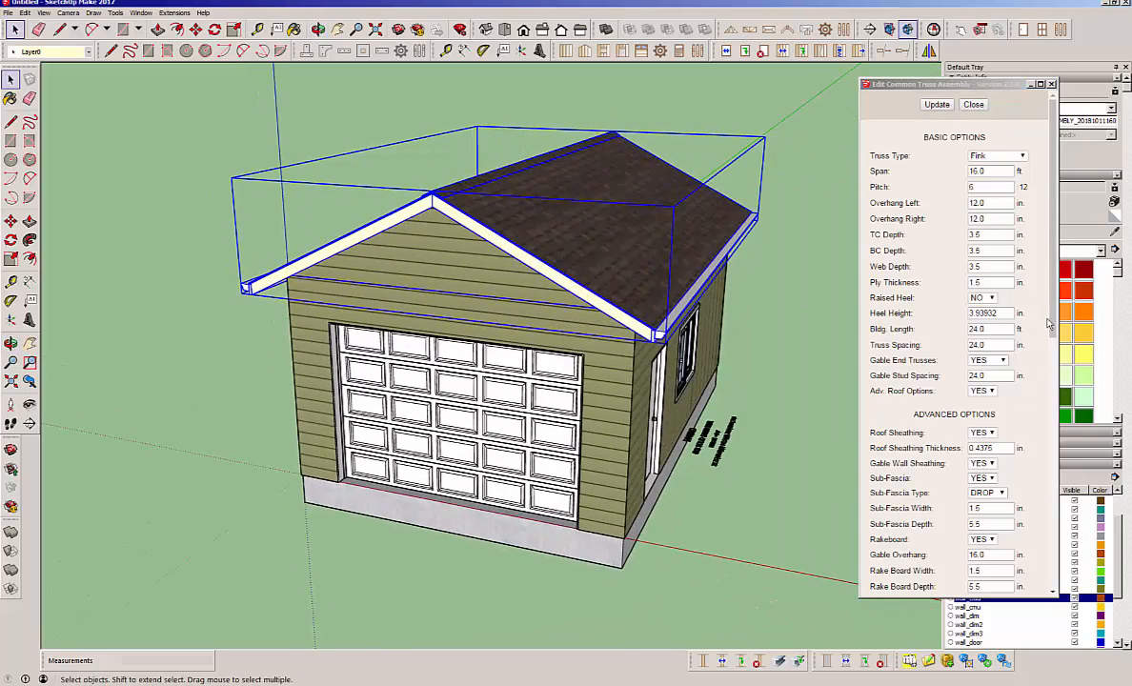
drag(1049, 325, 1055, 496)
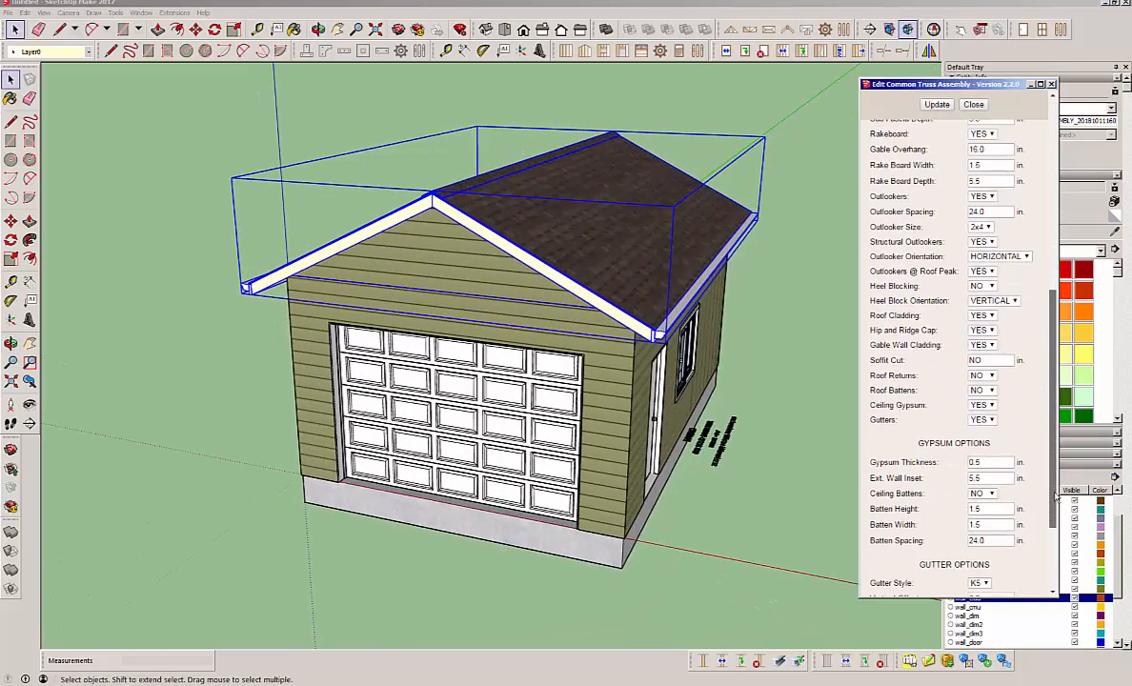
scroll(1051, 462, down, 3)
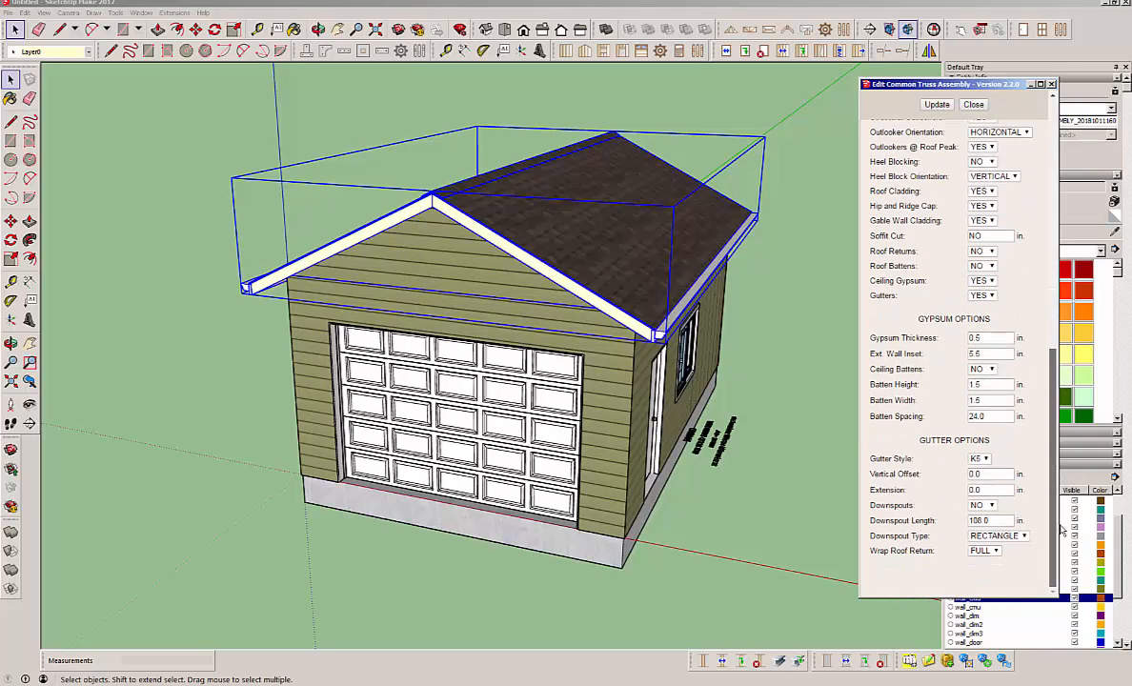
click(989, 506)
click(984, 519)
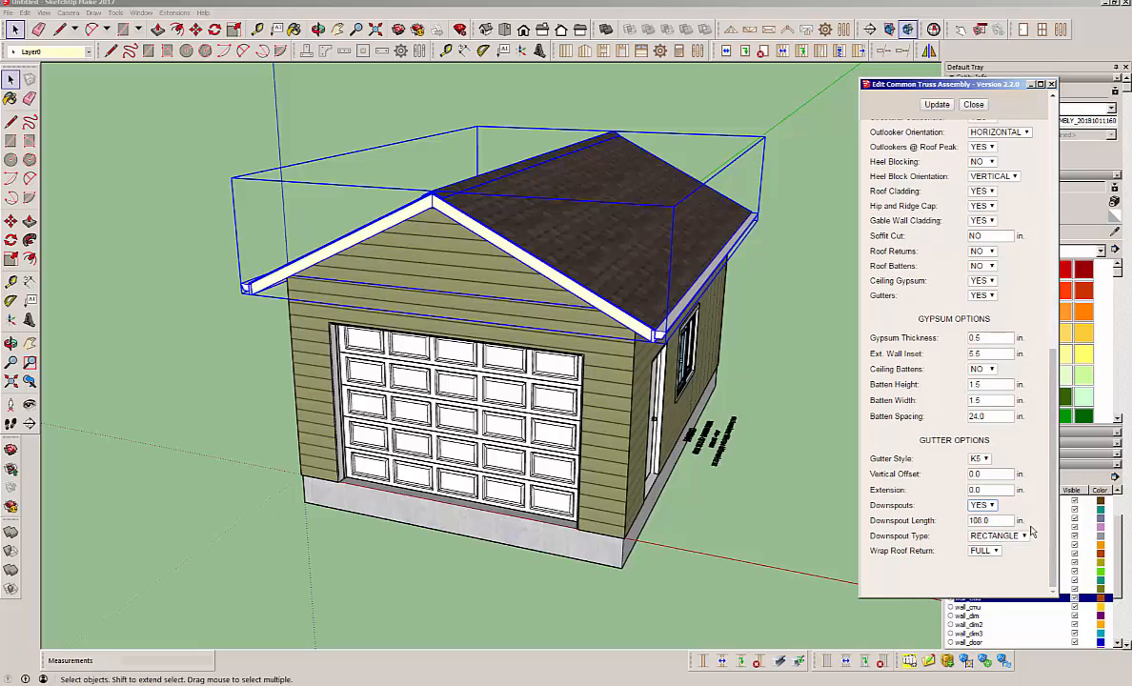
click(936, 105)
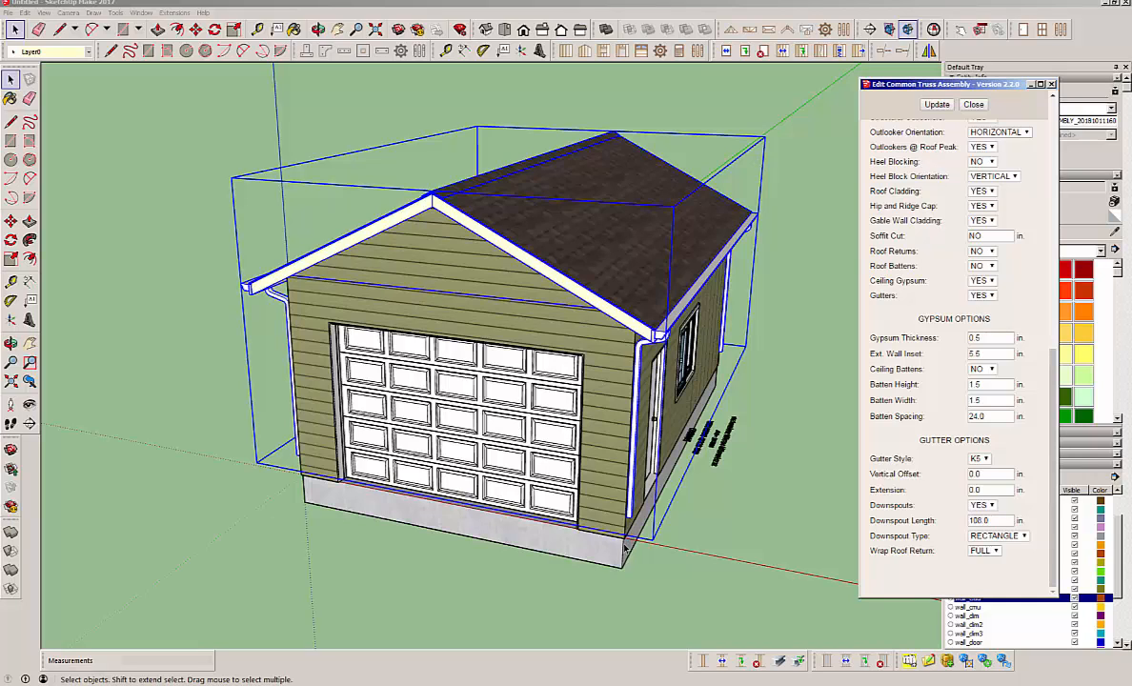
Set the downspout length to 120 in, update the roof and finish editing the truss assembly.
double_click(978, 521)
text(120)
click(937, 104)
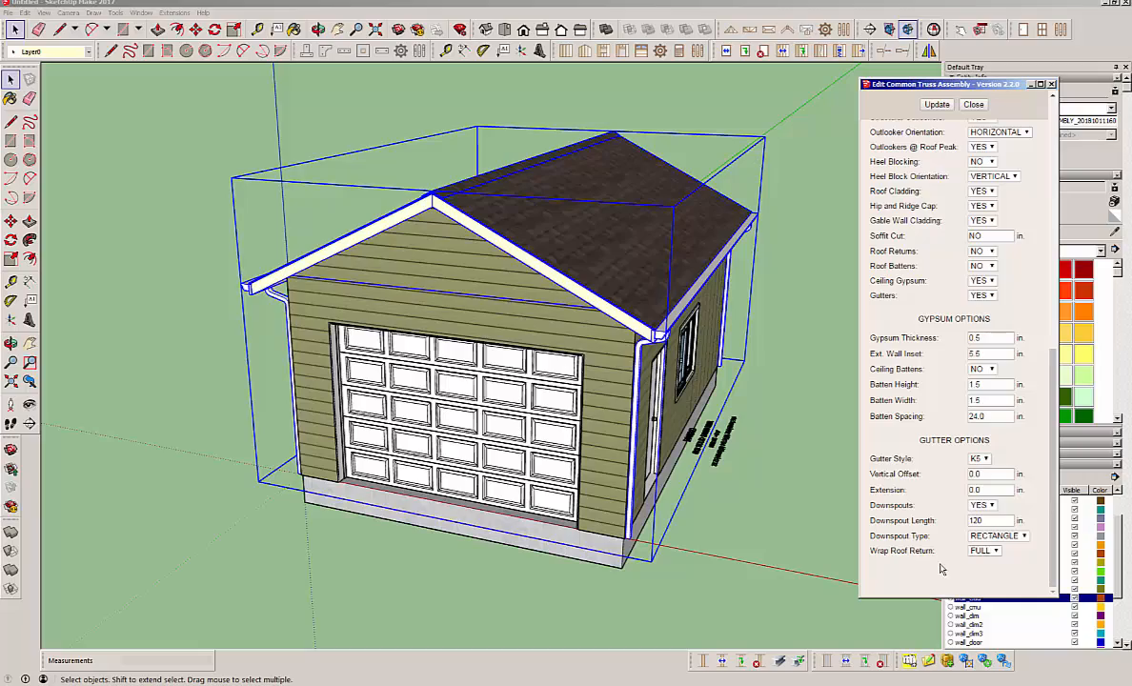
middle_drag(610, 375, 502, 247)
middle_drag(405, 538, 581, 431)
click(980, 108)
click(980, 108)
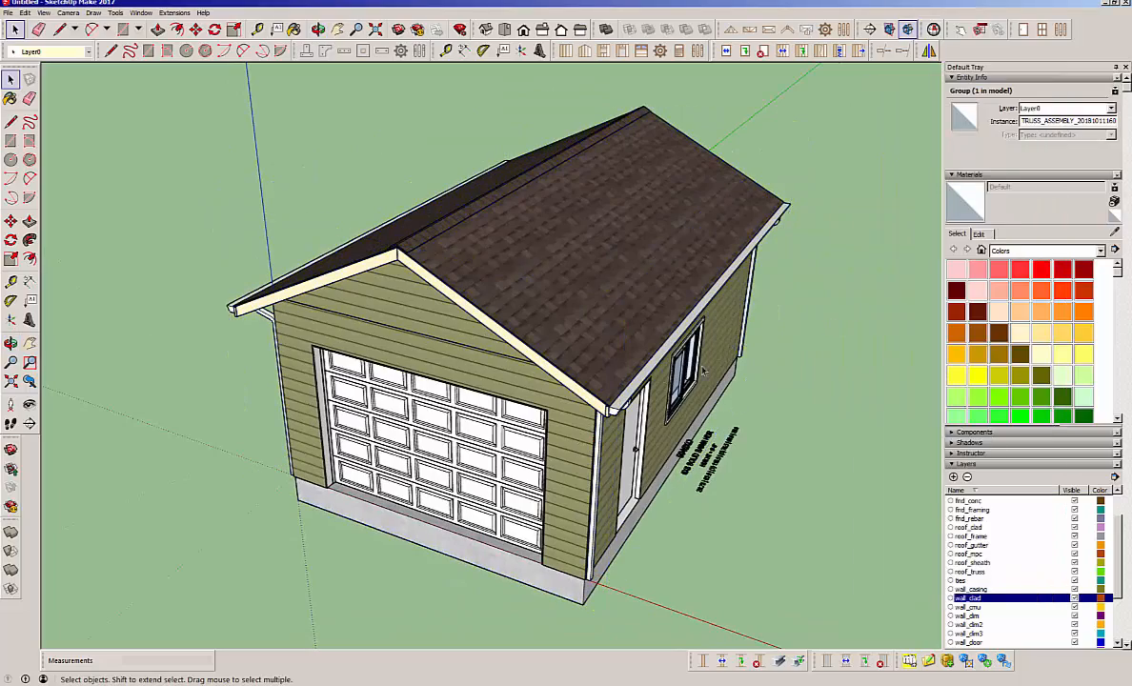
Make the wall_gypsum, wall_insul, wall_sheath and wall_trim layers visible.
middle_drag(653, 344, 573, 311)
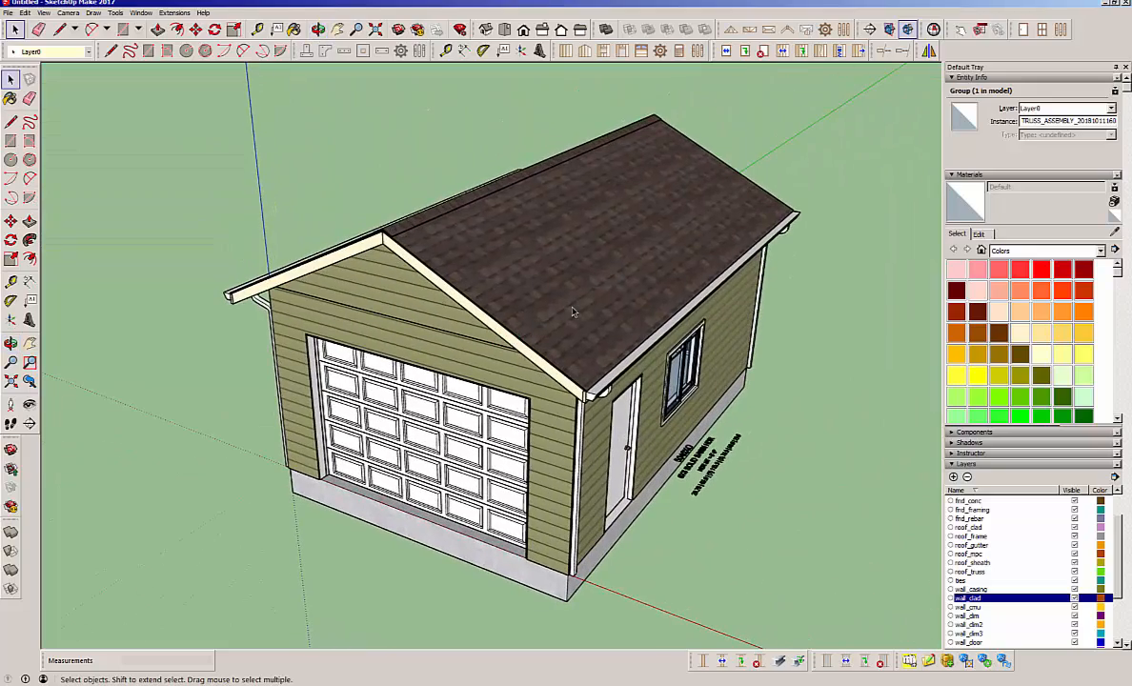
middle_drag(561, 363, 681, 345)
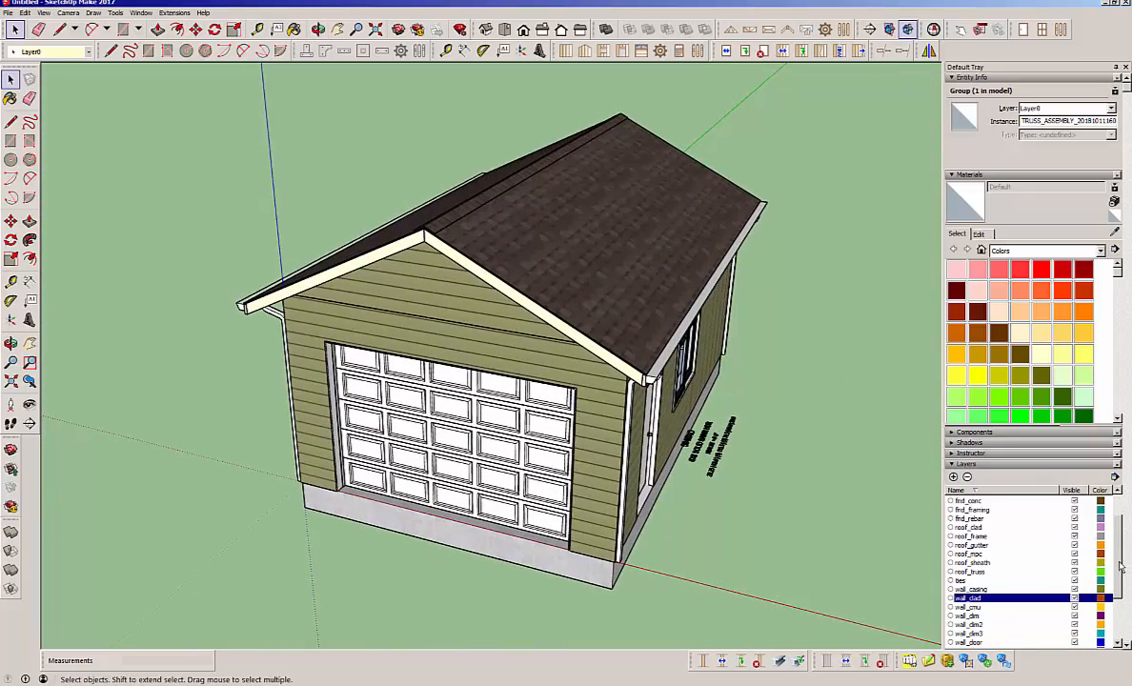
drag(1120, 566, 1122, 620)
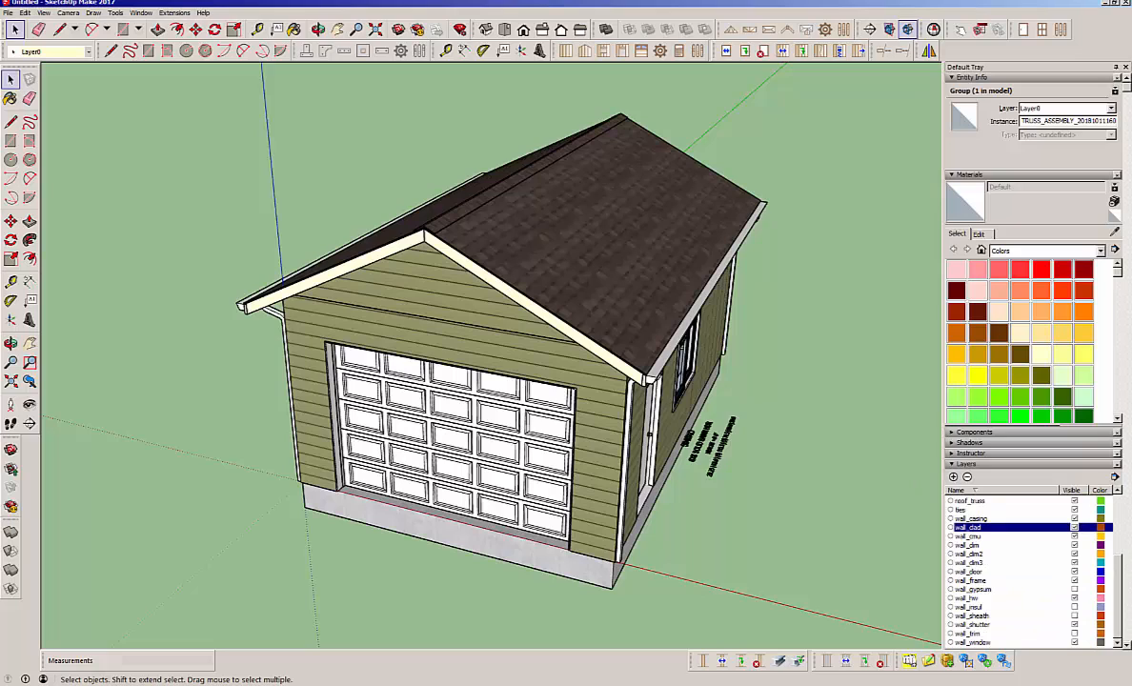
click(1075, 589)
click(1075, 608)
click(1075, 616)
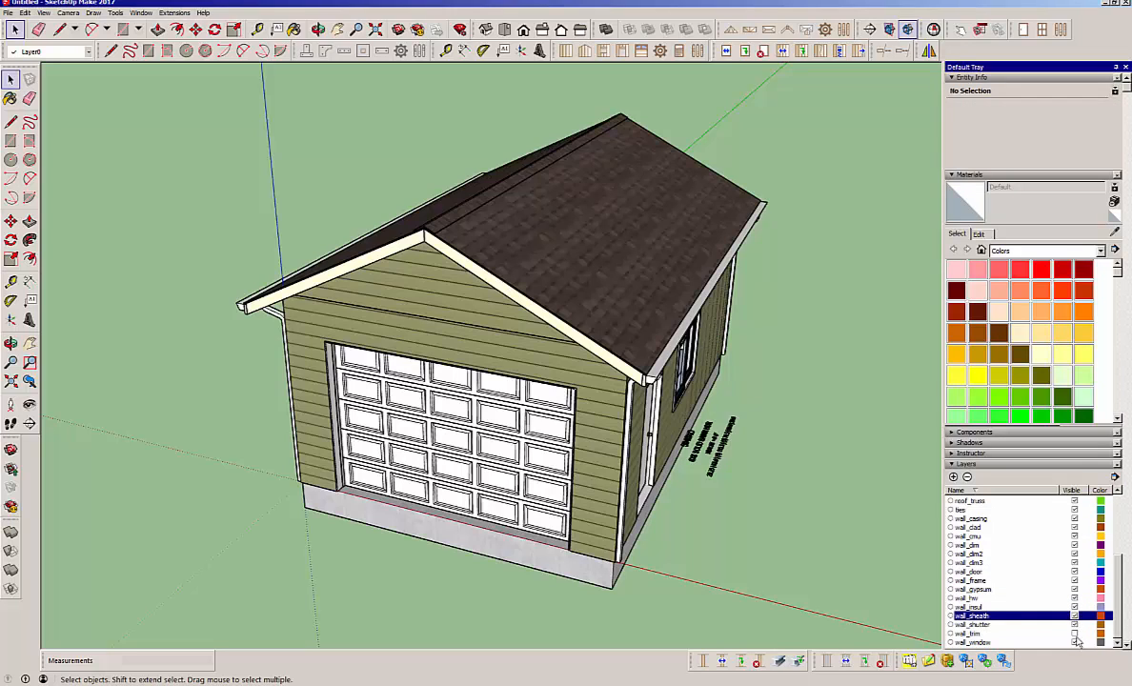
click(1075, 632)
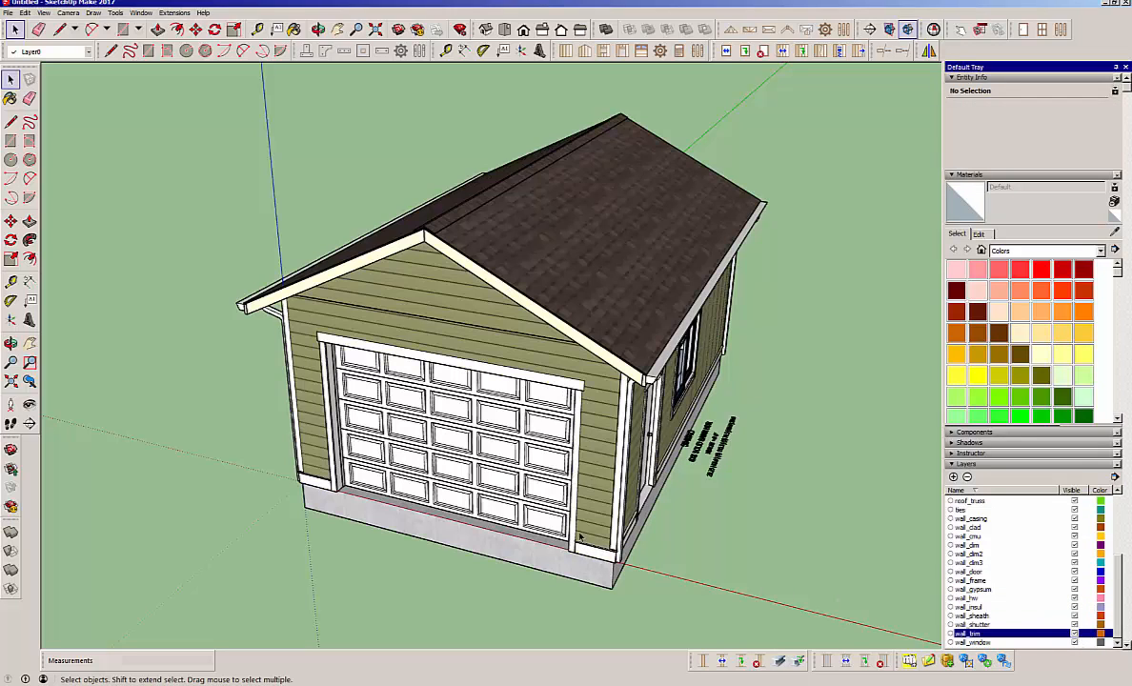
Hide the wall_gypsum layer of the garage model.
middle_drag(580, 536, 867, 410)
middle_drag(442, 396, 752, 392)
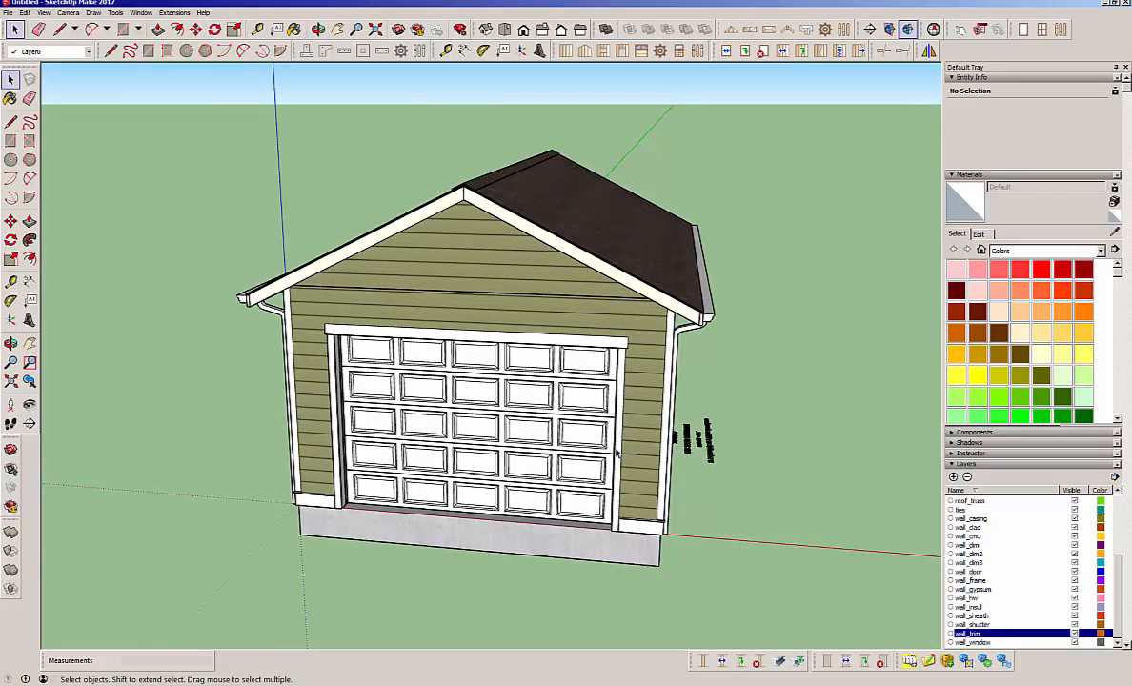
middle_drag(485, 399, 390, 397)
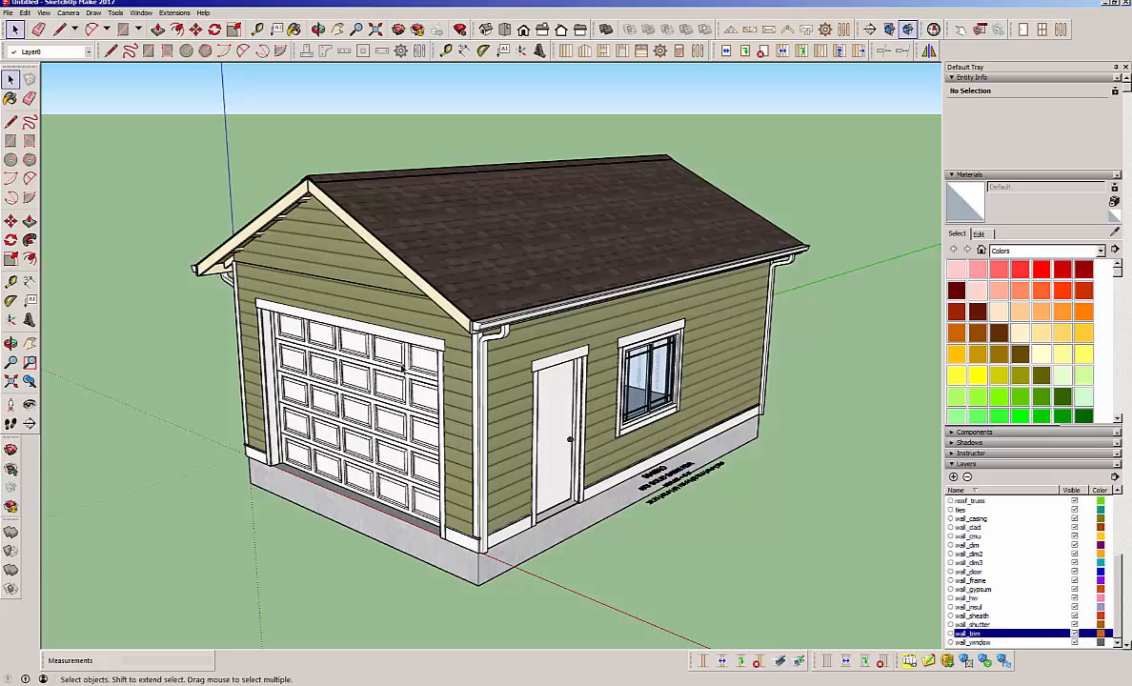
middle_drag(403, 368, 586, 378)
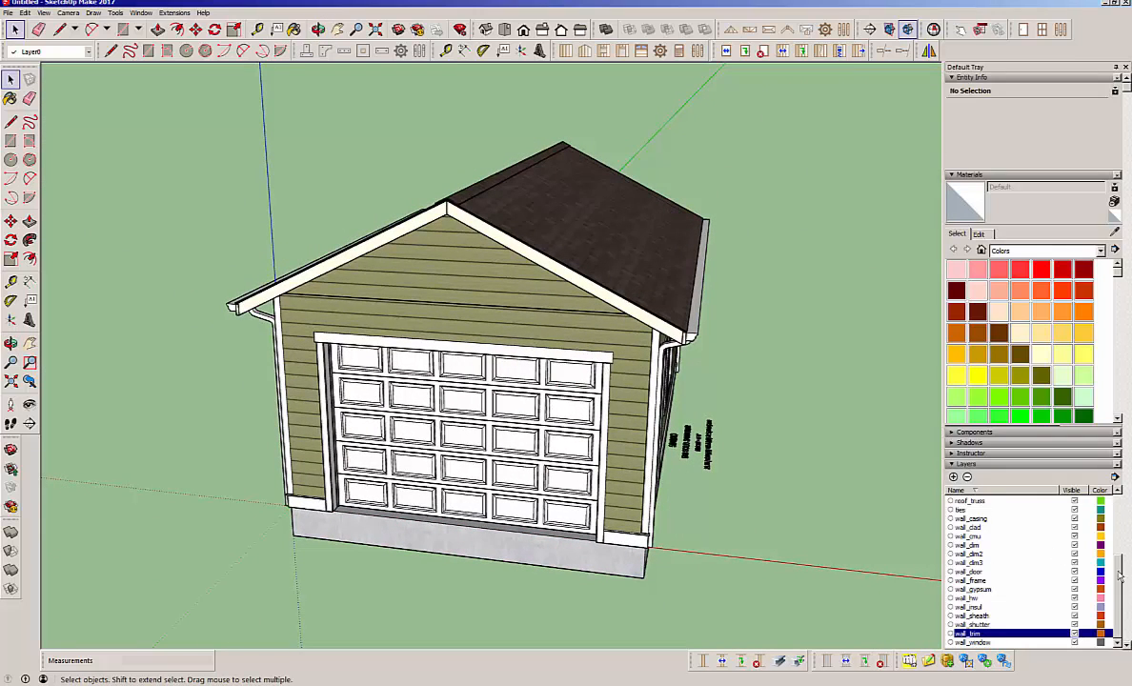
mouse_move(1116, 574)
mouse_down()
mouse_move(1115, 515)
mouse_move(1122, 588)
mouse_up()
click(1076, 590)
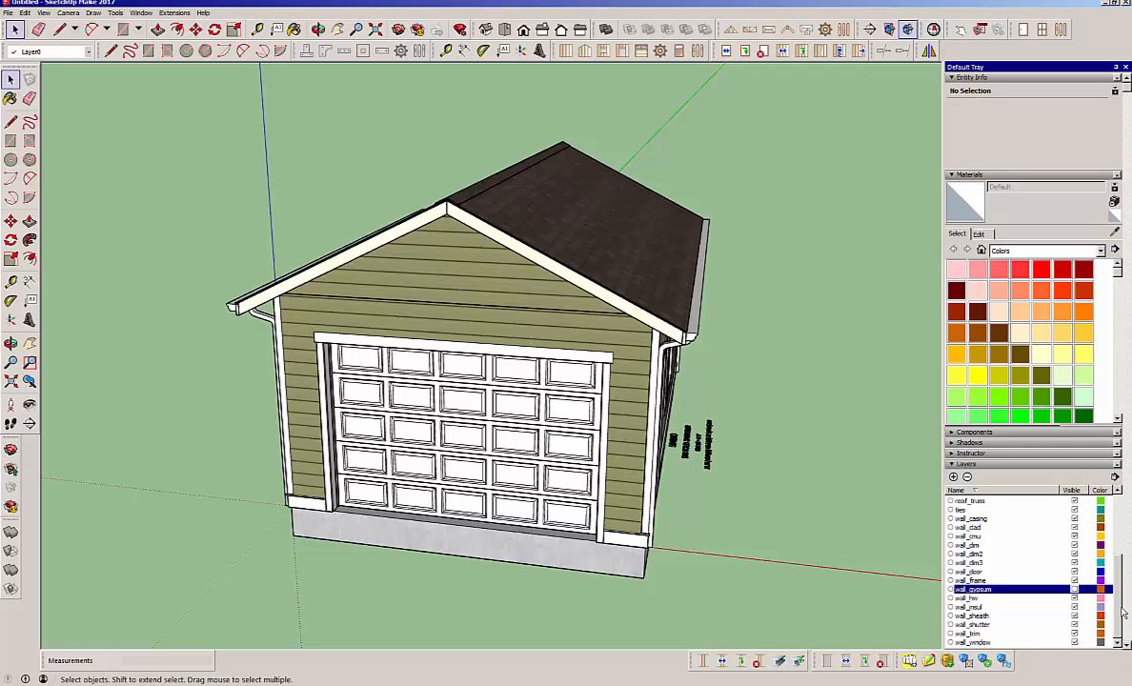
Hide the roof_clad and roof_sheath layers to expose the roof trusses.
scroll(1123, 613, up, 5)
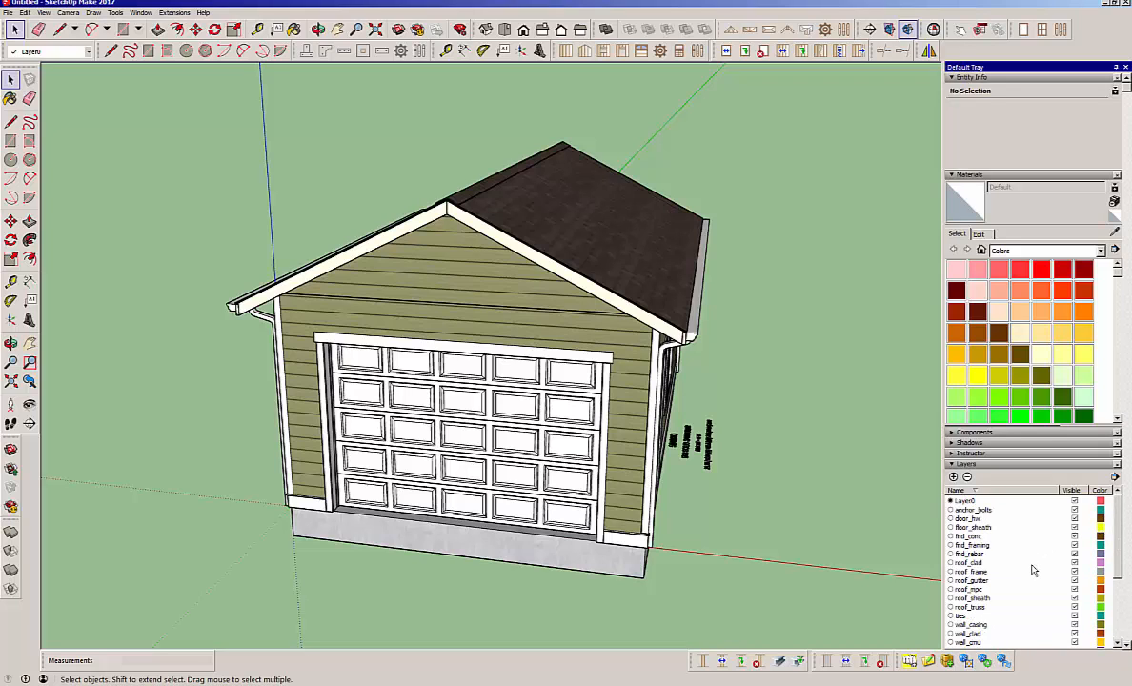
click(1075, 563)
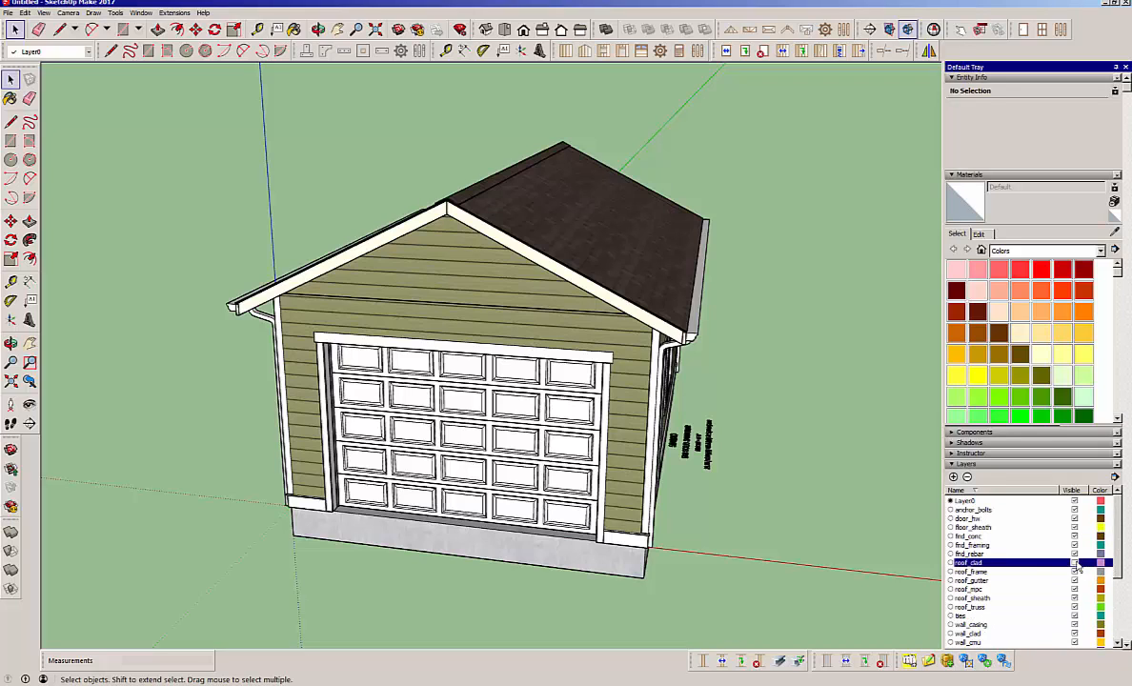
click(1075, 563)
middle_drag(539, 286, 412, 355)
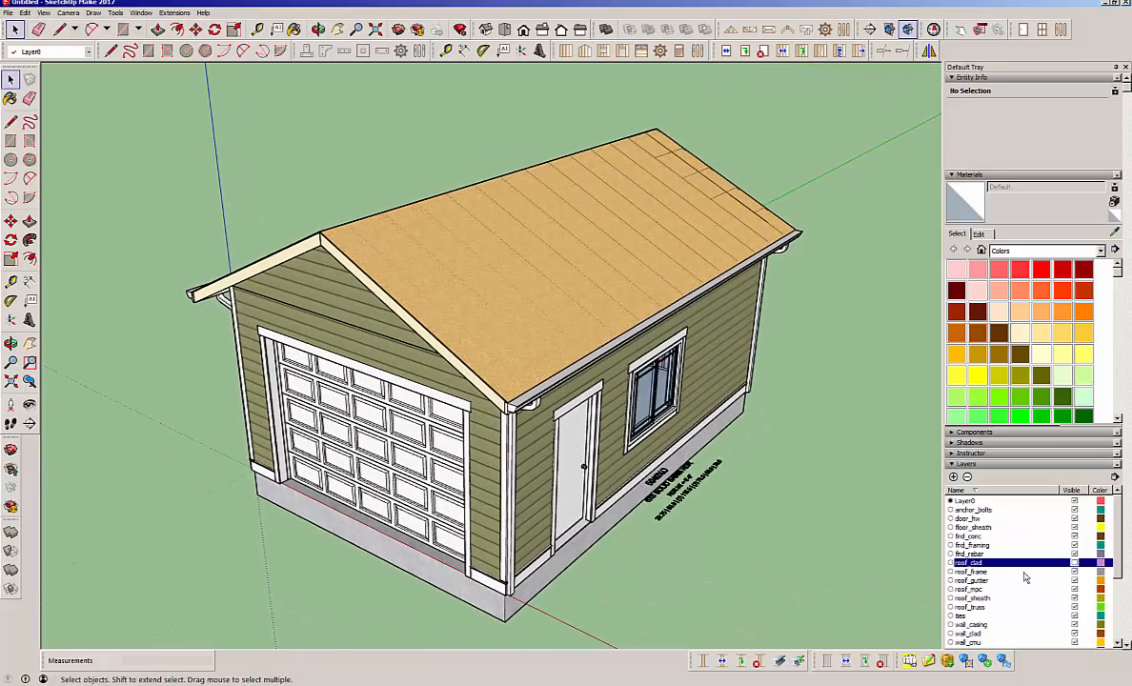
click(1076, 599)
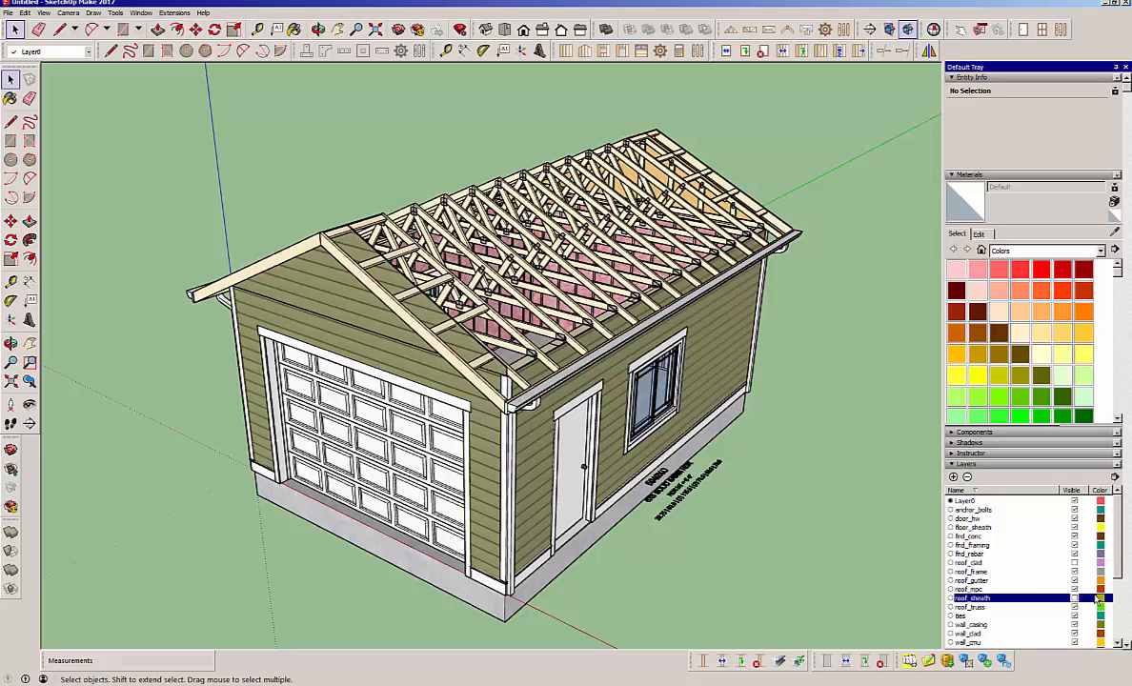
Show the wall_gypsum layer briefly to view the interior wall finish, and hide it again.
scroll(1119, 593, down, 2)
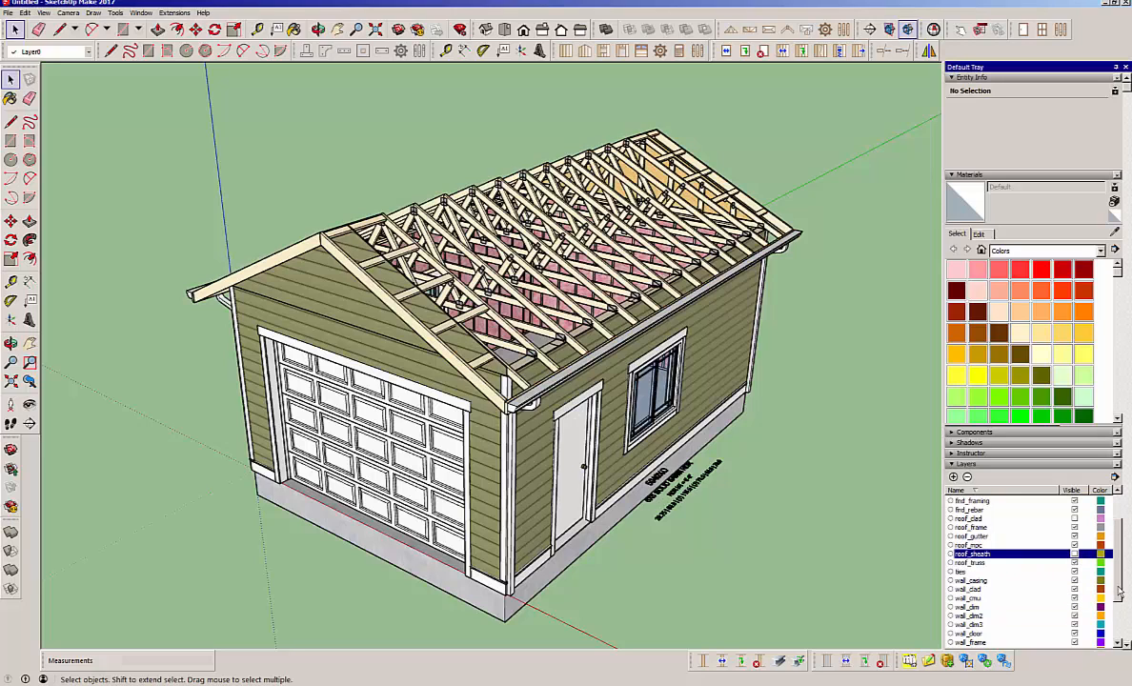
drag(1120, 593, 1120, 618)
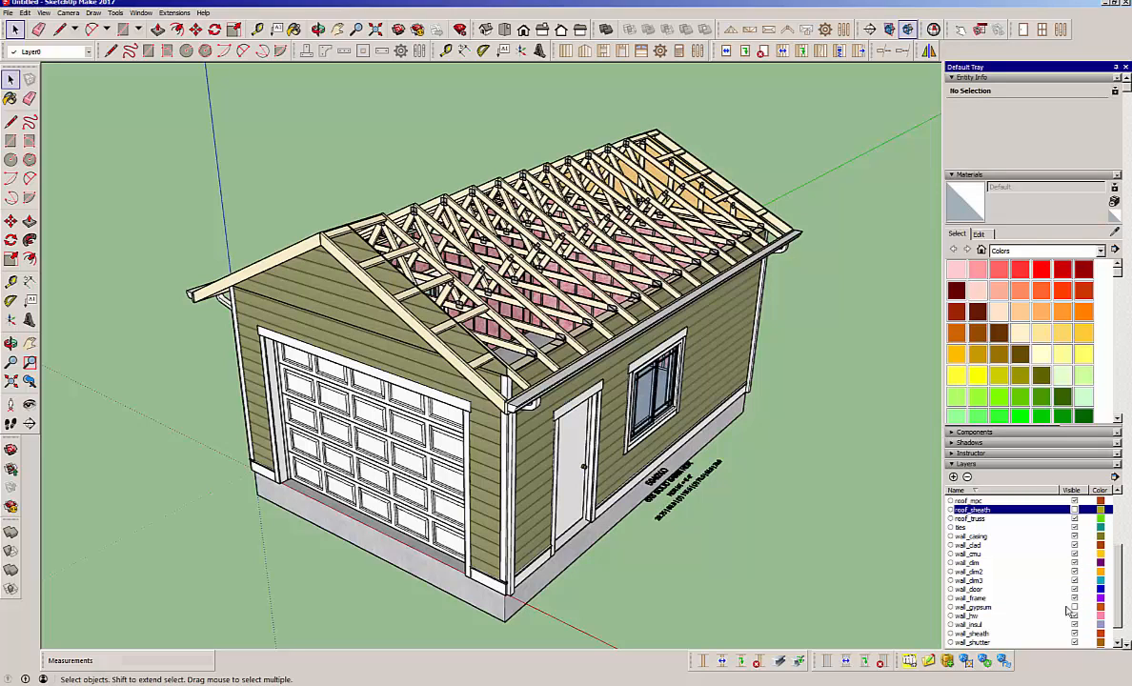
click(1076, 607)
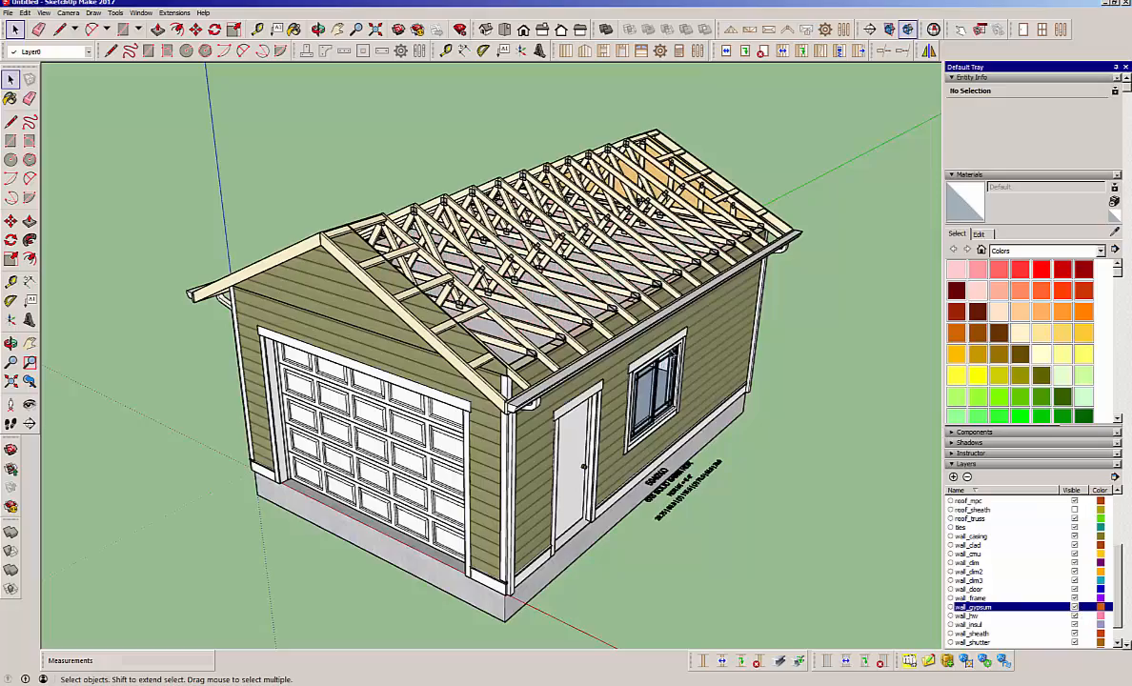
middle_drag(629, 296, 648, 252)
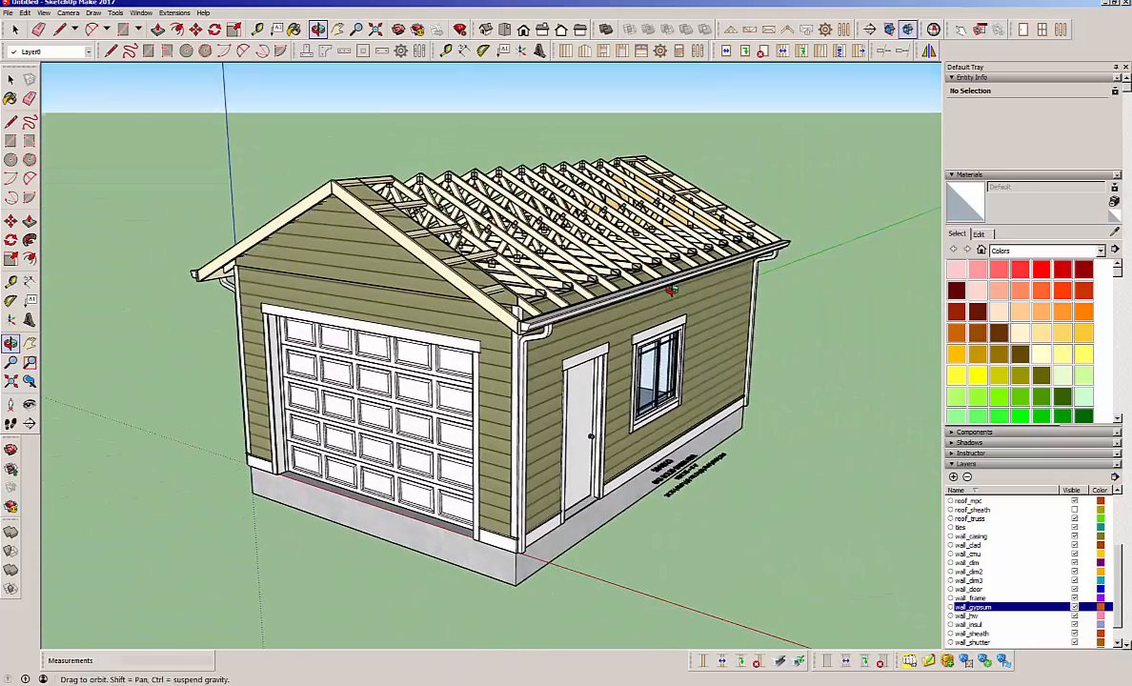
click(1075, 607)
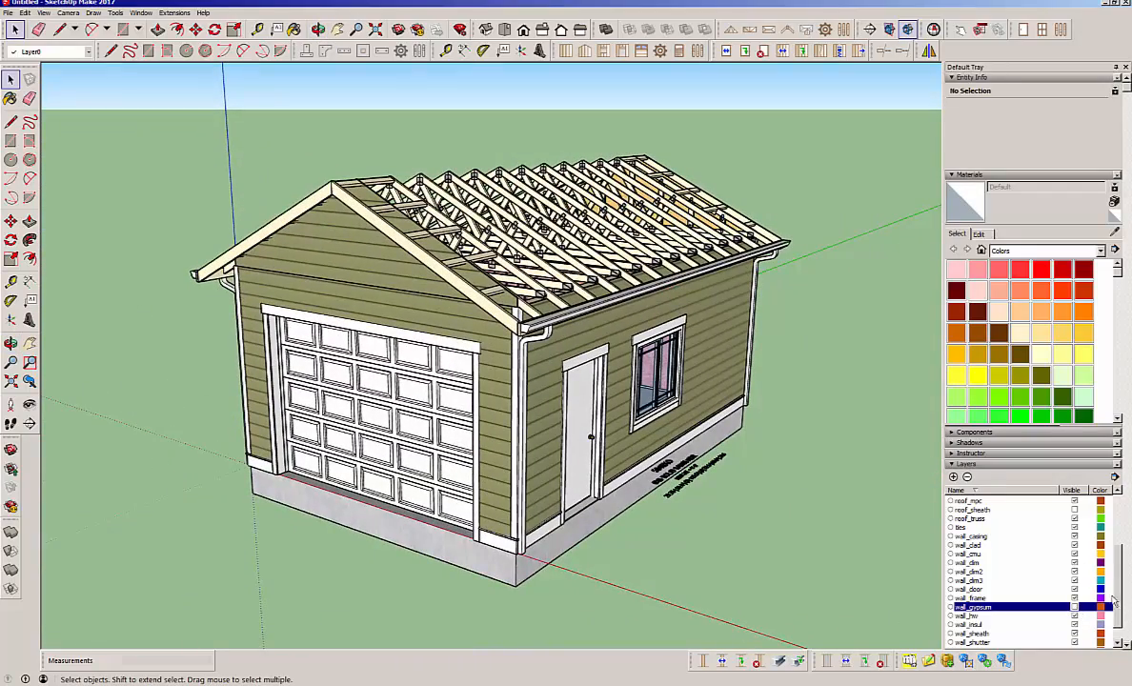
Hide the wall_insul, wall_clad and wall_sheath layers to expose the wall framing.
scroll(1122, 606, down, 1)
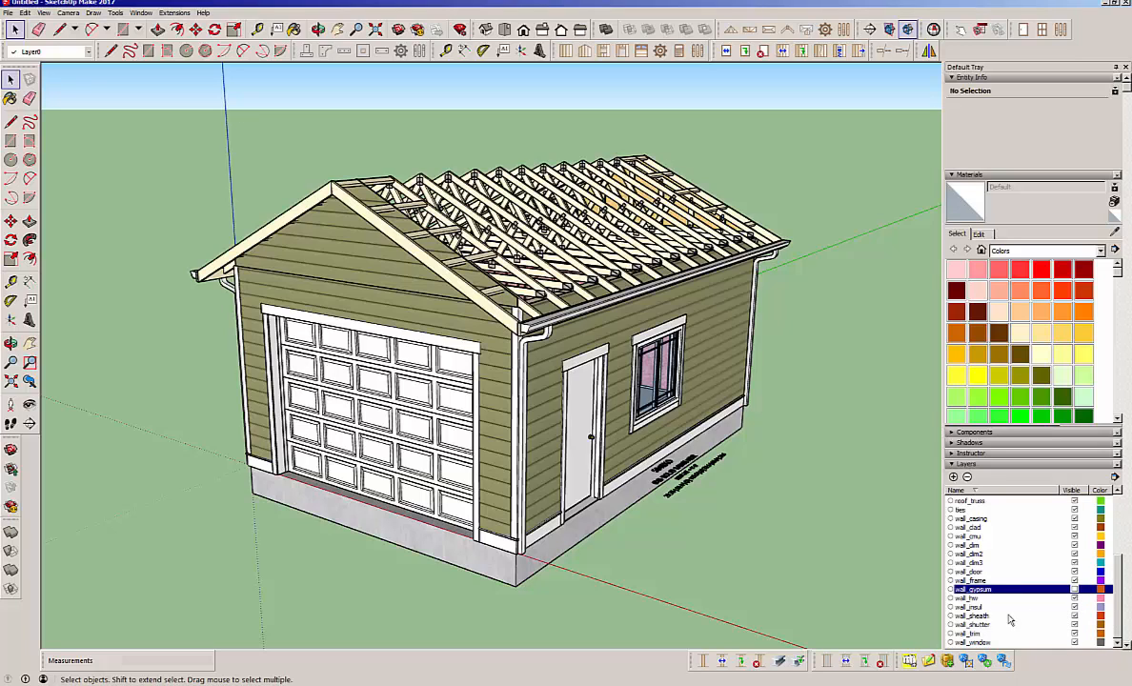
click(1075, 607)
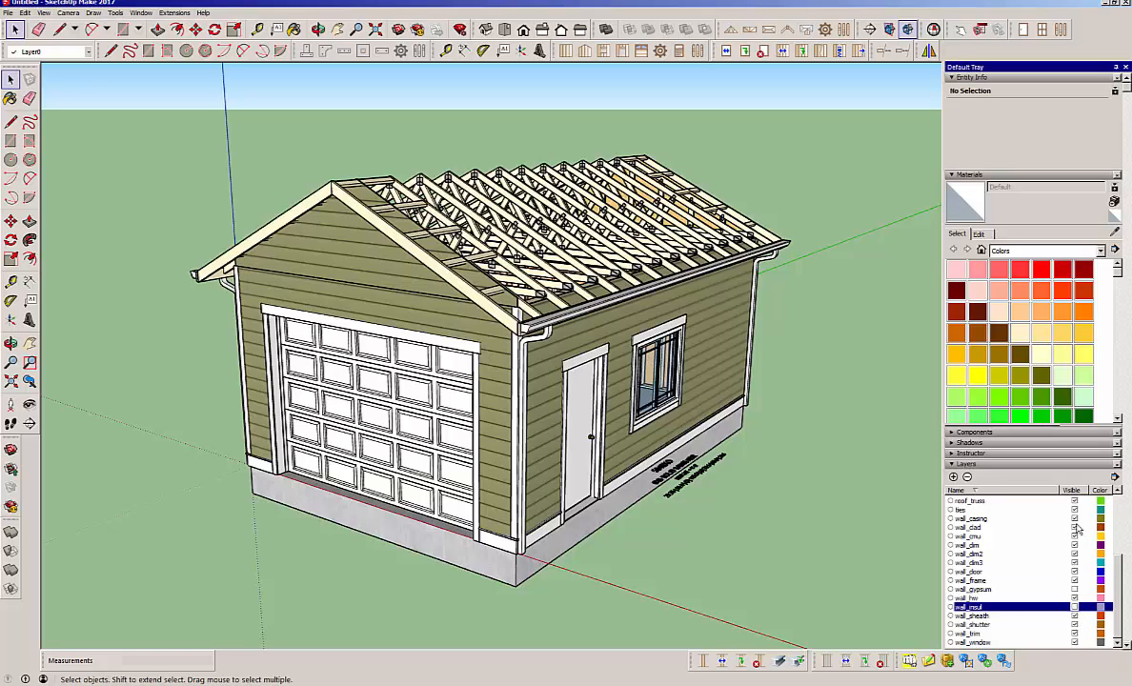
click(1075, 528)
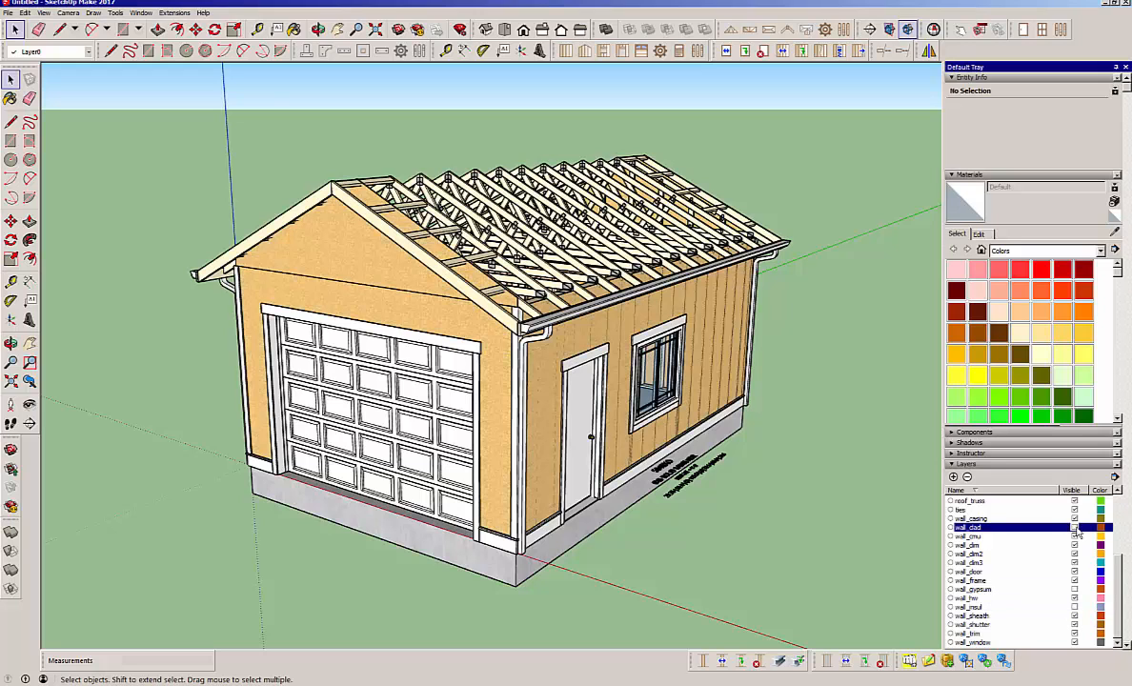
click(1075, 617)
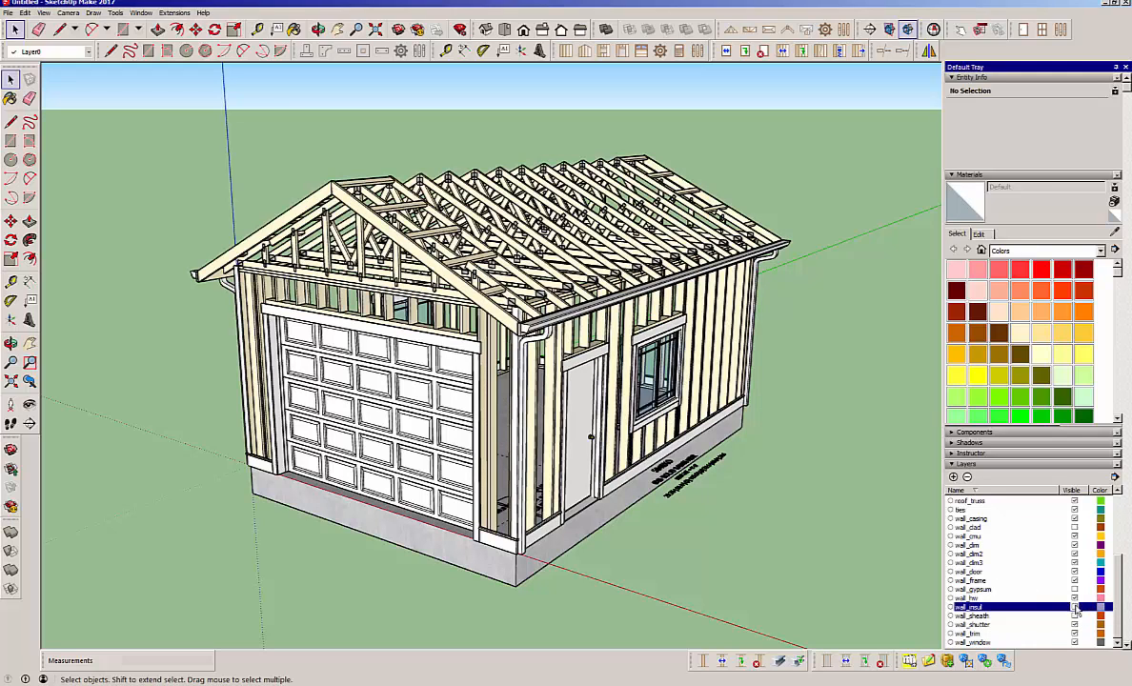
Show the wall_insul layer briefly to inspect the insulation between the studs, and hide it again.
click(1075, 607)
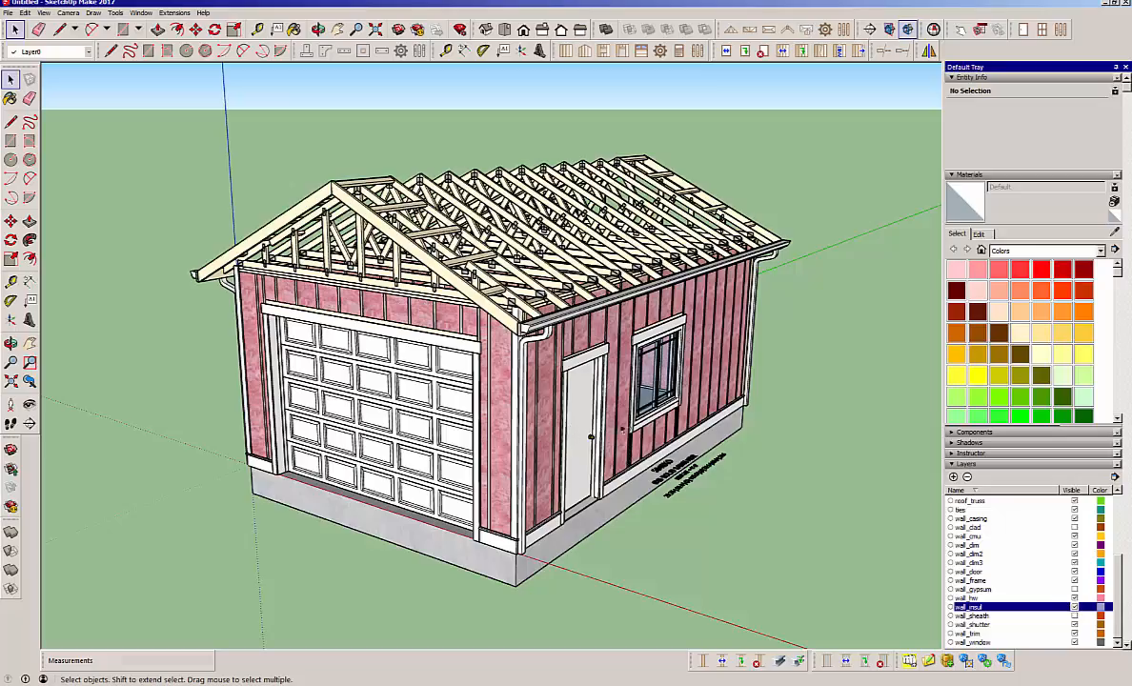
middle_drag(622, 430, 496, 434)
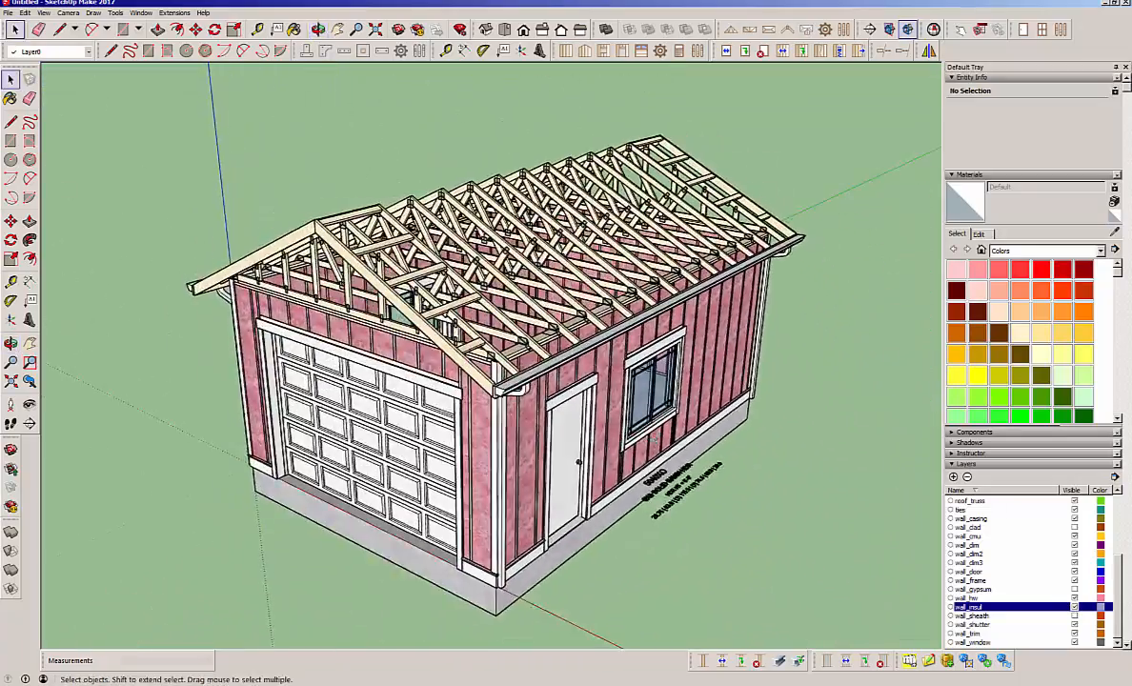
click(1074, 607)
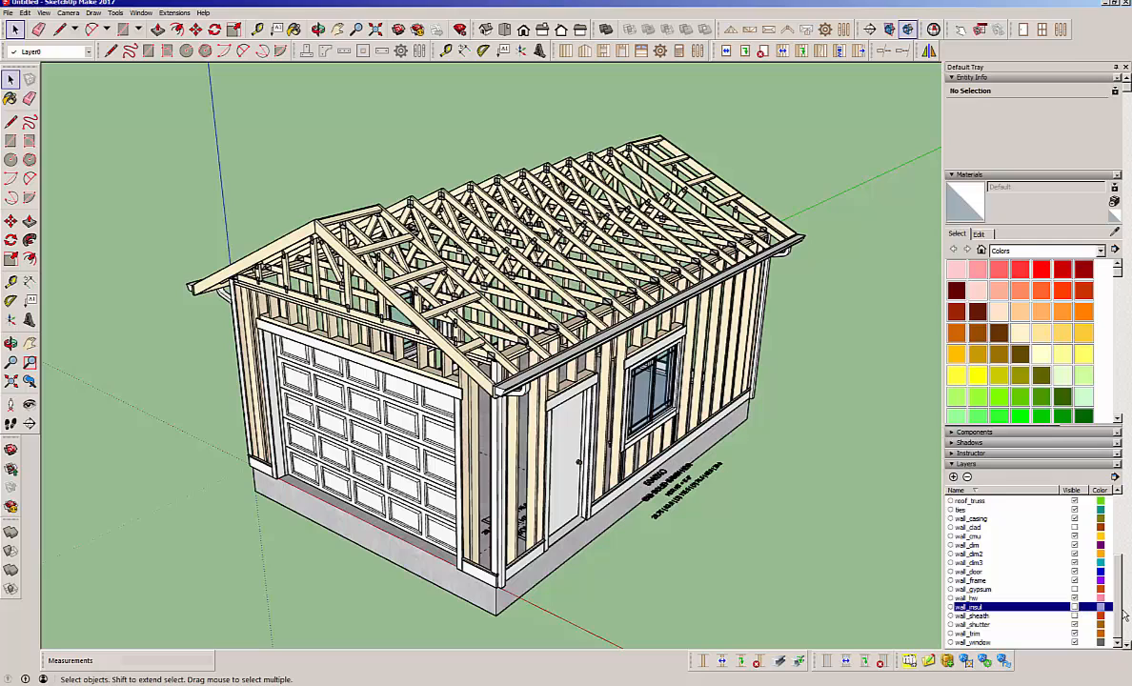
Hide the wall_trim and roof_gutter layers.
click(1074, 634)
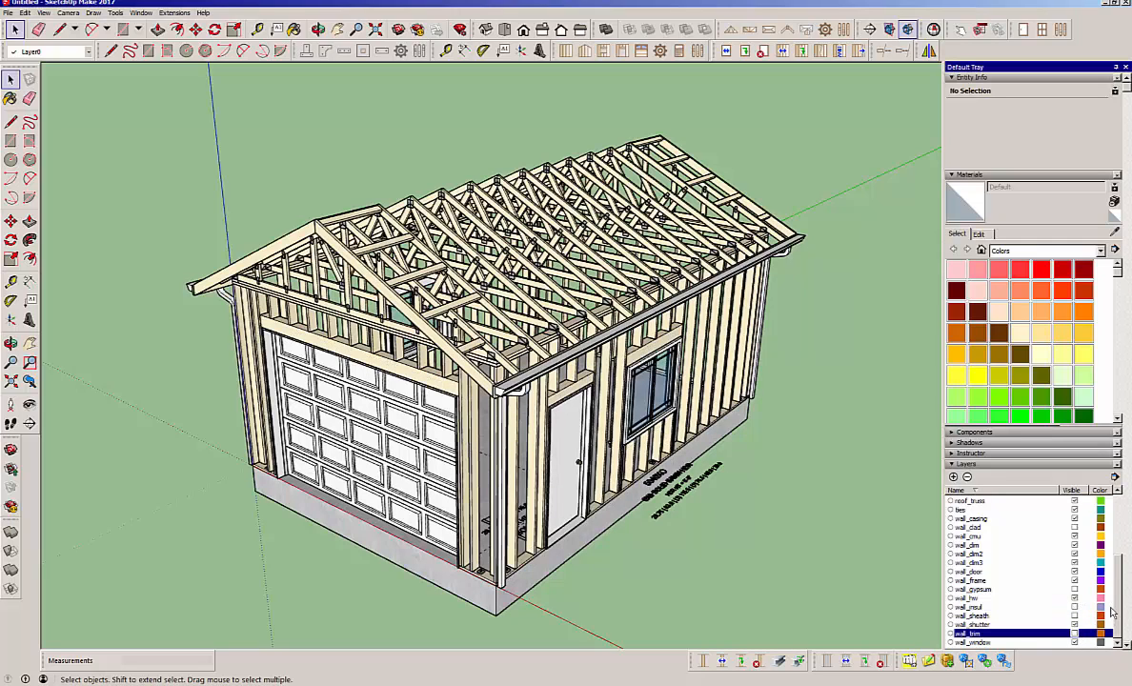
drag(1116, 593, 1115, 558)
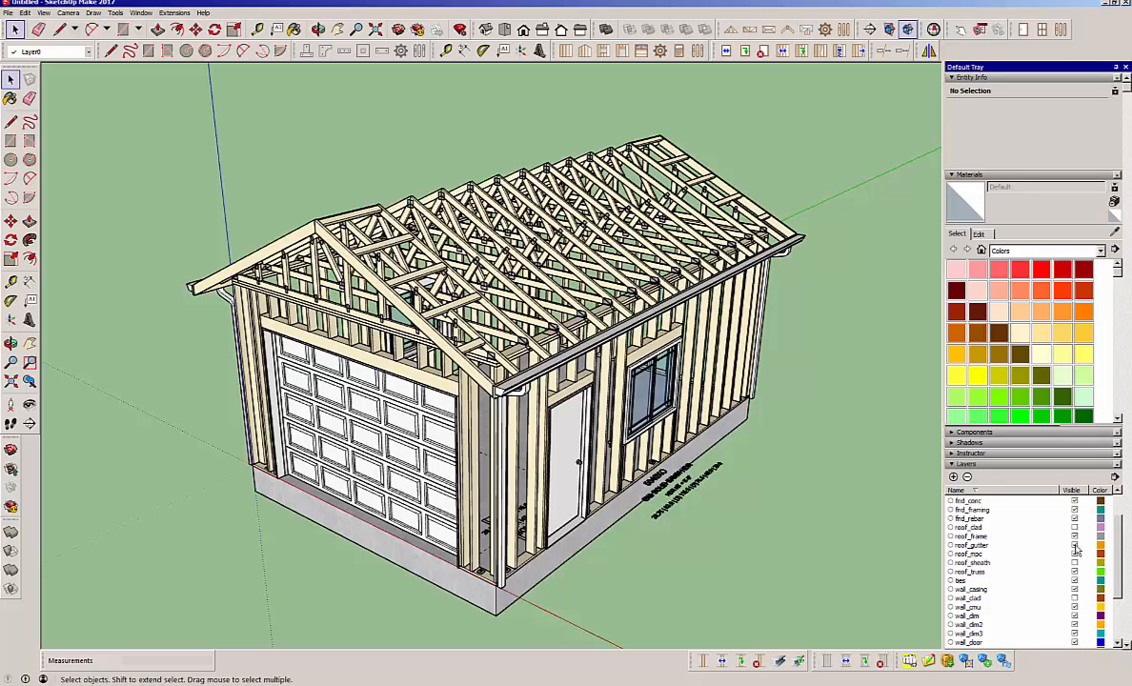
click(1075, 546)
click(982, 545)
middle_drag(436, 462, 612, 387)
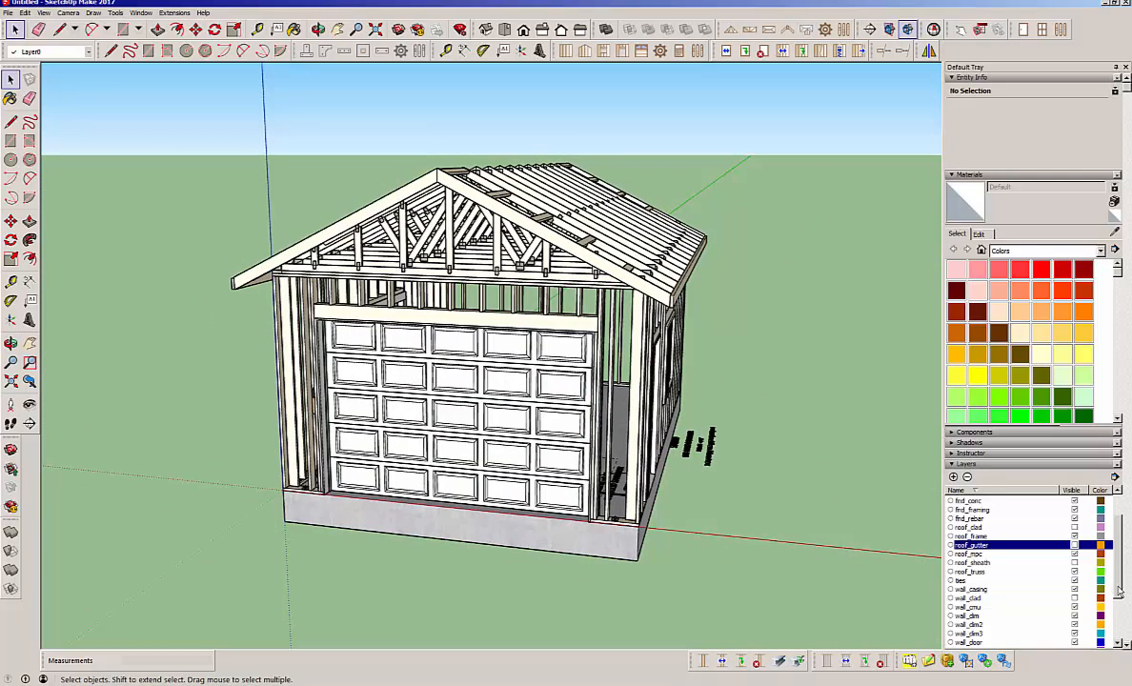
Hide the door_hw and wall_door layers to remove the doors from view.
click(1118, 581)
drag(1116, 569, 1118, 539)
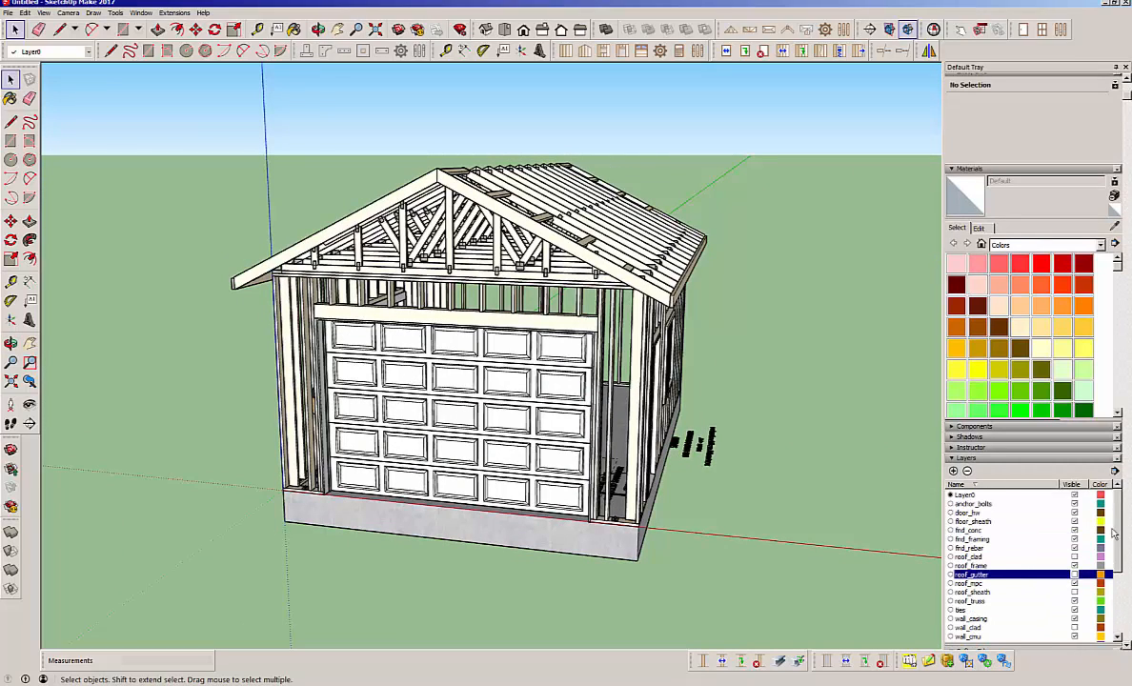
click(1074, 515)
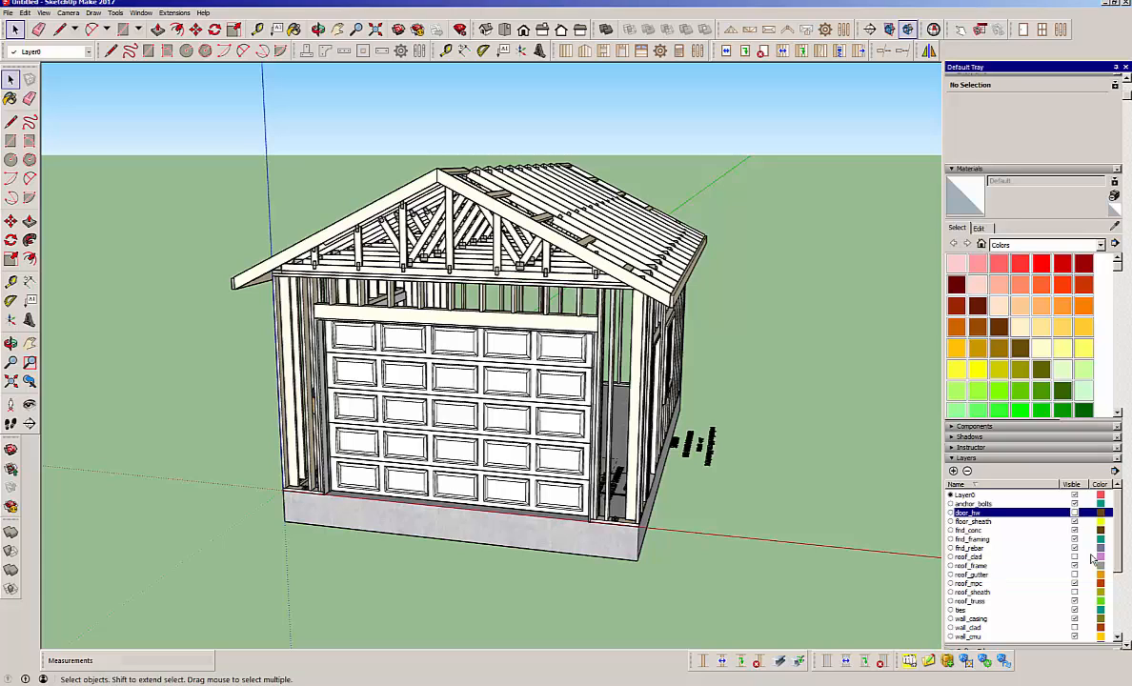
scroll(1115, 572, down, 3)
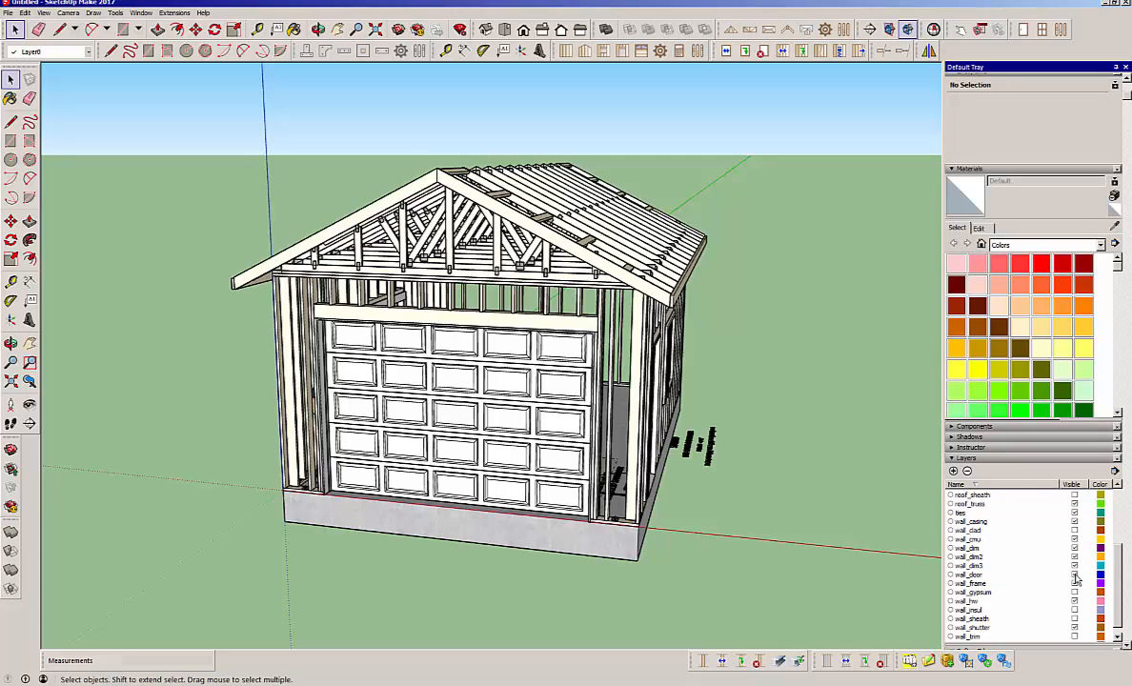
click(1074, 575)
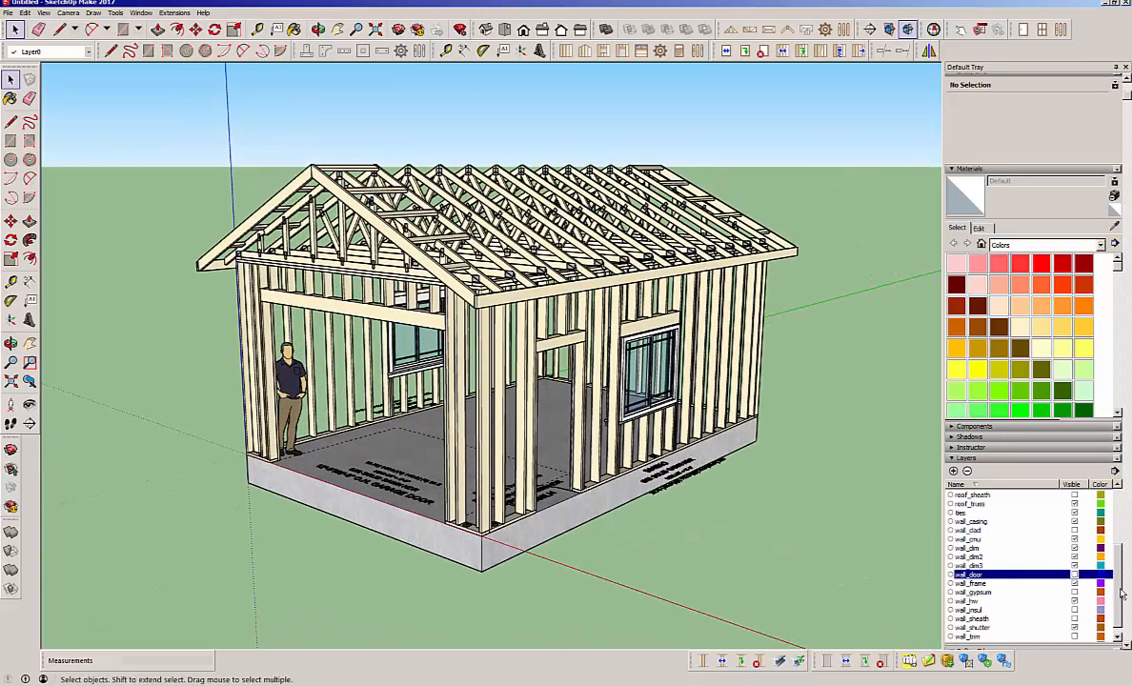
Hide the wall_window and wall_casing layers so the window openings show only framing.
scroll(1087, 625, down, 1)
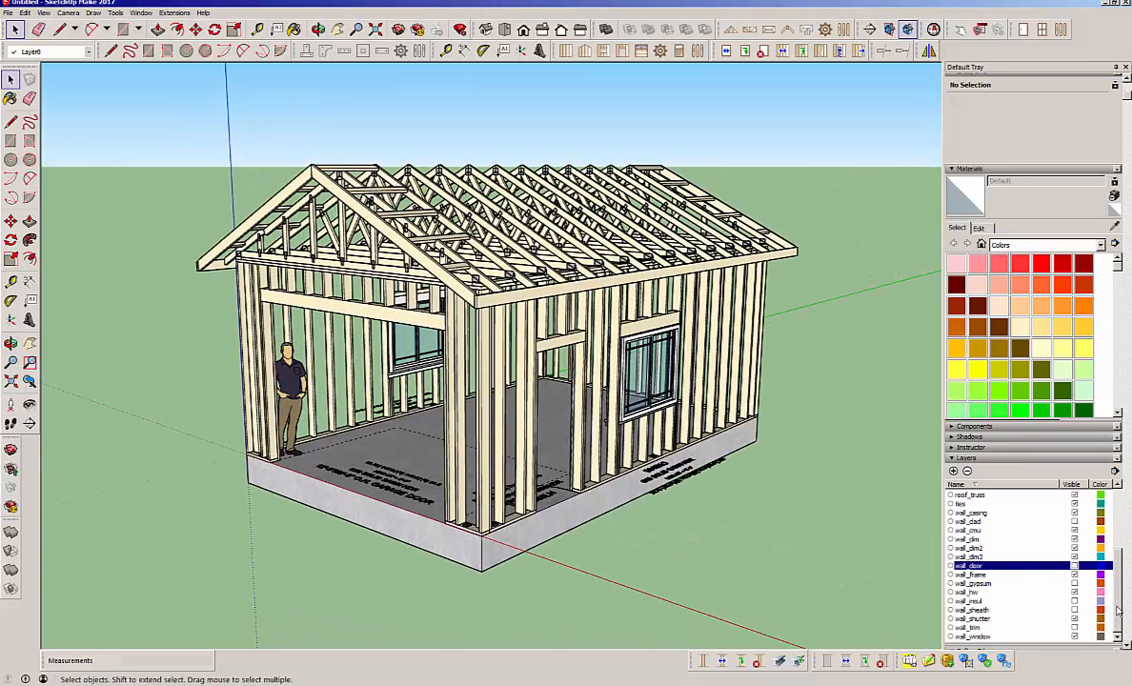
click(1074, 637)
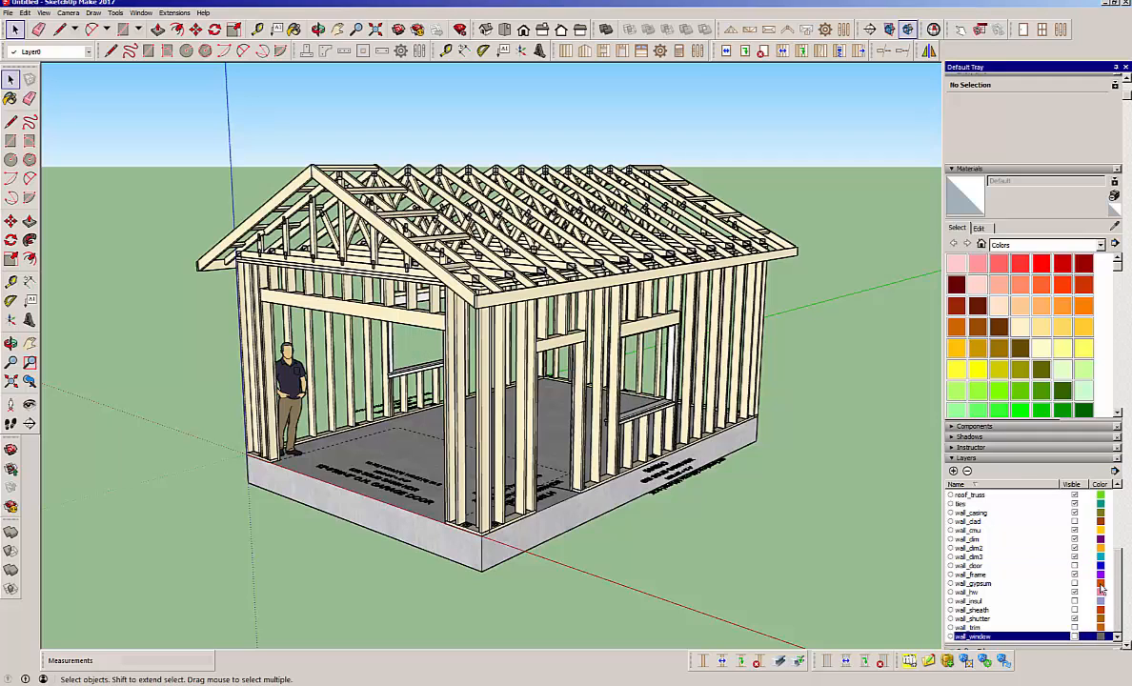
click(1075, 513)
click(1075, 512)
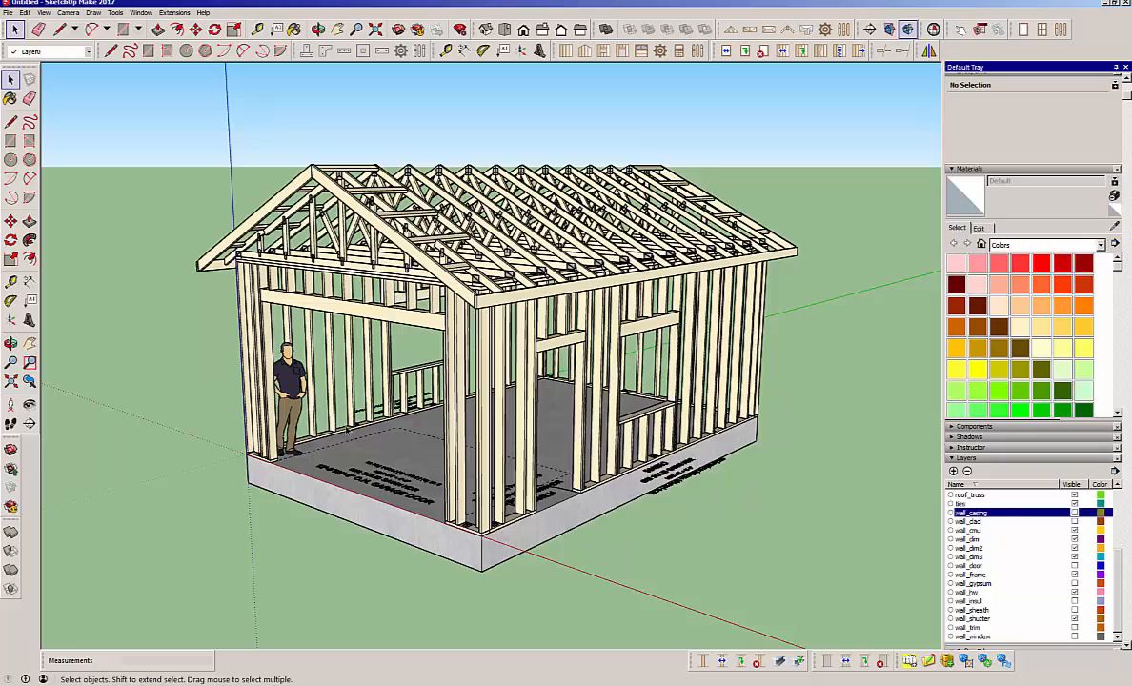
Examine the framing around the garage door opening and the front gable truss from several angles.
middle_drag(323, 399, 422, 479)
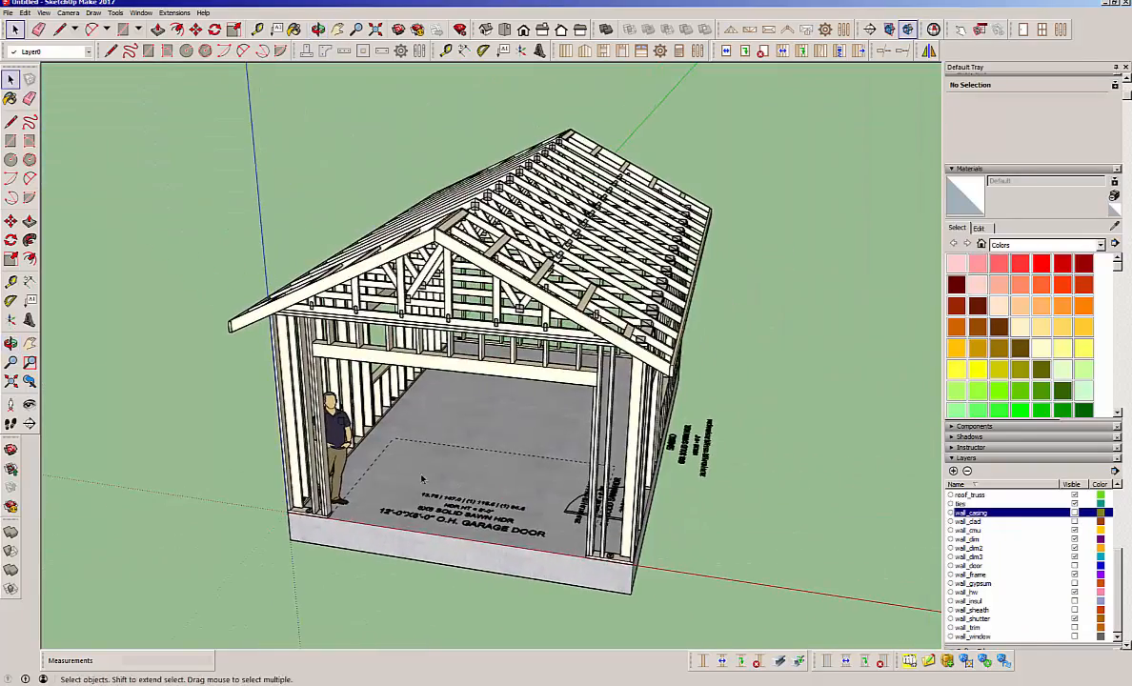
middle_drag(297, 467, 406, 366)
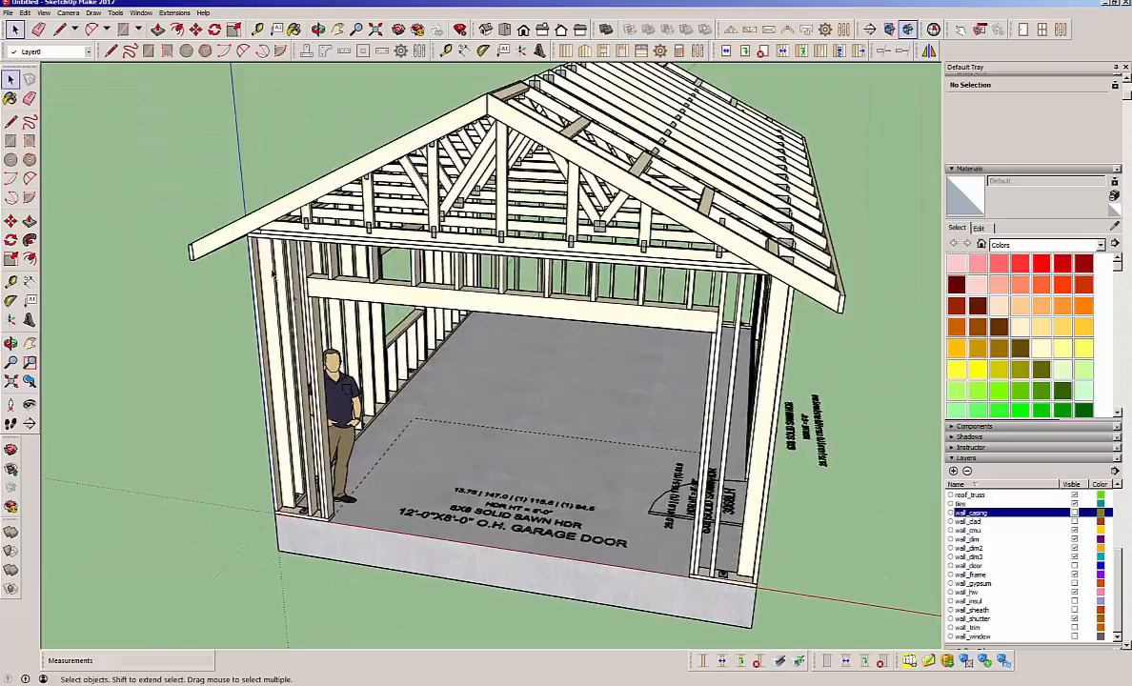
middle_drag(255, 256, 521, 280)
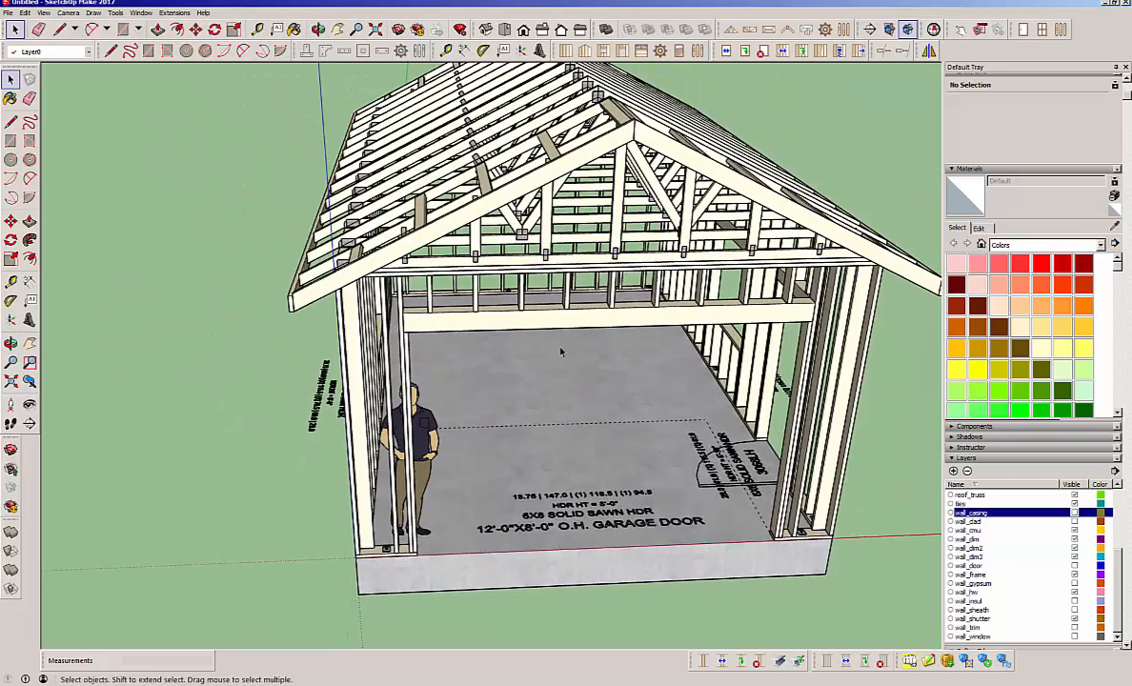
middle_drag(701, 374, 606, 526)
scroll(546, 384, down, 3)
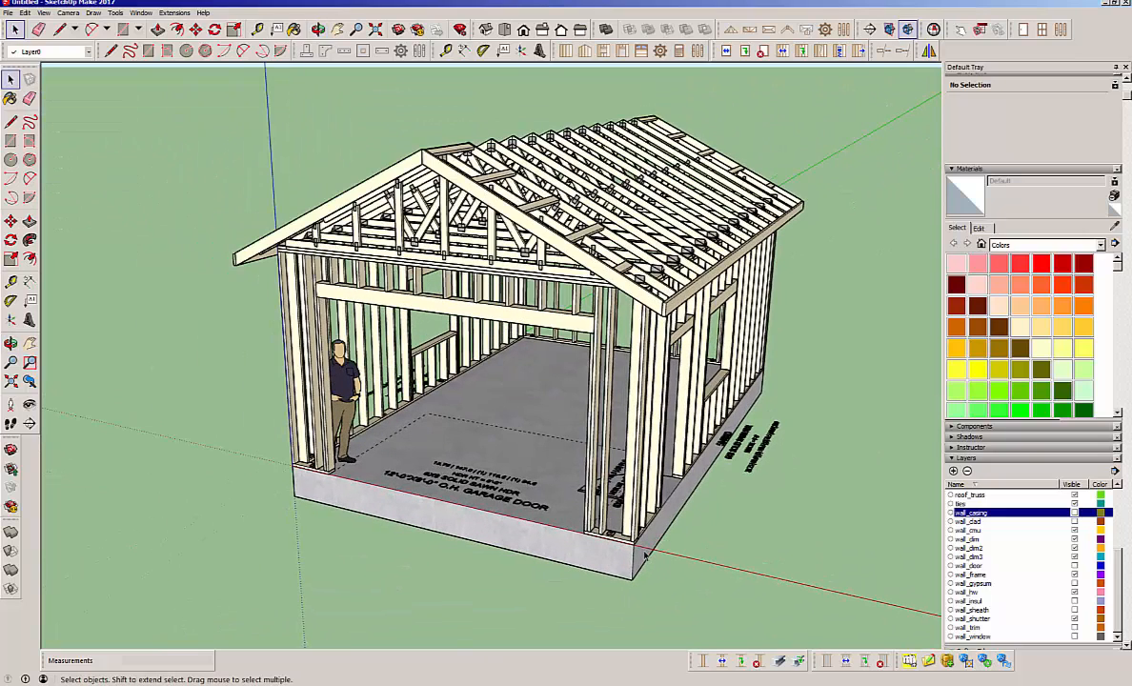
click(596, 445)
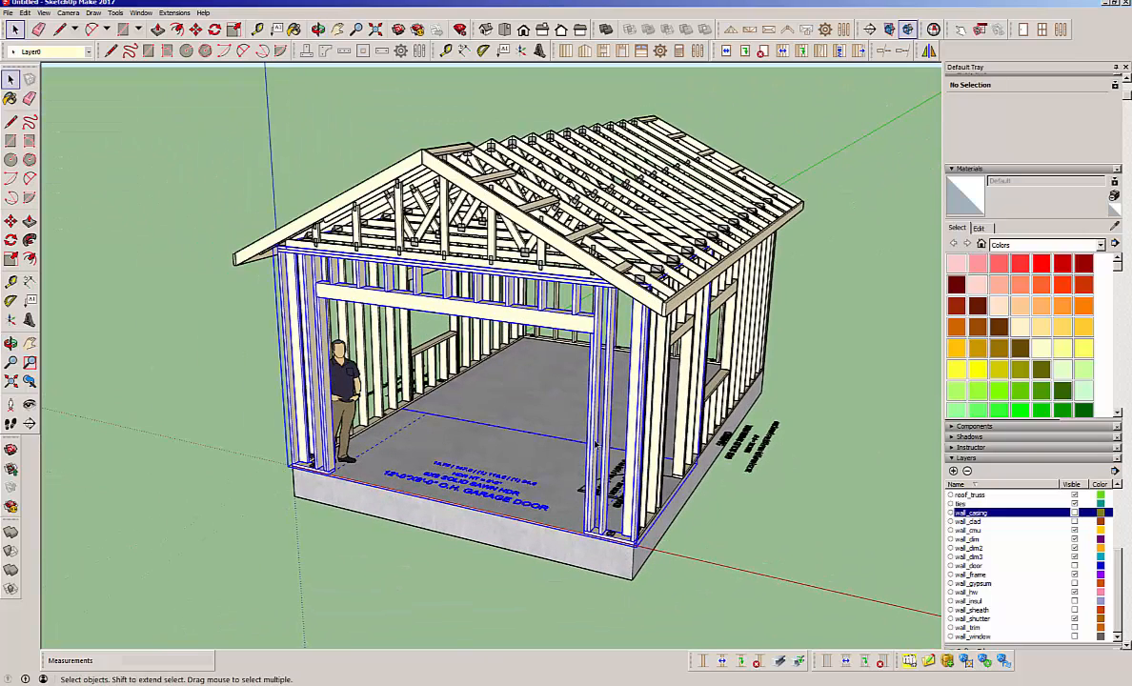
click(805, 467)
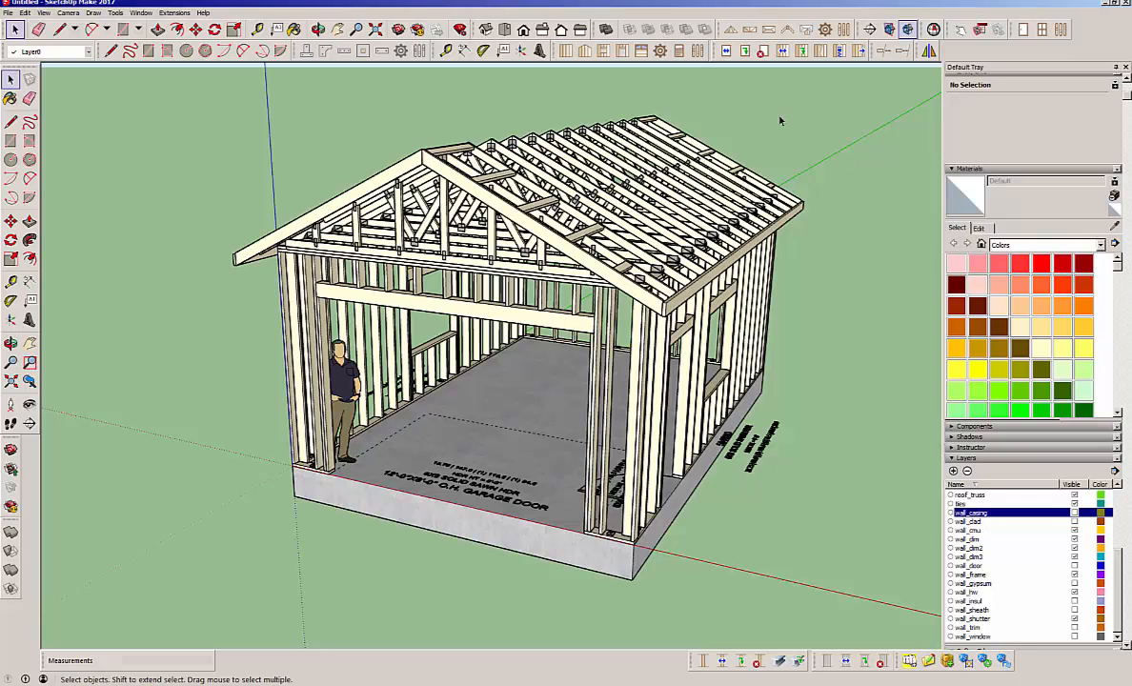
Open the garage door assembly for editing and enable its Portal Frame option.
click(690, 50)
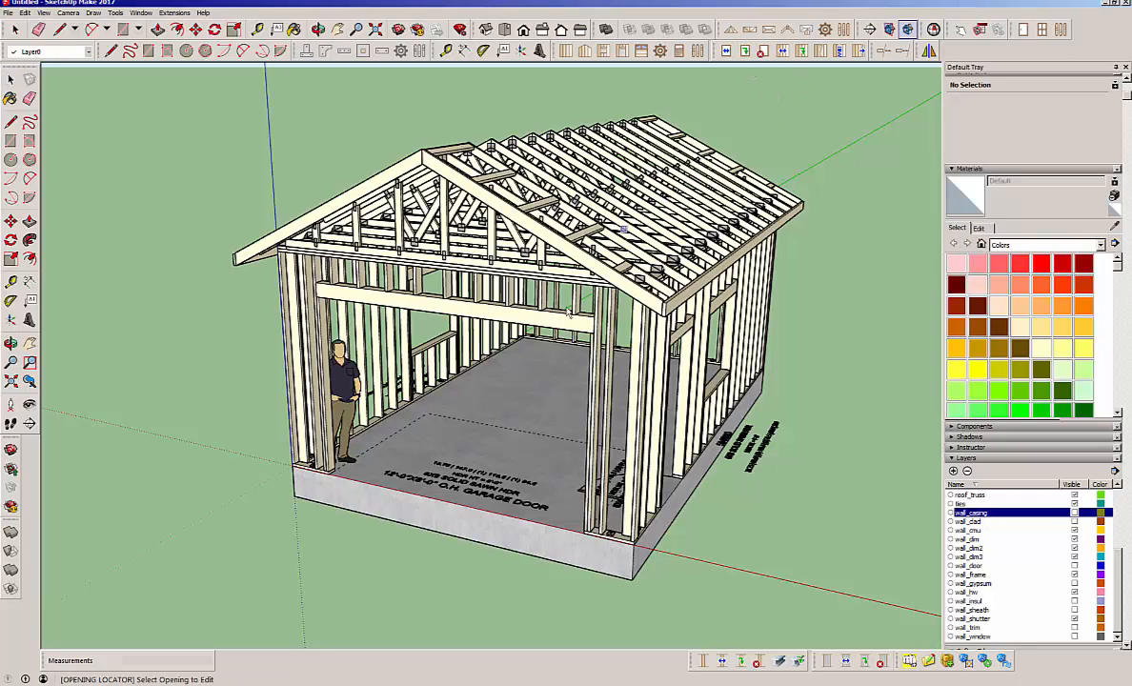
click(500, 491)
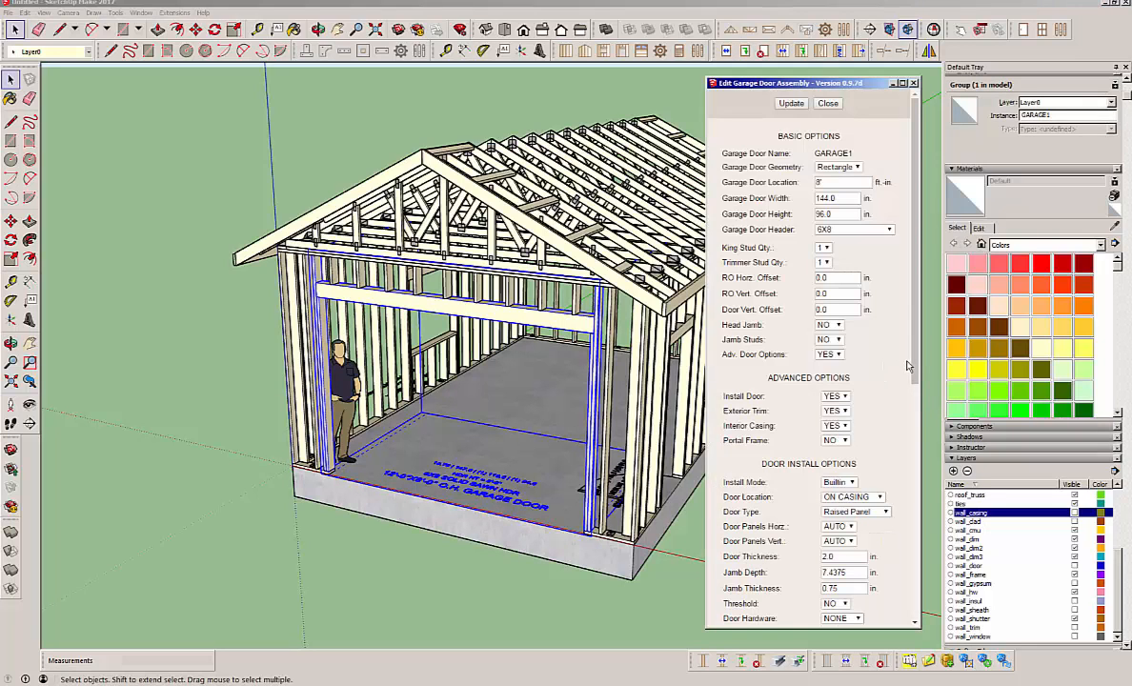
click(846, 443)
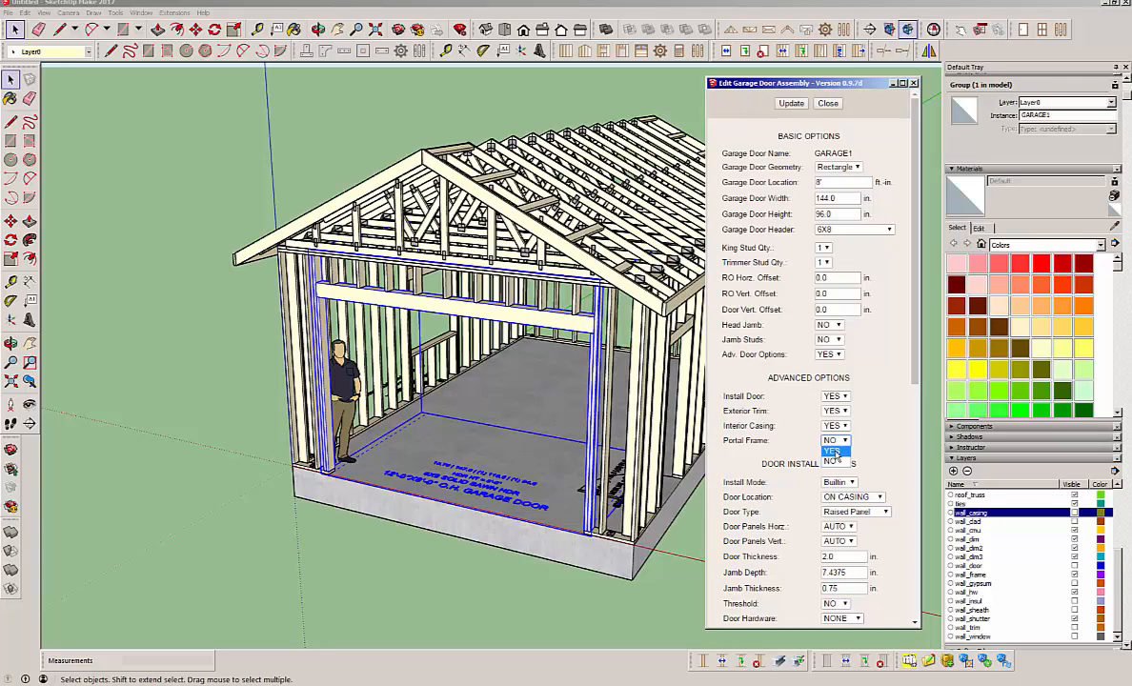
click(832, 451)
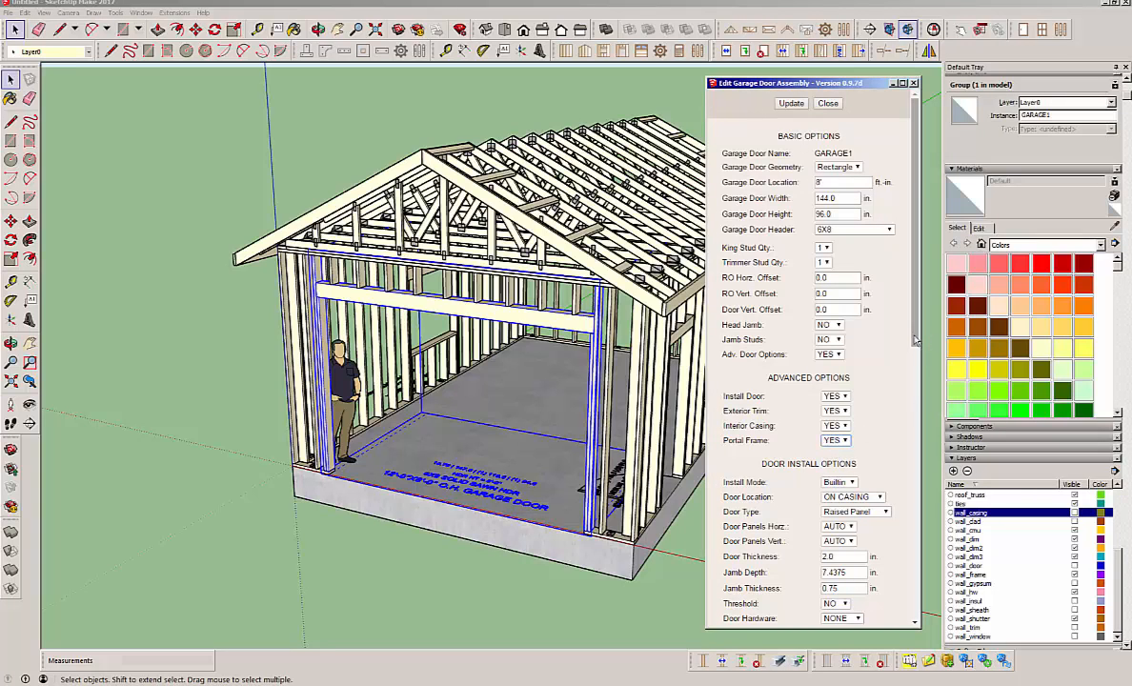
Set the left and right portal frame widths to 24 in. and update the garage door assembly.
scroll(908, 495, down, 3)
scroll(908, 495, down, 6)
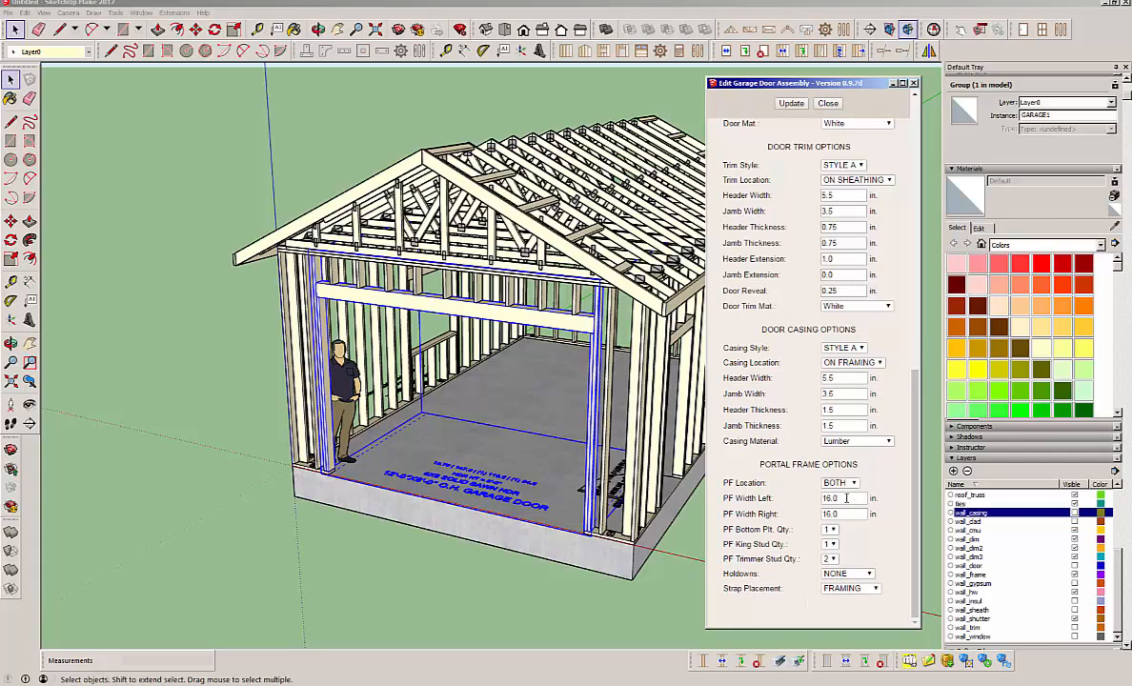
drag(846, 498, 822, 510)
text(24)
key(Tab)
text(24)
click(785, 106)
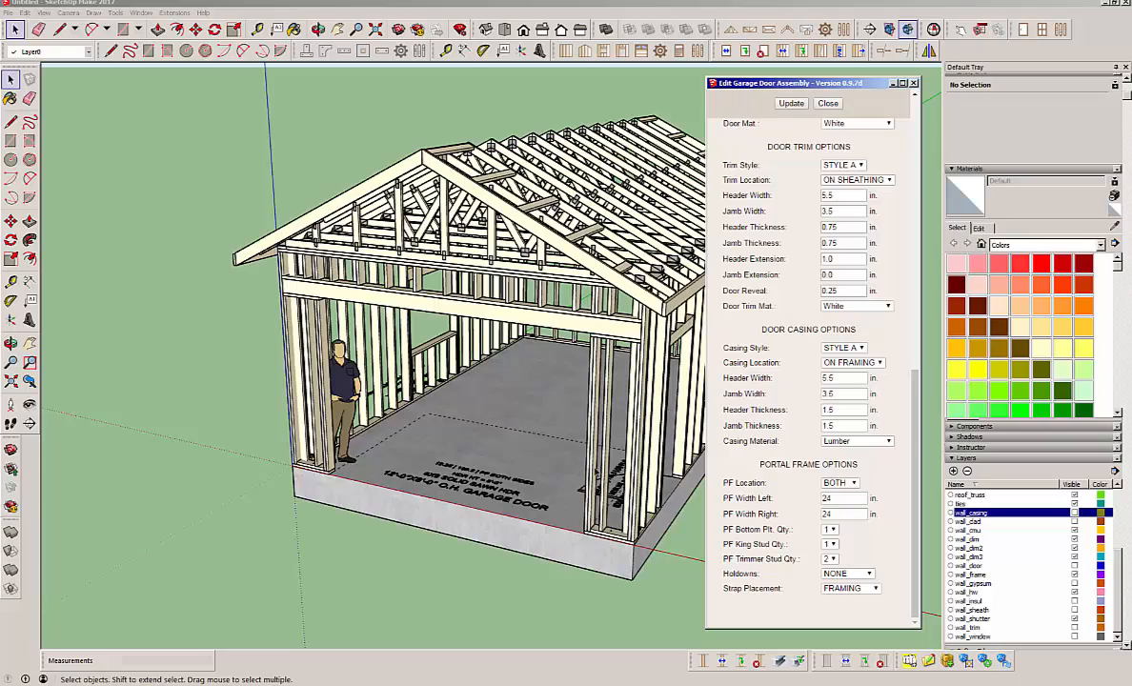
Inspect the portal frame's header and side framing around the garage door opening, and close the garage door editor.
middle_drag(276, 422, 431, 464)
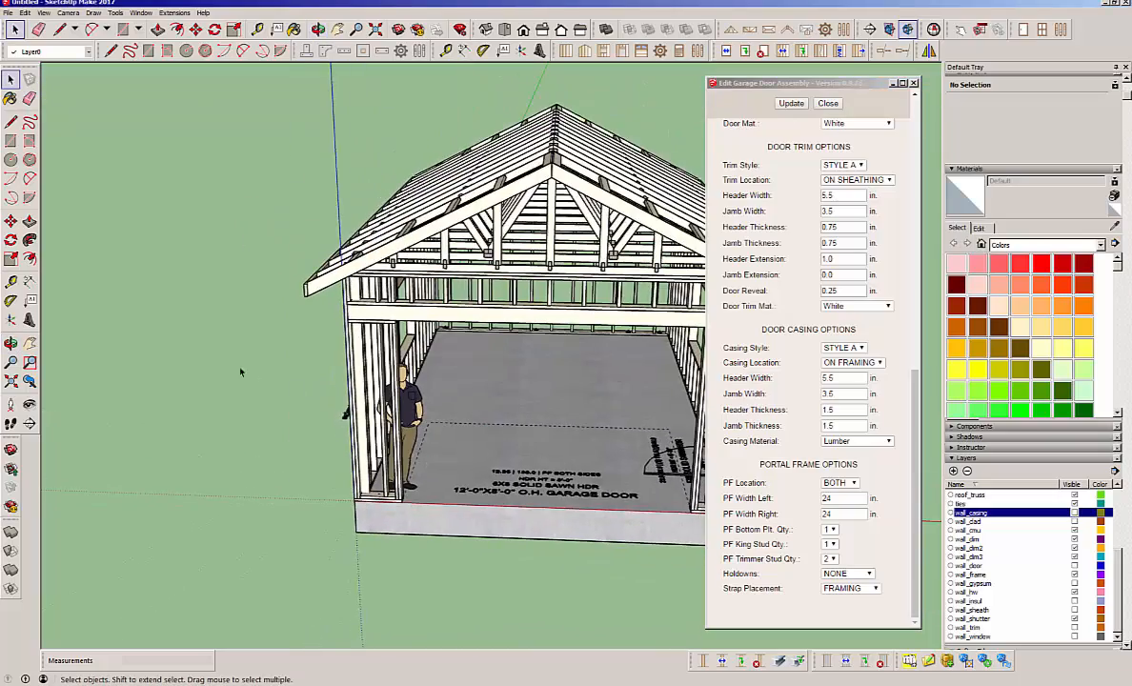
scroll(238, 370, down, 2)
middle_drag(314, 286, 376, 301)
scroll(379, 288, up, 5)
scroll(377, 288, up, 1)
scroll(334, 271, down, 1)
scroll(337, 268, down, 2)
middle_drag(366, 481, 187, 521)
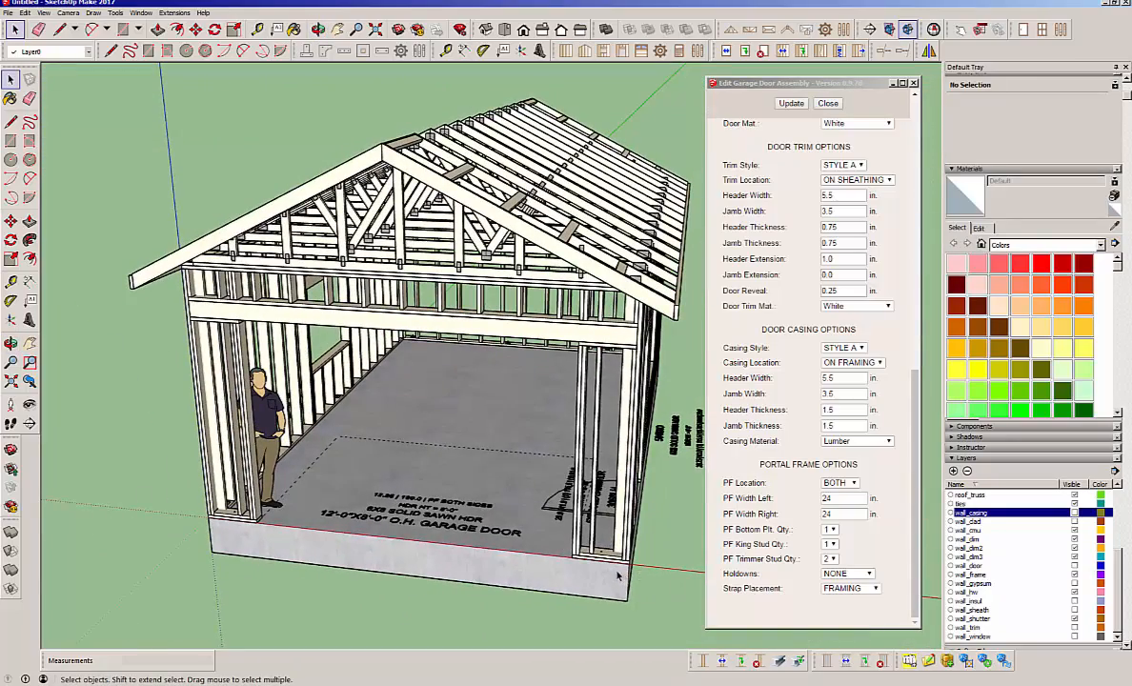
middle_drag(571, 531, 579, 394)
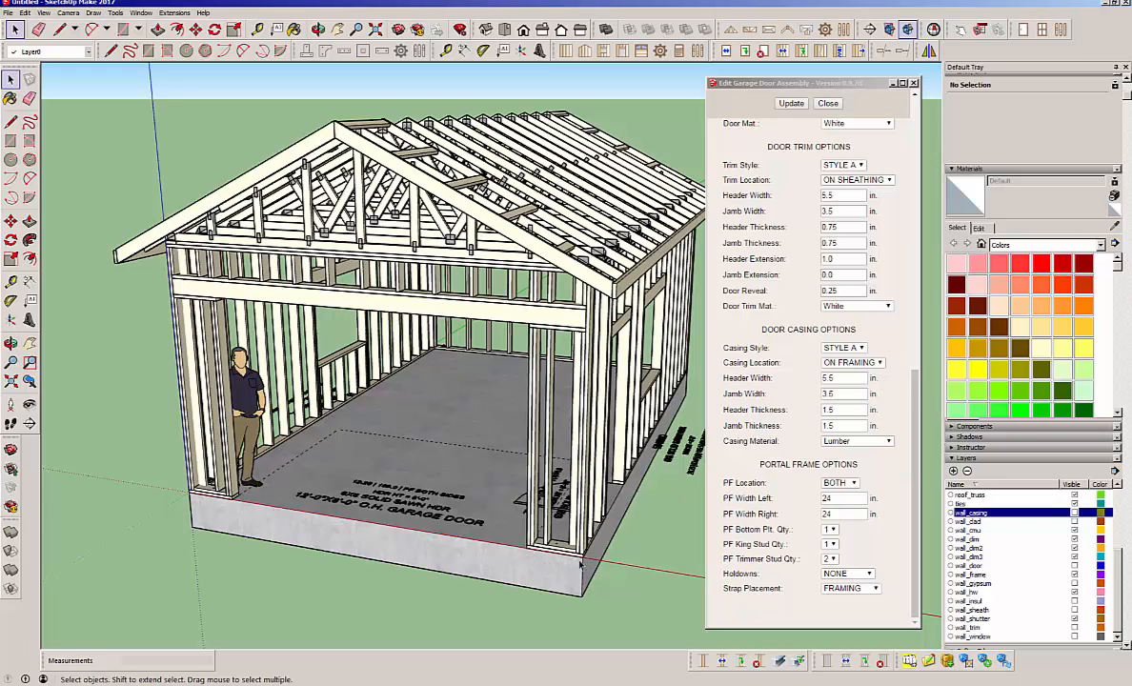
click(828, 104)
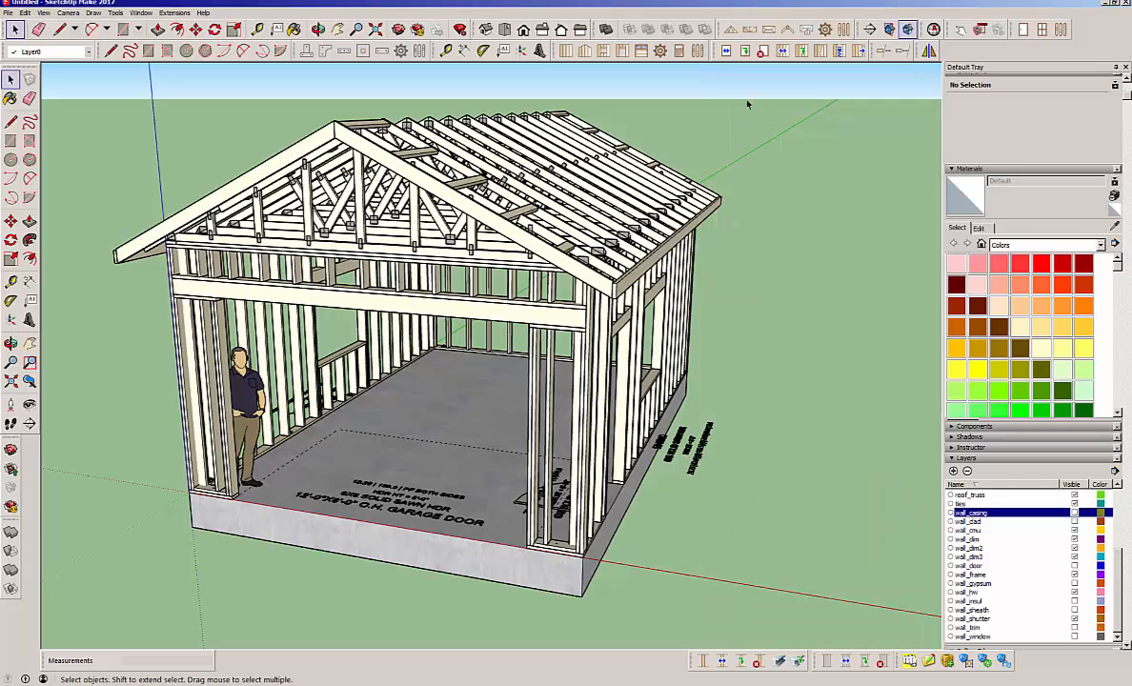
Open the front garage door wall assembly for editing and enable its Holdowns option.
click(513, 303)
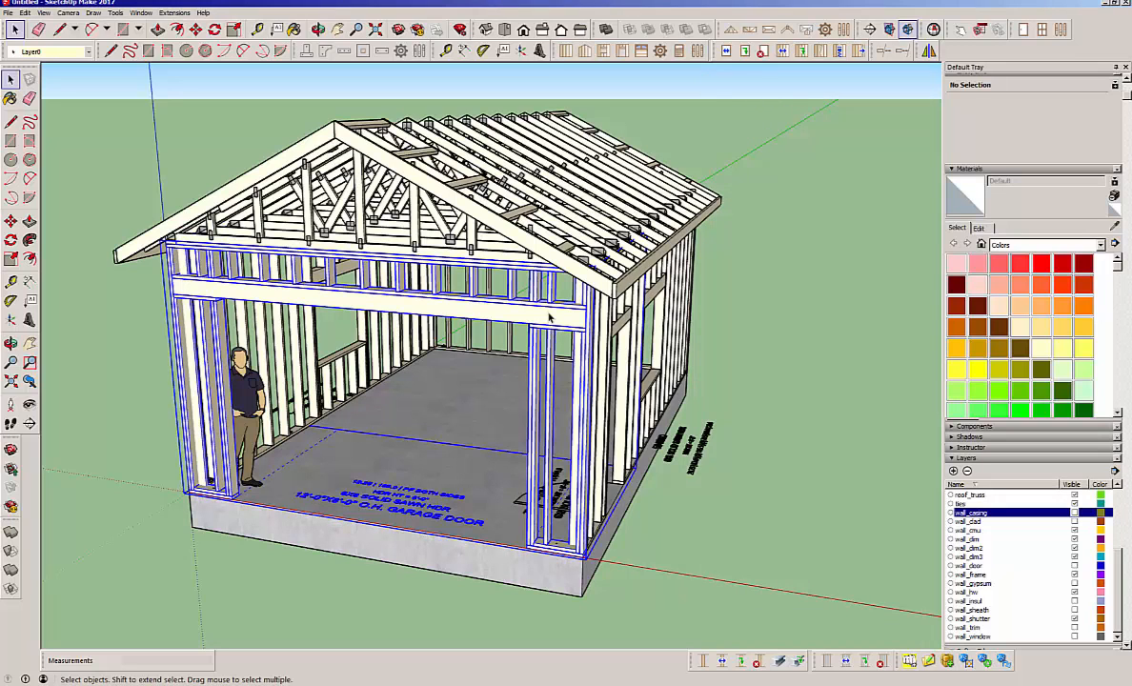
right_click(551, 312)
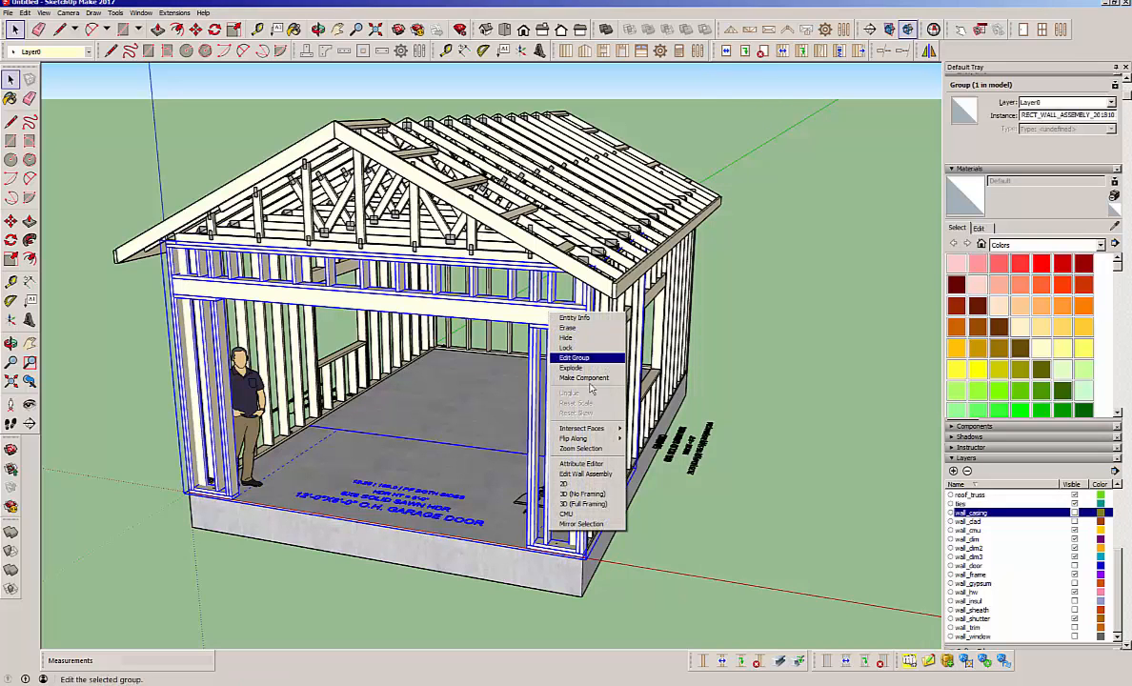
click(583, 473)
drag(918, 191, 918, 368)
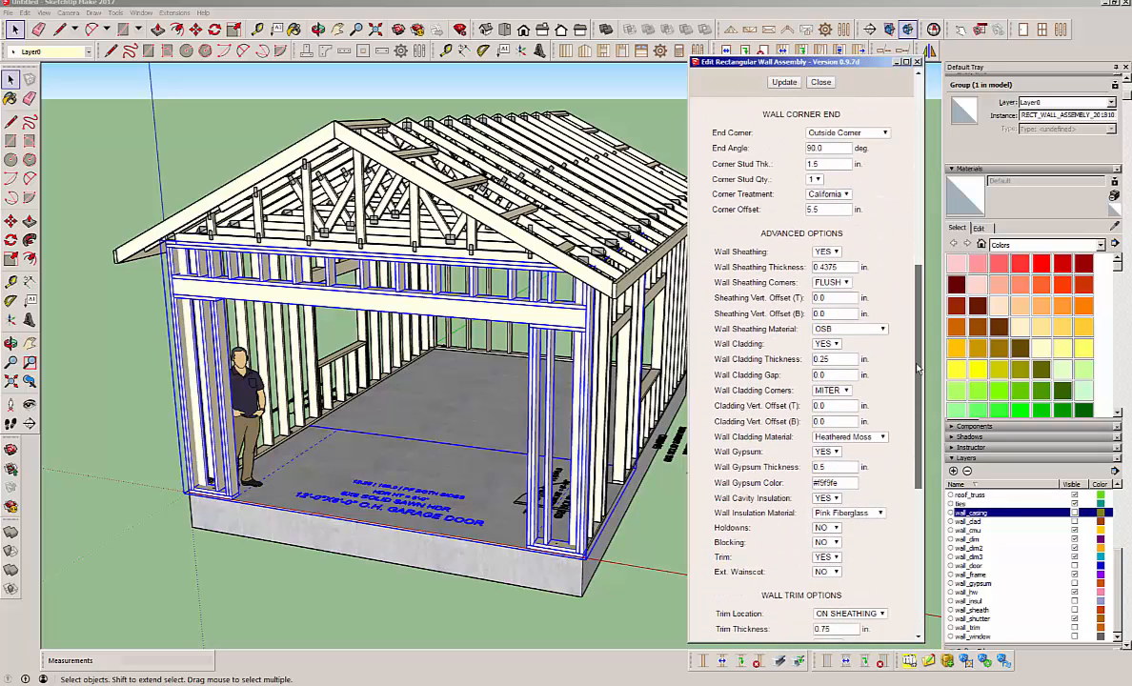
click(826, 527)
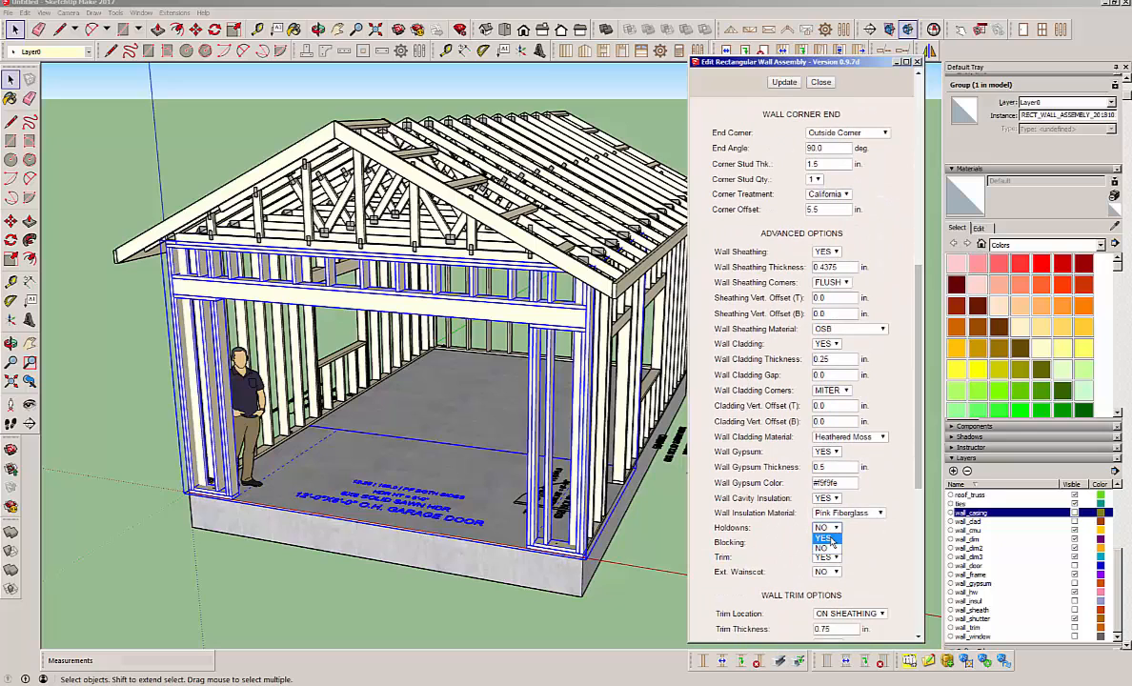
click(825, 539)
Set the front wall's holdown type to STHD14 with no anchor bolt, update the wall and close its editor.
drag(918, 372, 925, 598)
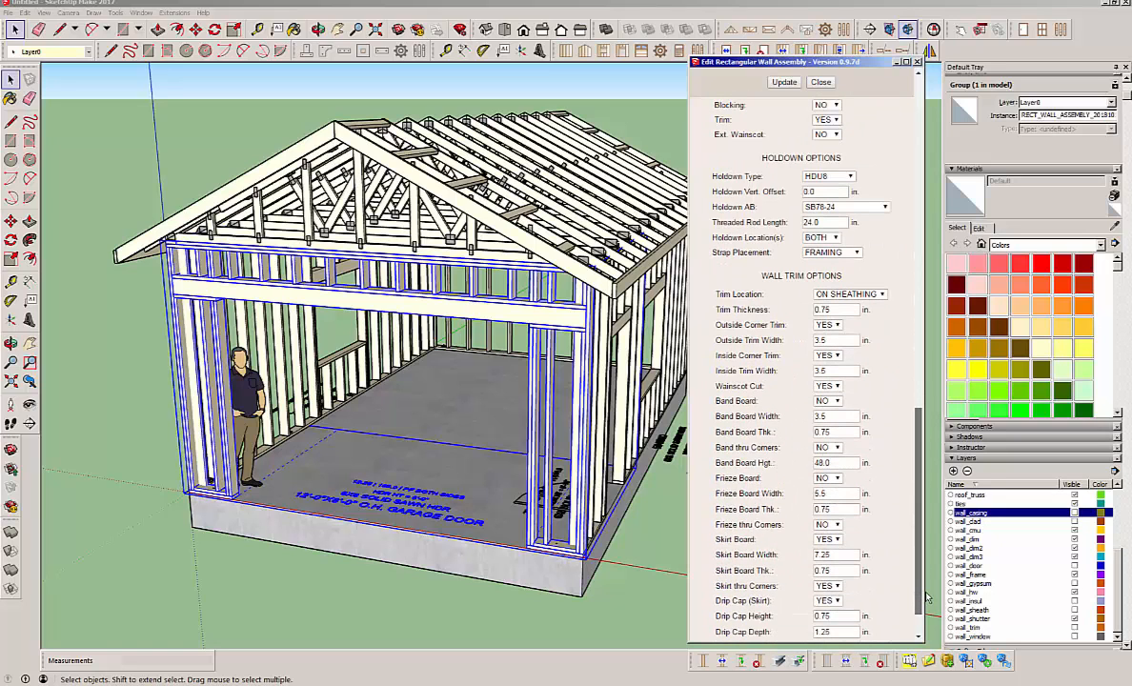
click(830, 176)
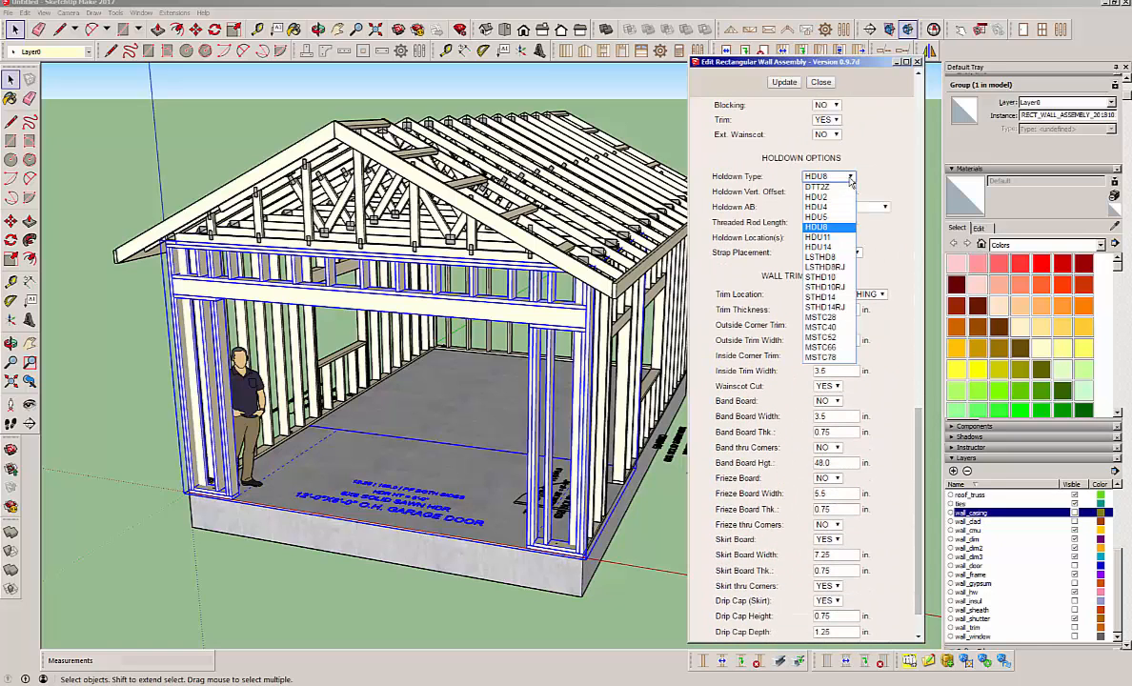
click(827, 299)
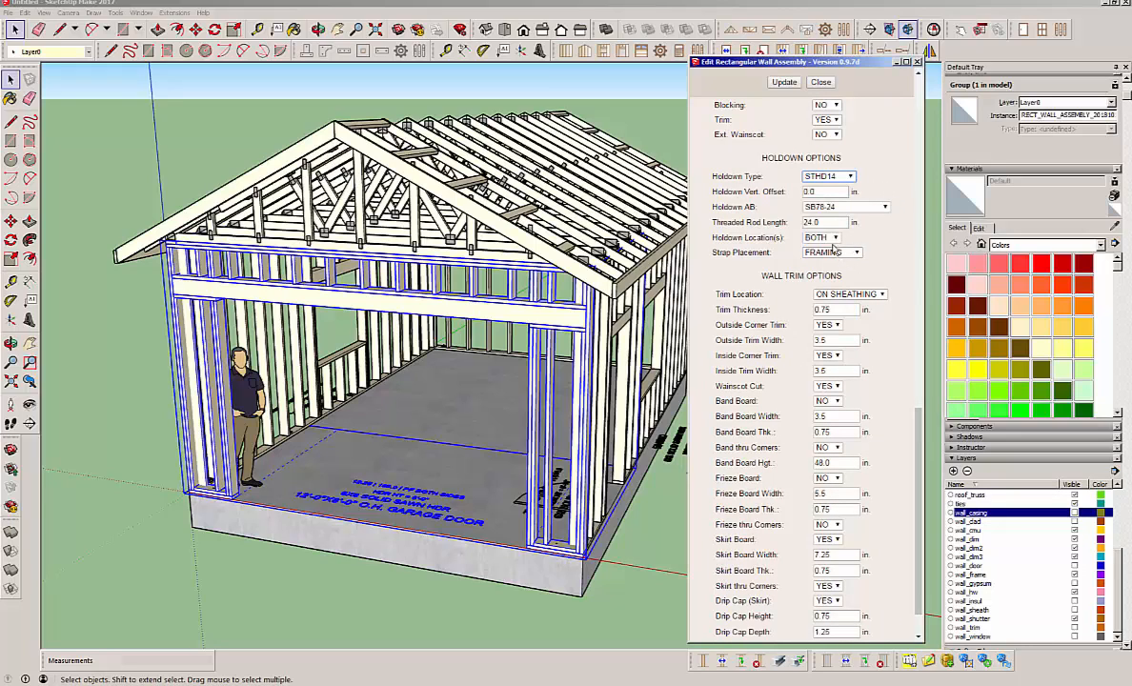
click(838, 208)
click(837, 218)
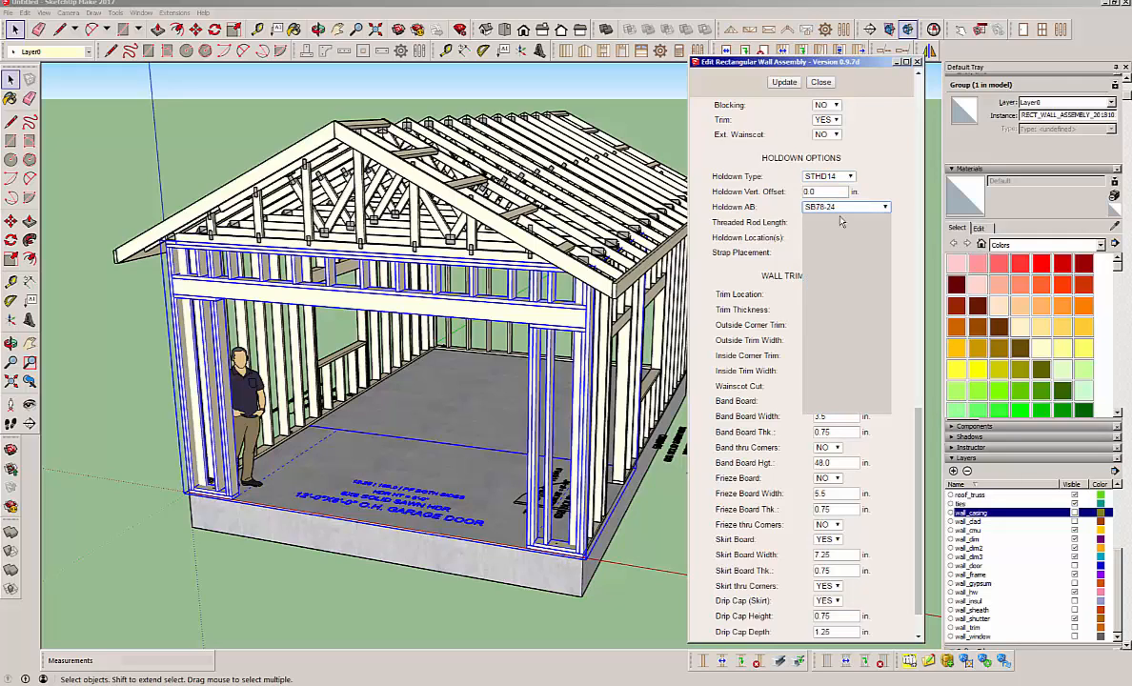
click(783, 83)
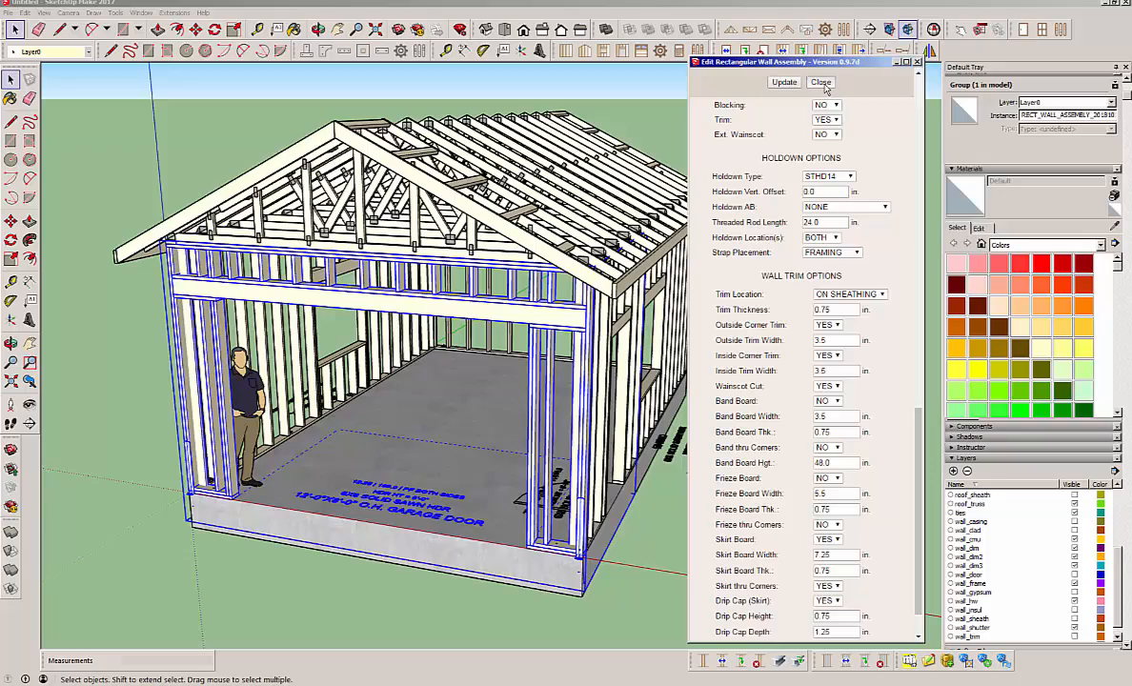
click(821, 83)
click(816, 472)
Inspect the strap holdown at the front corner where the wall framing meets the concrete foundation.
middle_drag(817, 472, 359, 595)
scroll(398, 538, up, 6)
scroll(398, 528, up, 4)
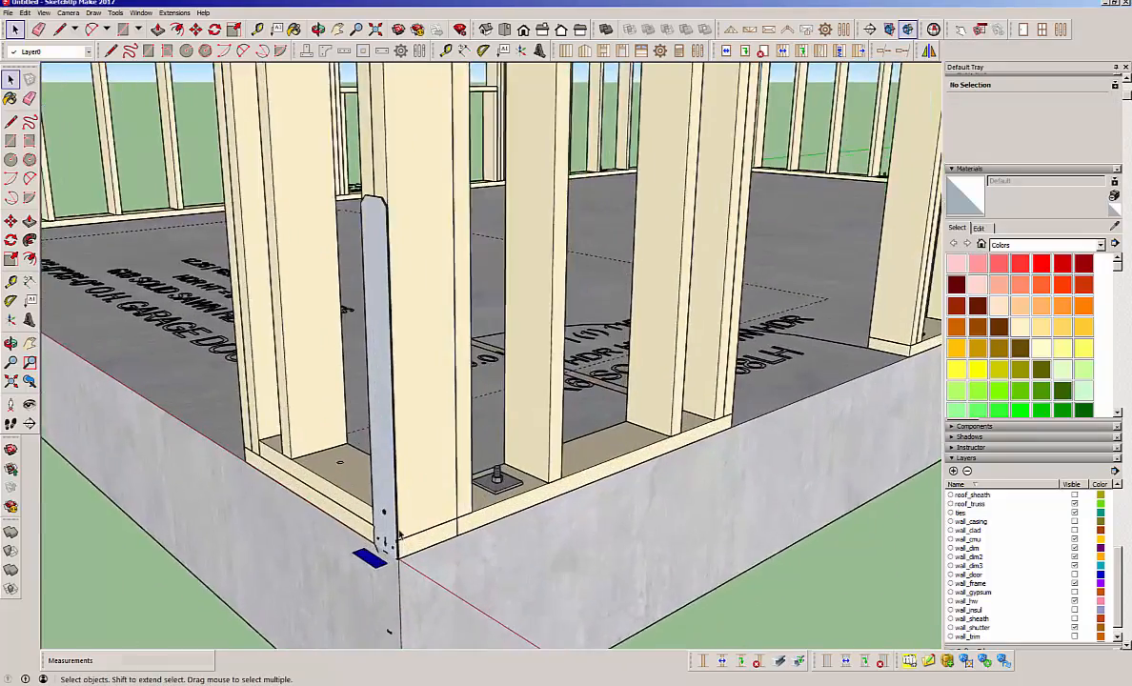
middle_drag(404, 460, 482, 527)
scroll(515, 448, down, 1)
scroll(448, 563, down, 1)
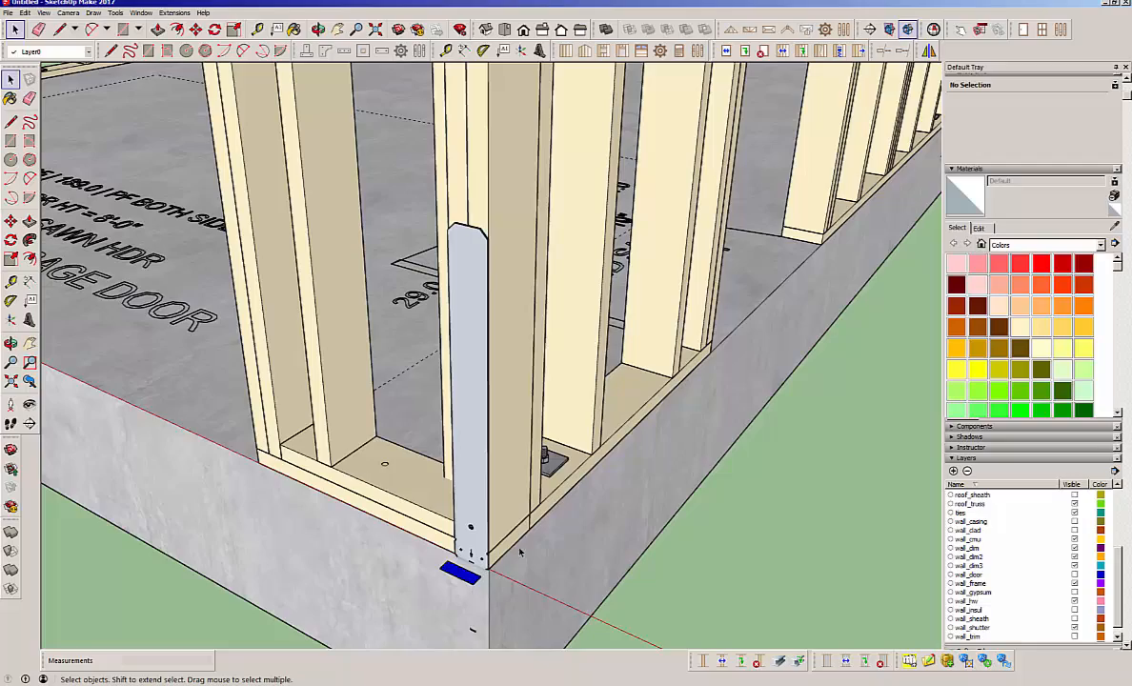
middle_drag(428, 387, 549, 487)
scroll(522, 402, down, 4)
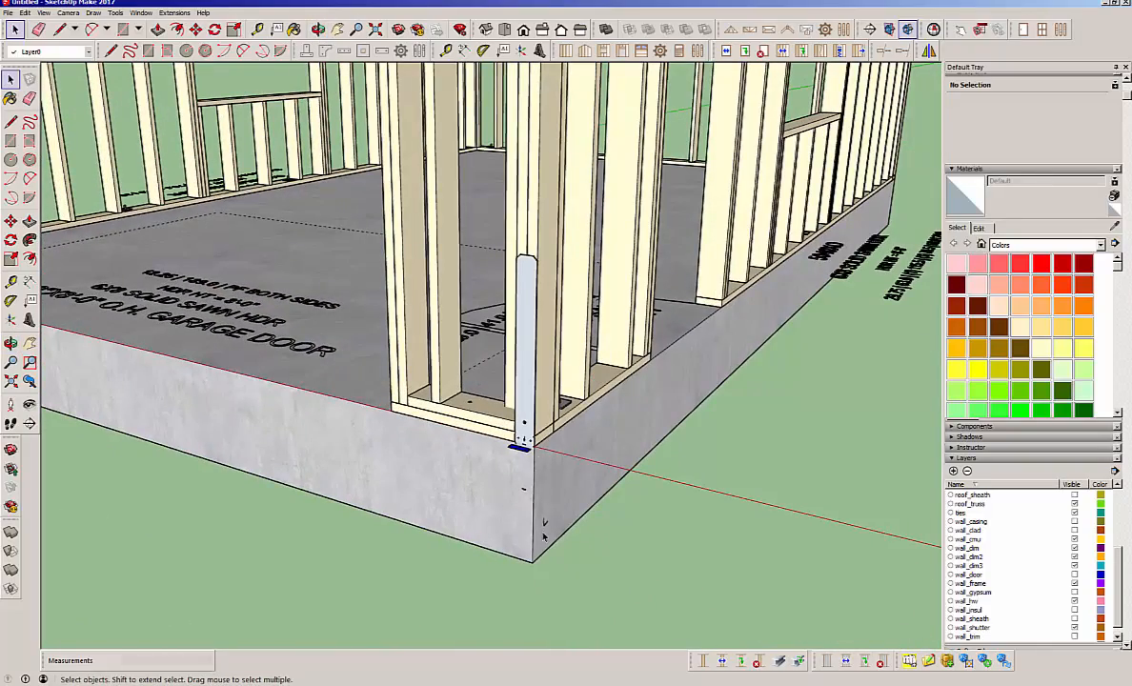
middle_drag(480, 470, 407, 480)
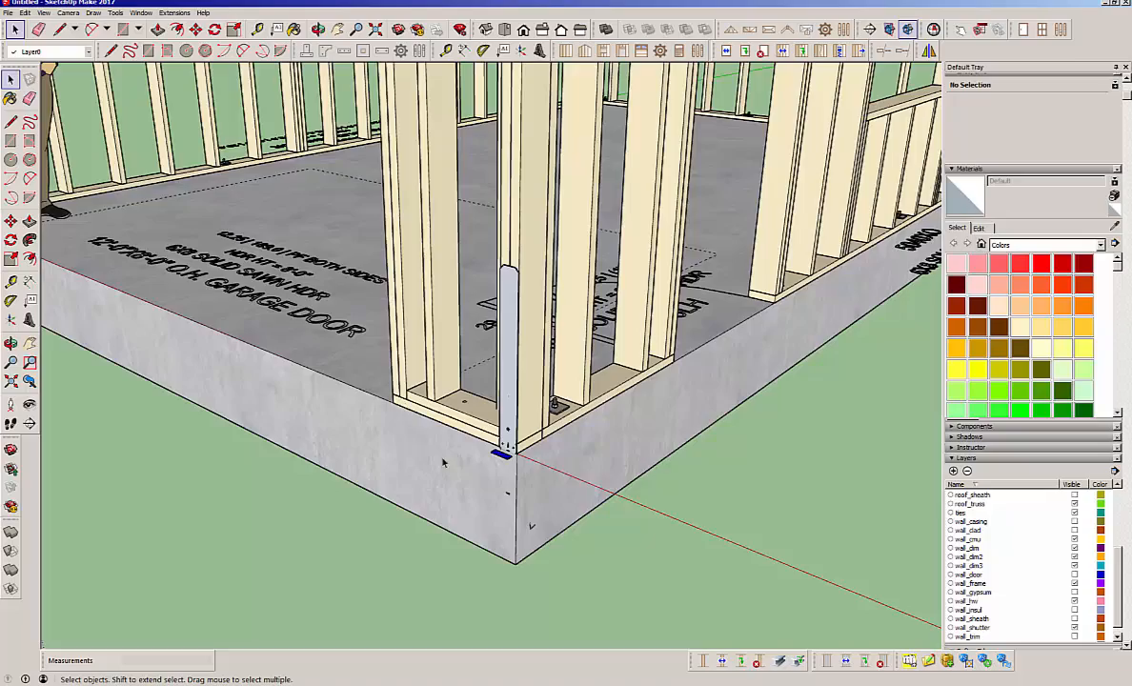
Open the front garage door assembly for editing and change its header type to GLULAM.
scroll(443, 462, down, 10)
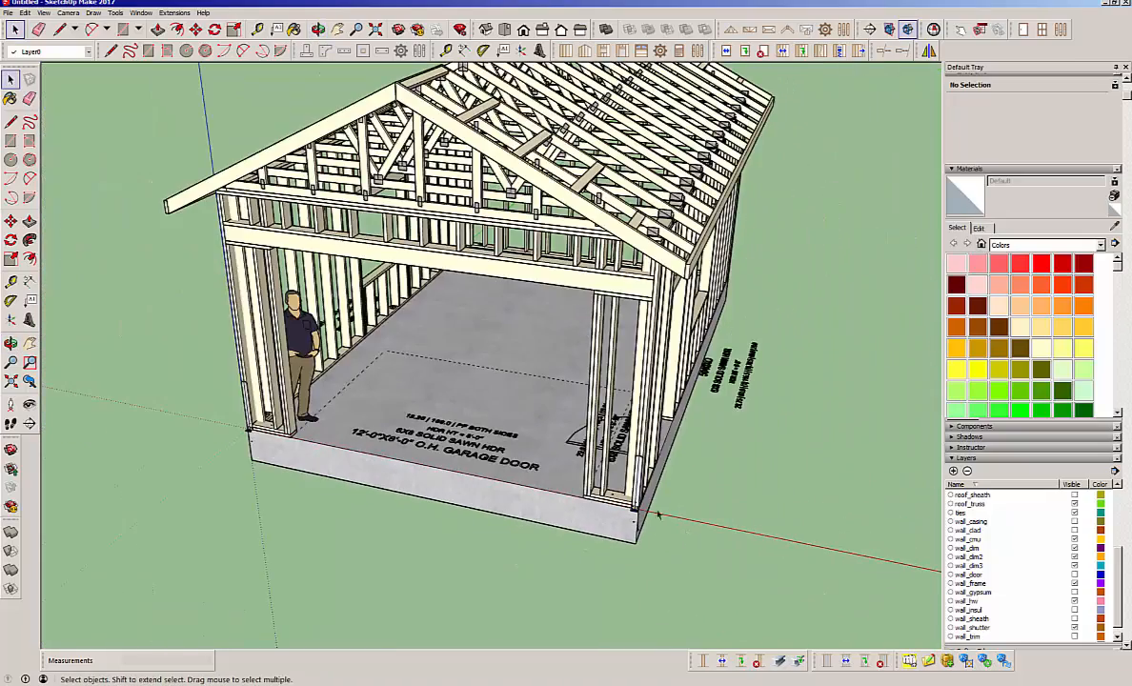
mouse_move(458, 402)
middle_down()
mouse_move(346, 326)
mouse_move(448, 419)
middle_up()
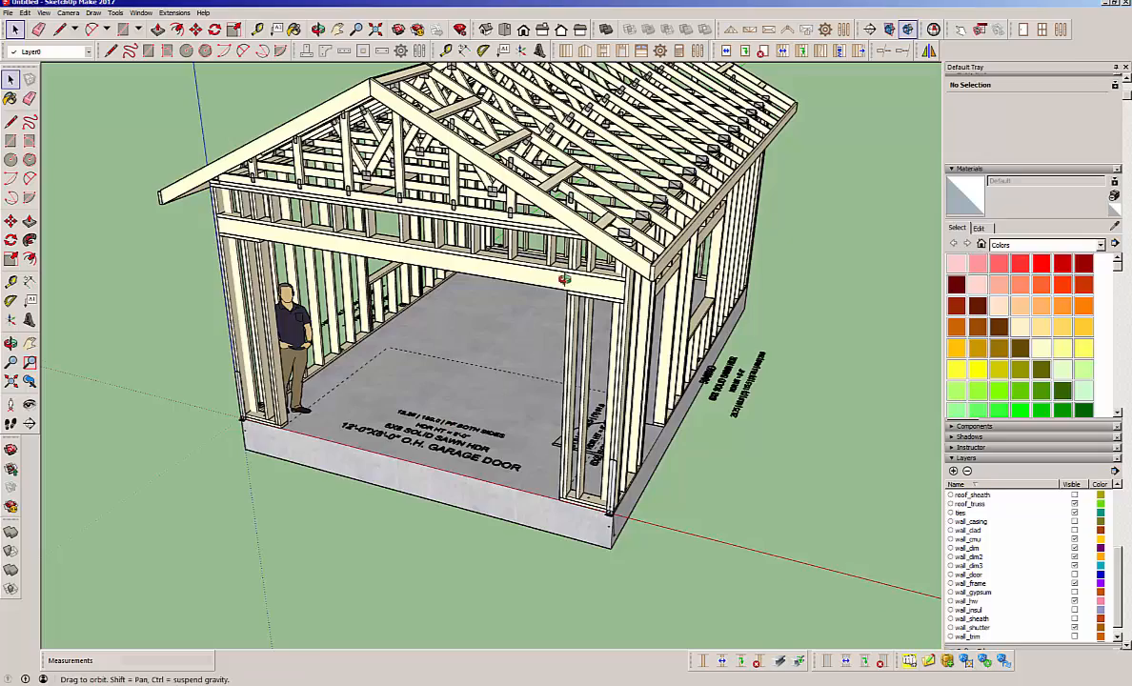
middle_drag(536, 257, 635, 257)
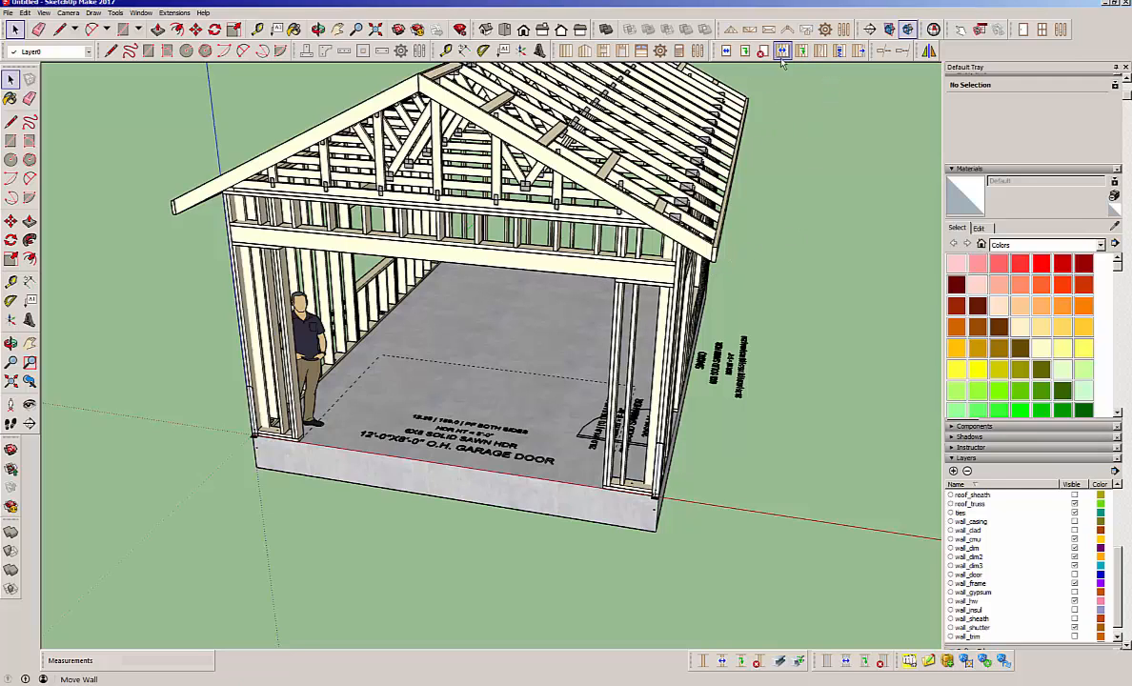
click(746, 53)
click(576, 268)
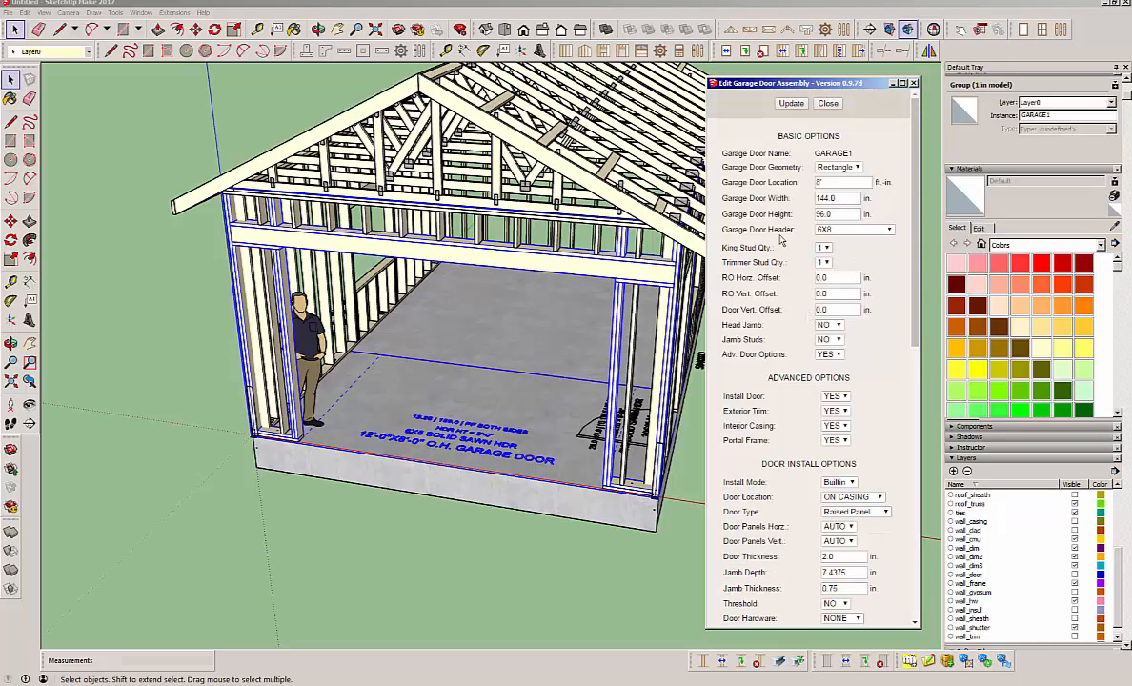
click(838, 230)
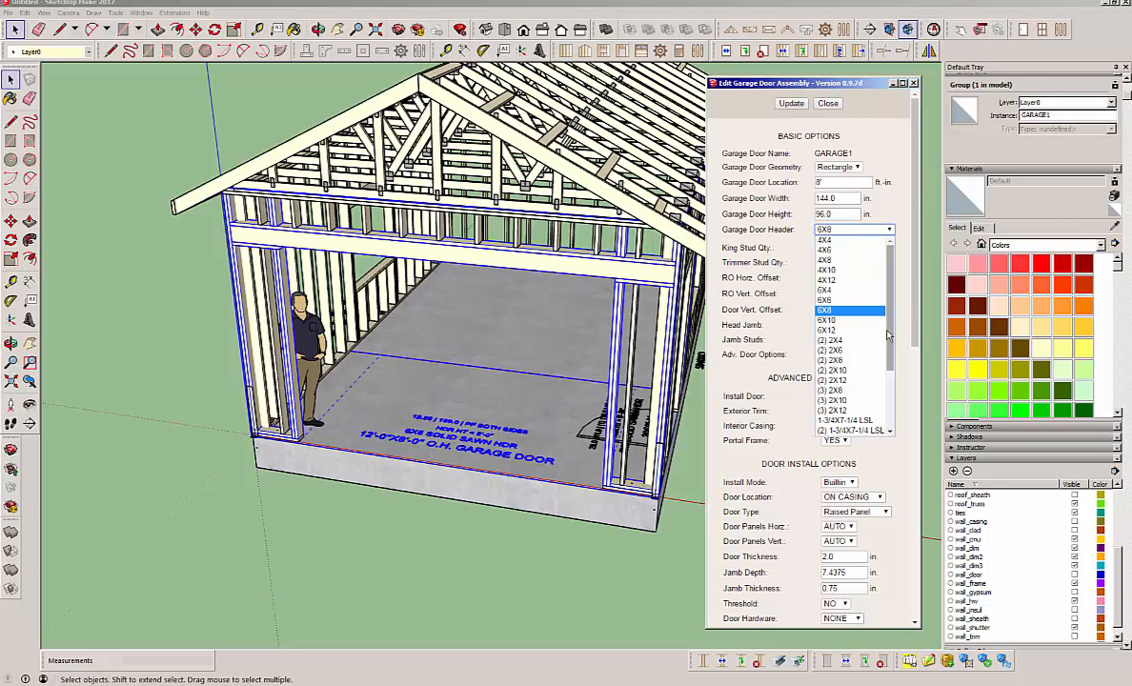
drag(888, 335, 896, 394)
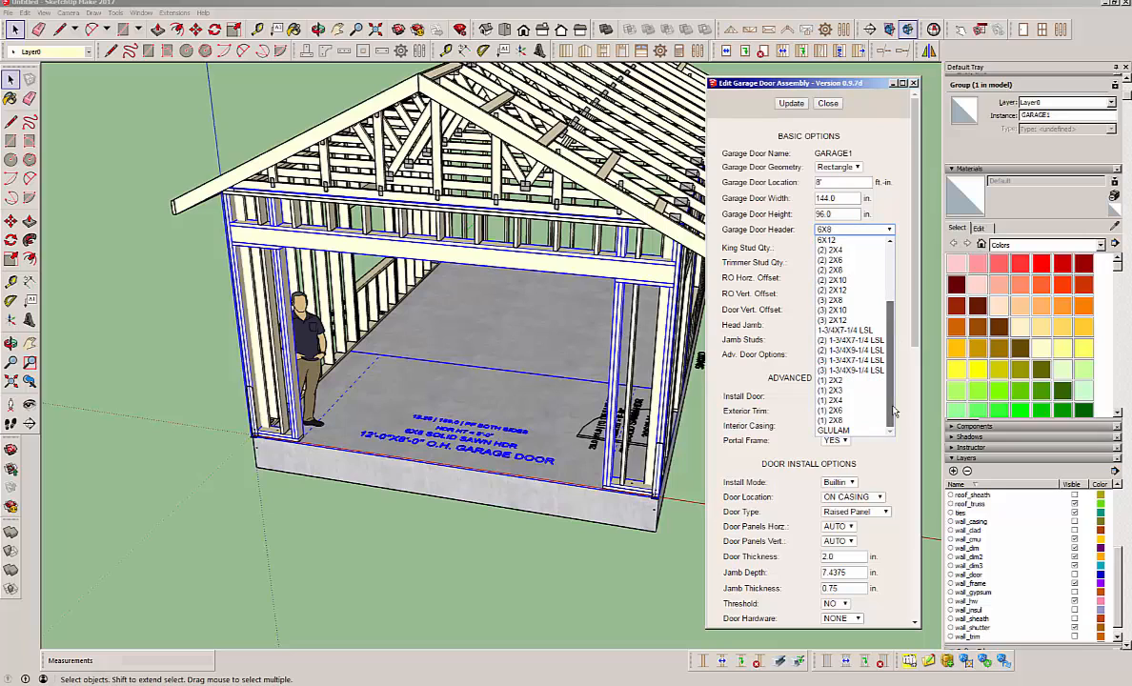
click(834, 429)
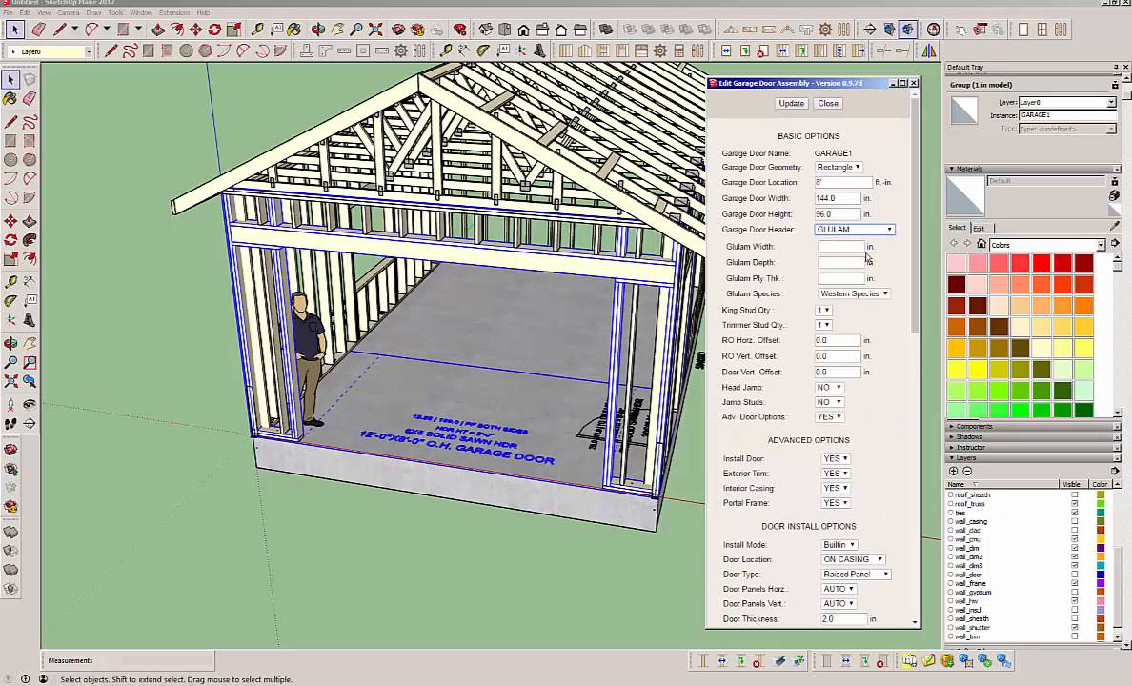
Set the glulam header's width to 5.5 in., depth to 10.5 in. and ply thickness to 1.5 in., update the garage door and close its editor.
click(841, 247)
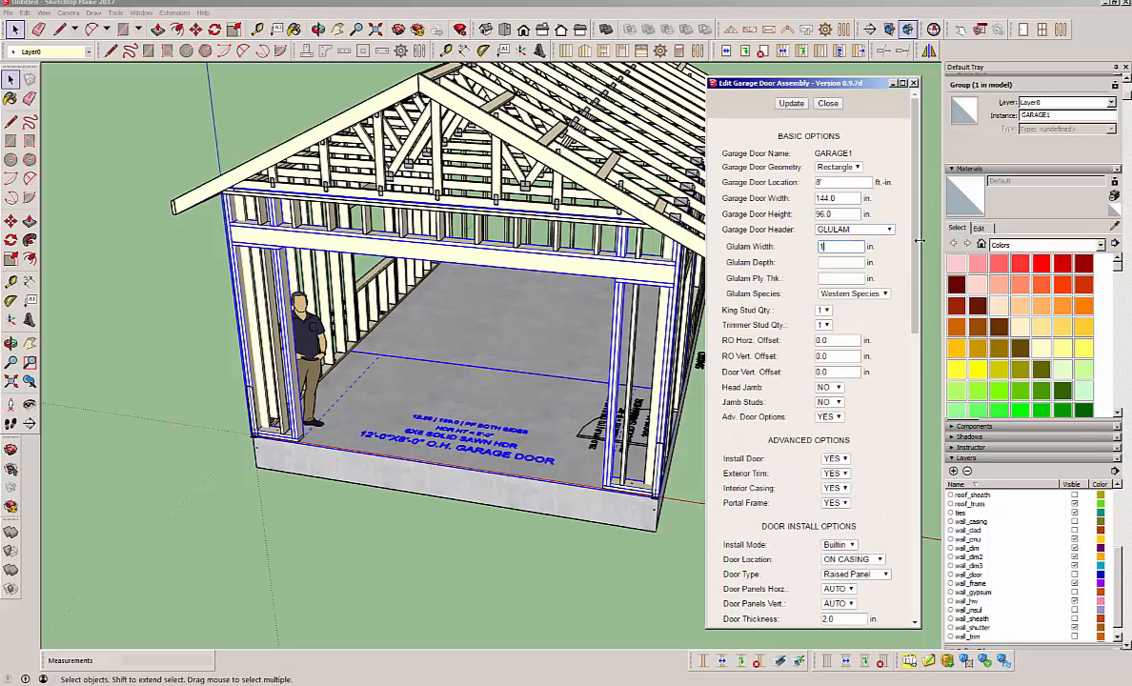
key(Tab)
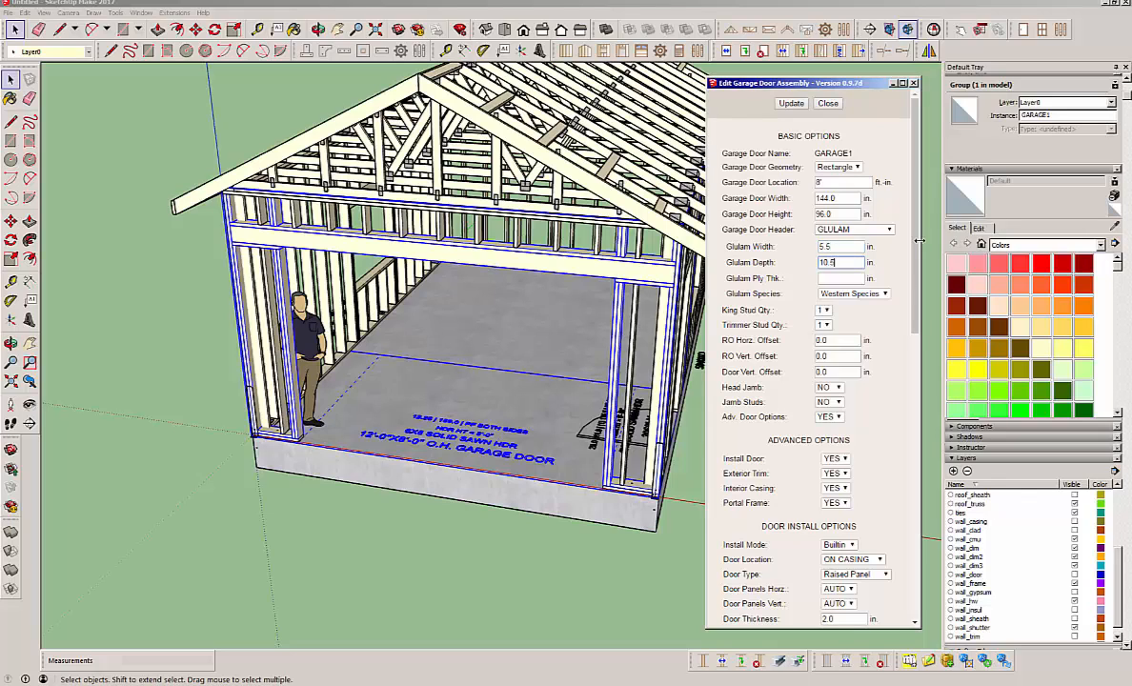
key(Tab)
text(1)
click(791, 104)
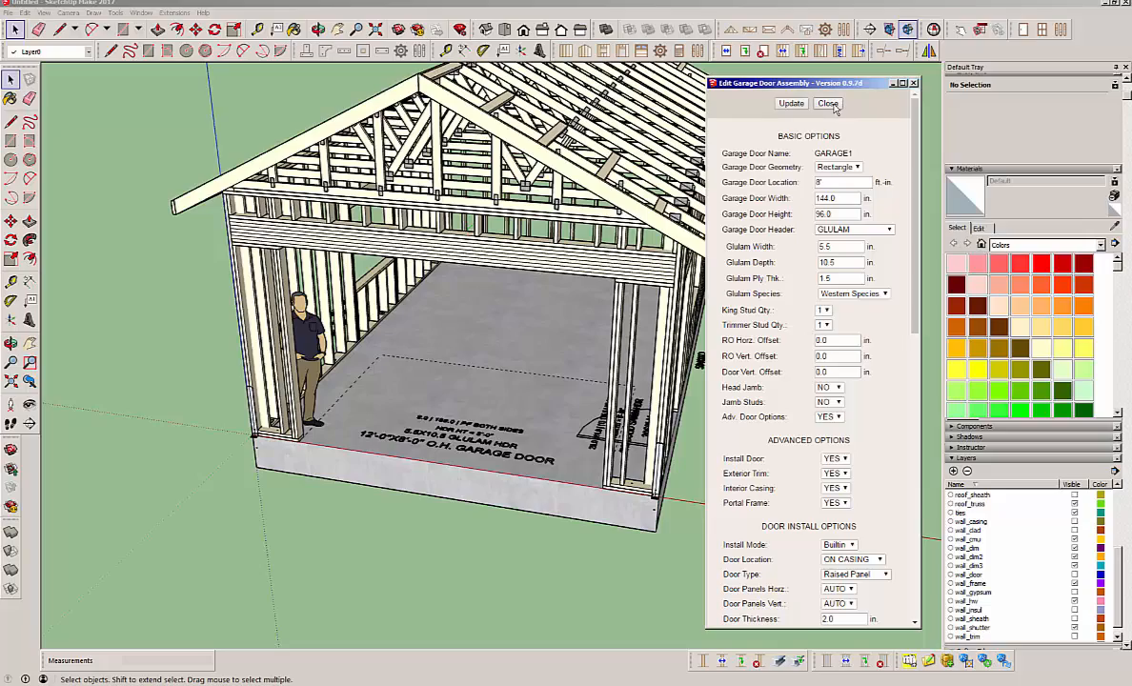
click(828, 104)
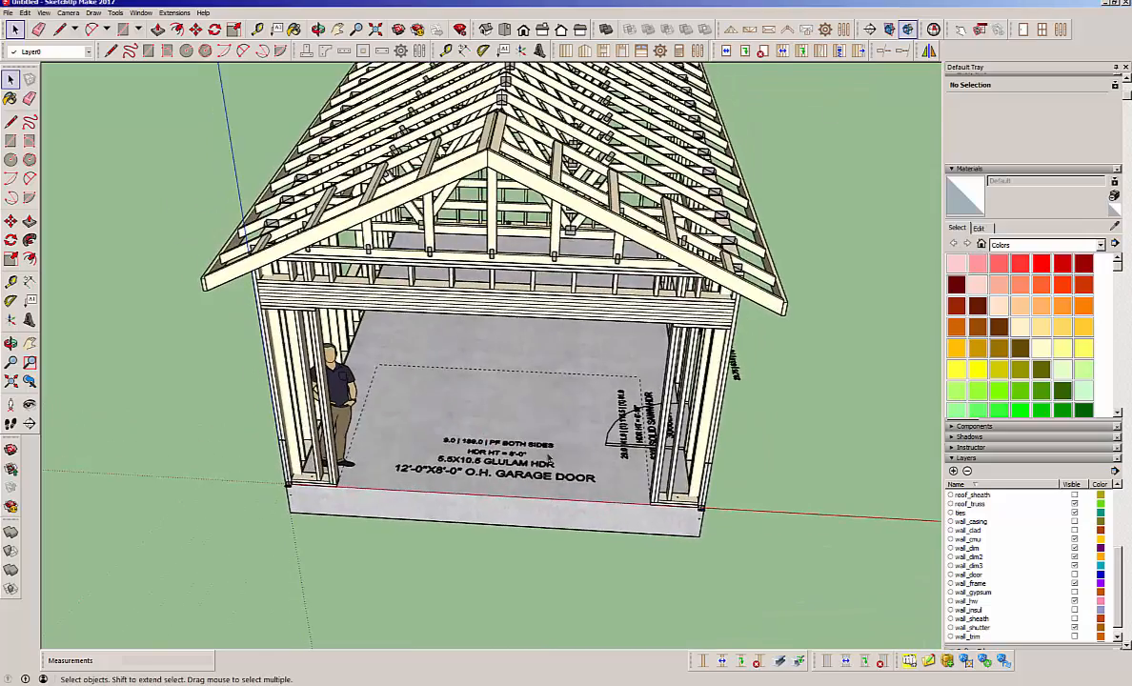
Examine the garage door's floor label and the glulam header spanning the front opening.
scroll(498, 467, up, 2)
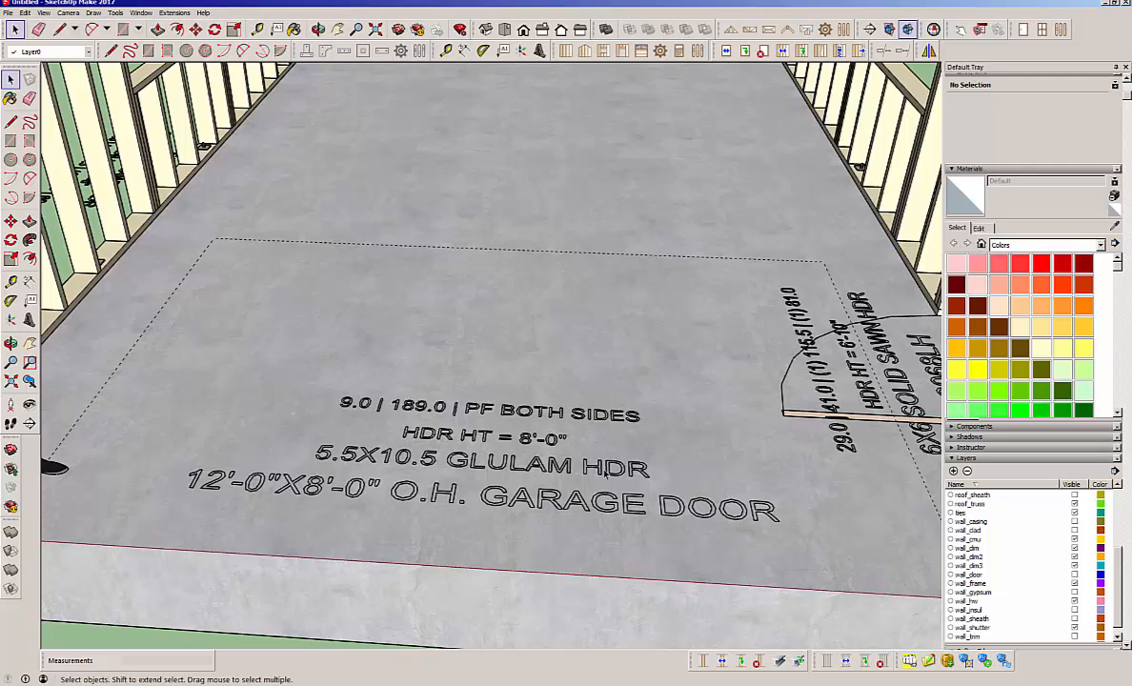
scroll(601, 467, down, 4)
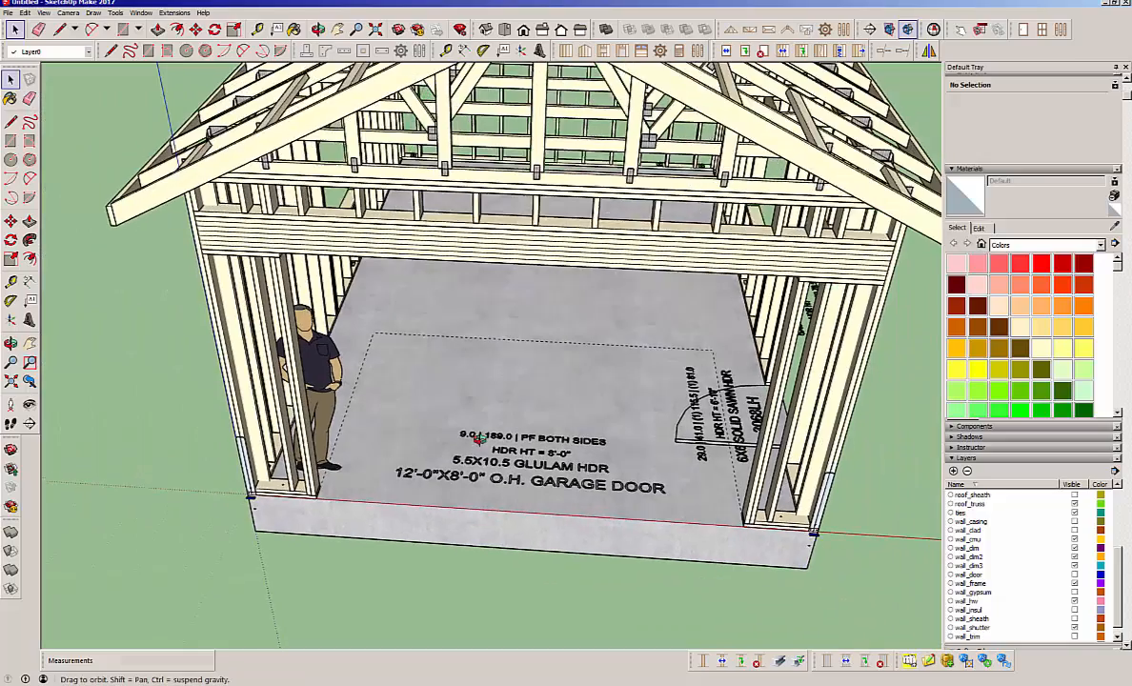
scroll(548, 410, up, 4)
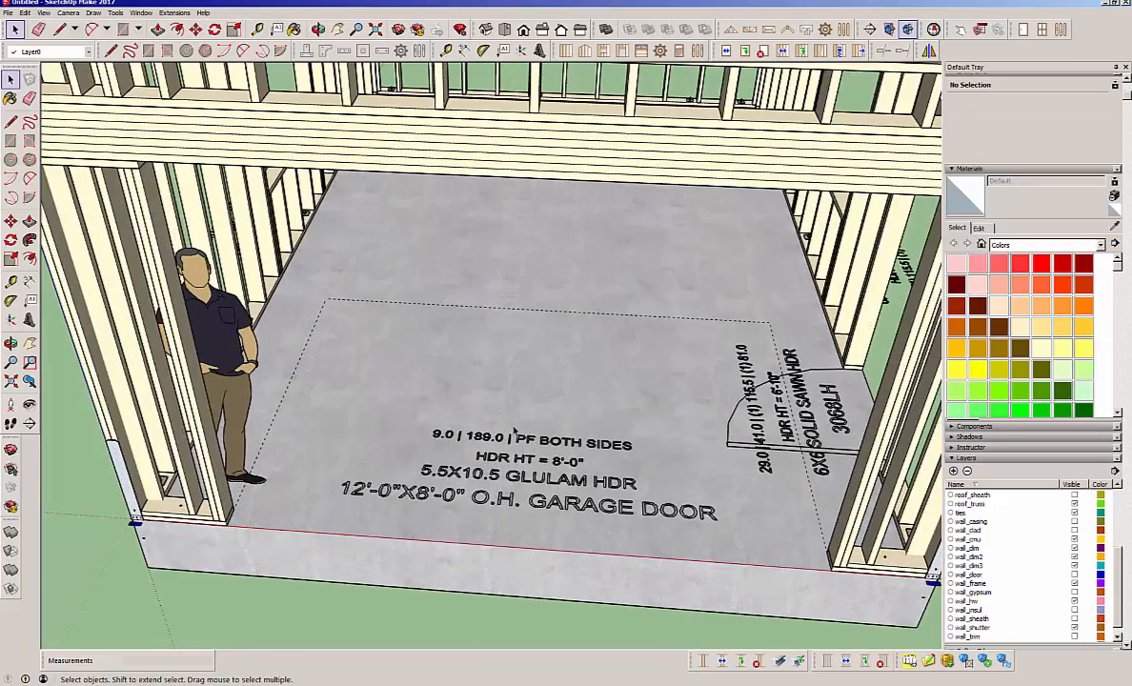
scroll(515, 432, down, 5)
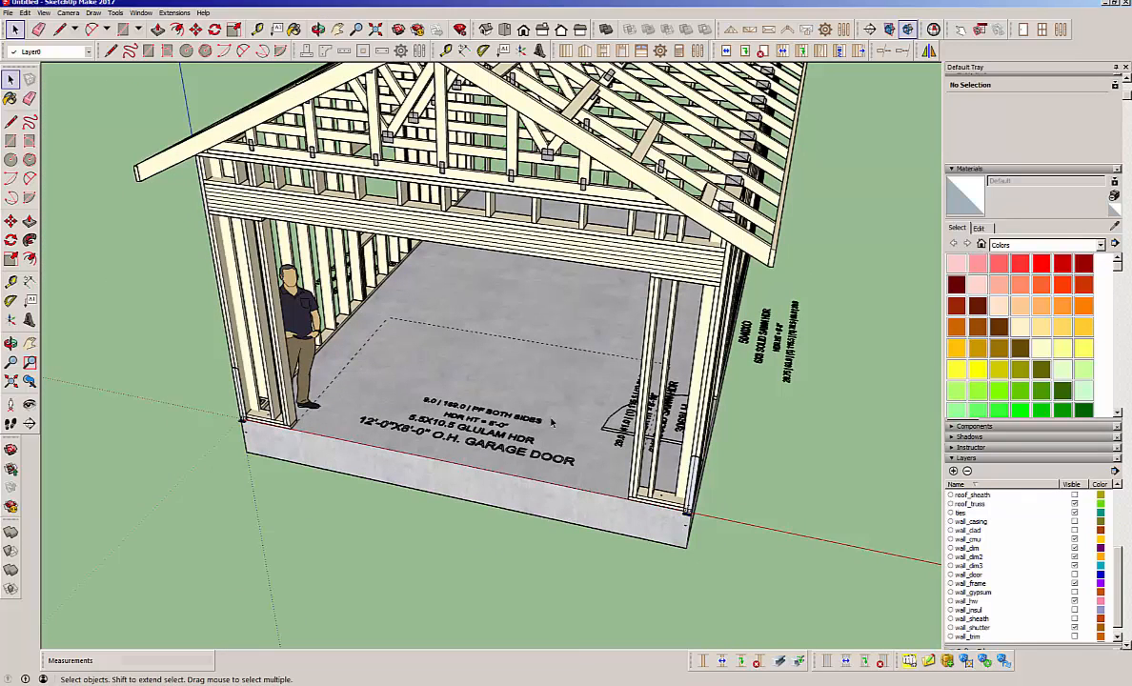
middle_drag(560, 409, 556, 439)
scroll(530, 482, down, 2)
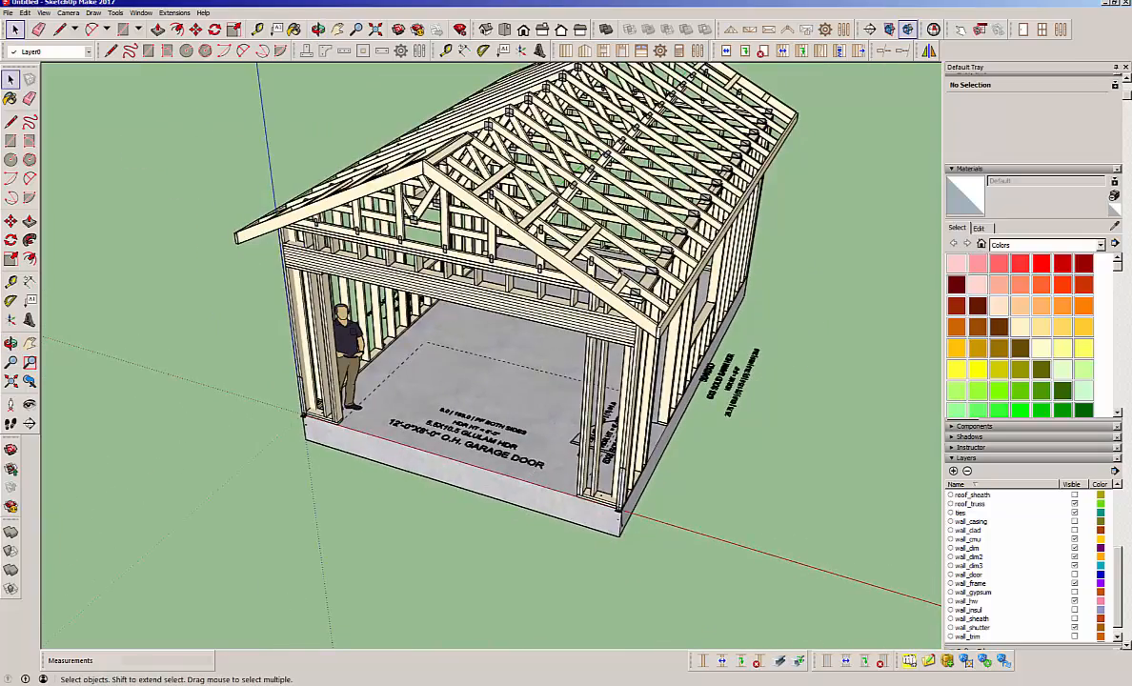
middle_drag(621, 272, 554, 294)
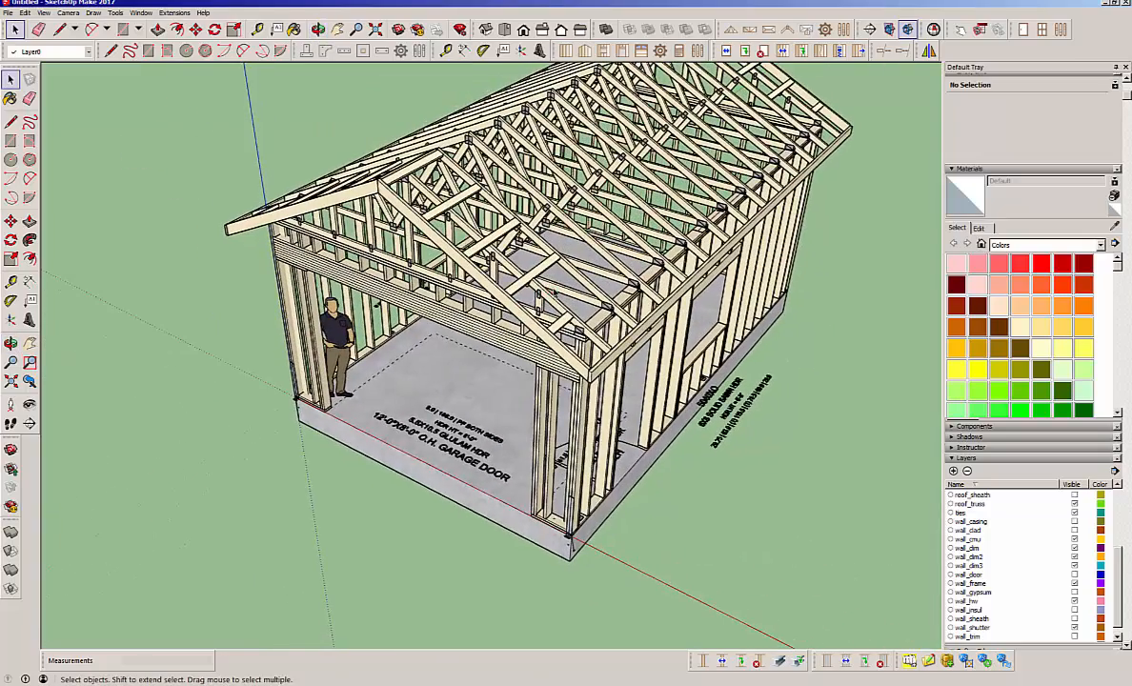
scroll(552, 278, up, 2)
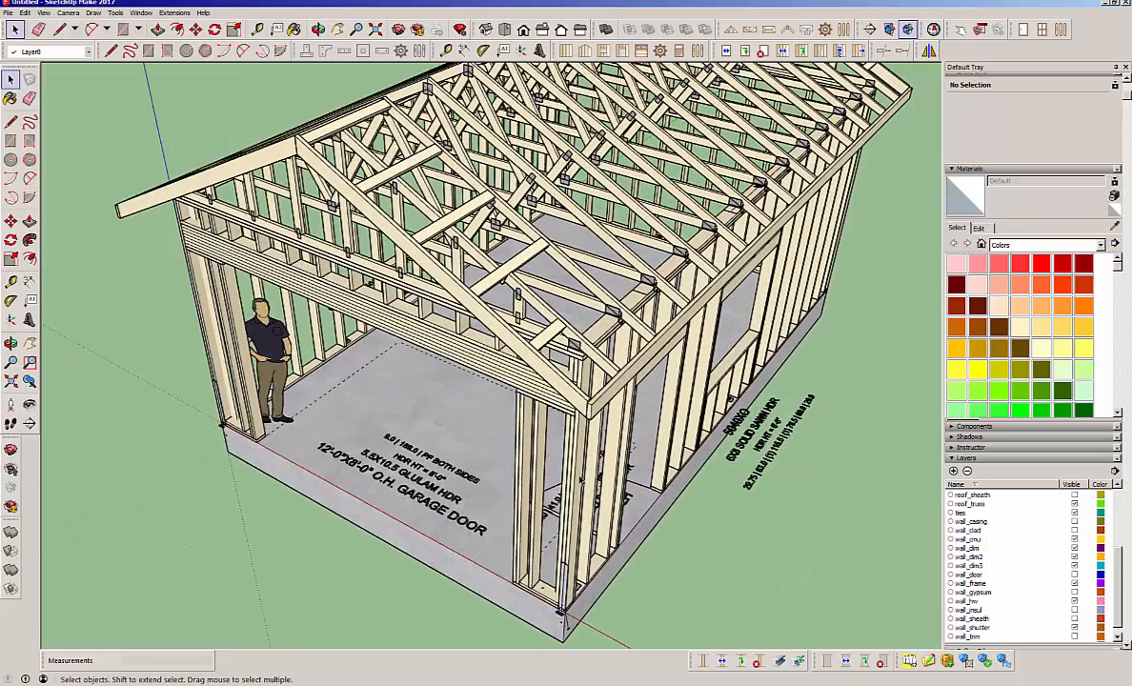
Inspect the portal frame, front corner and side wall framing together with the roof trusses above them.
middle_drag(516, 371, 500, 413)
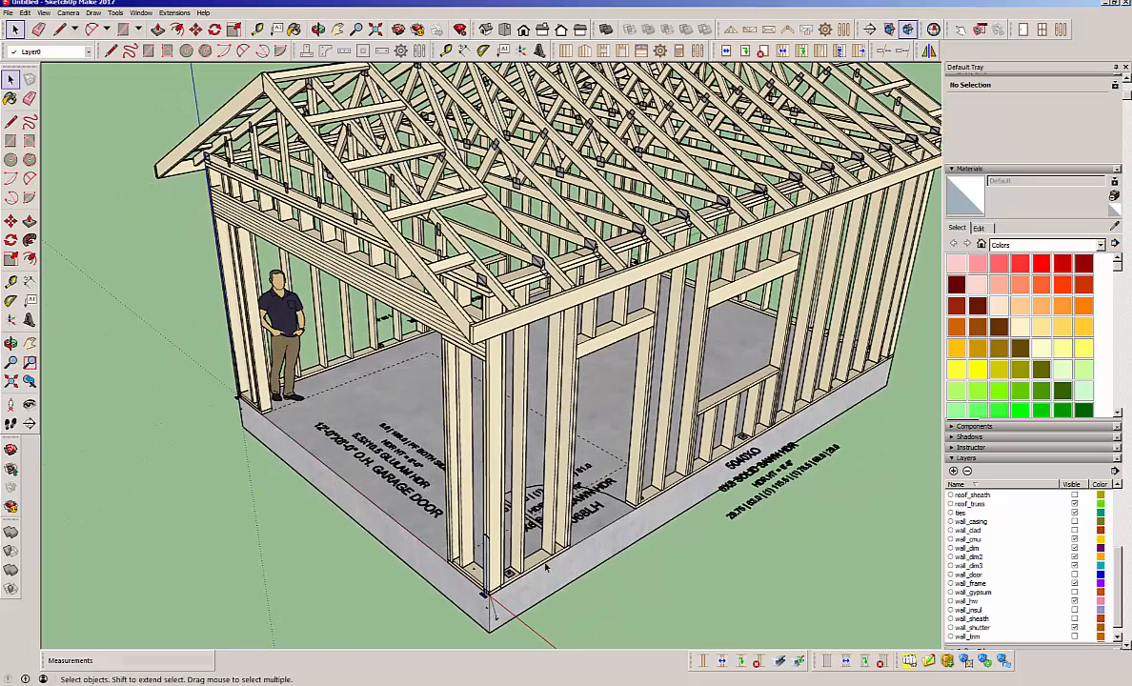
scroll(490, 616, up, 2)
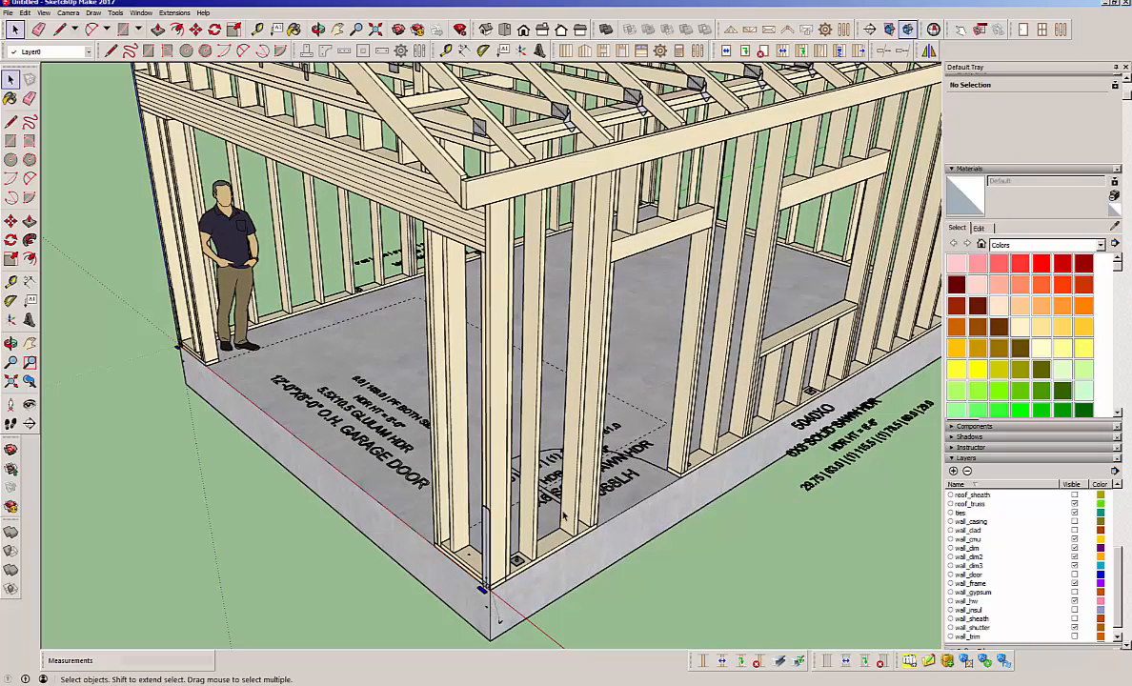
middle_drag(429, 401, 678, 426)
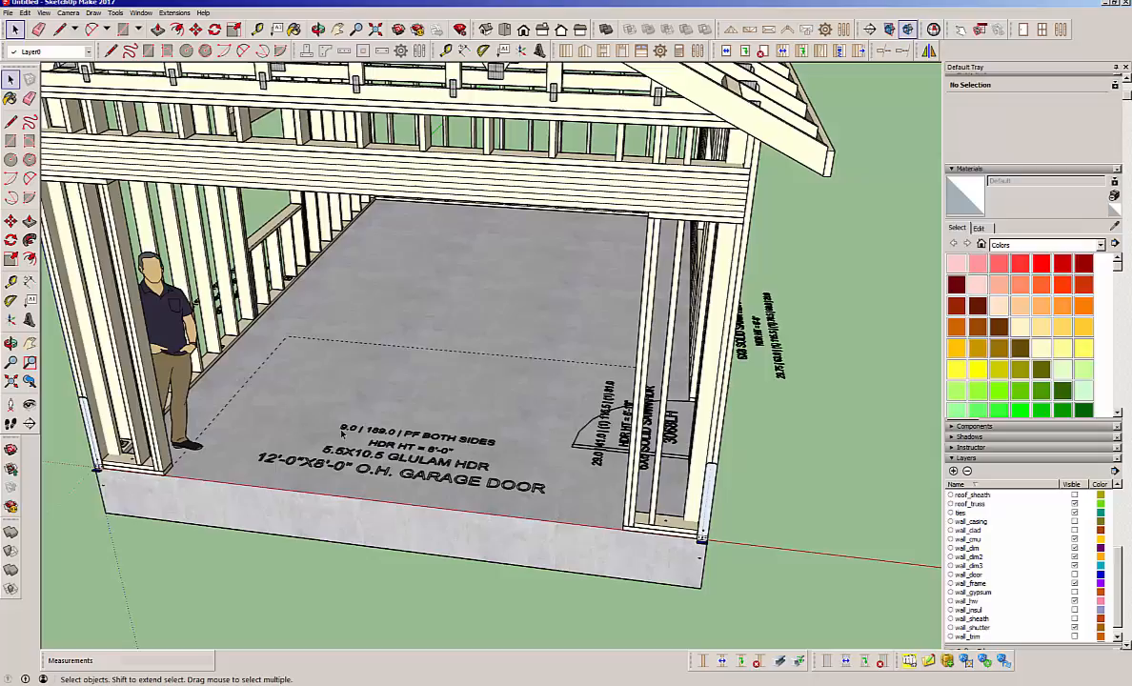
middle_drag(505, 354, 390, 377)
scroll(561, 428, down, 1)
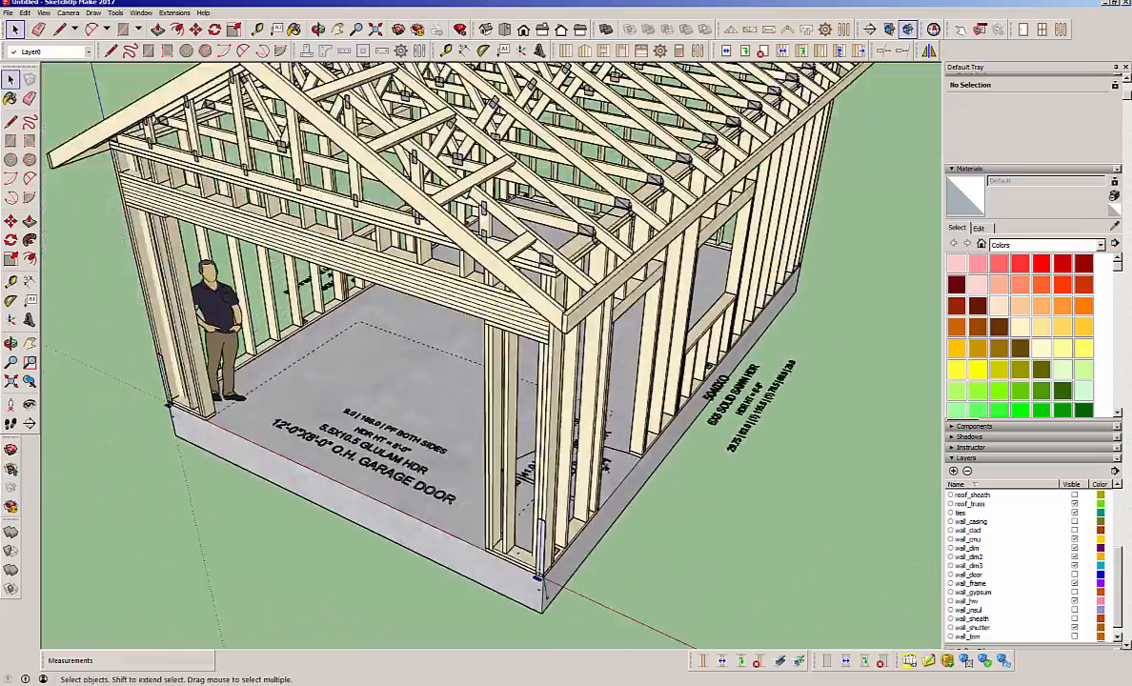
scroll(562, 431, down, 3)
middle_drag(561, 434, 516, 487)
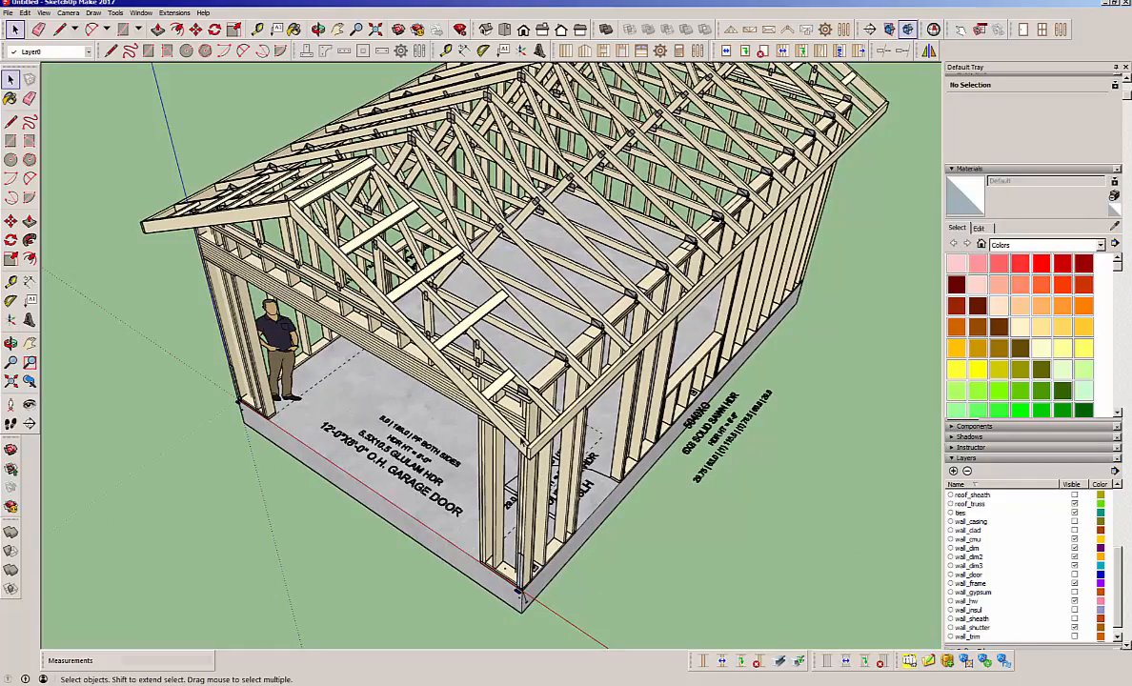
middle_drag(458, 345, 603, 122)
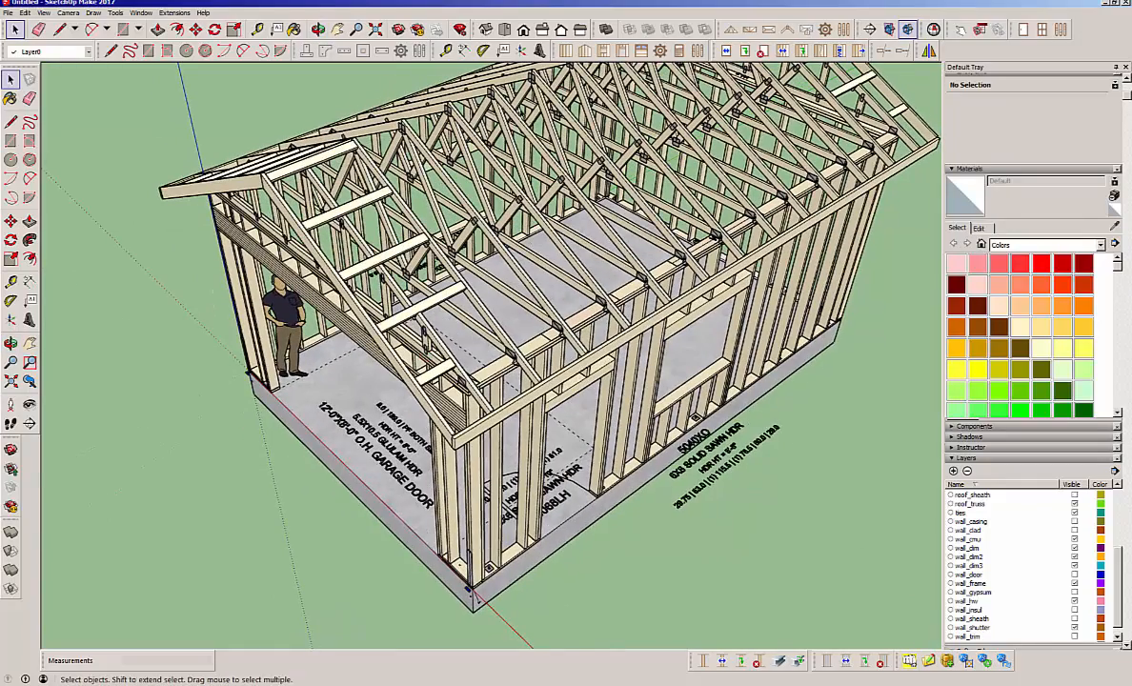
Dimension the front roof overhang along the eave, from the outer barge rafter's end to the gable truss, placing the dimension below the fascia.
click(463, 50)
middle_drag(561, 361, 298, 412)
scroll(298, 412, up, 1)
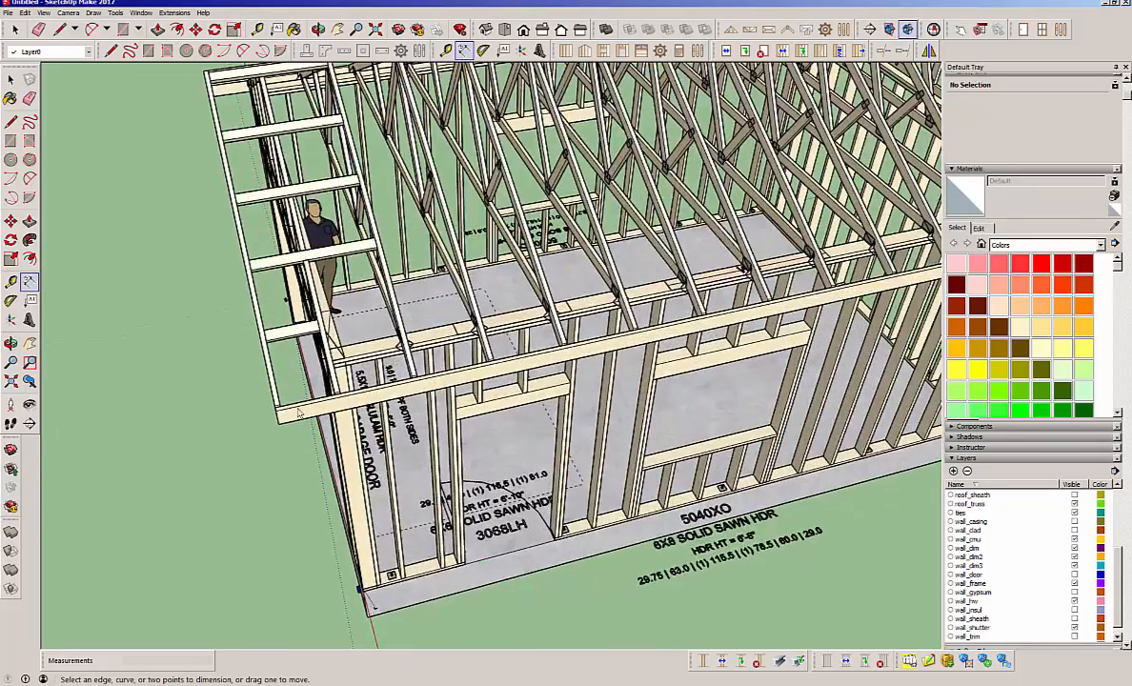
scroll(298, 412, up, 5)
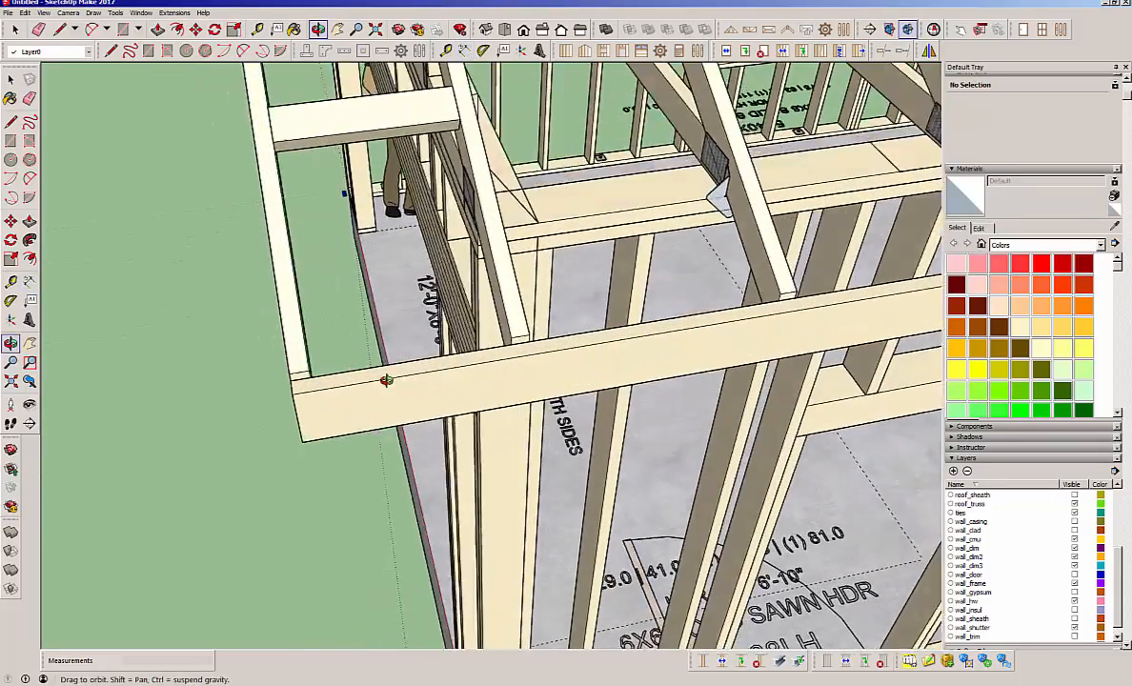
middle_drag(386, 380, 481, 362)
click(285, 407)
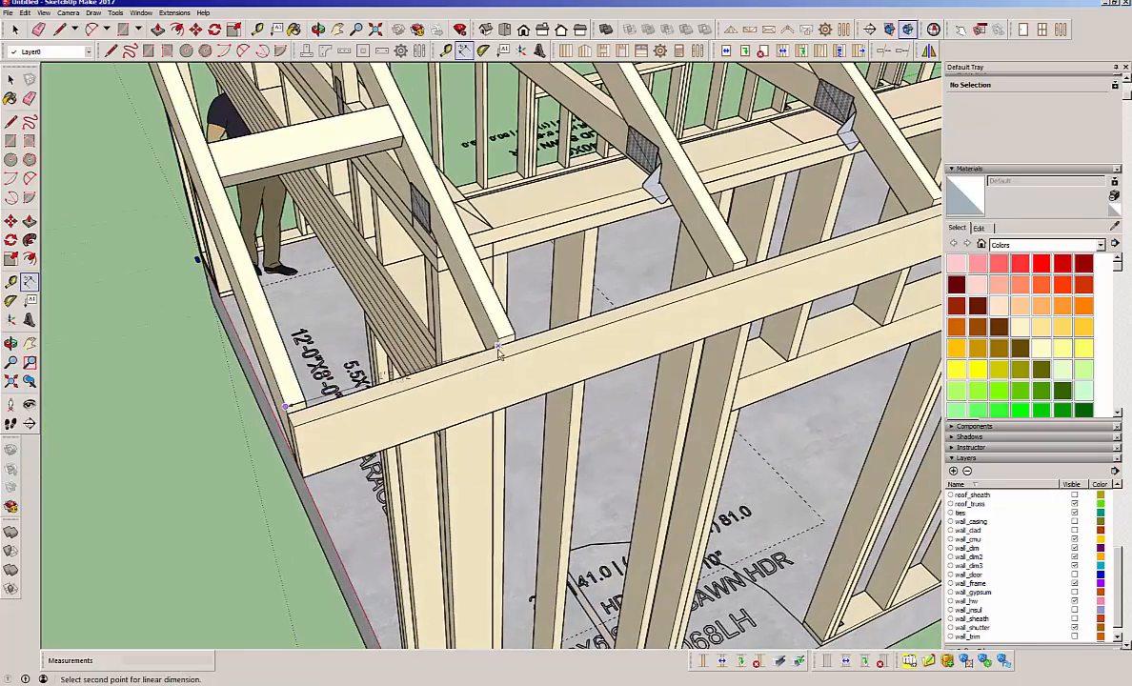
click(498, 340)
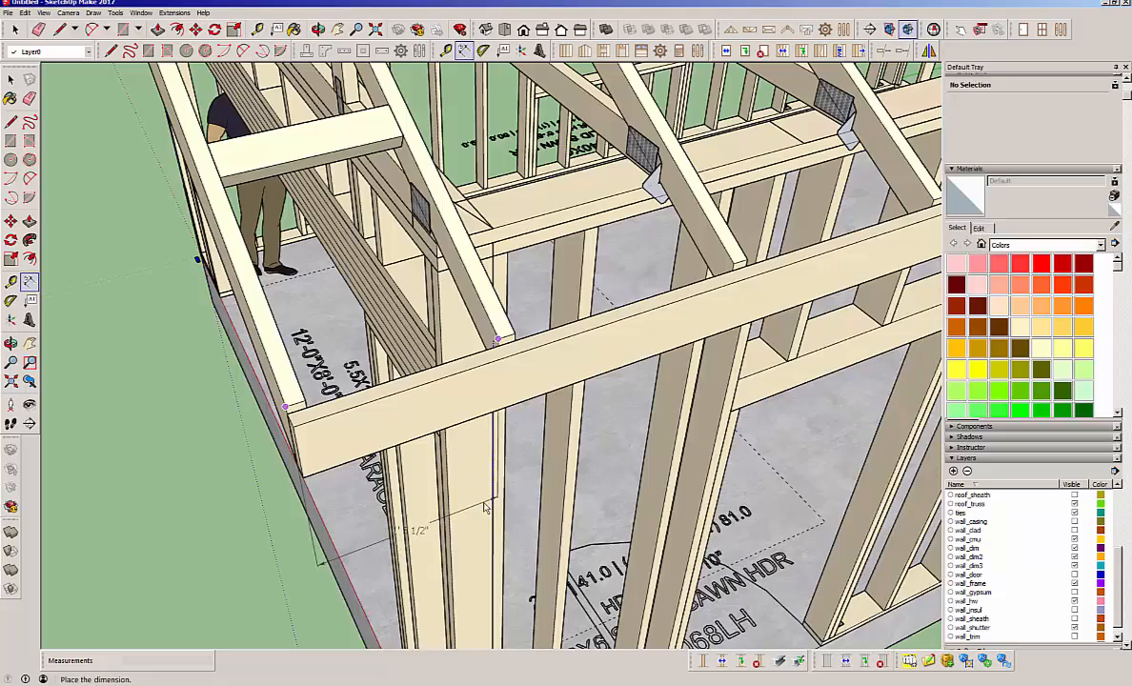
click(469, 521)
middle_drag(470, 521, 357, 512)
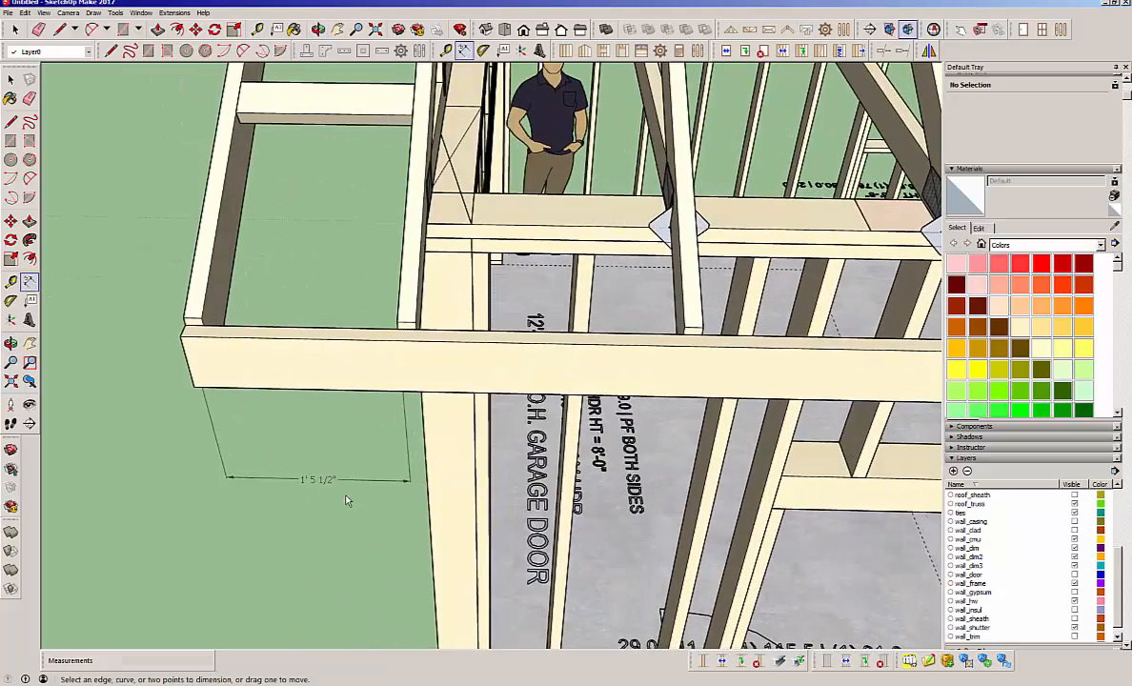
Leave the Dimension tool and review the framed garage from the front, the corner and the side wall.
middle_drag(407, 383, 530, 354)
scroll(728, 318, down, 5)
scroll(728, 319, down, 4)
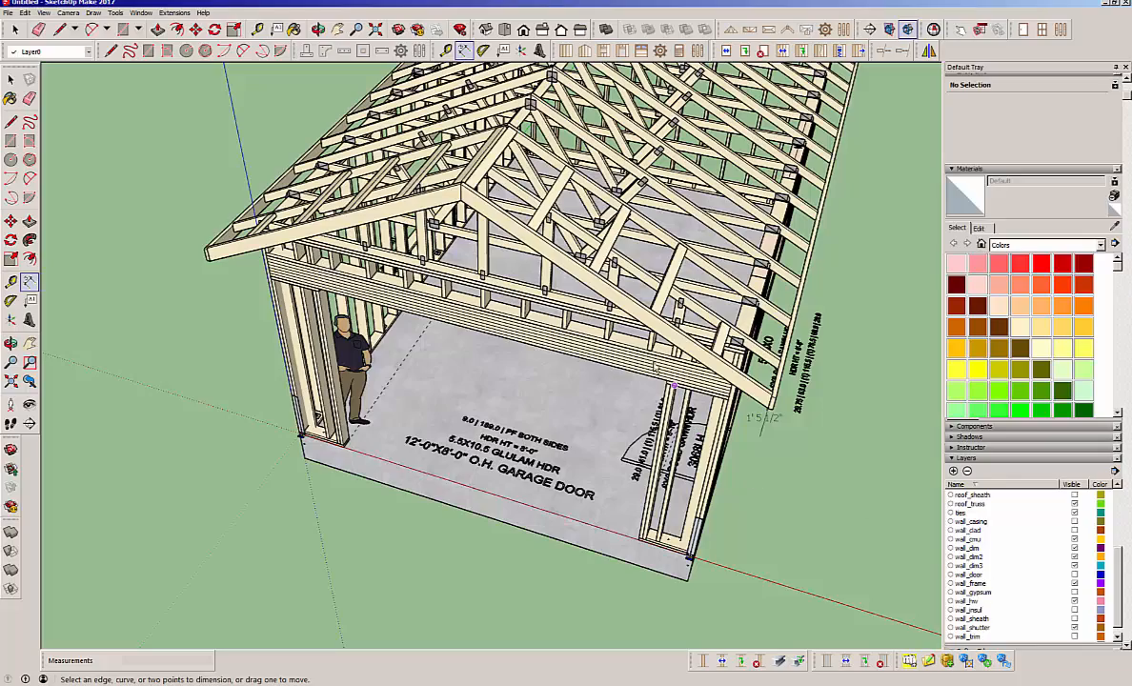
middle_drag(702, 388, 494, 370)
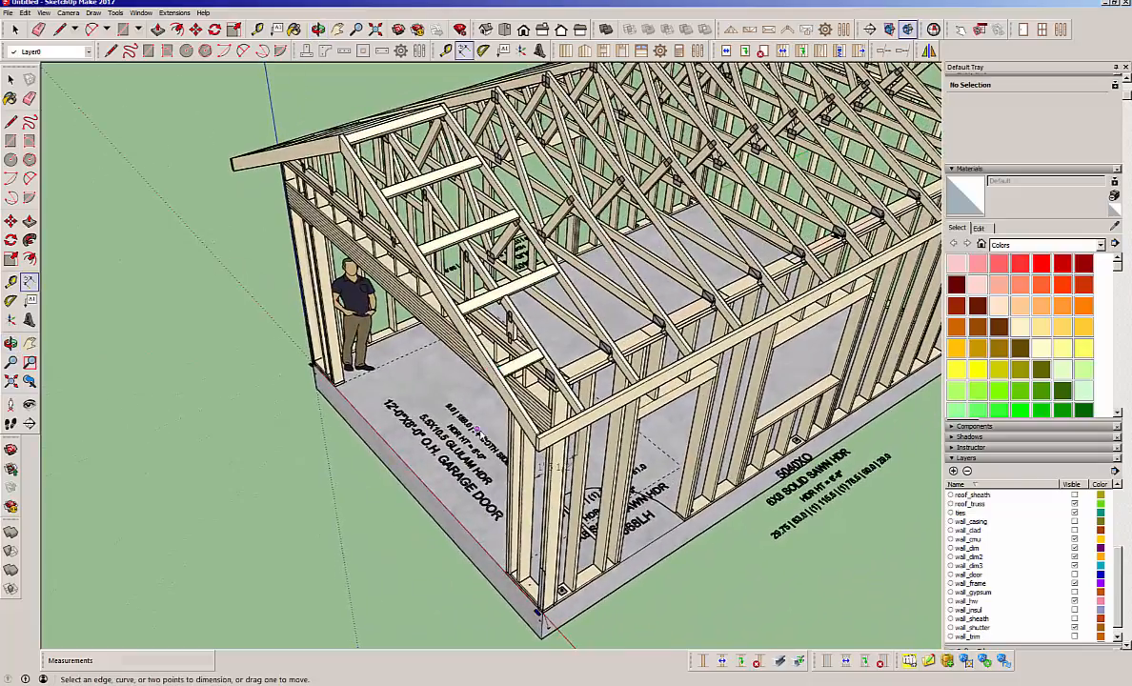
middle_drag(516, 410, 544, 467)
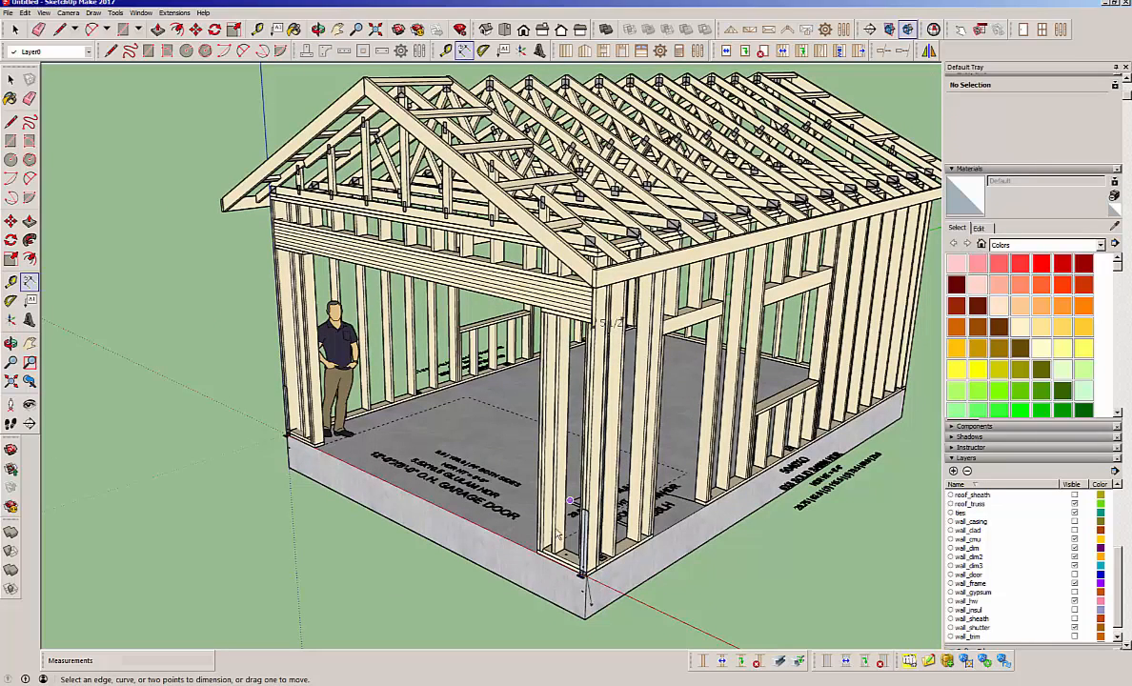
middle_drag(434, 455, 647, 582)
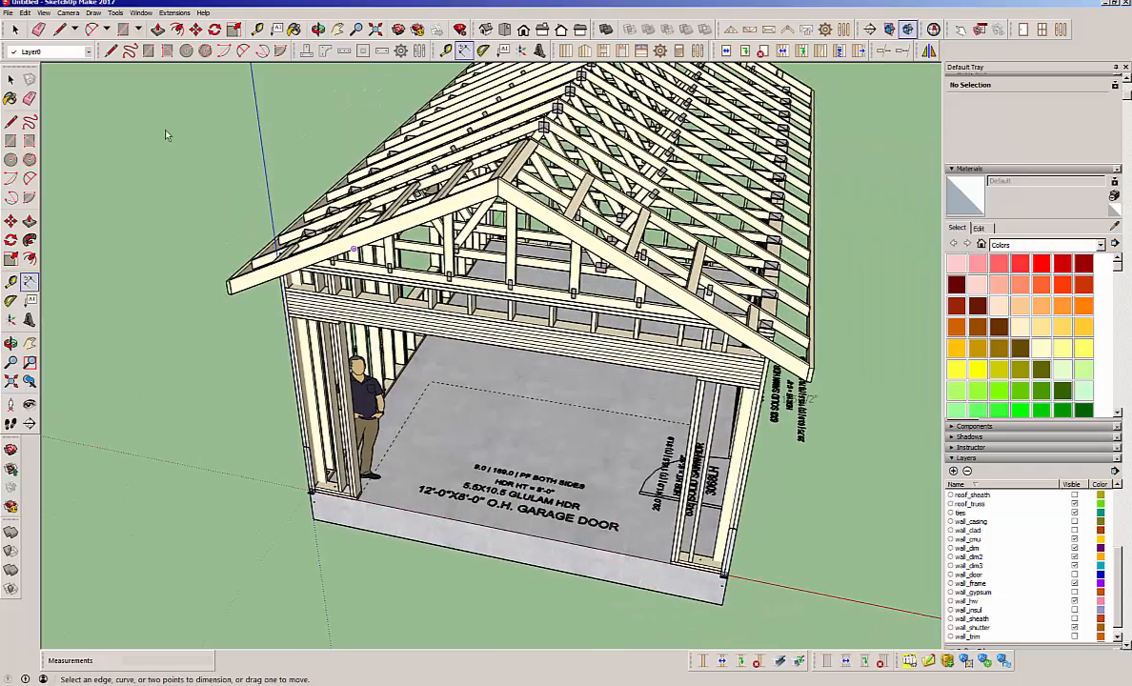
click(15, 28)
middle_drag(549, 503, 335, 487)
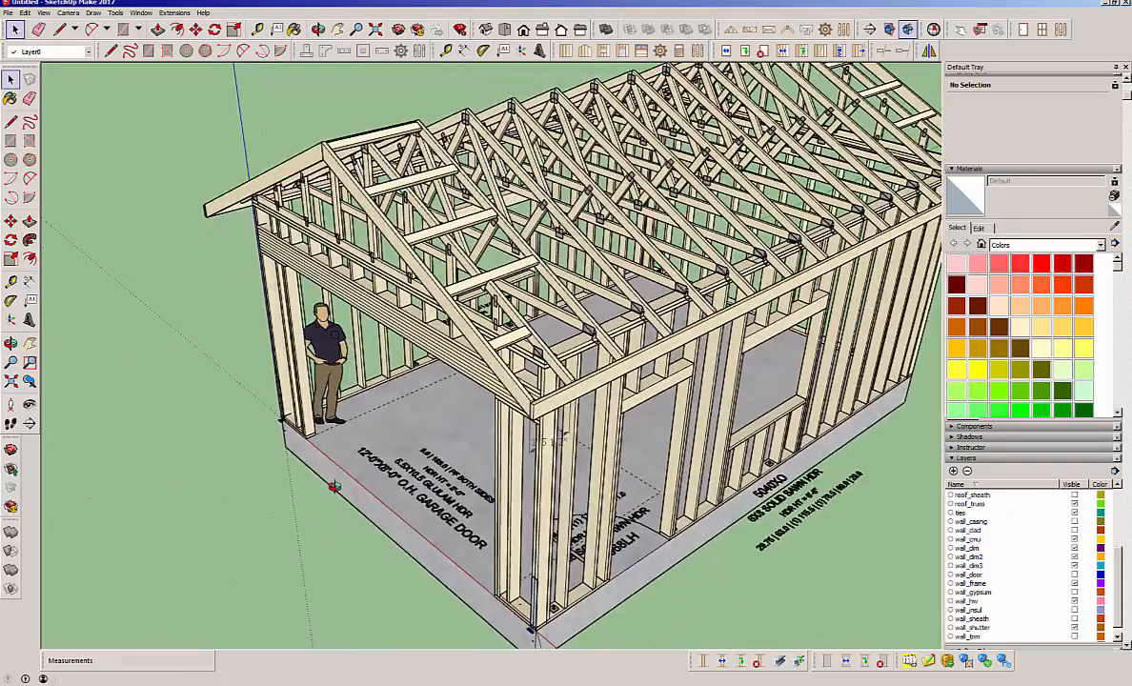
scroll(389, 460, down, 1)
middle_drag(490, 419, 393, 389)
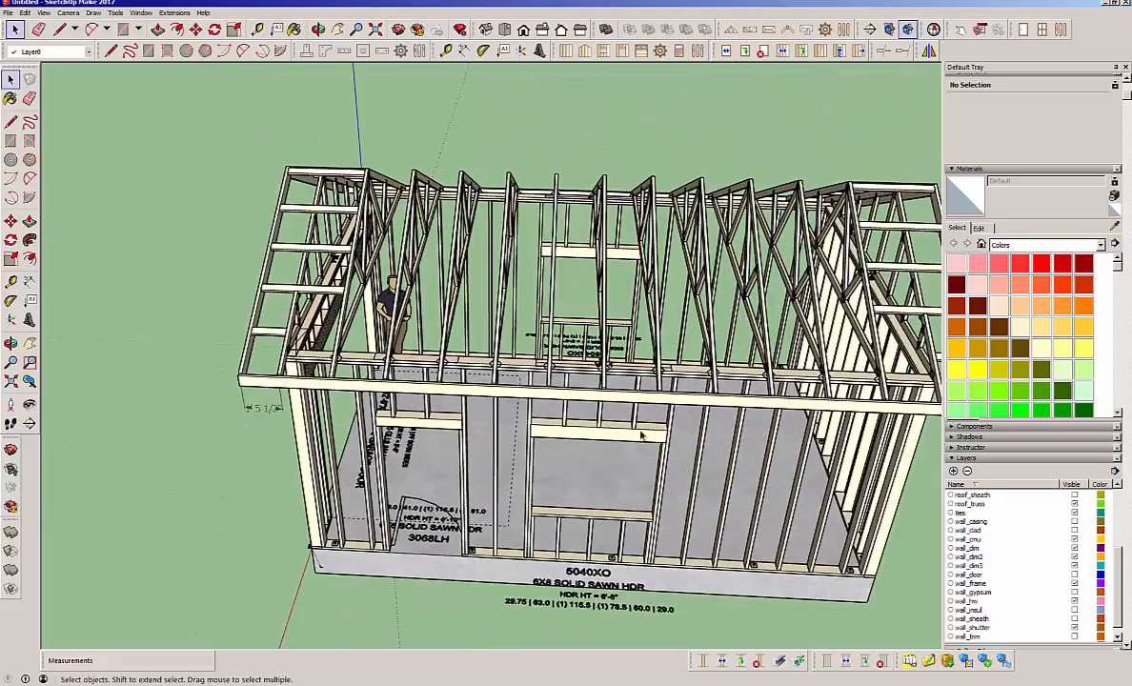
Calculate the material areas of all the garage's wall panels with the Medeek Estimator.
middle_drag(810, 408, 585, 401)
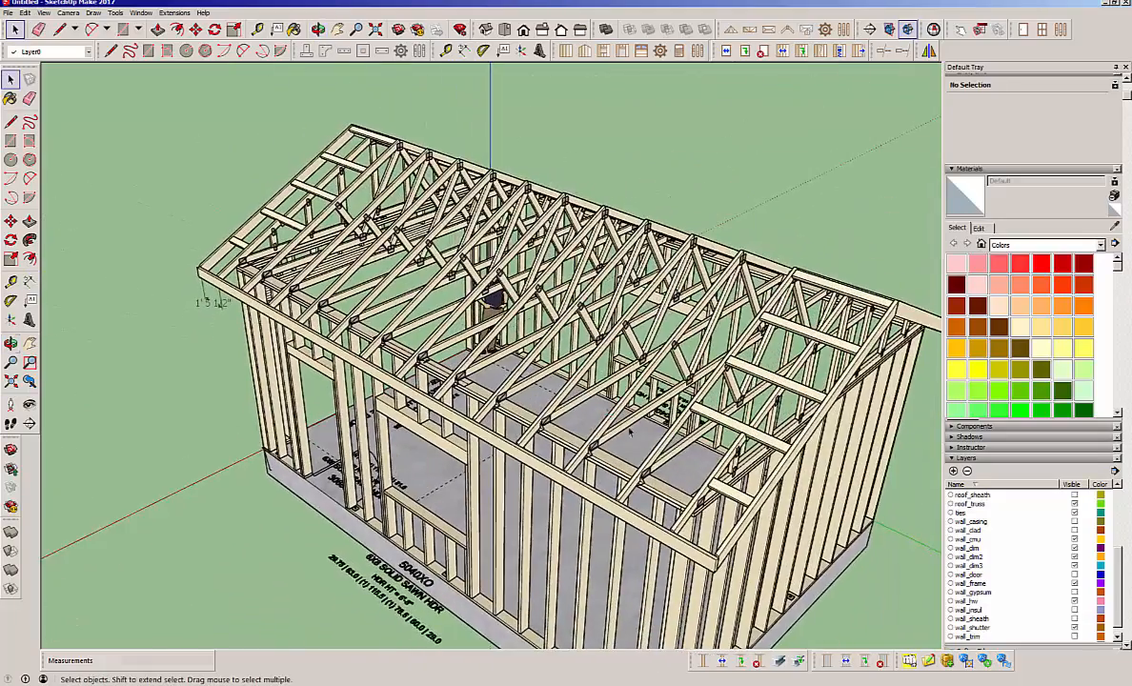
scroll(624, 472, up, 1)
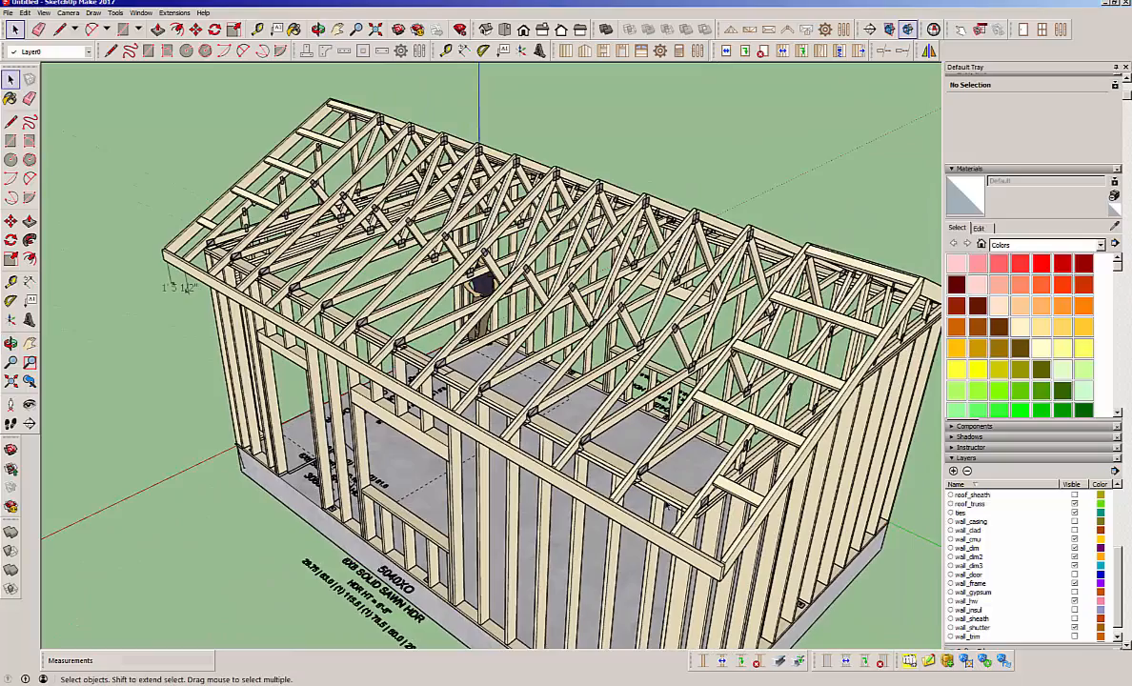
middle_drag(371, 461, 914, 451)
middle_drag(477, 438, 636, 385)
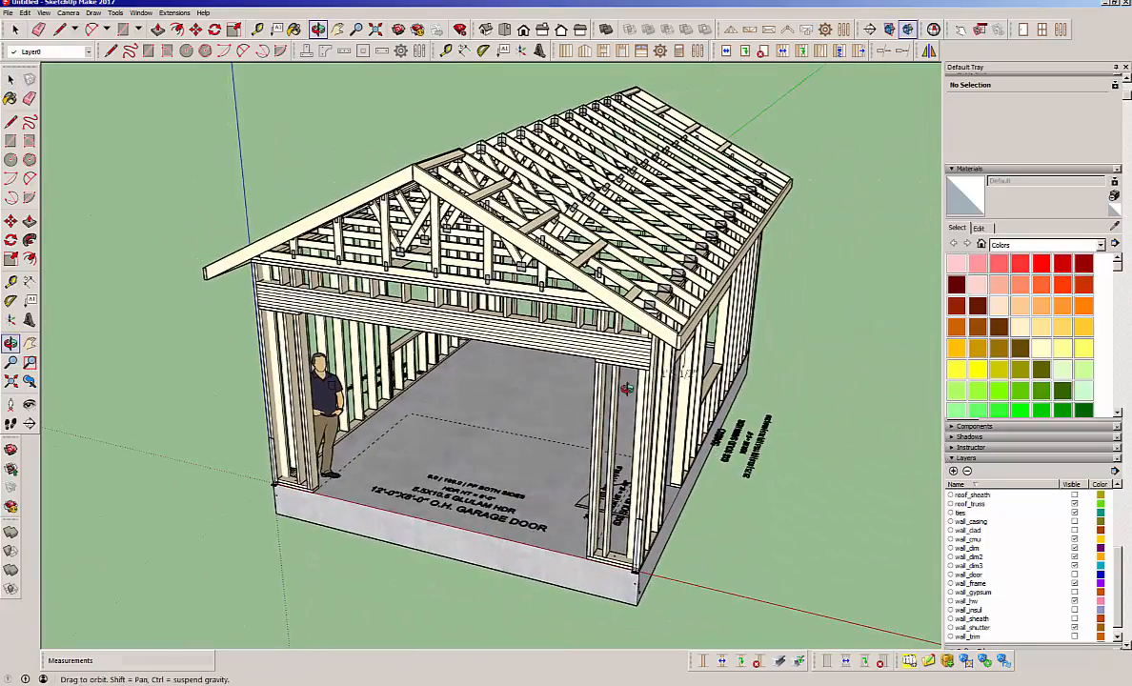
key(space)
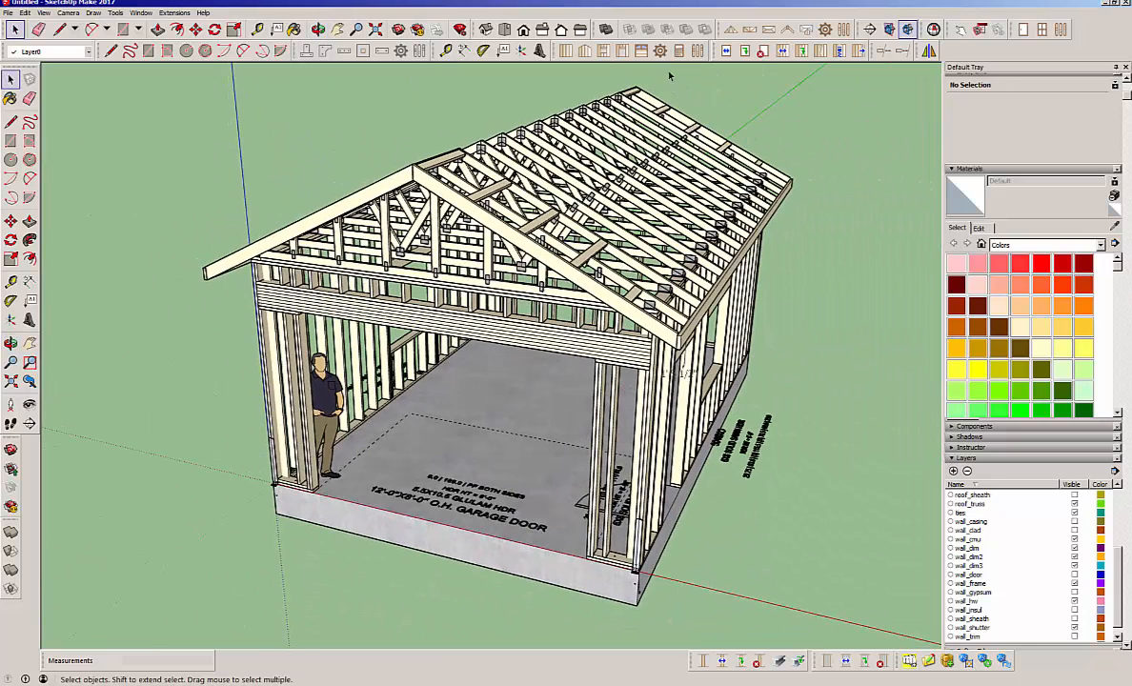
click(678, 51)
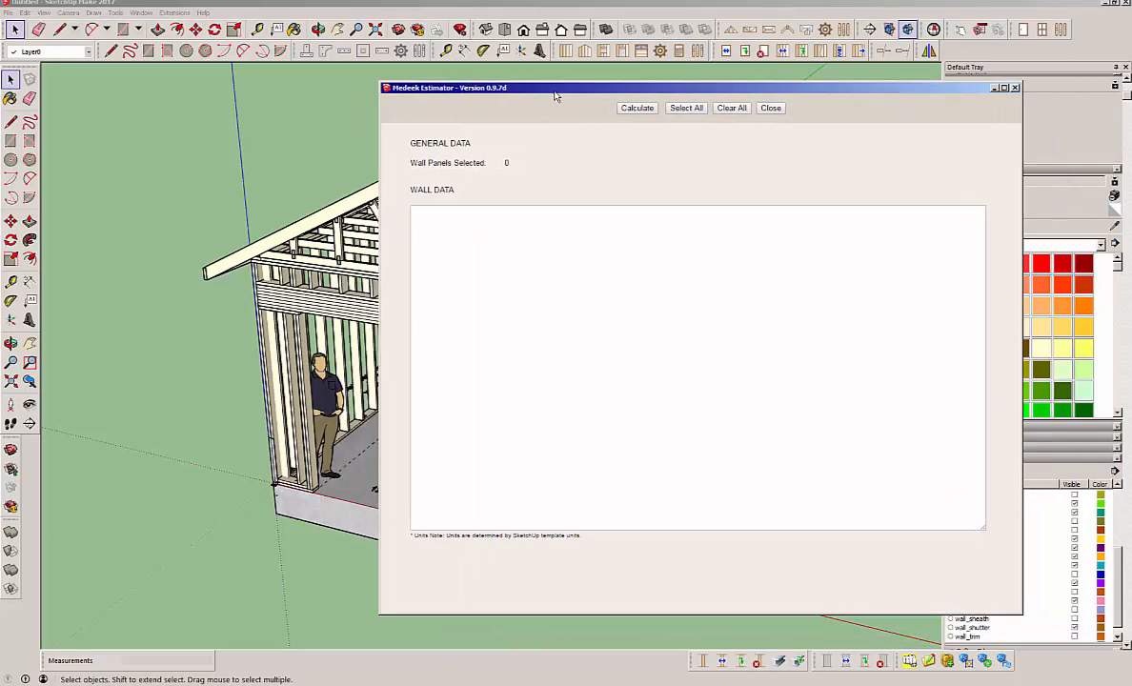
drag(577, 93, 654, 97)
click(771, 131)
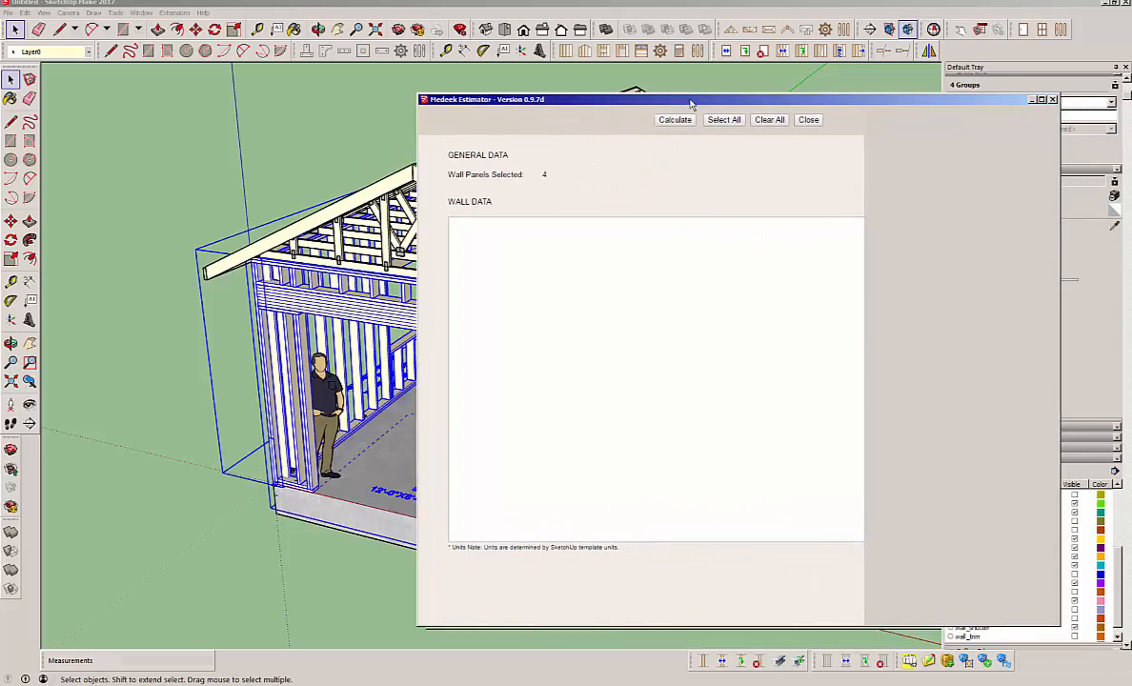
click(682, 120)
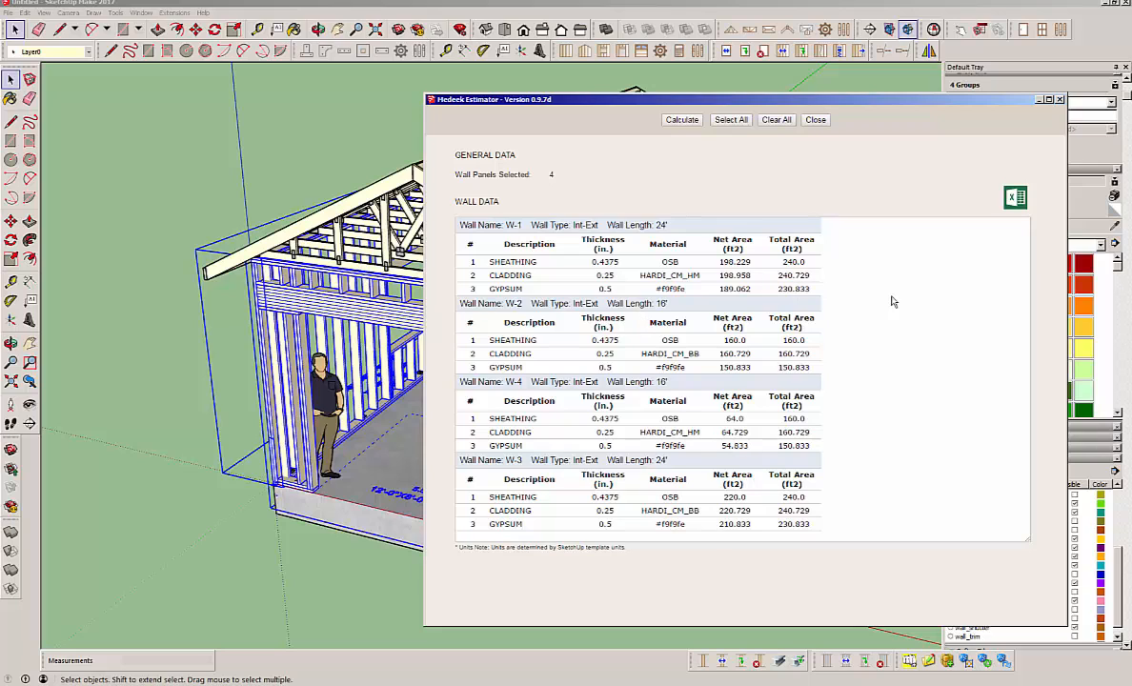
Export the calculated wall data as a CSV file to the TEST folder, then close the estimator and clear the wall selection.
click(1017, 198)
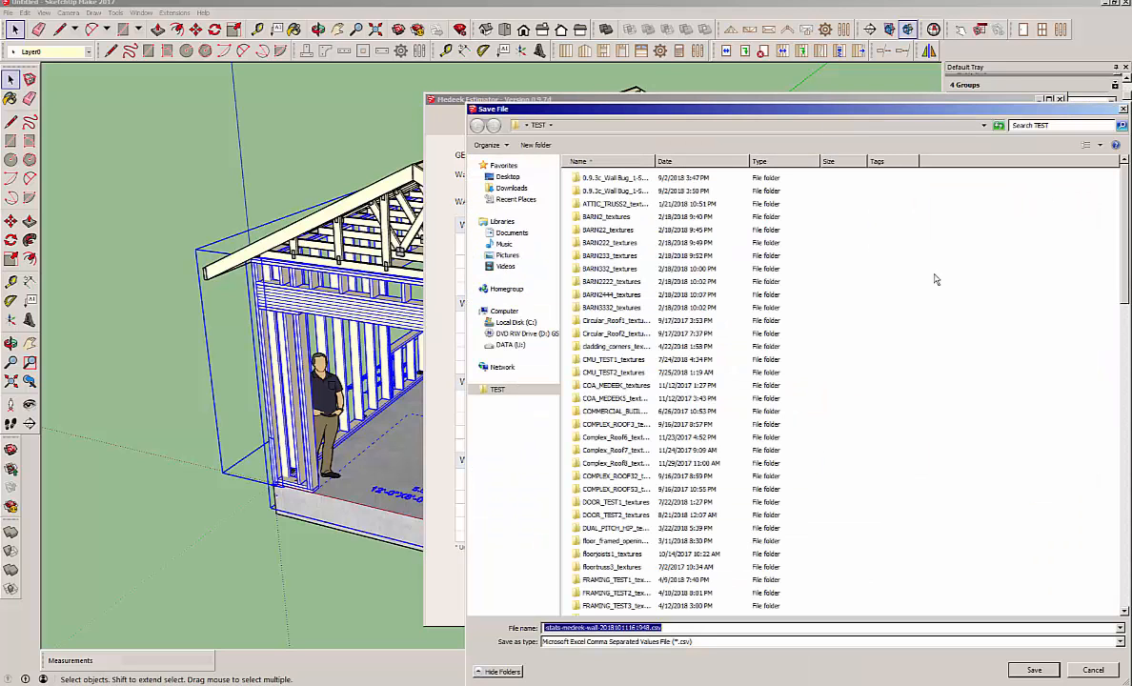
click(1034, 670)
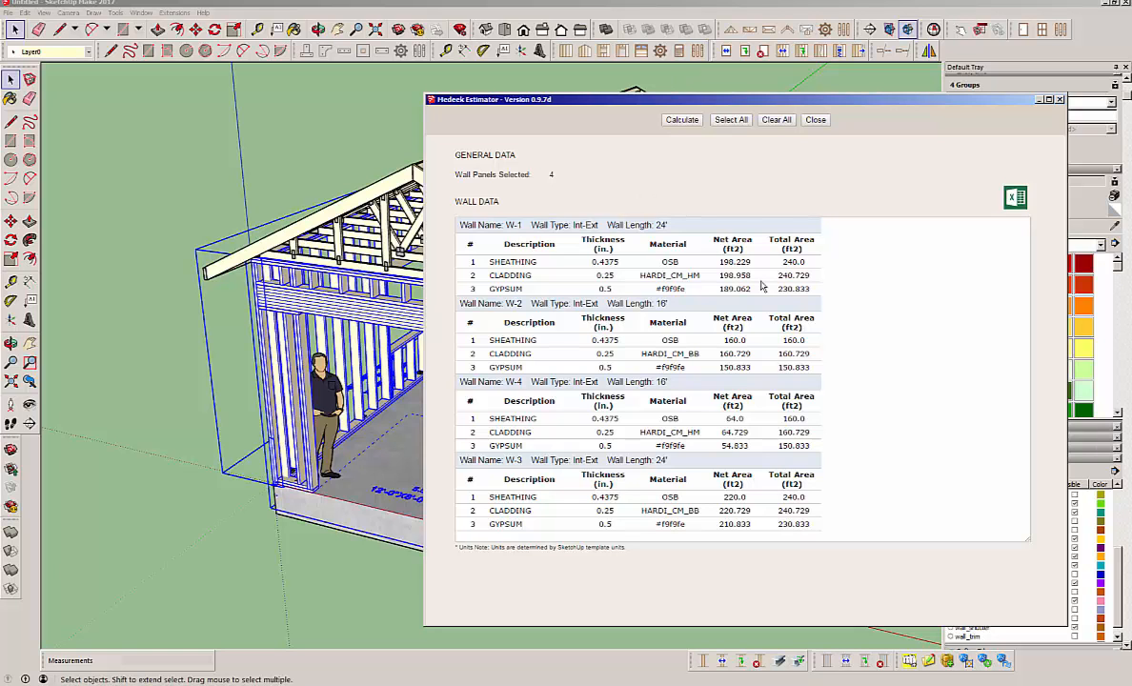
drag(824, 105, 705, 92)
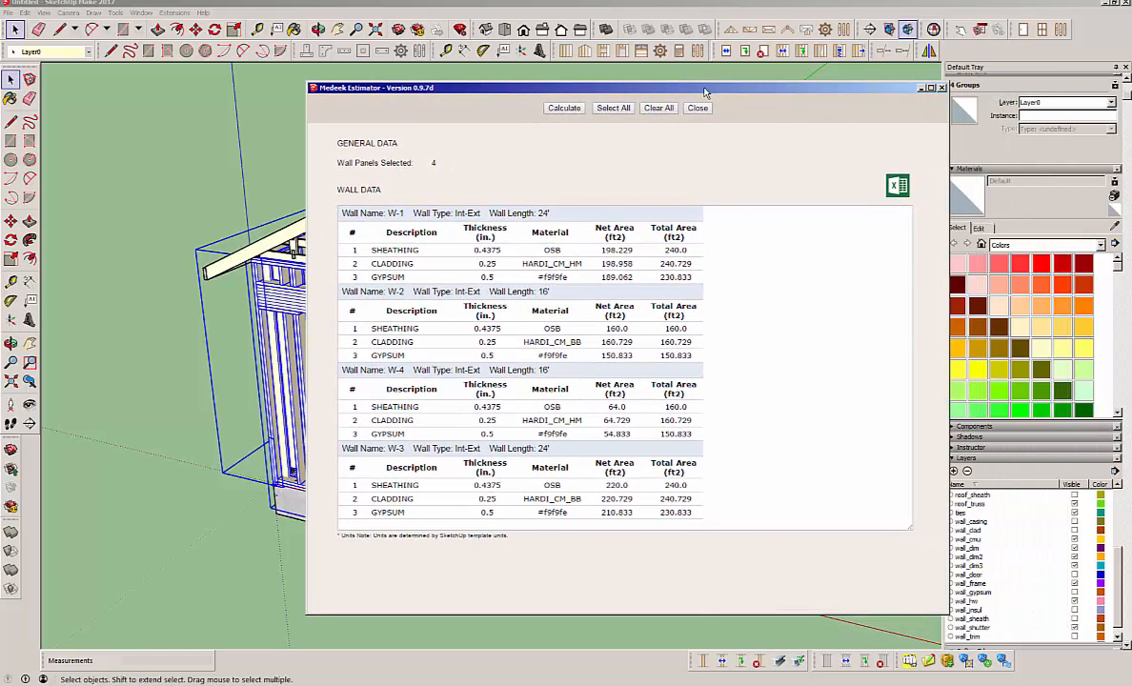
drag(783, 93, 733, 96)
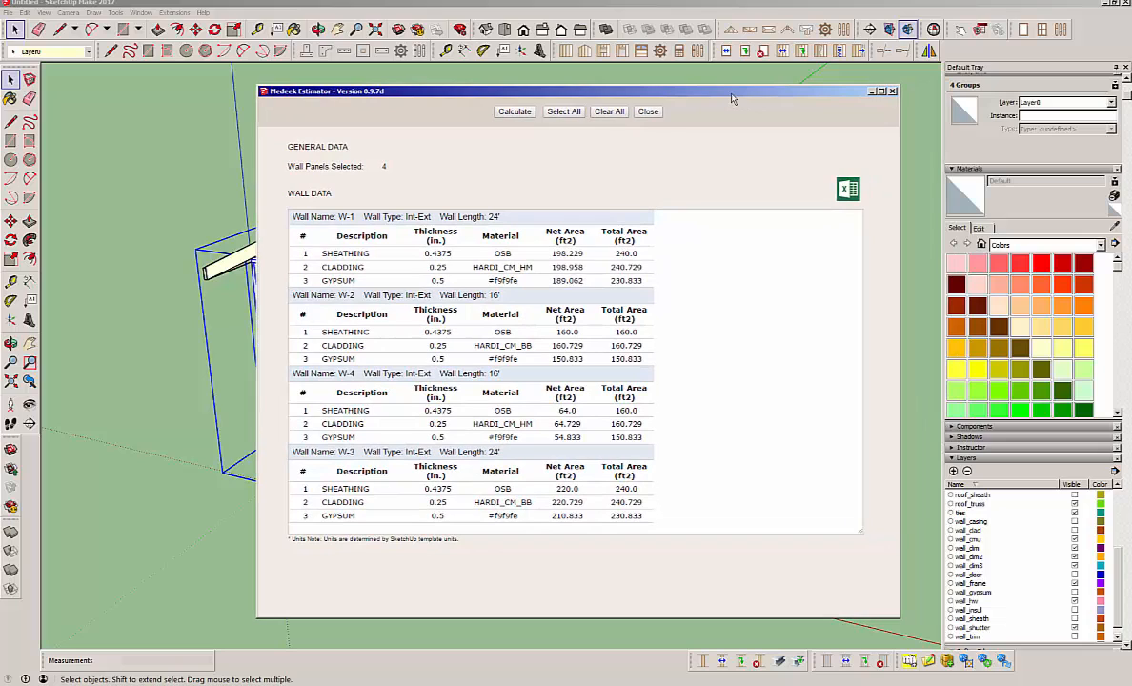
click(653, 114)
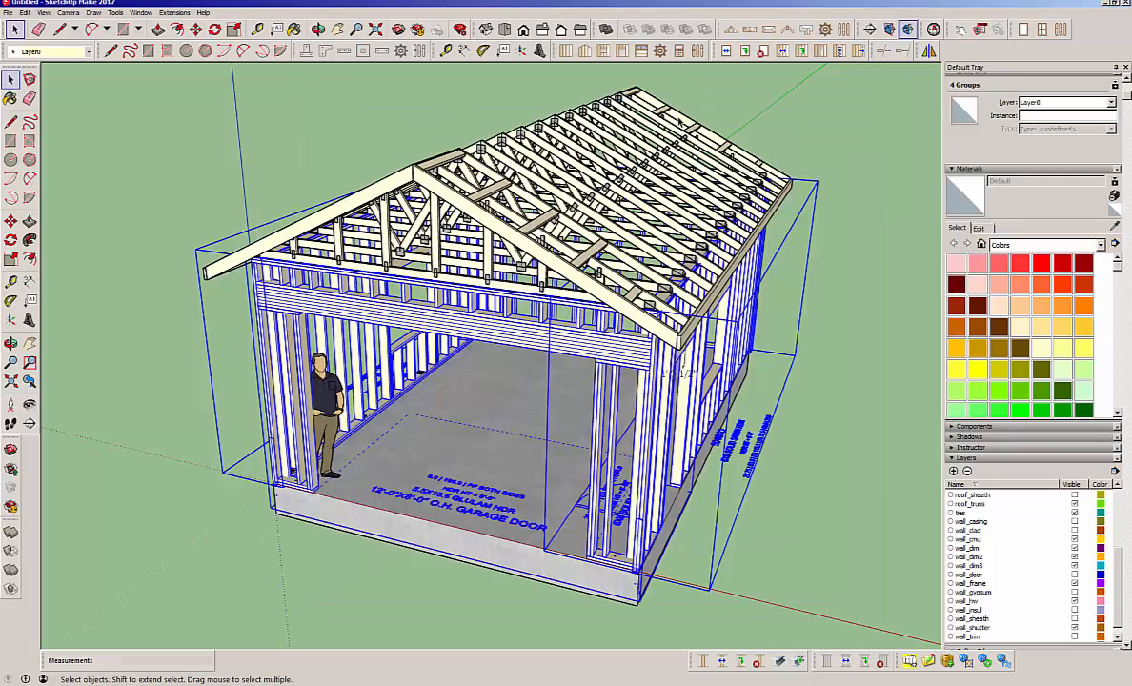
click(845, 162)
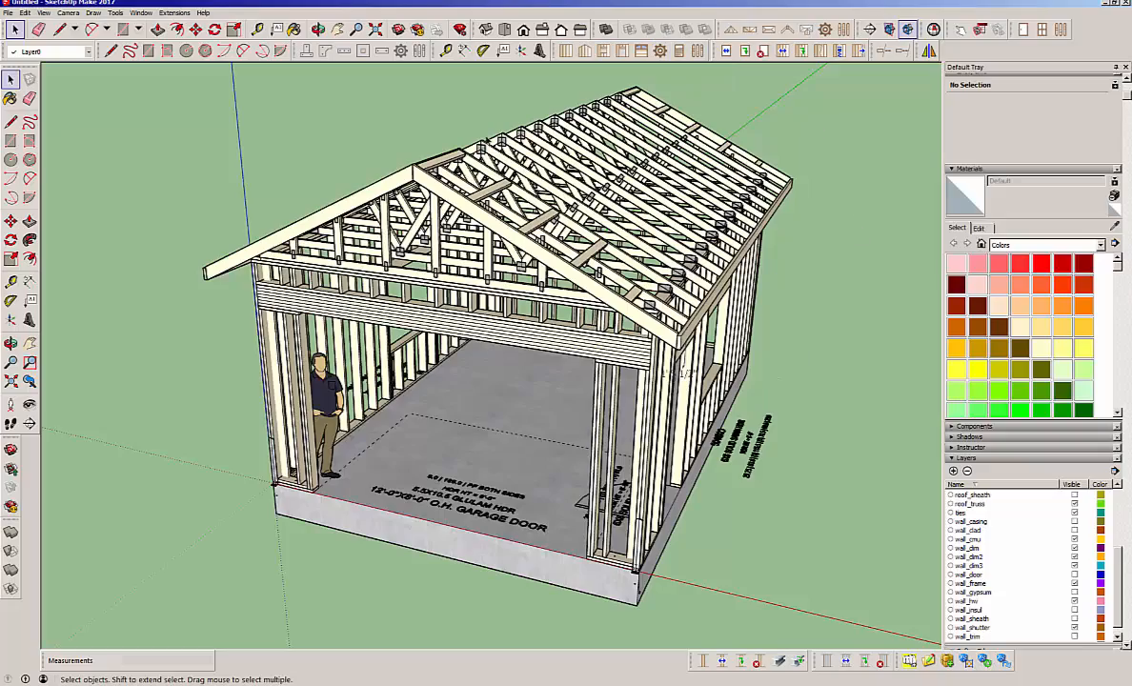
Examine the complete garage framing from the front gable, the side wall with its door and window, and the front corner.
middle_drag(570, 274, 615, 336)
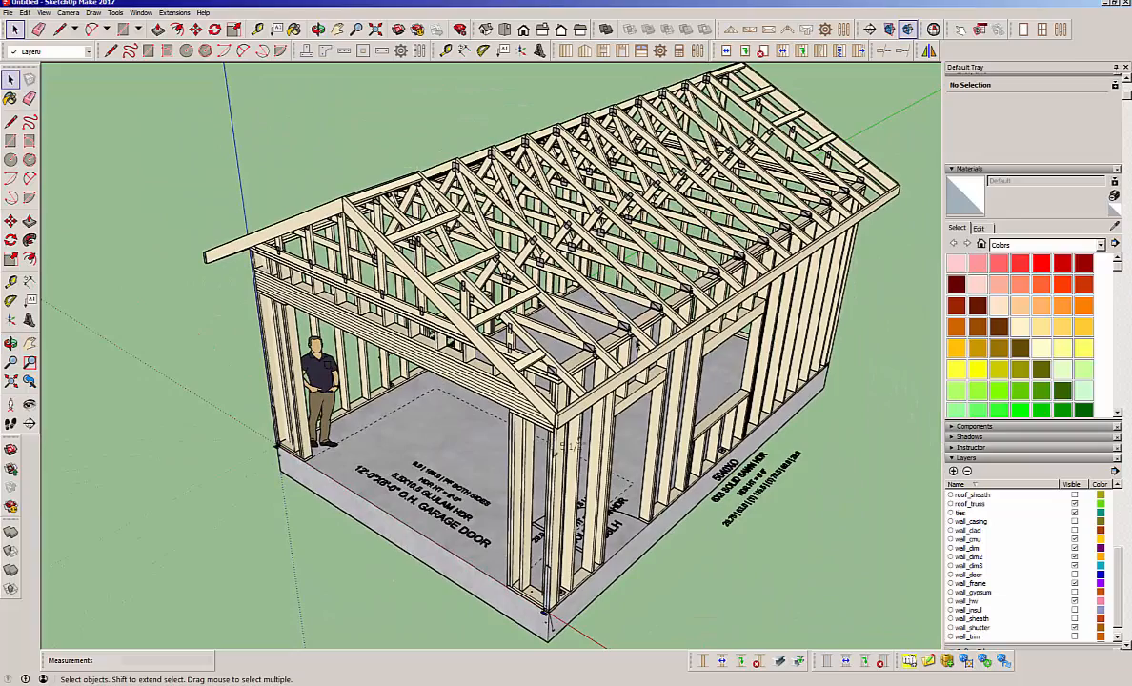
middle_drag(344, 288, 649, 286)
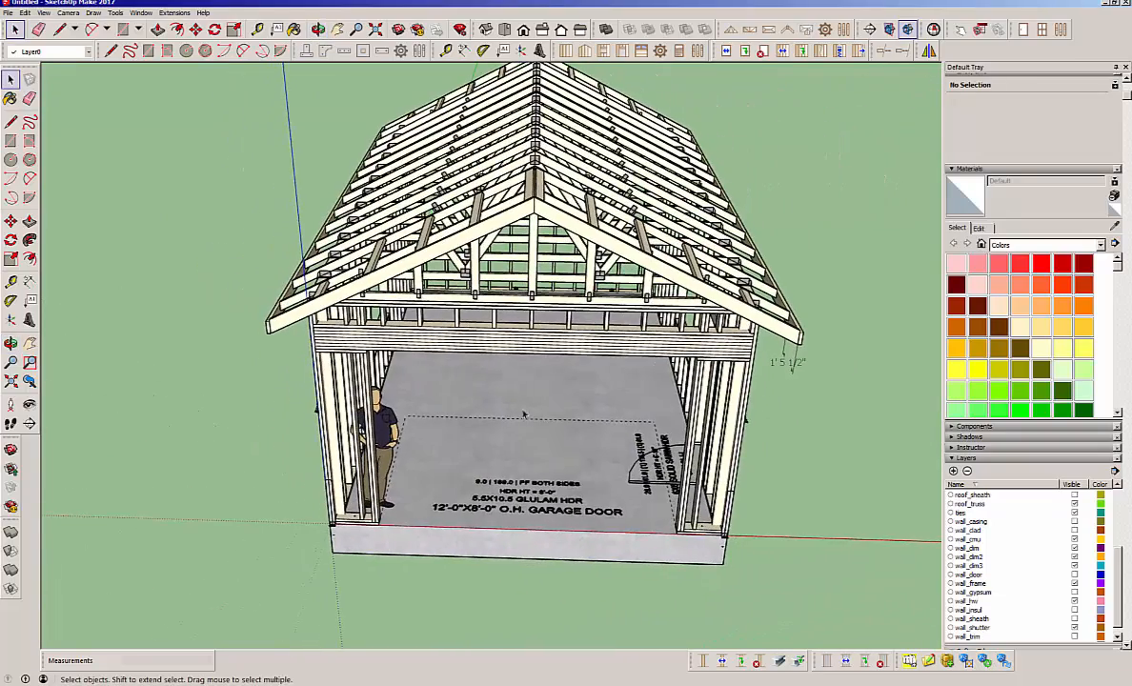
middle_drag(730, 414, 222, 407)
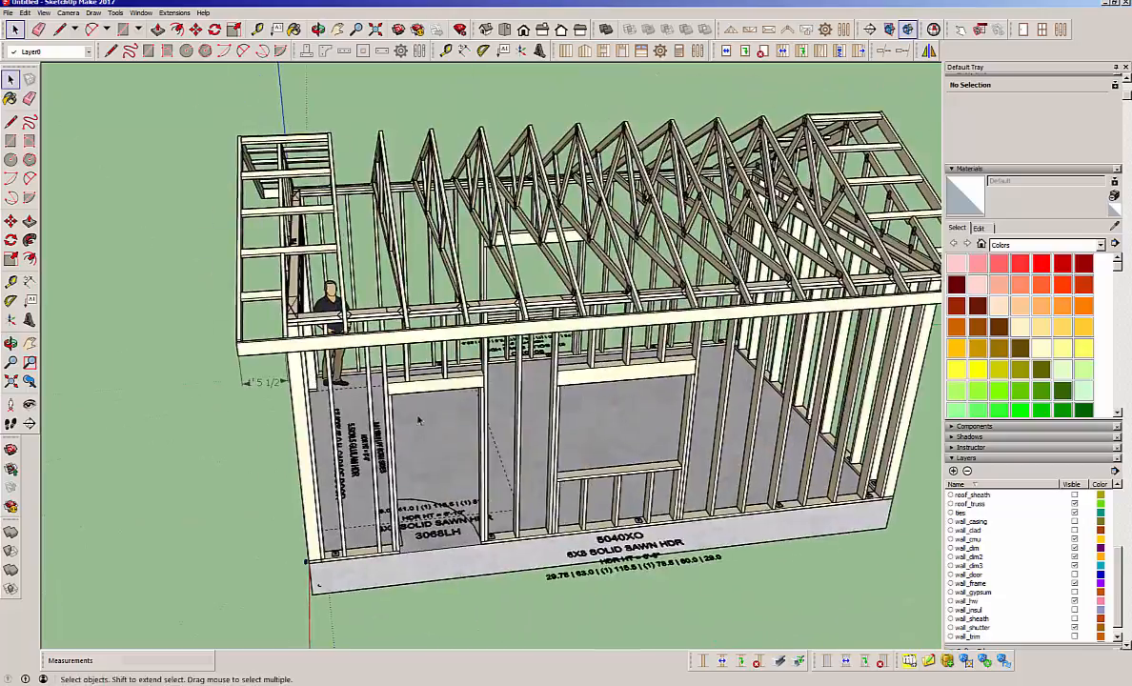
middle_drag(422, 418, 235, 412)
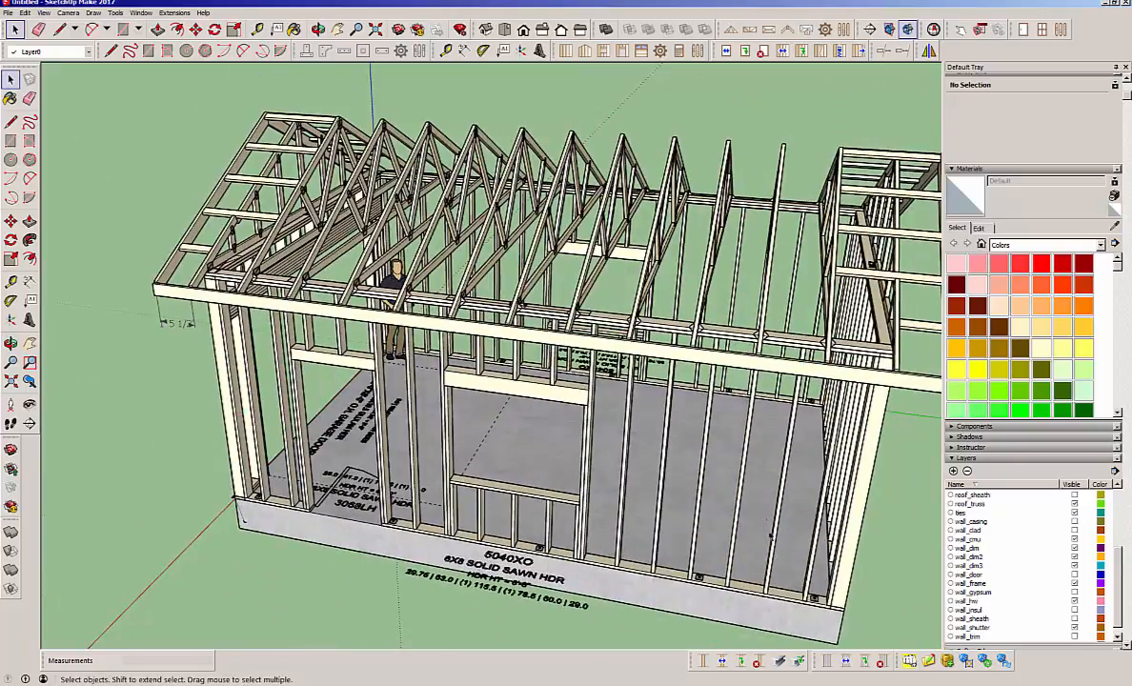
middle_drag(710, 466, 433, 319)
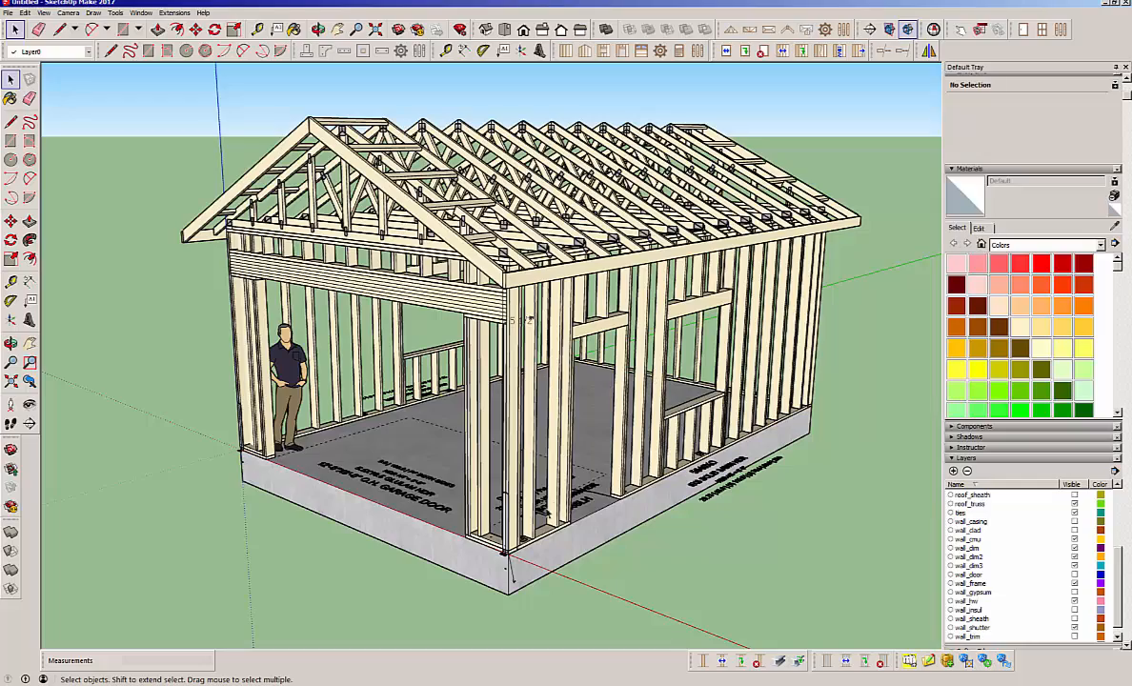
middle_drag(450, 483, 634, 541)
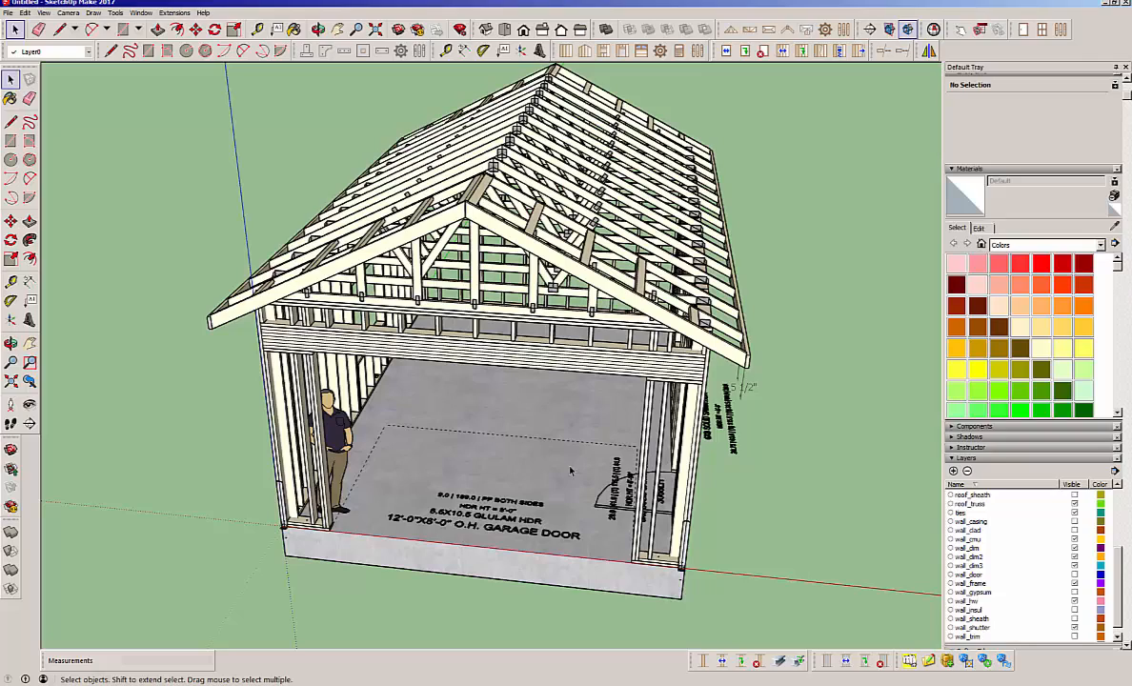
middle_drag(585, 335, 474, 360)
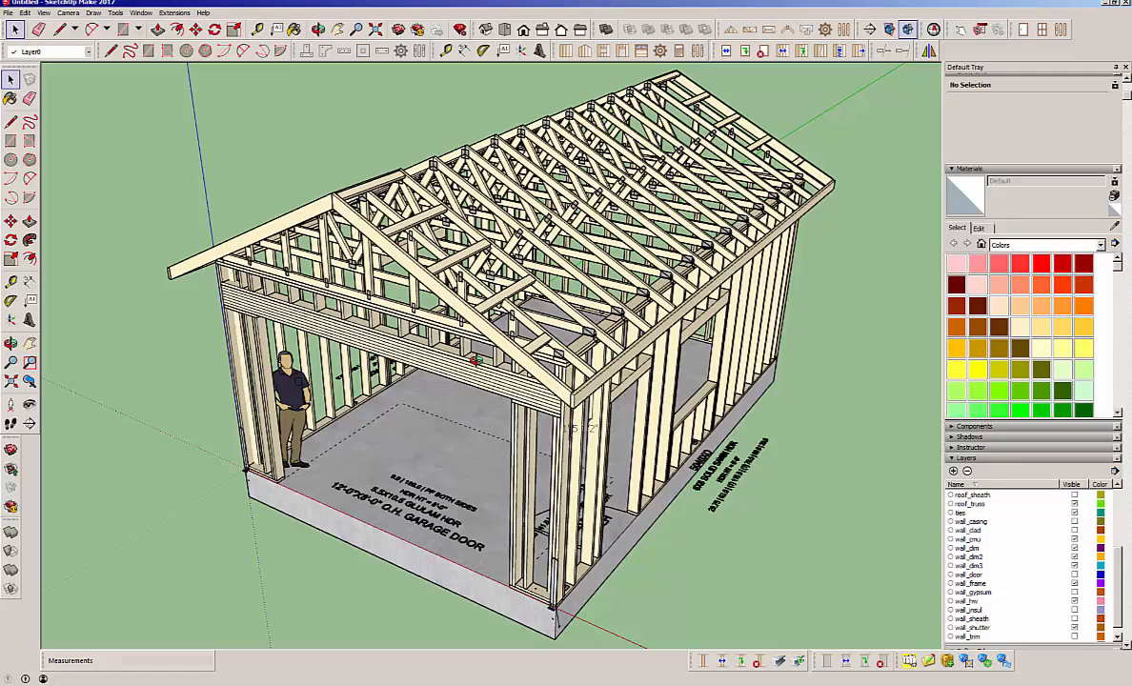
middle_drag(672, 349, 606, 364)
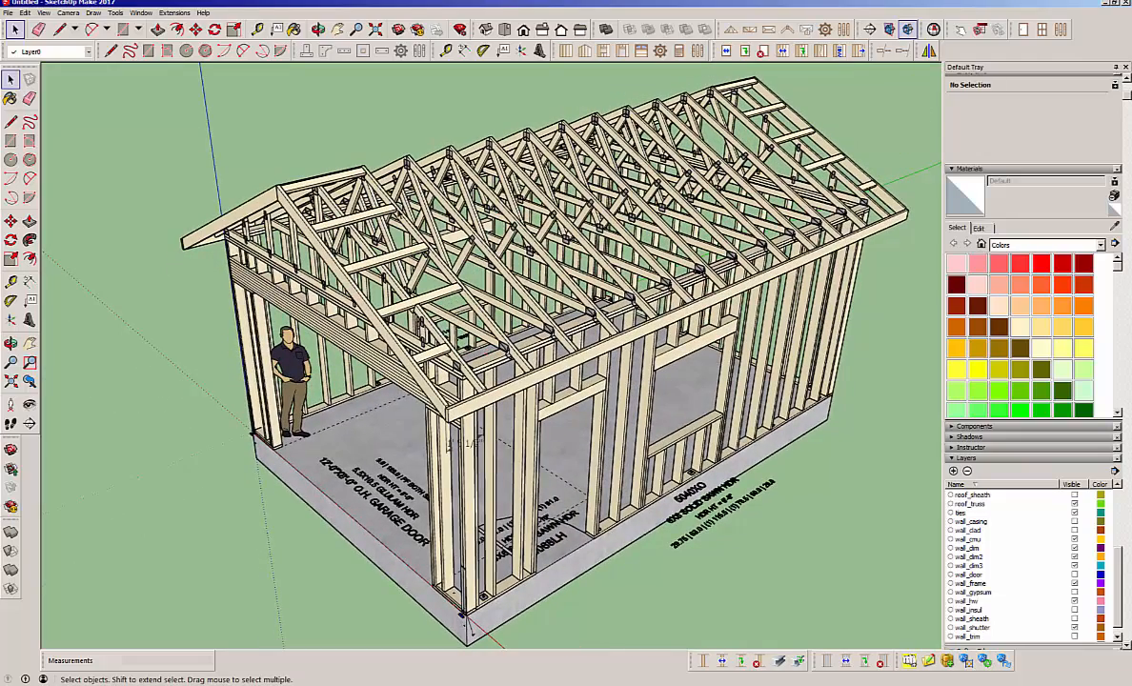
middle_drag(529, 260, 566, 257)
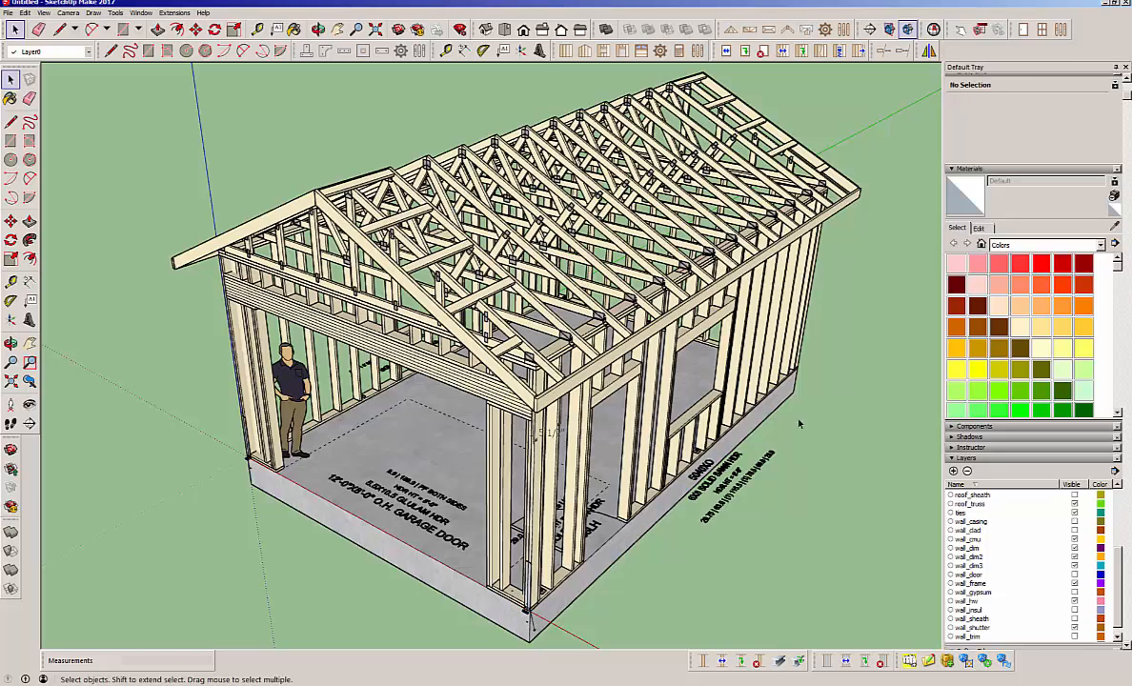
Make the roof_sheath, wall_casing, wall_clad, wall_door and wall_gypsum layers visible.
click(1075, 495)
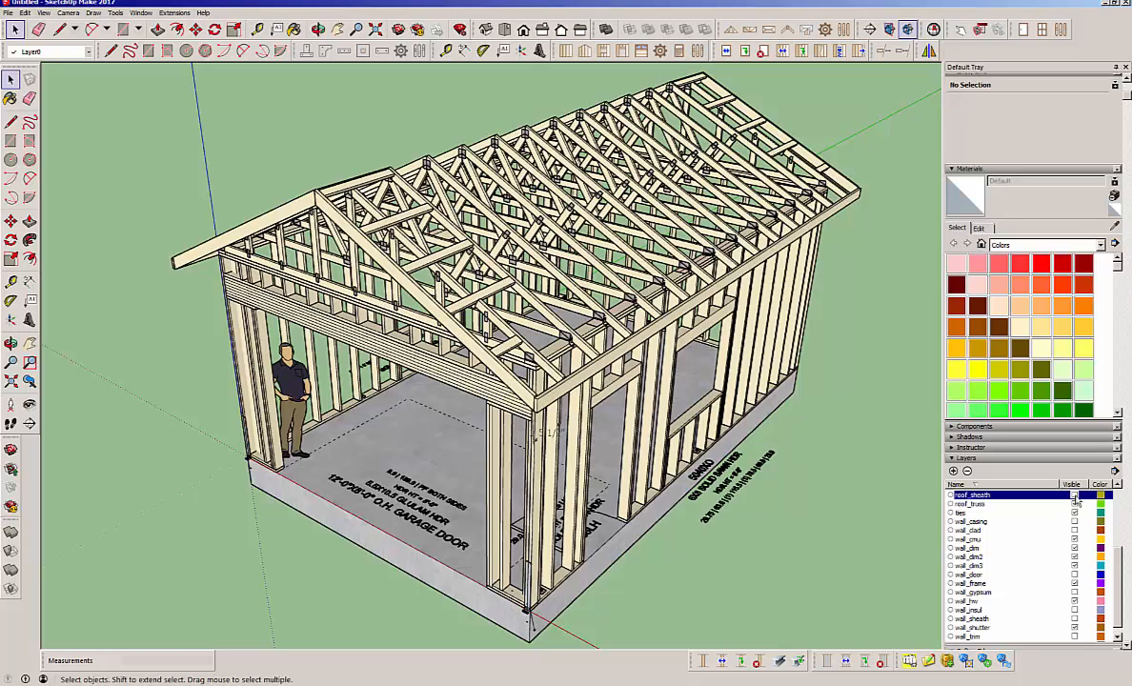
click(1073, 523)
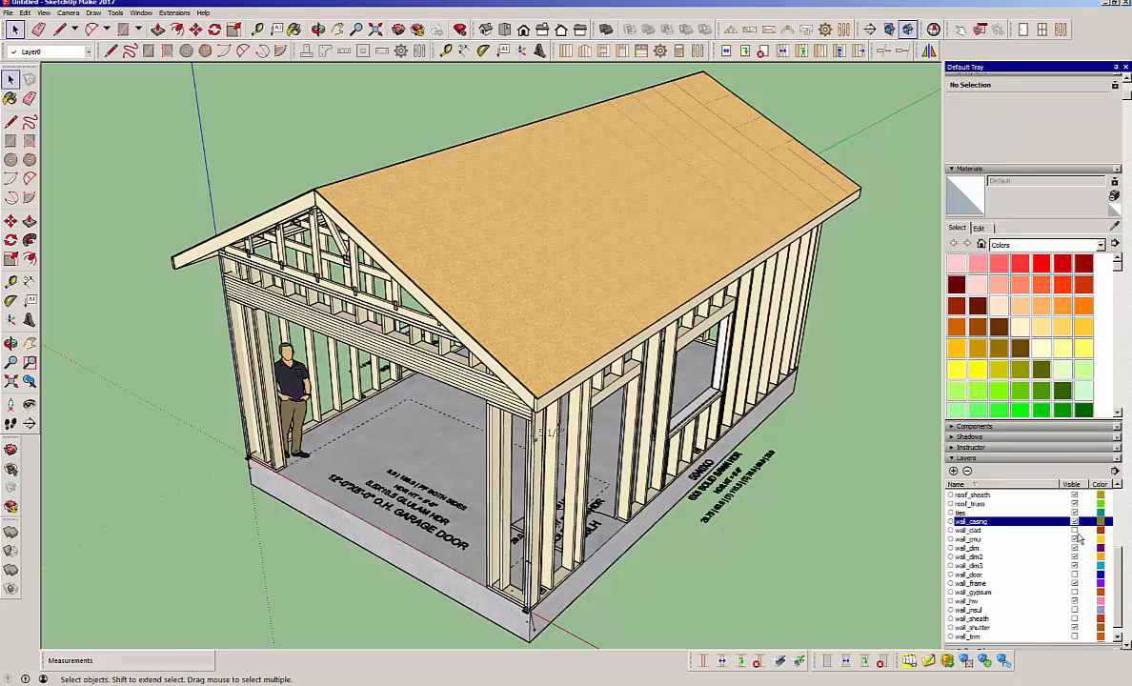
click(1074, 531)
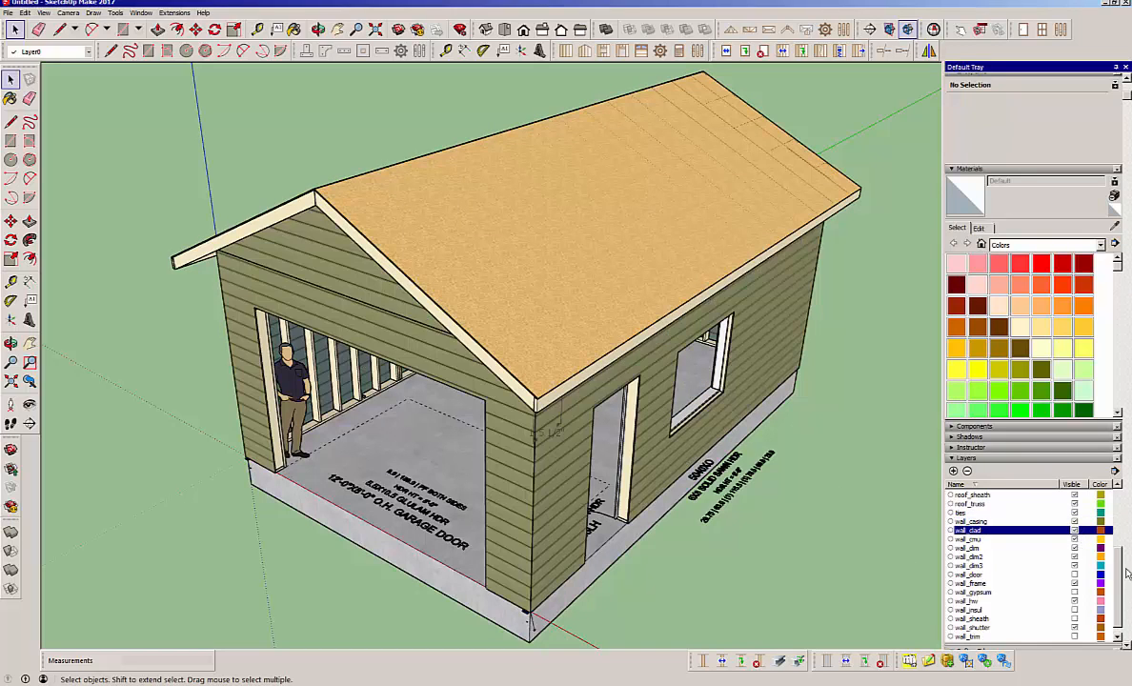
click(1074, 575)
click(1076, 593)
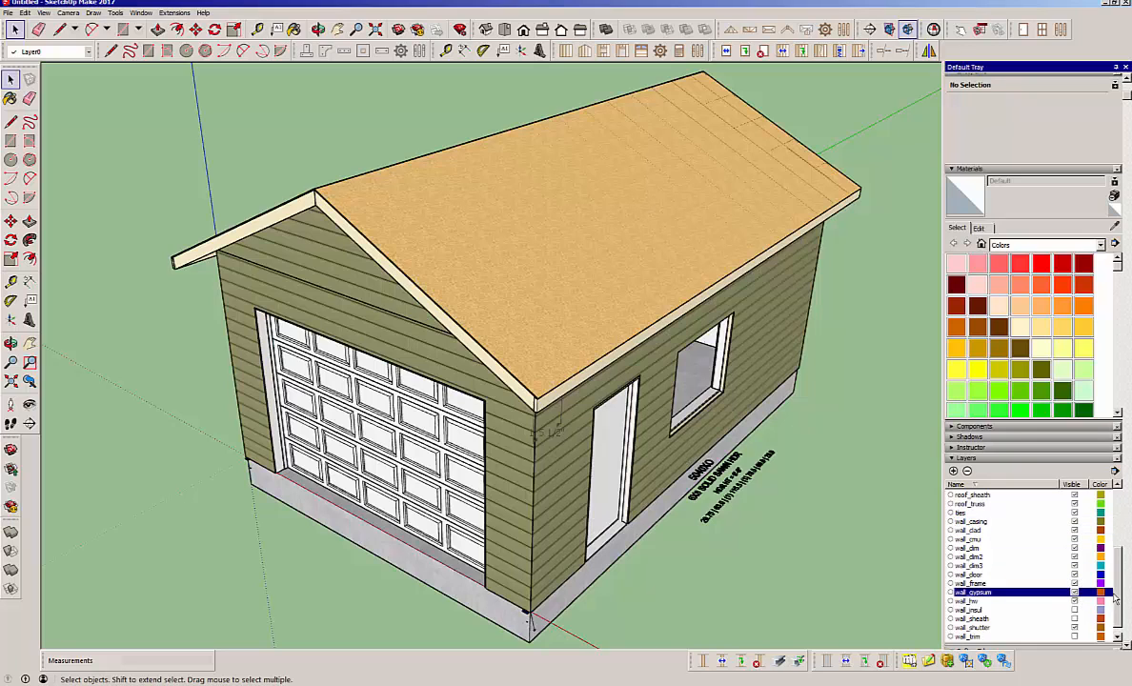
Make the wall_insul, wall_sheath, wall_trim and wall_window layers visible.
scroll(1105, 610, down, 1)
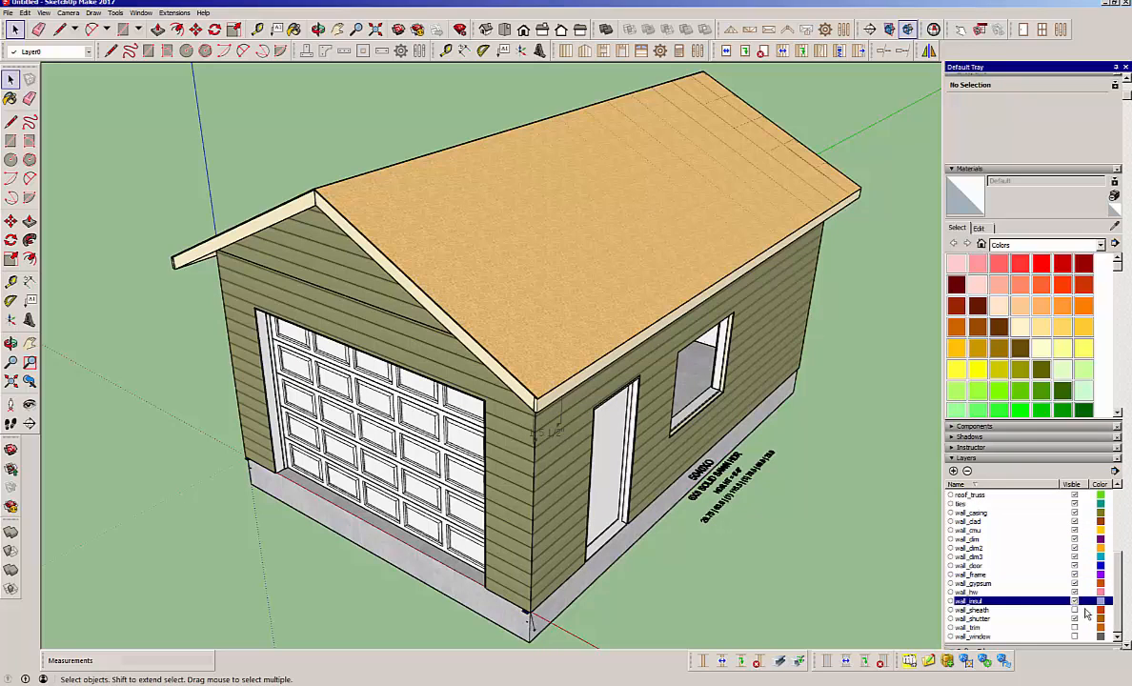
click(1074, 610)
click(1074, 627)
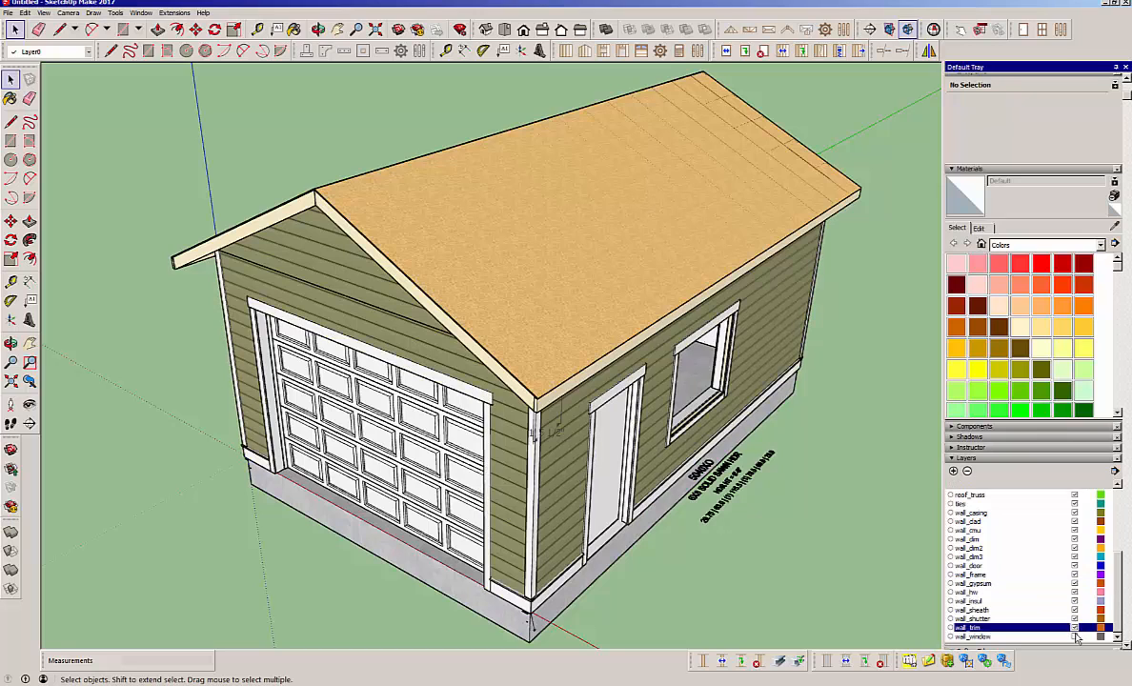
click(1074, 637)
Make the door_hw, roof_clad and roof_gutter layers visible and check the layer list for any still hidden.
drag(1120, 624, 1122, 562)
click(1074, 513)
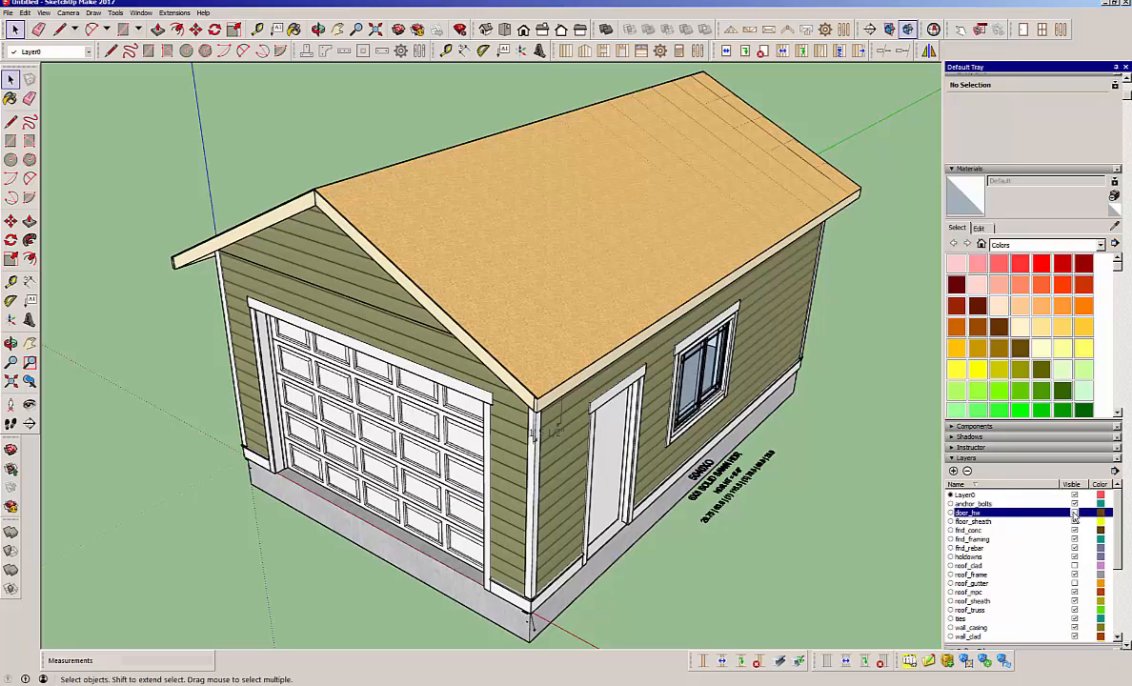
scroll(1075, 570, up, 2)
click(1075, 566)
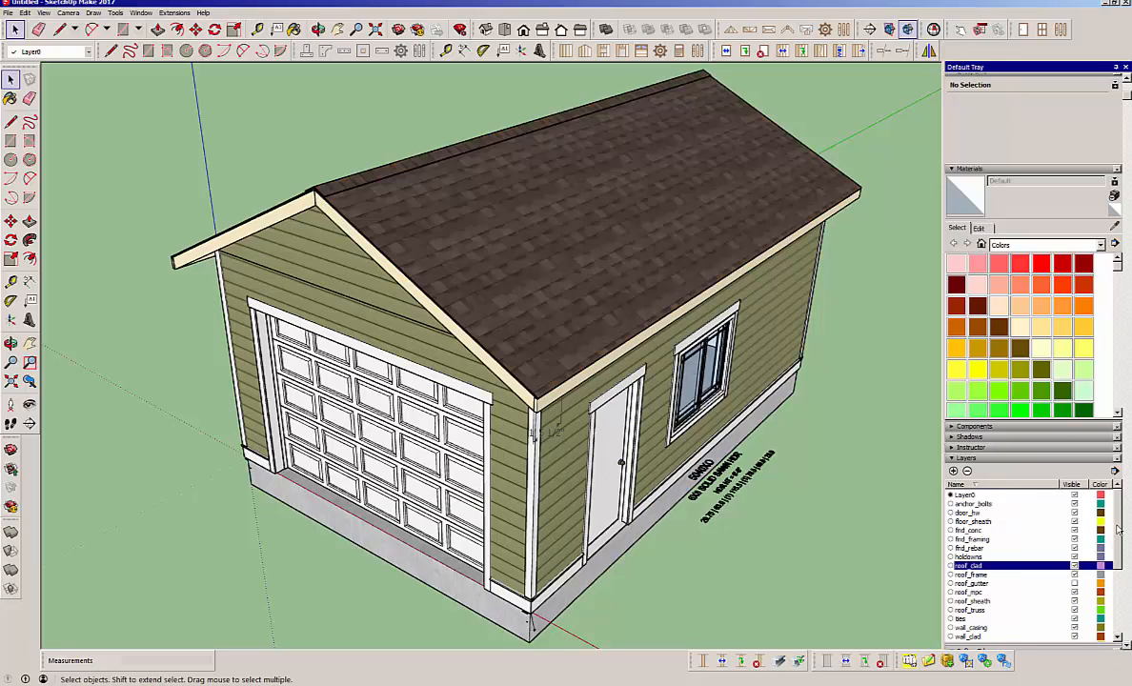
click(1074, 583)
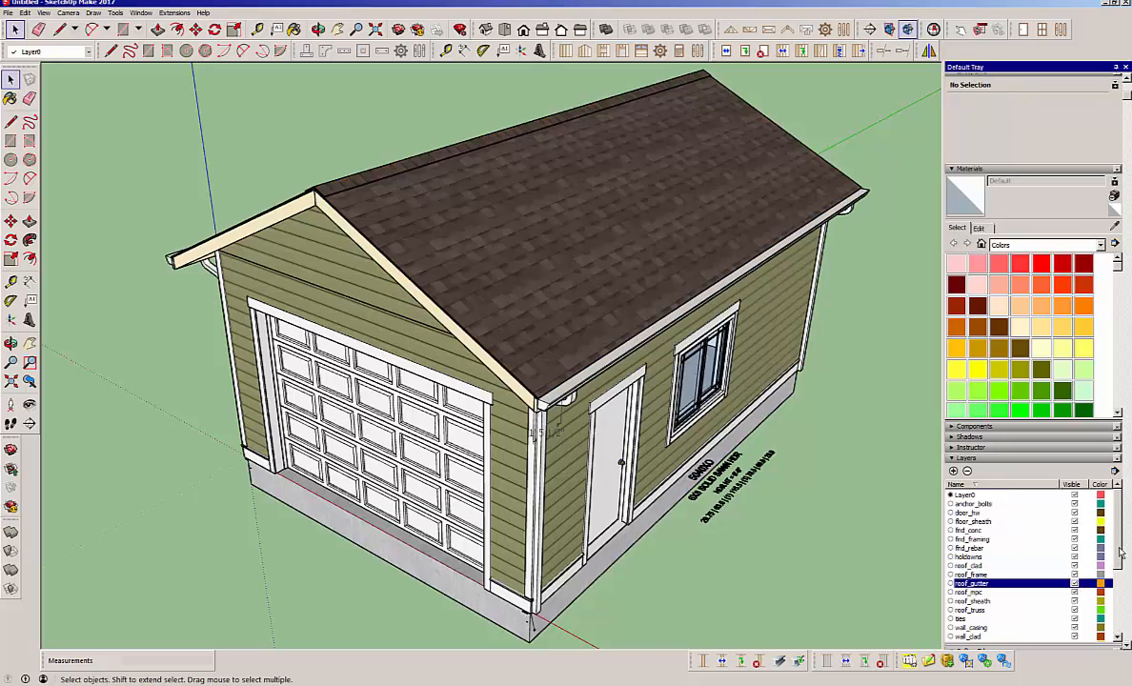
scroll(1120, 600, down, 3)
scroll(1118, 601, up, 3)
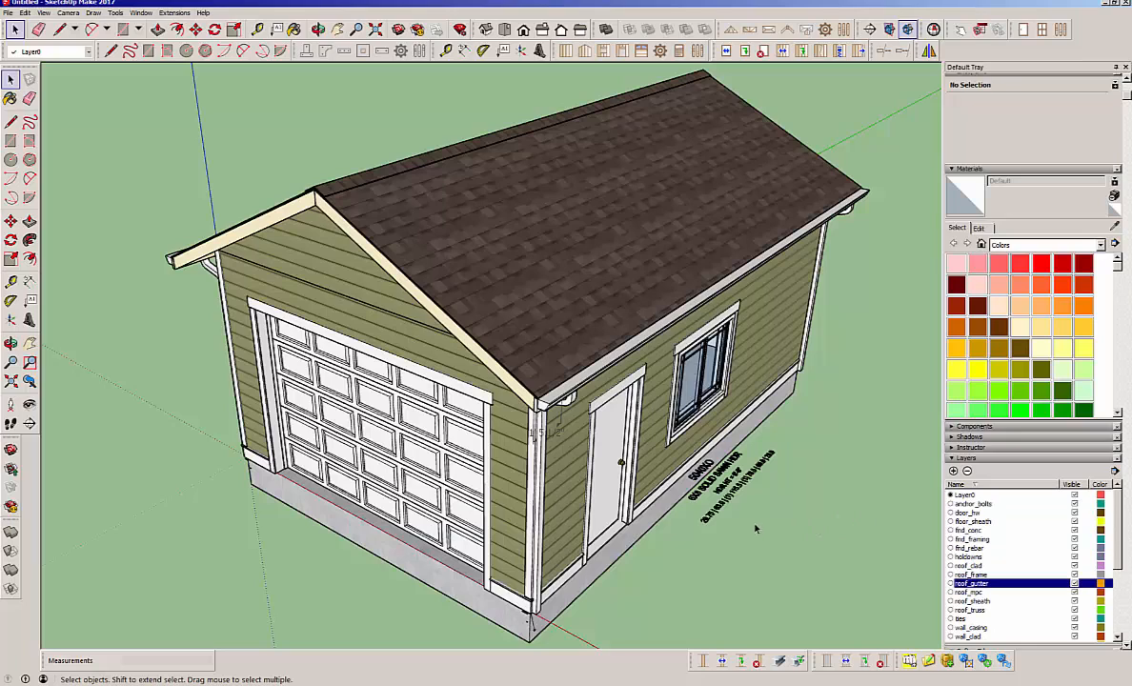
Delete the roof overhang dimension at the garage's front corner.
click(558, 433)
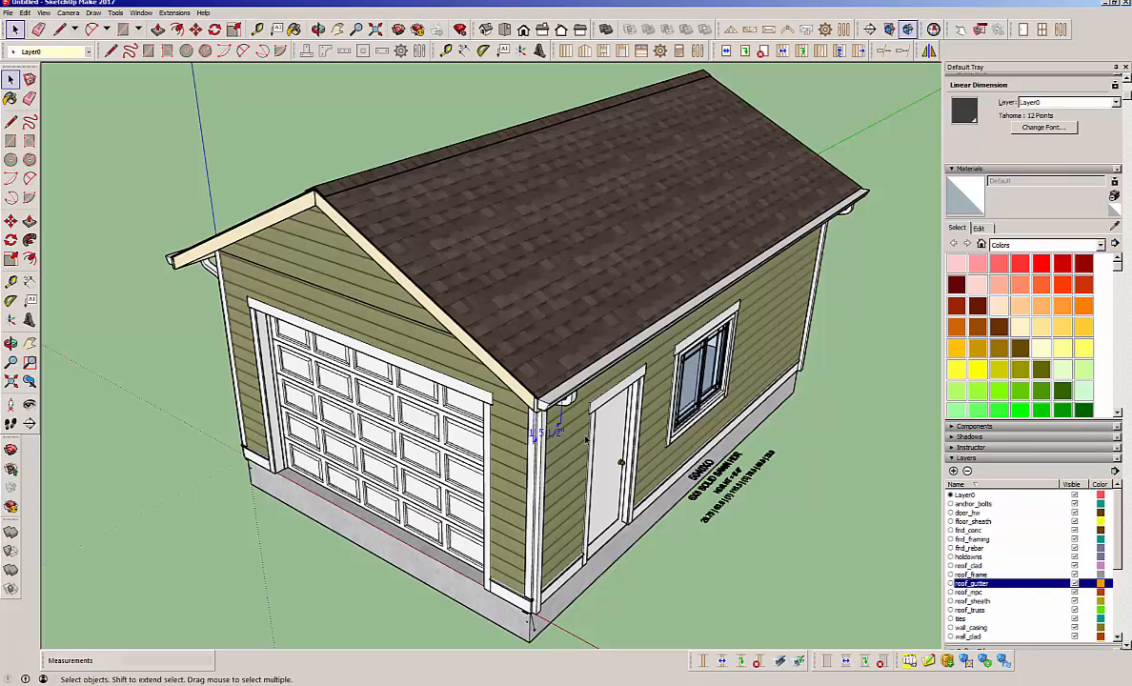
key(Delete)
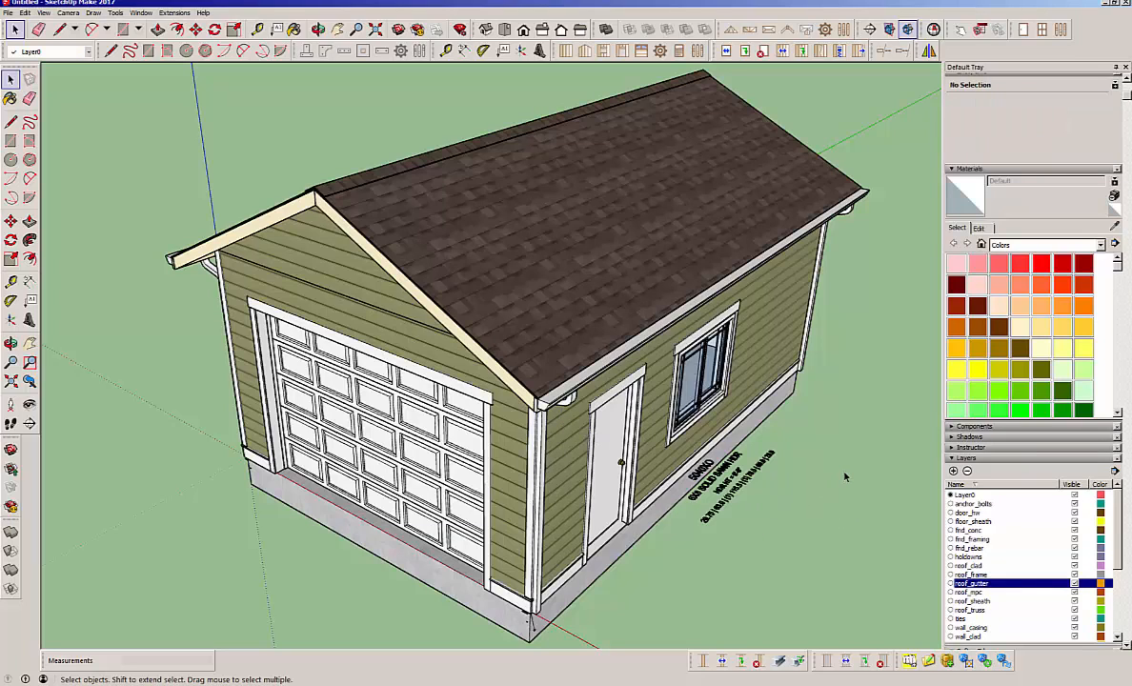